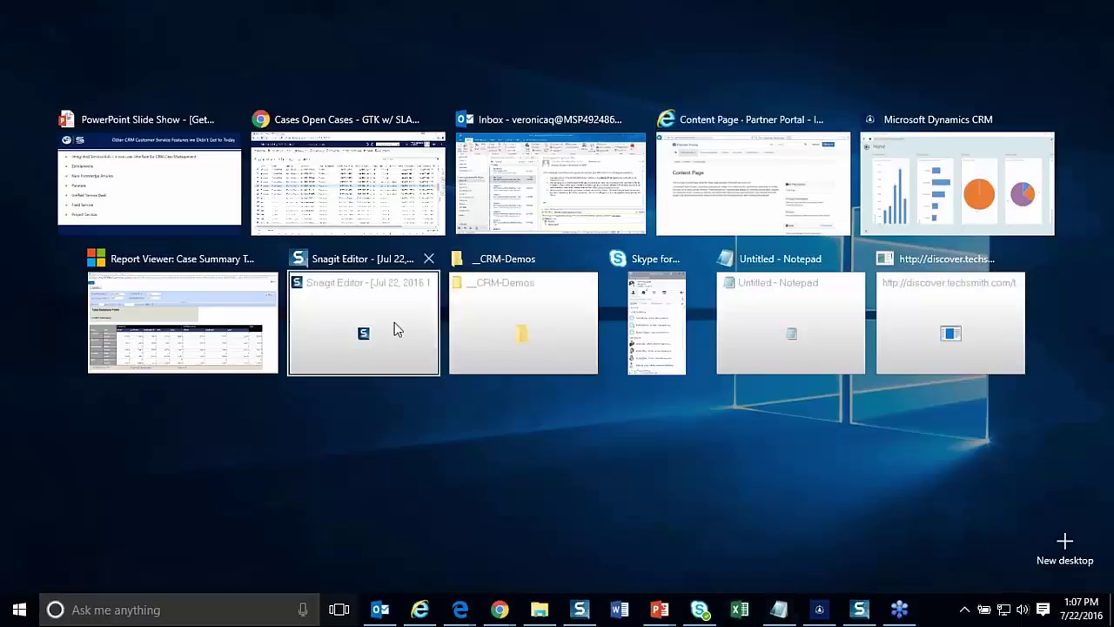
- Go from the CRM open cases window to the GTK Cst Svc dashboard via Service > Dashboards
{"action": "left_click", "coordinate": [367, 194]}
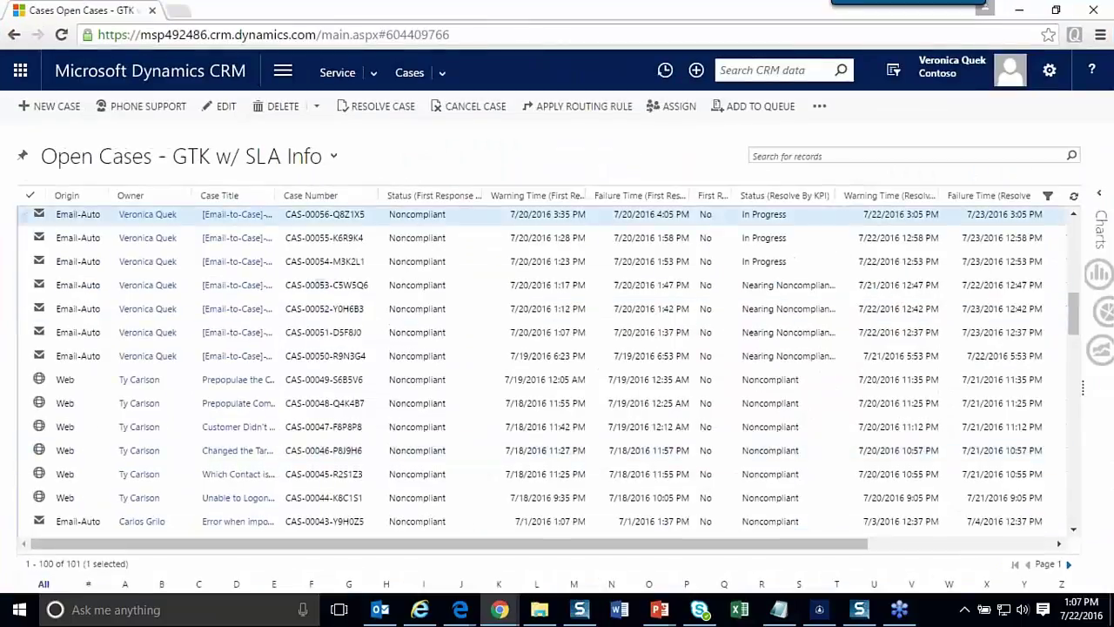
{"action": "left_click", "coordinate": [179, 73]}
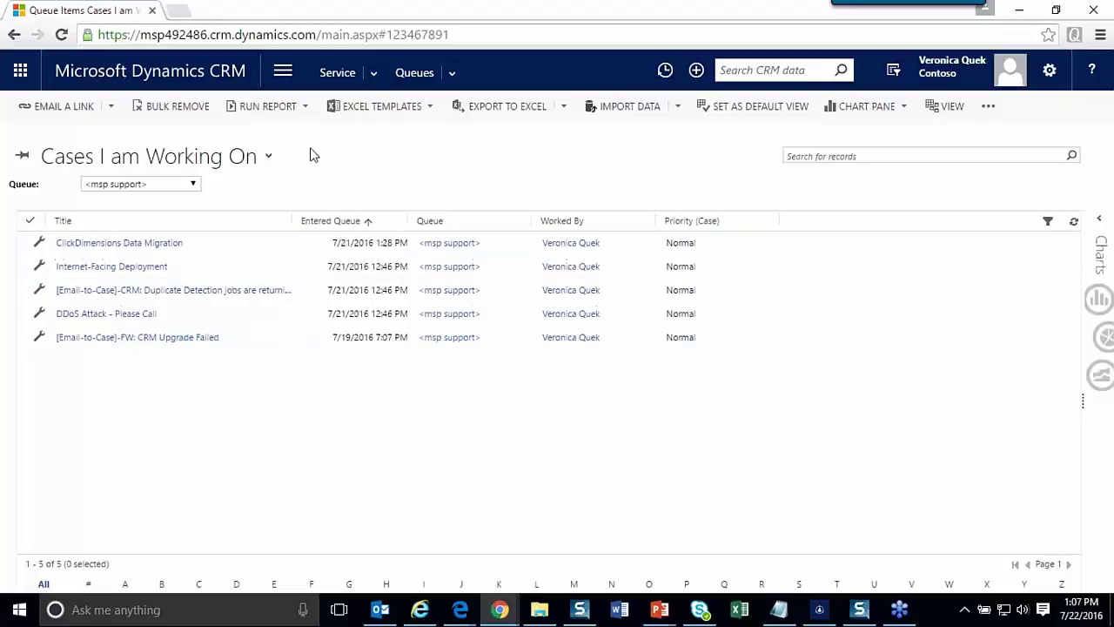
{"action": "left_click", "coordinate": [372, 76]}
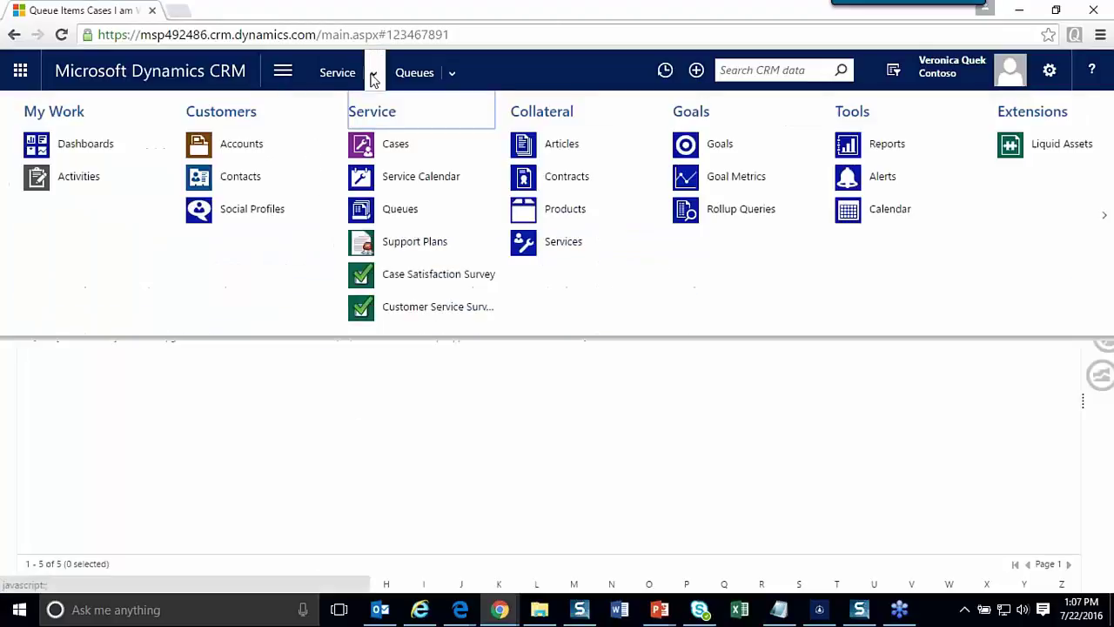
{"action": "left_click", "coordinate": [98, 145]}
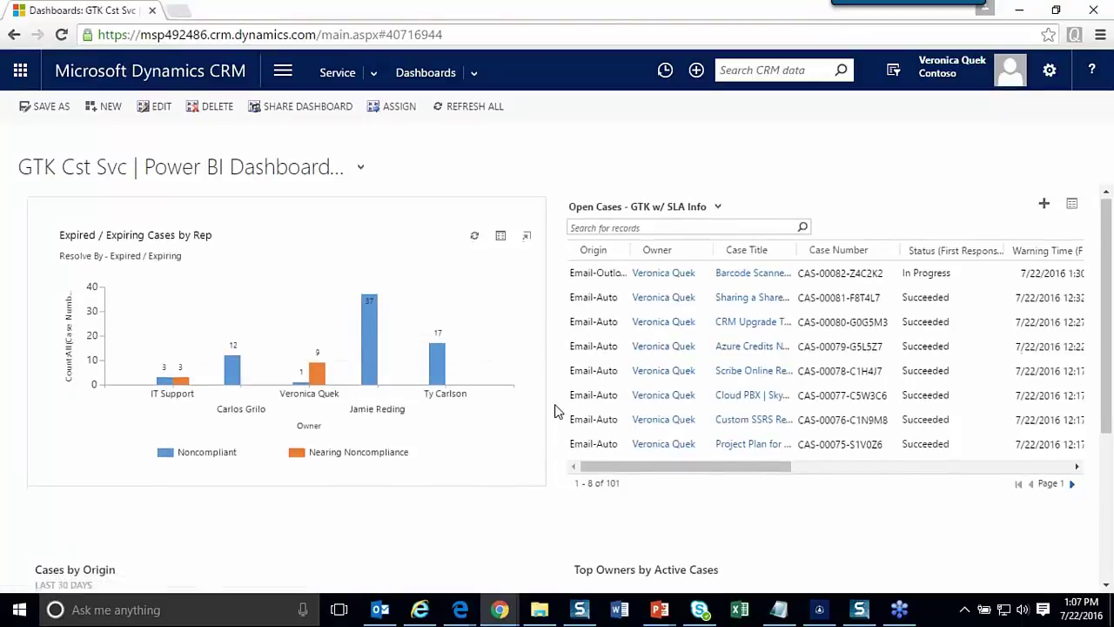
- Scroll the loaded GTK Cst Svc dashboard down to the Cases by Origin and Top Owners charts
{"action": "scroll", "coordinate": [554, 410], "scroll_direction": "down", "scroll_amount": 3}
{"action": "scroll", "coordinate": [554, 411], "scroll_direction": "up", "scroll_amount": 3}
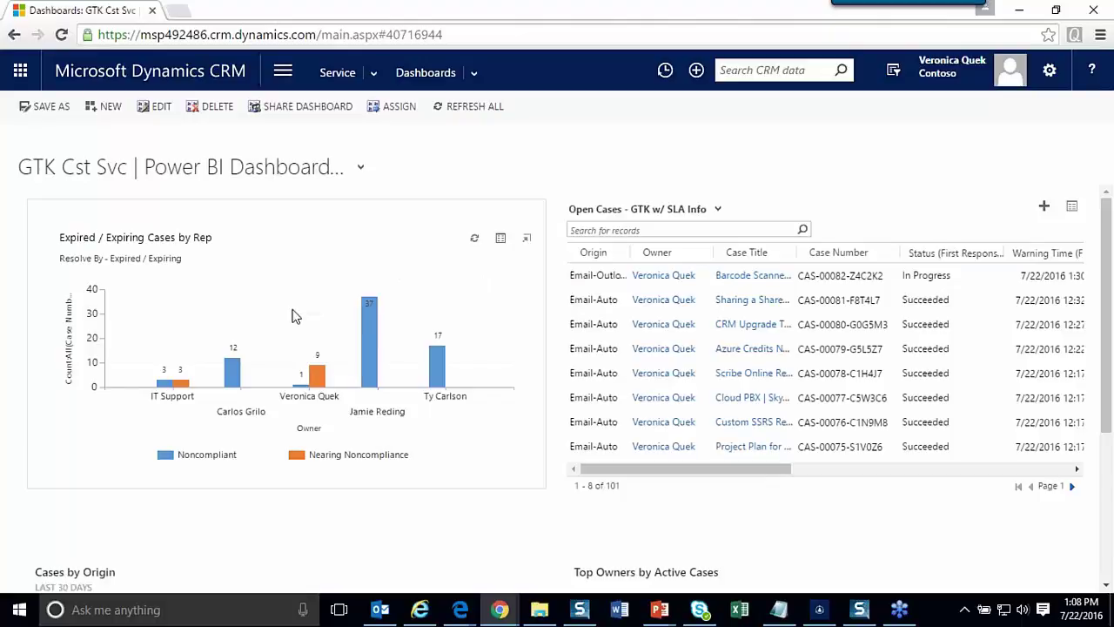
{"action": "scroll", "coordinate": [726, 358], "scroll_direction": "down", "scroll_amount": 3}
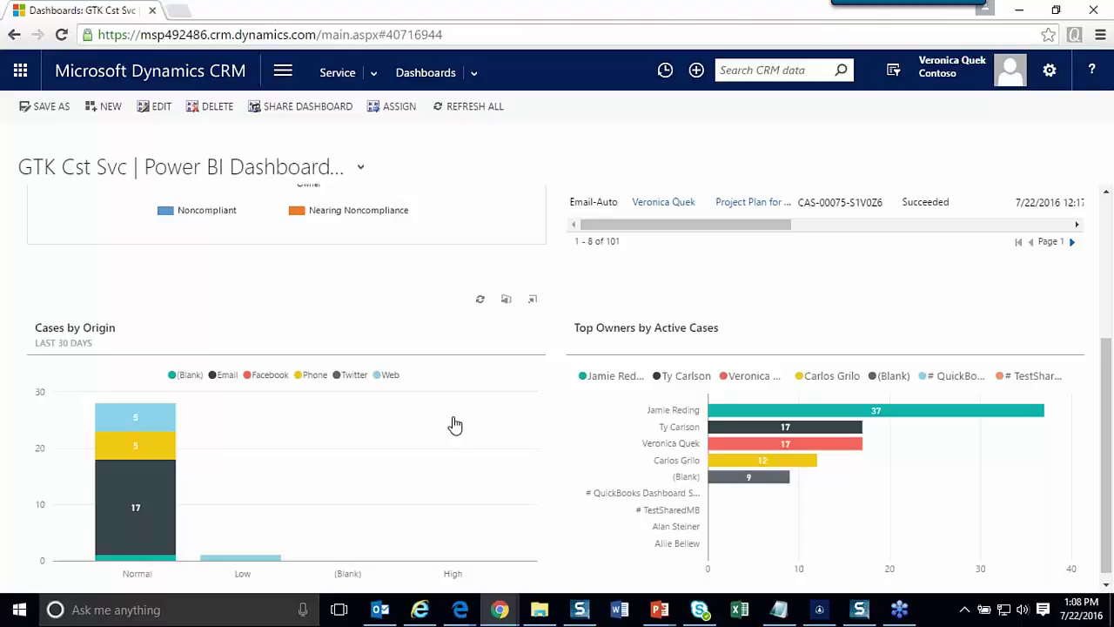
{"action": "scroll", "coordinate": [452, 428], "scroll_direction": "up", "scroll_amount": 1}
{"action": "scroll", "coordinate": [451, 433], "scroll_direction": "up", "scroll_amount": 3}
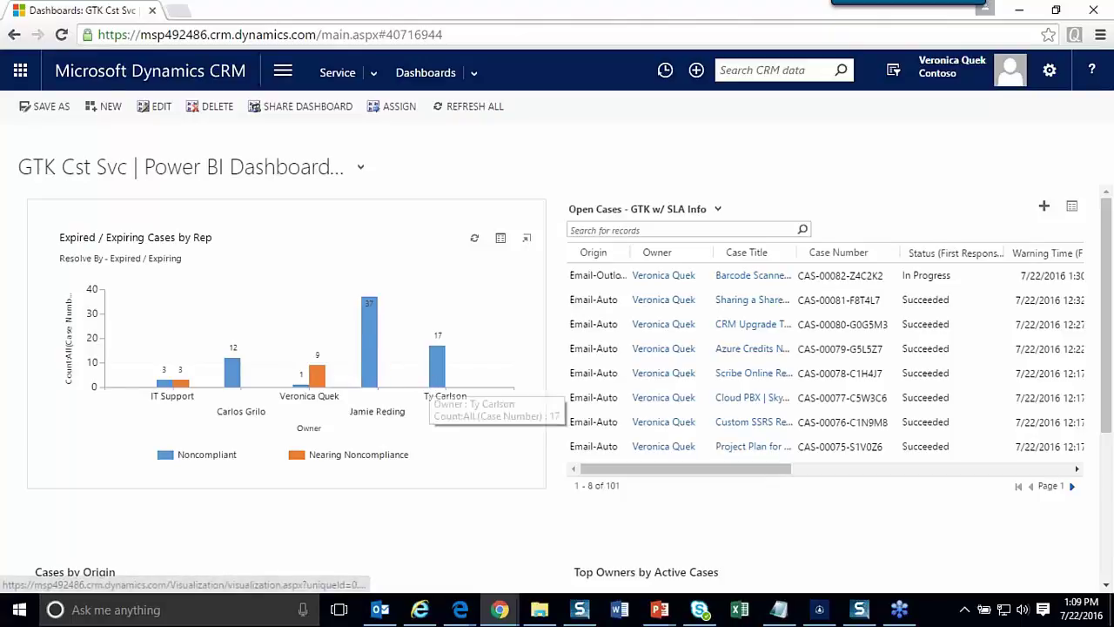
{"action": "mouse_move", "coordinate": [374, 349]}
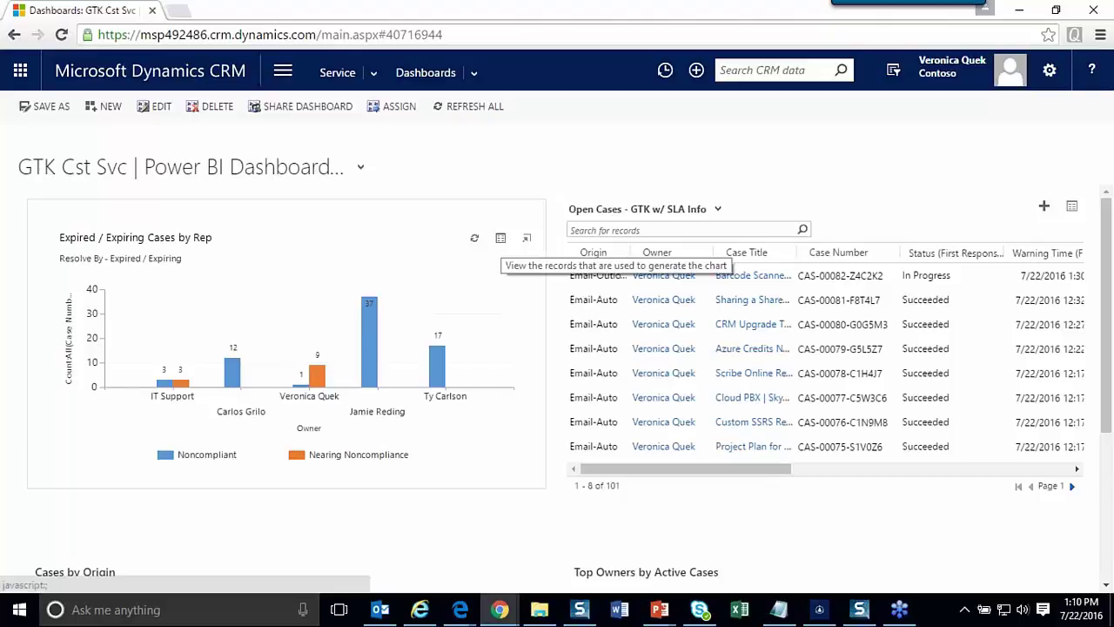
- Open the Expired / Expiring Cases by Rep records maximized, listing 82 cases beside the chart
{"action": "left_click", "coordinate": [500, 238]}
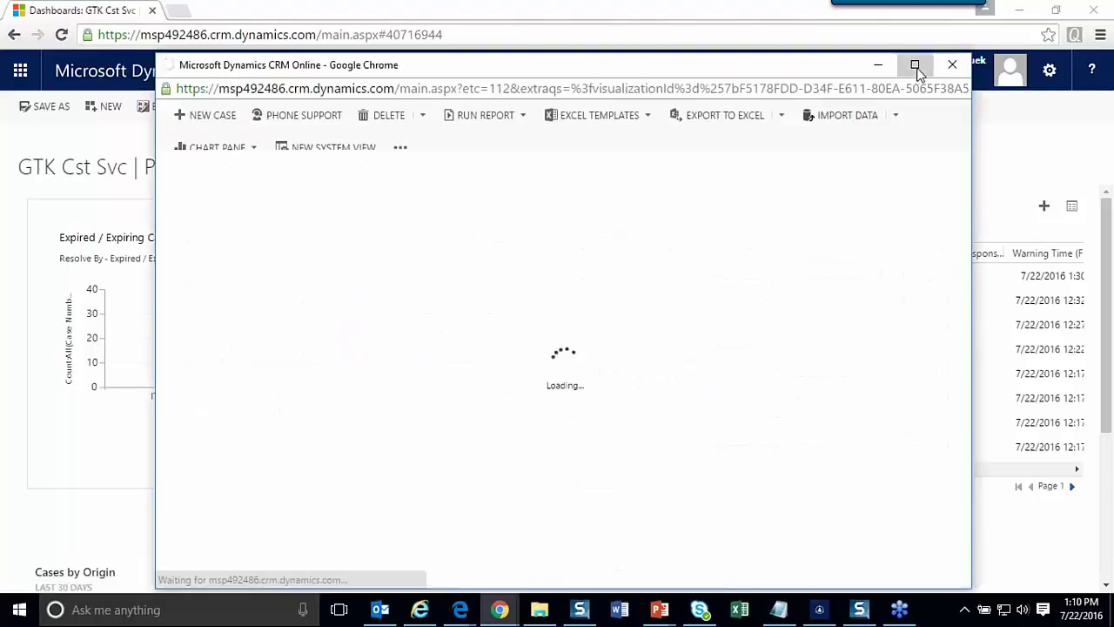
{"action": "left_click", "coordinate": [914, 65]}
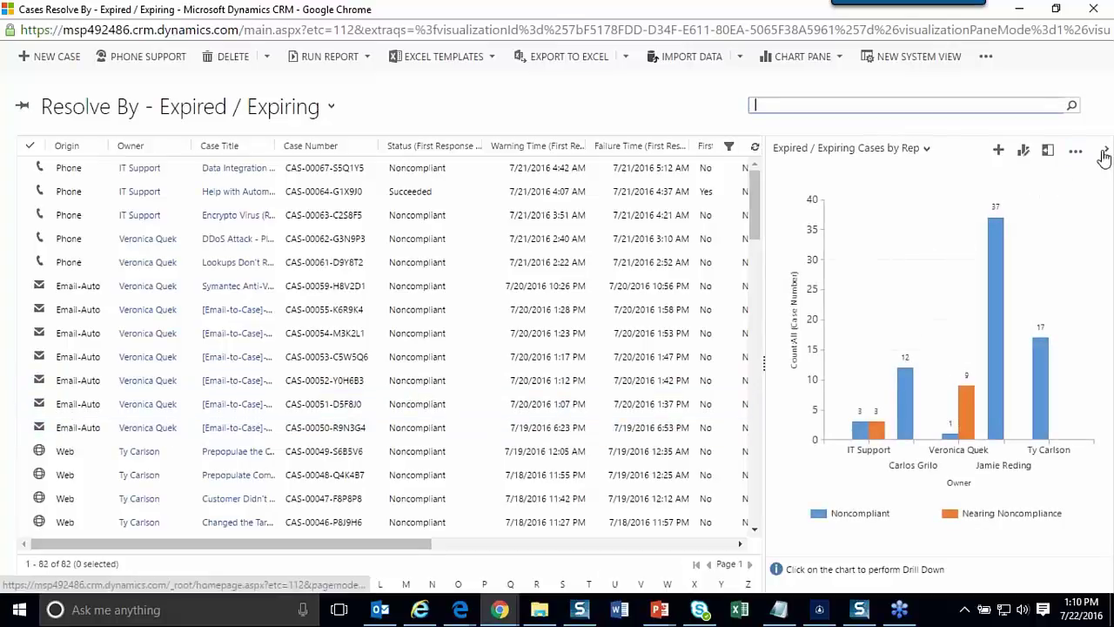
{"action": "left_click", "coordinate": [1050, 151]}
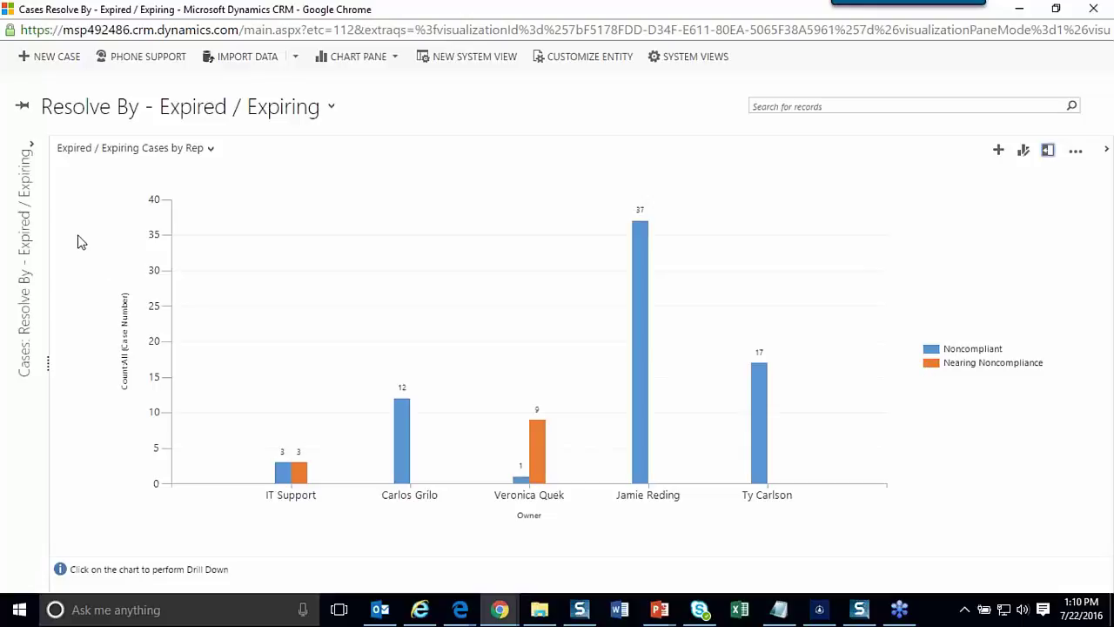
{"action": "left_click", "coordinate": [29, 155]}
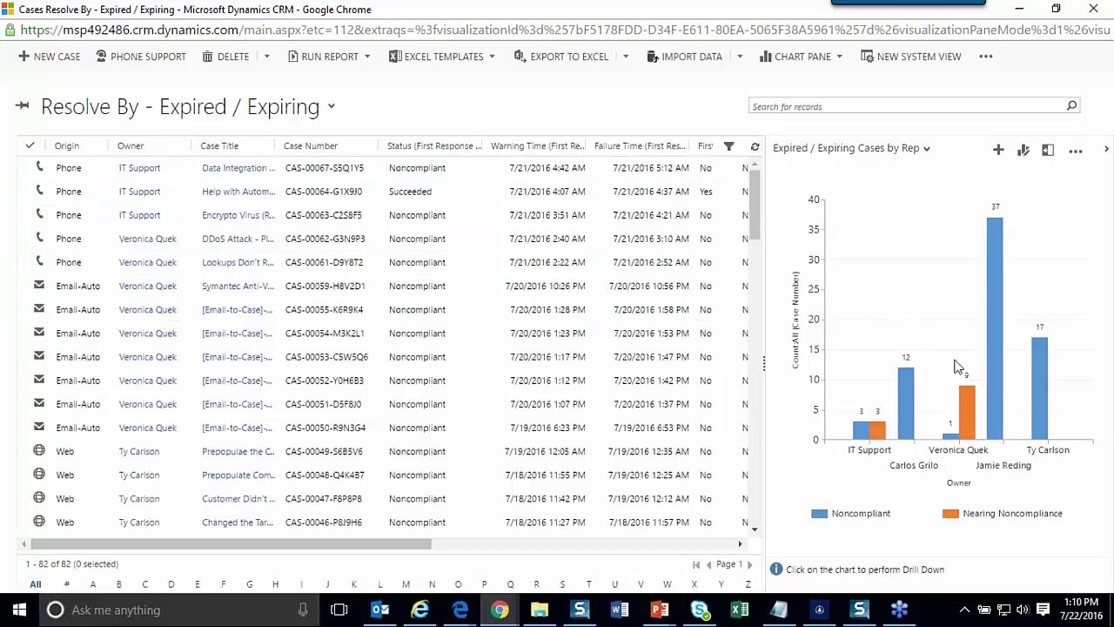
- Drill into the orange Nearing Noncompliance bar to list its 9 cases, then select one
{"action": "left_click", "coordinate": [969, 405]}
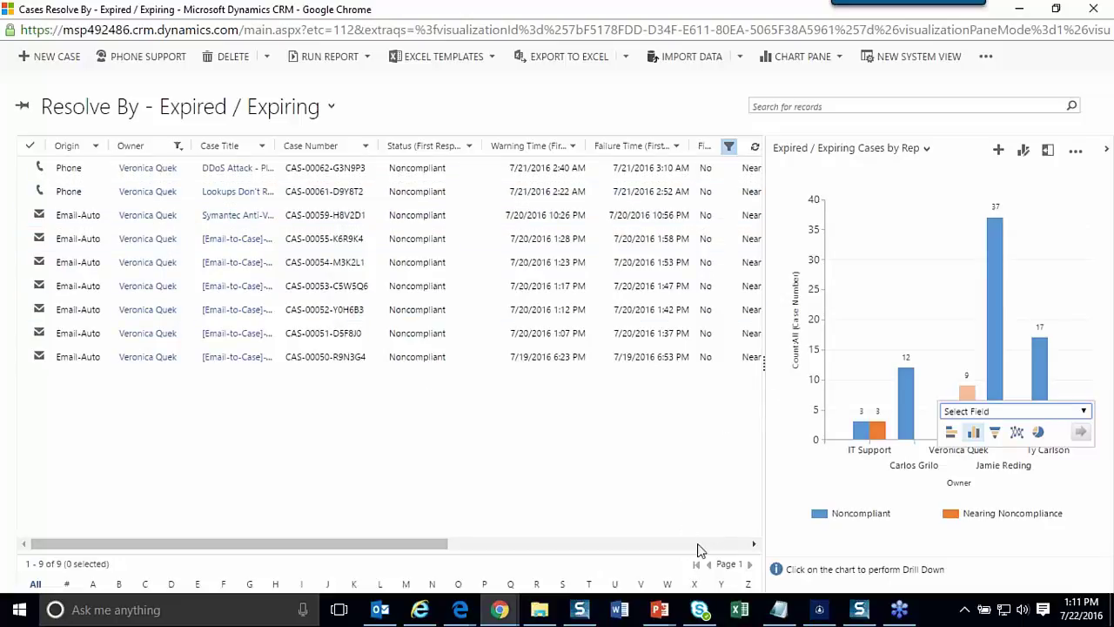
{"action": "left_click", "coordinate": [754, 543]}
{"action": "left_click_drag", "start_coordinate": [753, 543], "coordinate": [753, 542]}
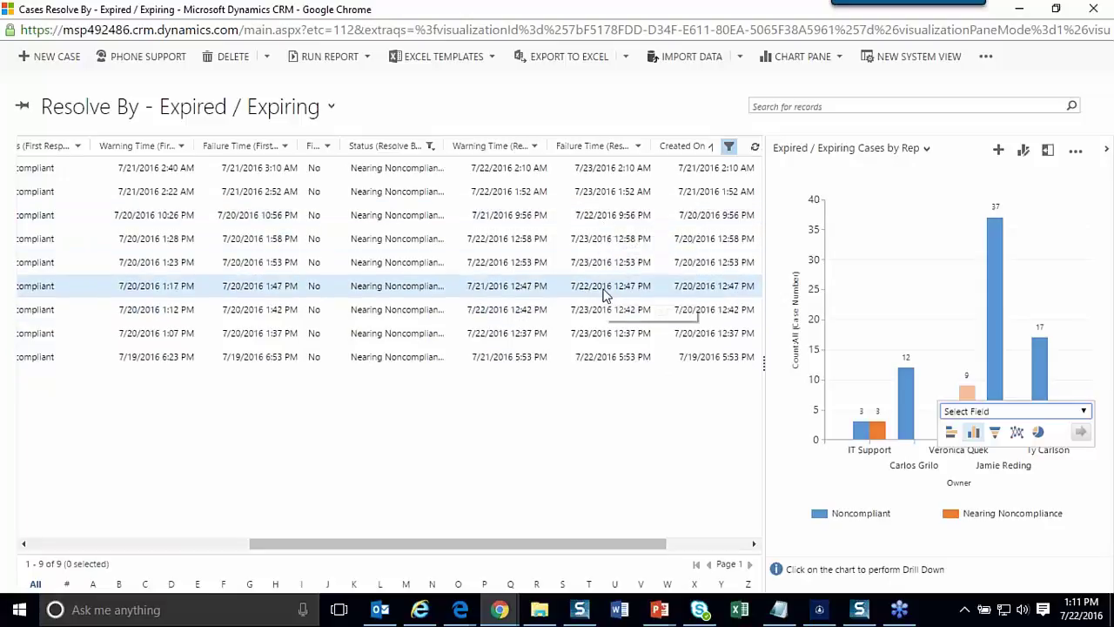
{"action": "left_click", "coordinate": [606, 294]}
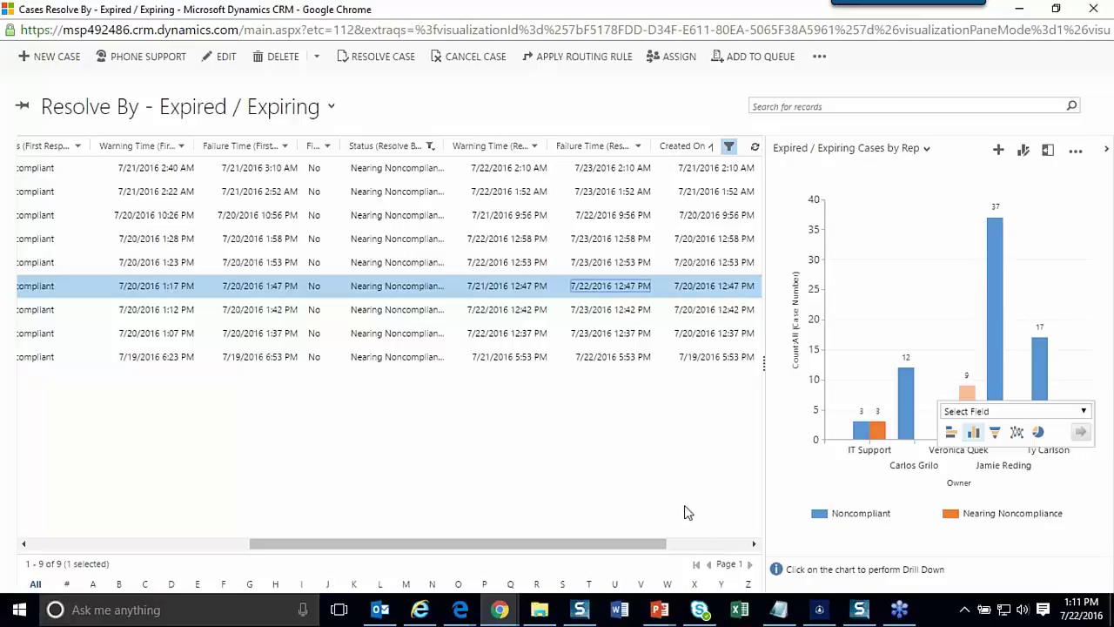
- Close the drill-down window and switch to the Open Cases - GTK w/ SLA Info list of 101 cases
{"action": "left_click", "coordinate": [1095, 10]}
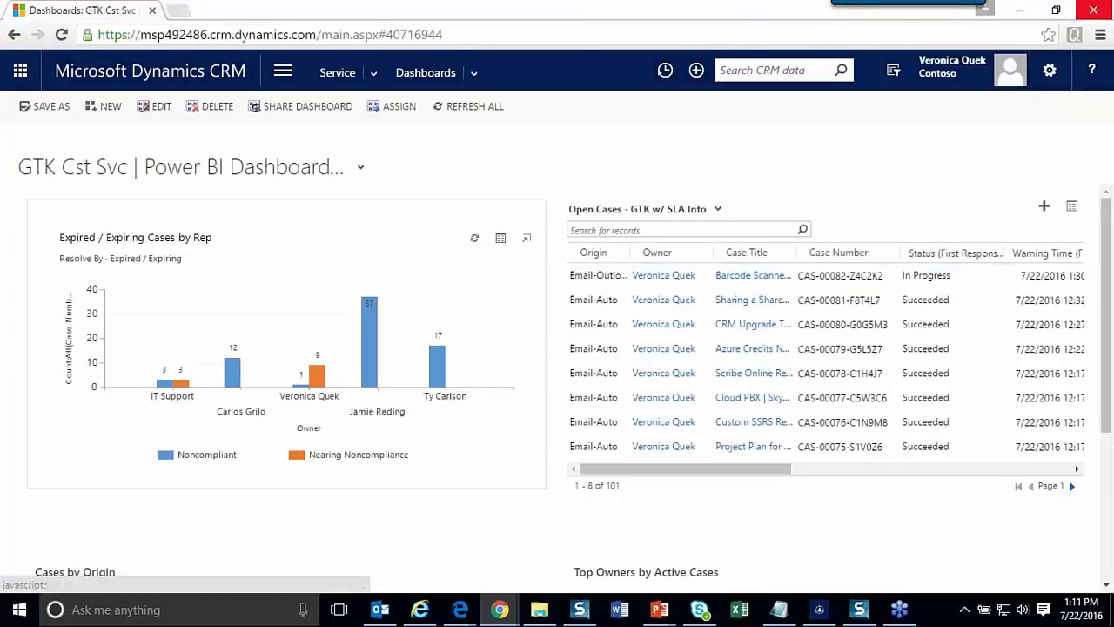
{"action": "left_click", "coordinate": [827, 331]}
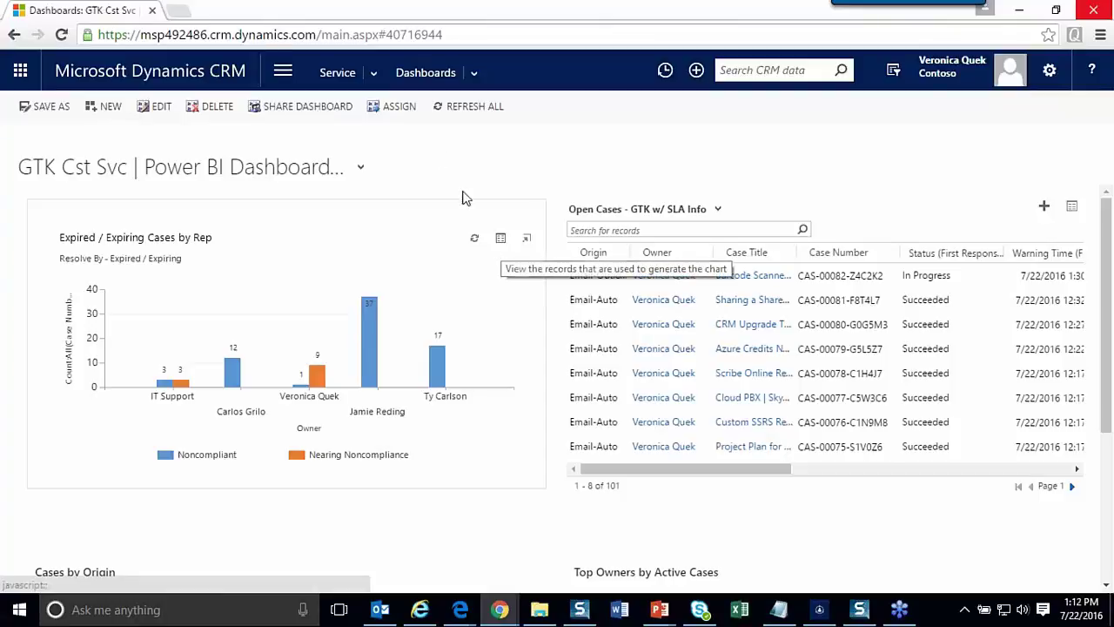
{"action": "left_click", "coordinate": [376, 78]}
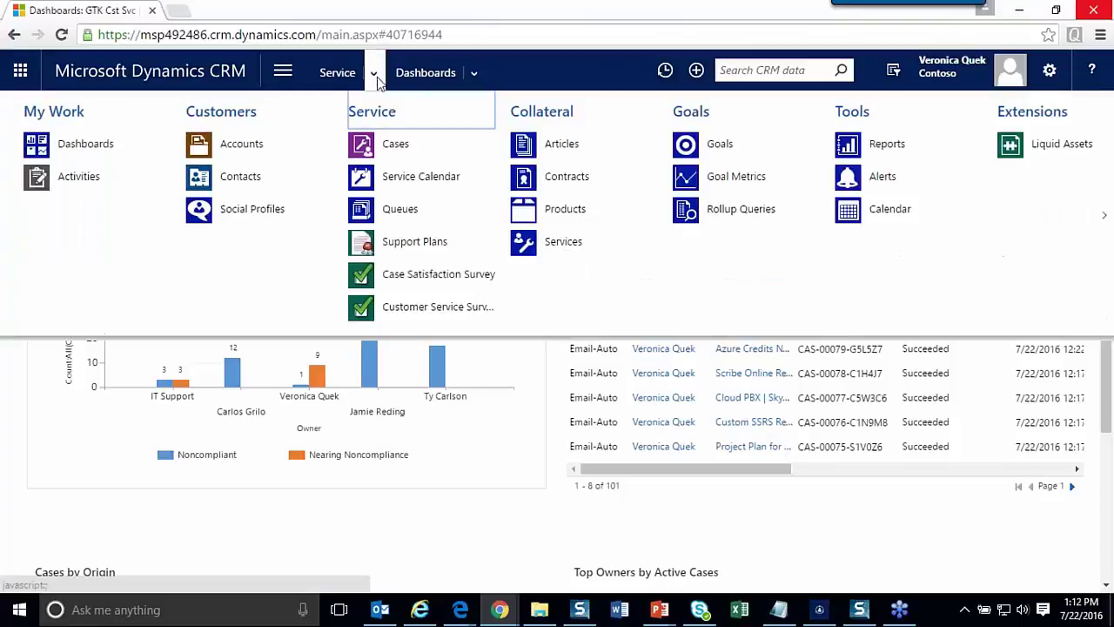
{"action": "left_click", "coordinate": [397, 144]}
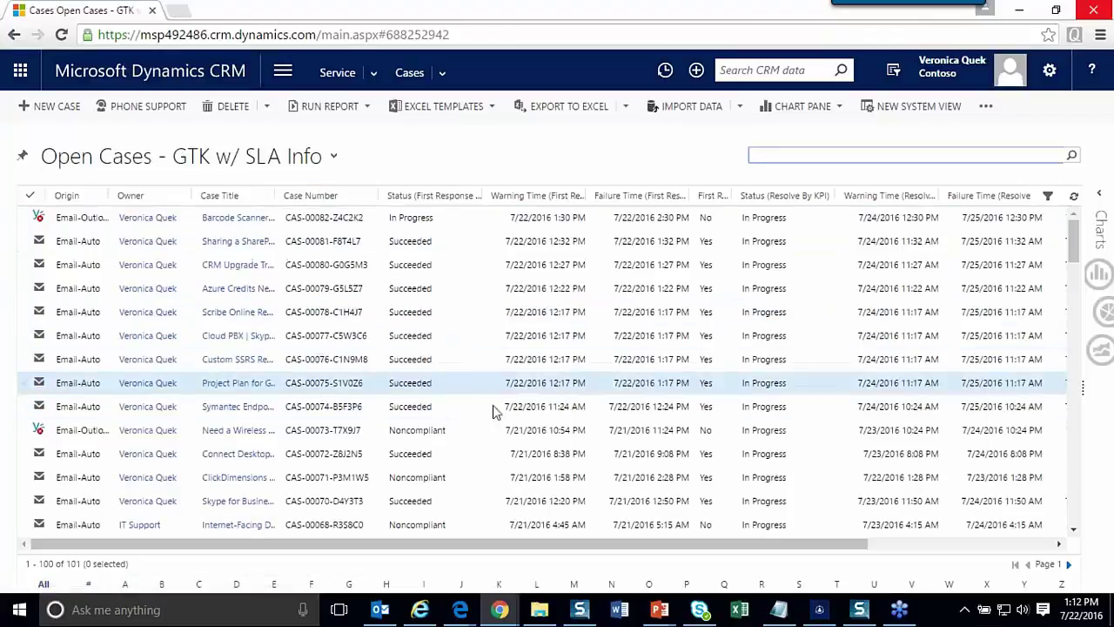
- Filter the Owner column to the single user found by searching 'v', leaving 26 cases
{"action": "left_click", "coordinate": [1048, 196]}
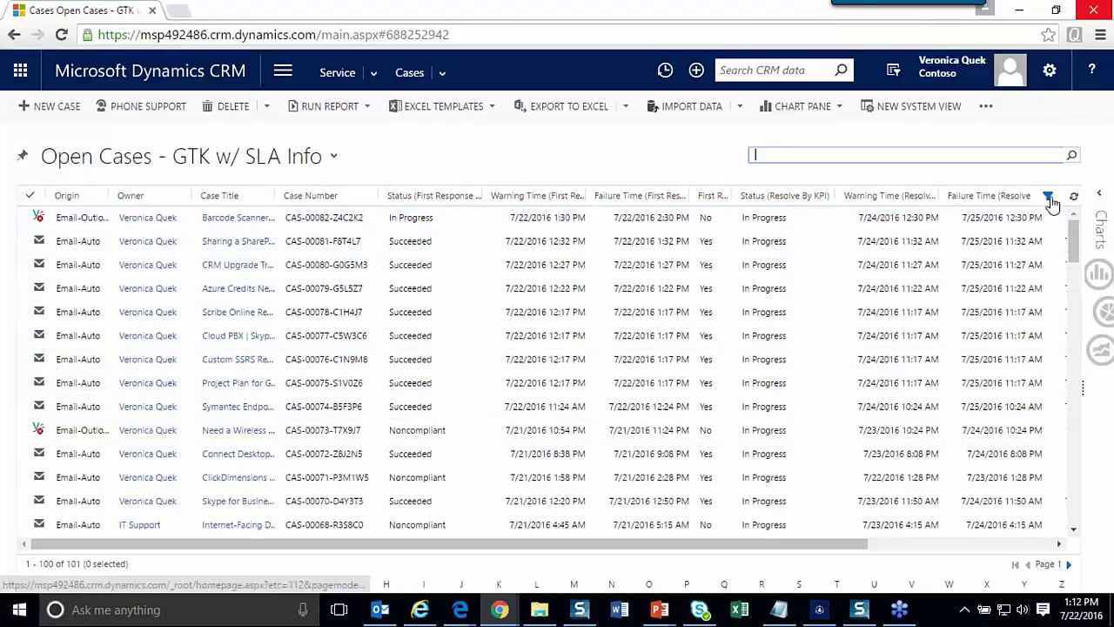
{"action": "left_click", "coordinate": [178, 196]}
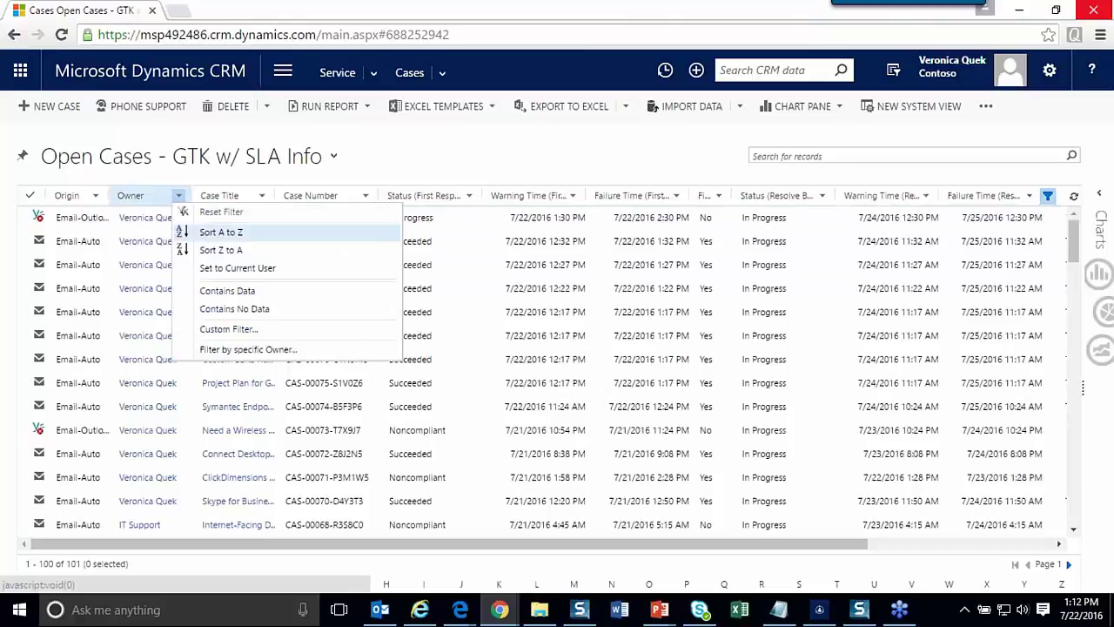
{"action": "left_click", "coordinate": [224, 334]}
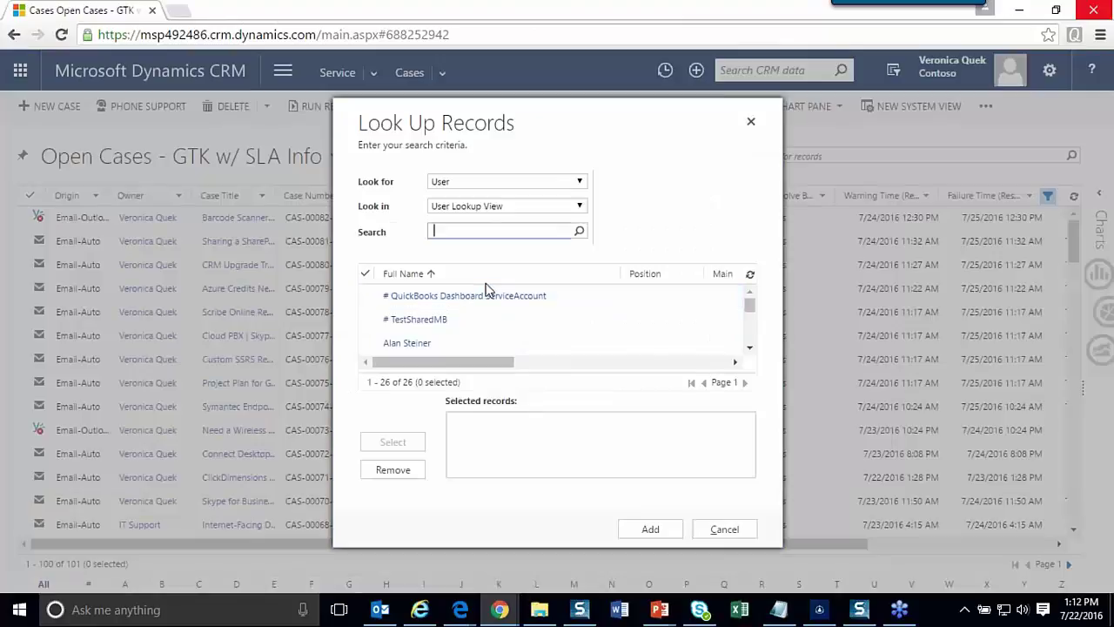
{"action": "type", "text": "v"}
{"action": "key", "text": "Return"}
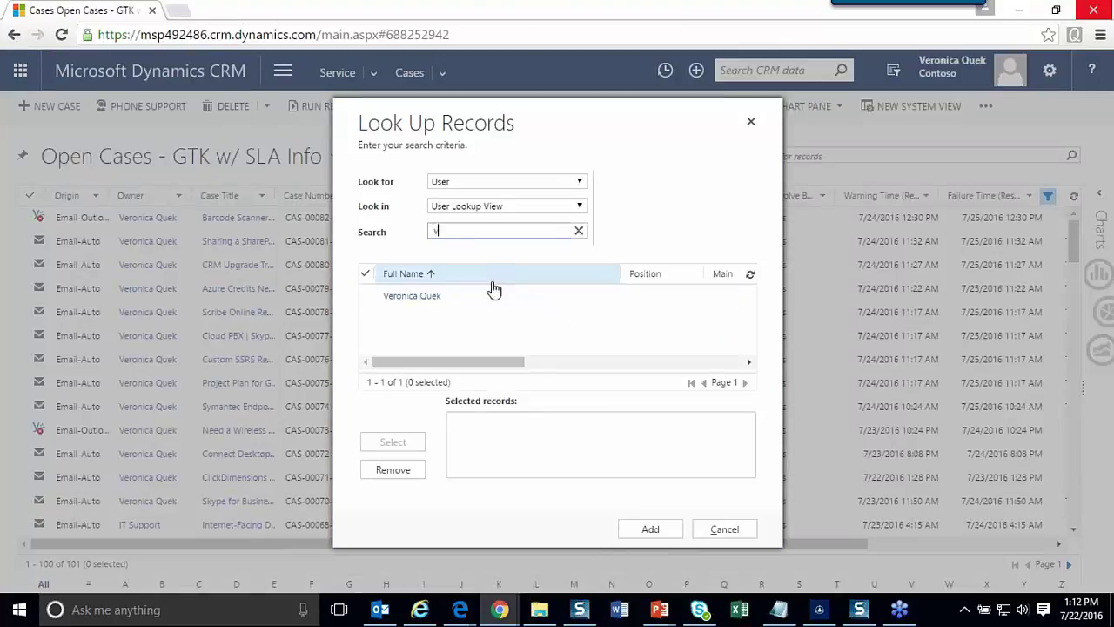
{"action": "left_click", "coordinate": [490, 296]}
{"action": "left_click", "coordinate": [411, 443]}
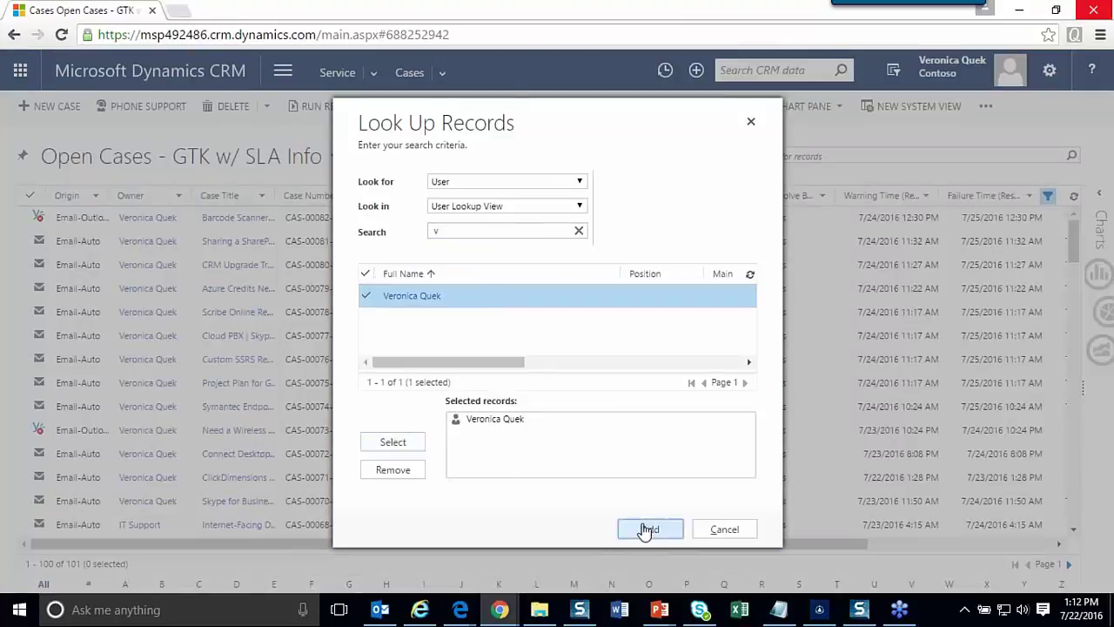
{"action": "left_click", "coordinate": [644, 527]}
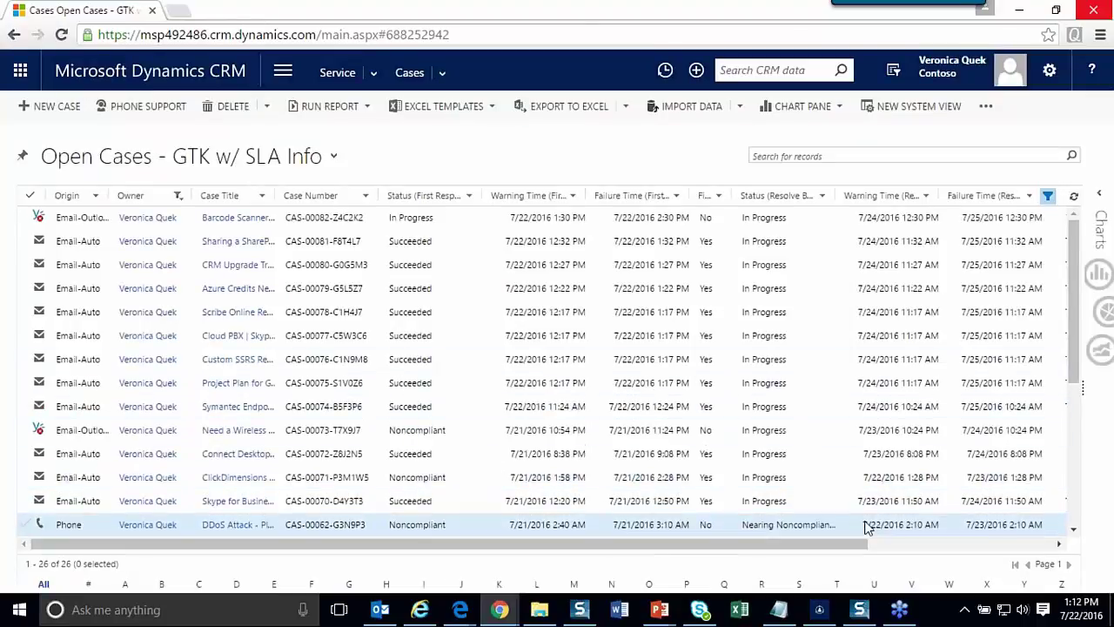
- Filter Status (Resolve By) to Nearing Noncompliance and open case CAS-00055, the Windows 10 Upgrade email
{"action": "left_click", "coordinate": [824, 197]}
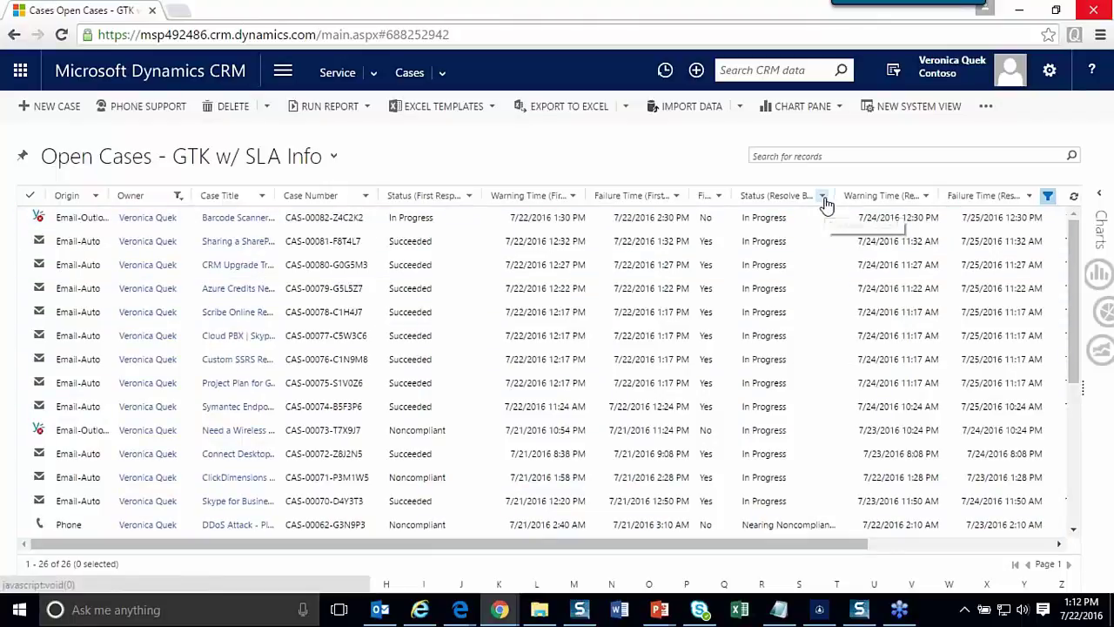
{"action": "left_click", "coordinate": [824, 197]}
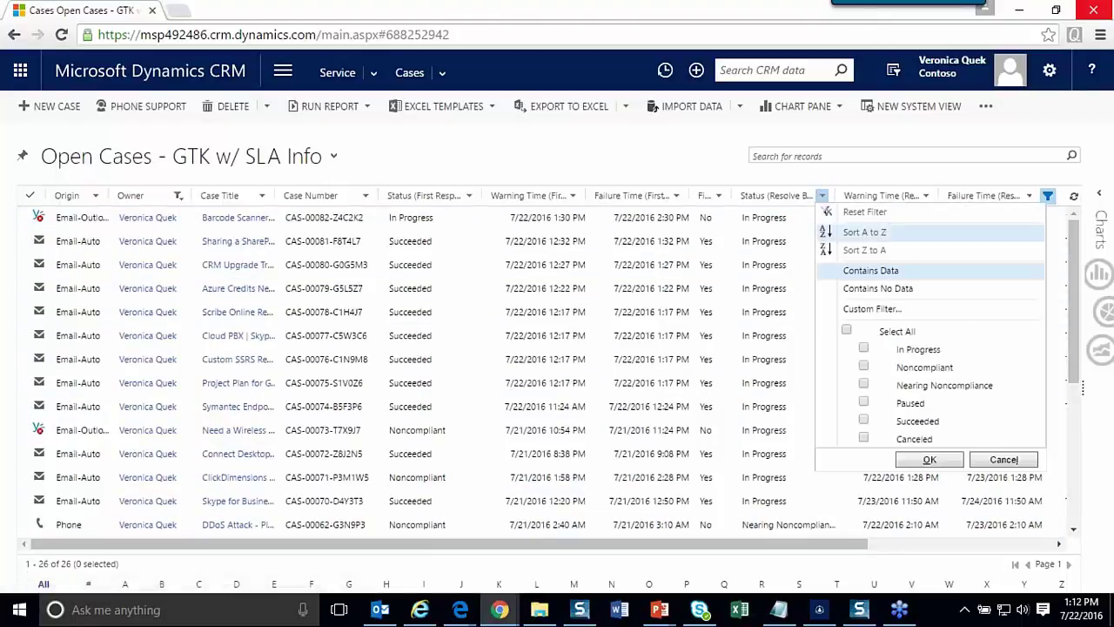
{"action": "left_click", "coordinate": [864, 385]}
{"action": "left_click", "coordinate": [929, 459]}
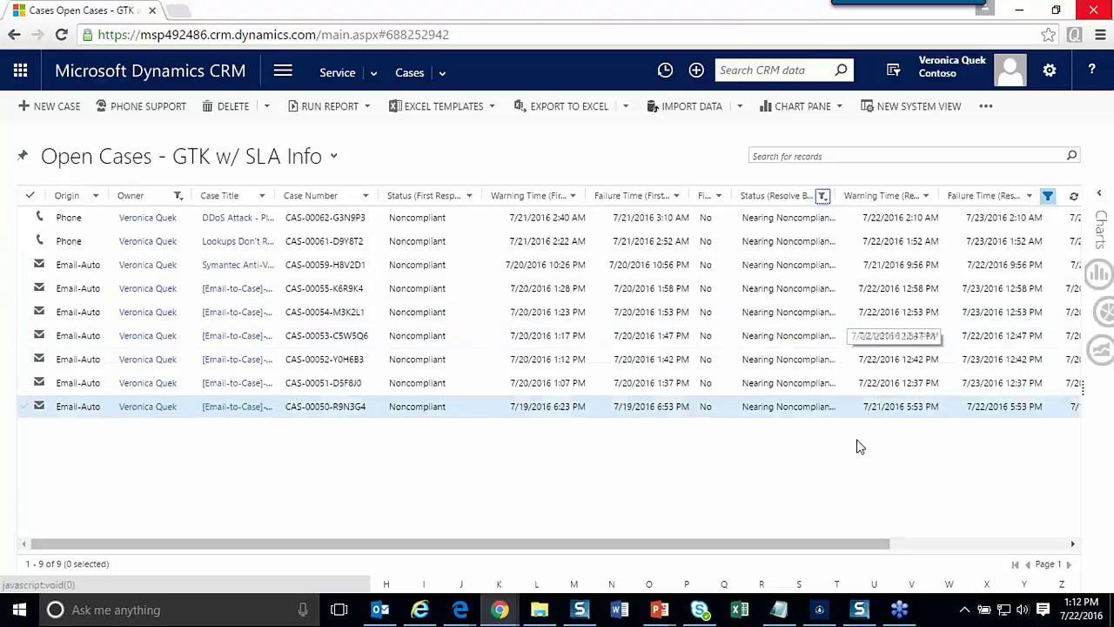
{"action": "left_click", "coordinate": [986, 294]}
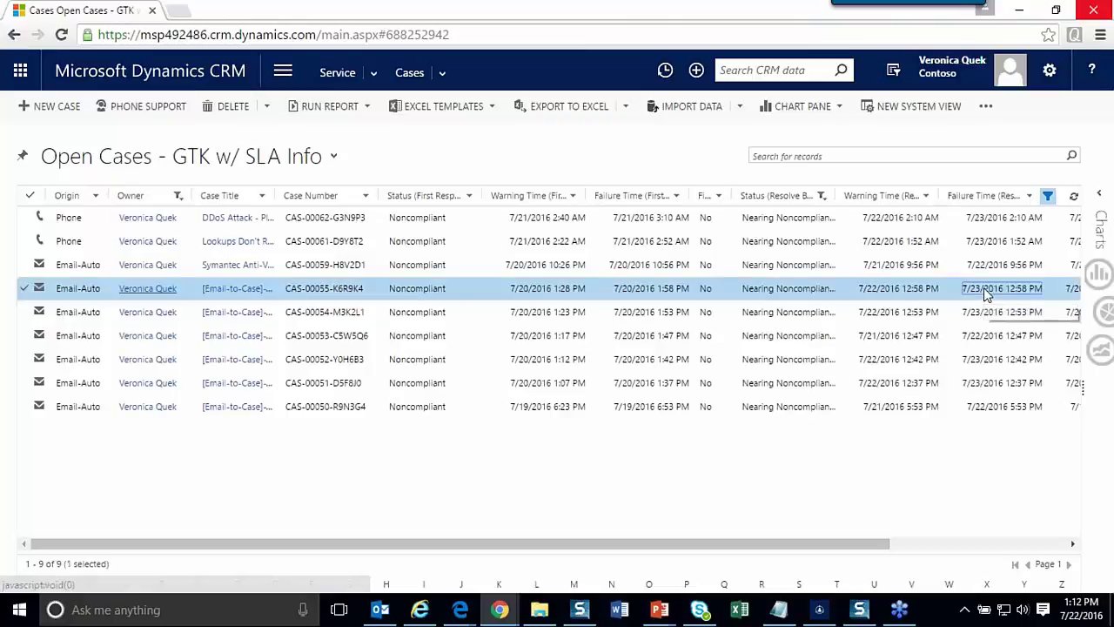
{"action": "double_click", "coordinate": [468, 292]}
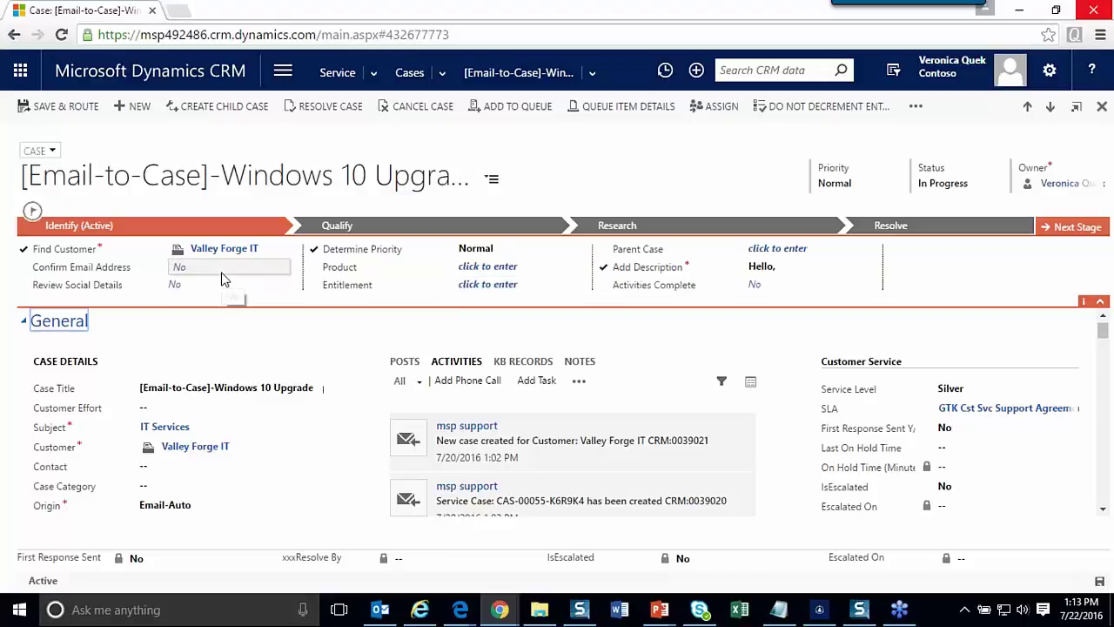
- Set Confirm Email Address to Yes, advance to Qualify, and set First Response Sent to Yes
{"action": "left_click", "coordinate": [221, 273]}
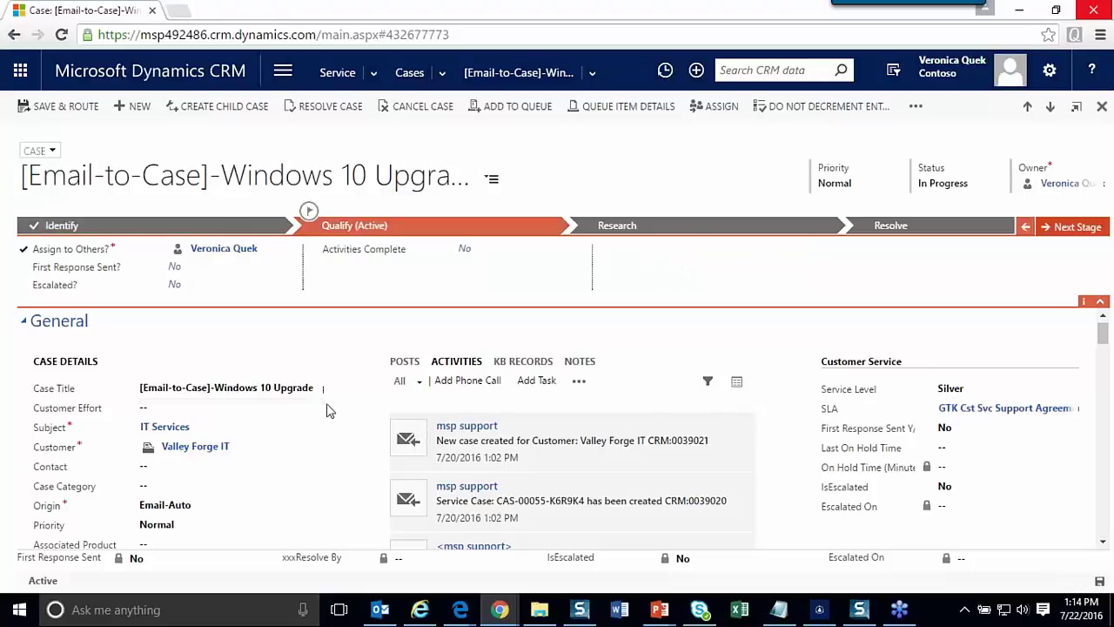
{"action": "left_click", "coordinate": [209, 276]}
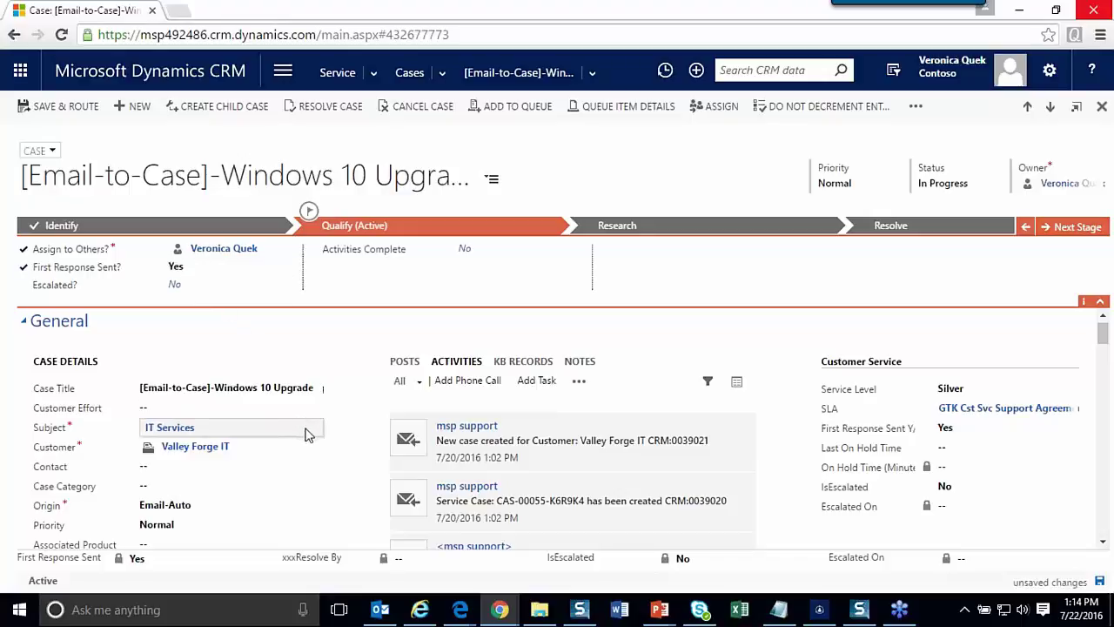
{"action": "scroll", "coordinate": [309, 433], "scroll_direction": "down", "scroll_amount": 5}
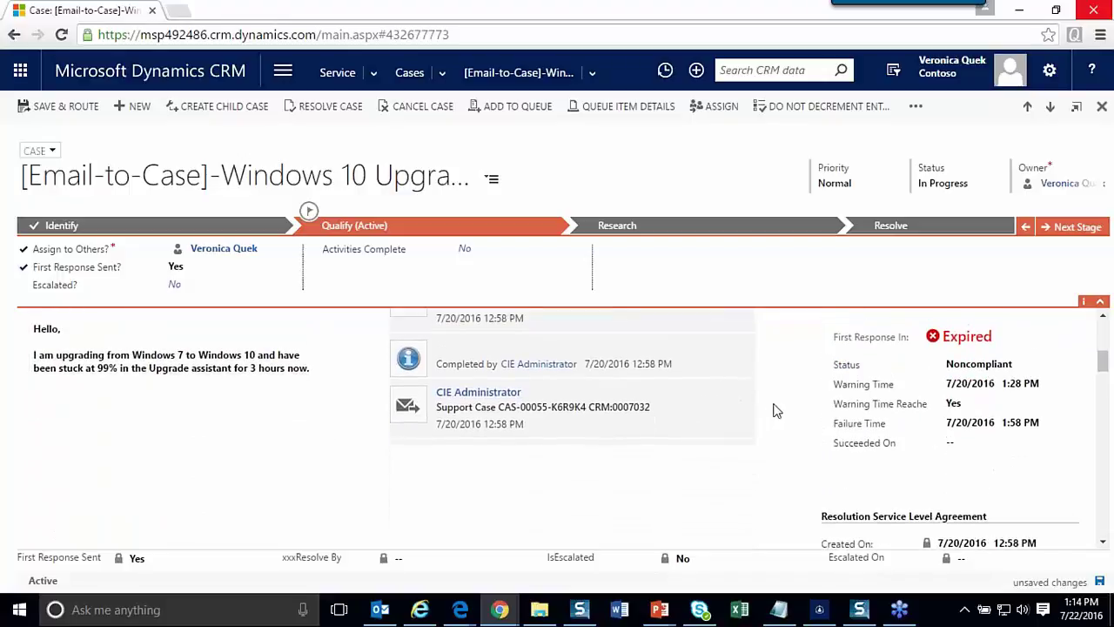
- Review the expired First Response SLA and 23-hour Resolution timer with the process panel collapsed
{"action": "scroll", "coordinate": [787, 402], "scroll_direction": "up", "scroll_amount": 1}
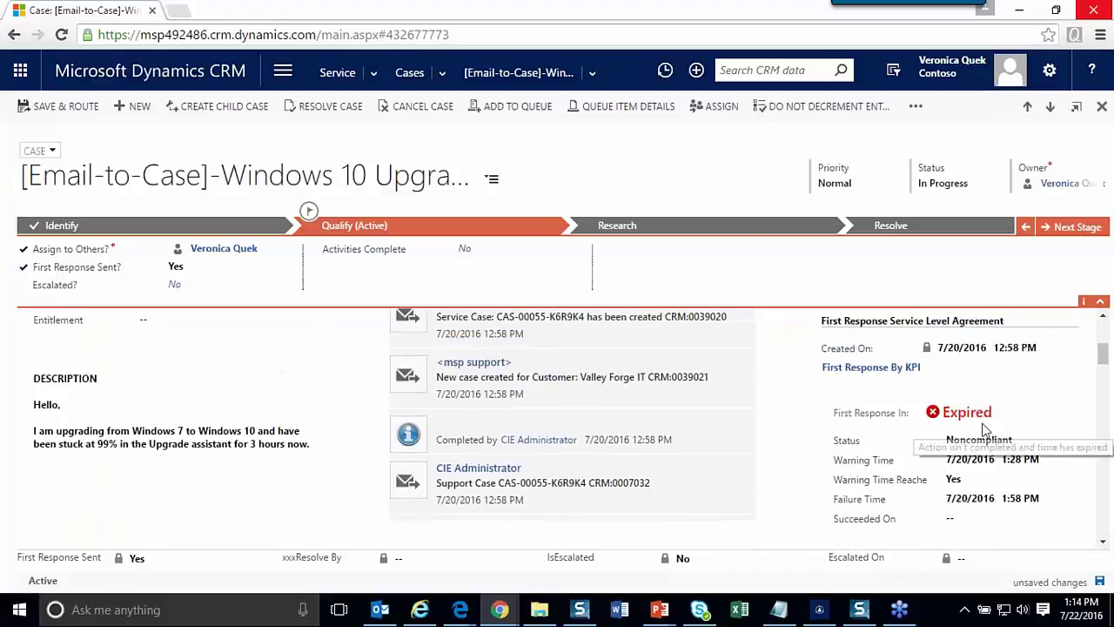
{"action": "scroll", "coordinate": [983, 434], "scroll_direction": "down", "scroll_amount": 1}
{"action": "scroll", "coordinate": [983, 433], "scroll_direction": "up", "scroll_amount": 1}
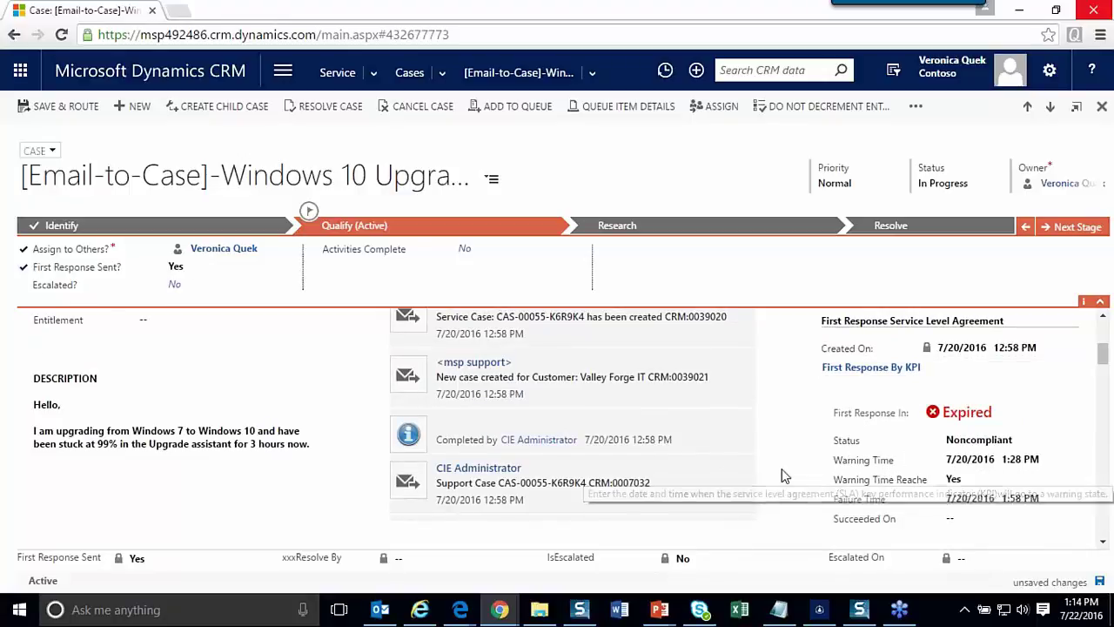
{"action": "scroll", "coordinate": [783, 475], "scroll_direction": "down", "scroll_amount": 4}
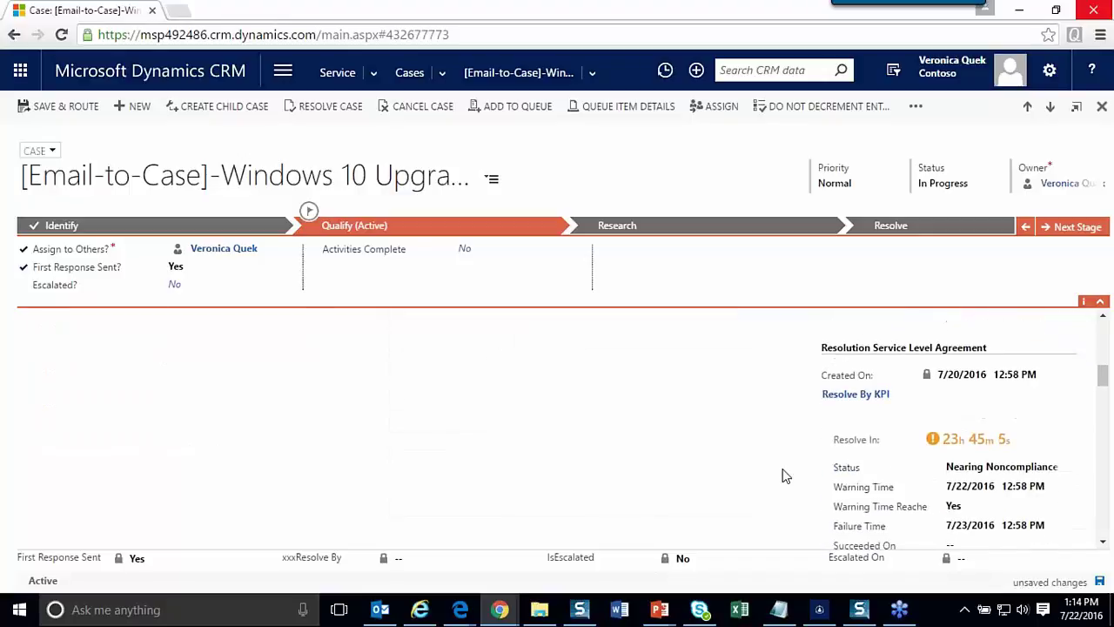
{"action": "scroll", "coordinate": [783, 474], "scroll_direction": "up", "scroll_amount": 2}
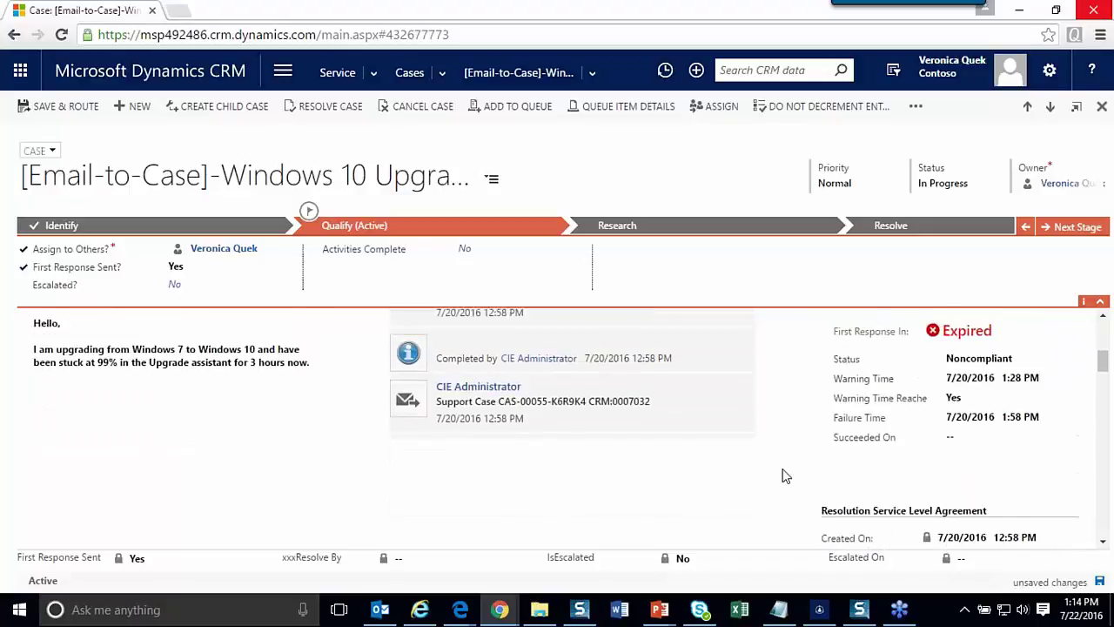
{"action": "scroll", "coordinate": [783, 475], "scroll_direction": "down", "scroll_amount": 1}
{"action": "left_click", "coordinate": [1100, 301]}
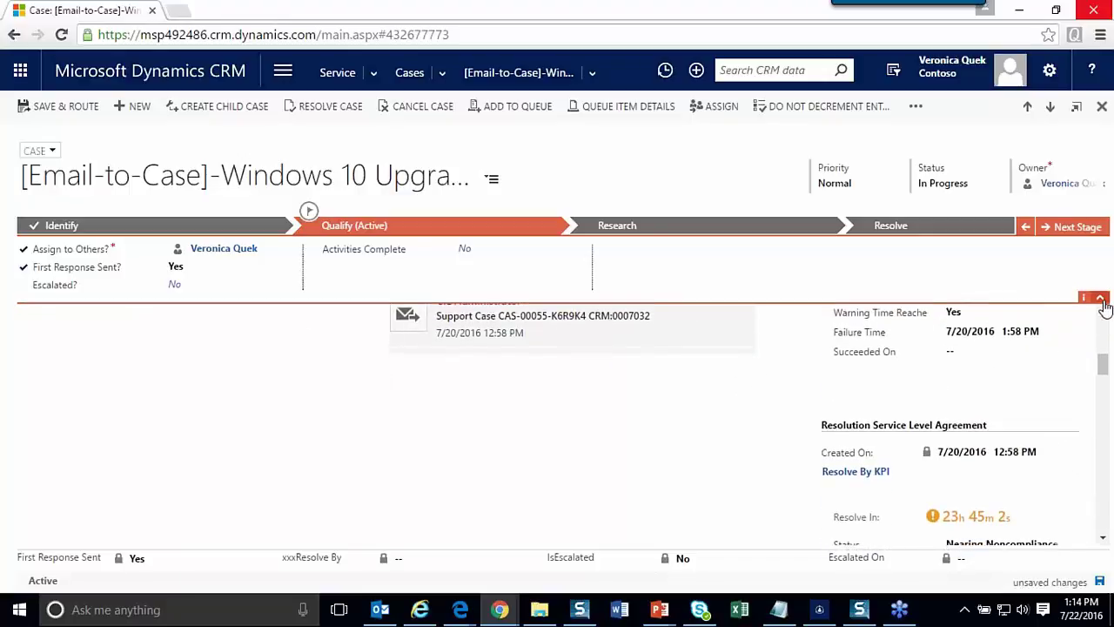
{"action": "scroll", "coordinate": [818, 443], "scroll_direction": "up", "scroll_amount": 3}
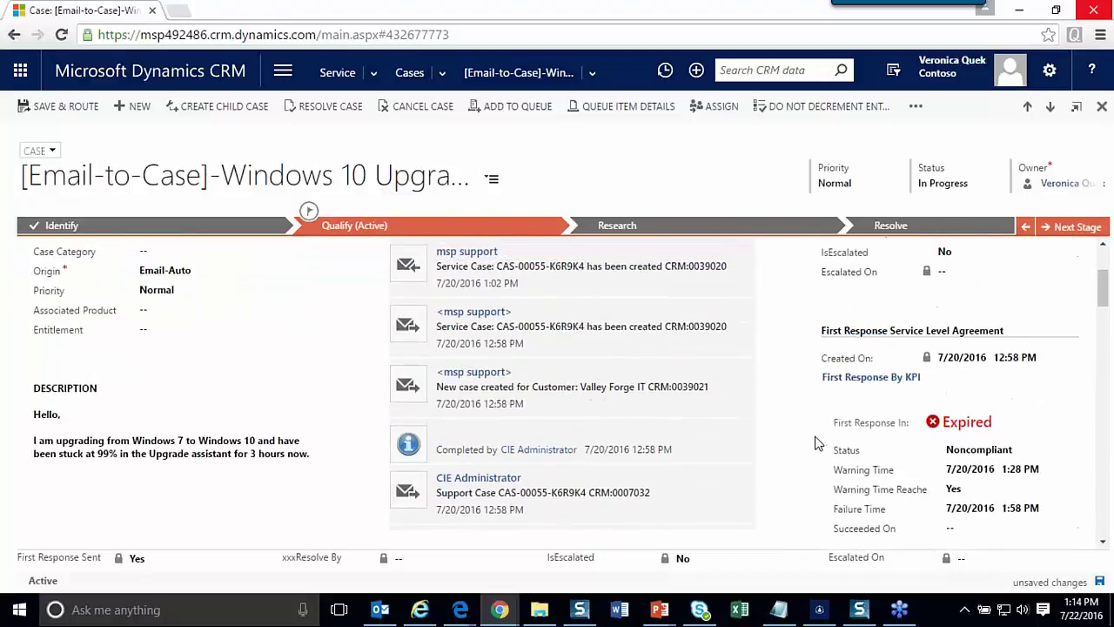
{"action": "scroll", "coordinate": [816, 444], "scroll_direction": "up", "scroll_amount": 1}
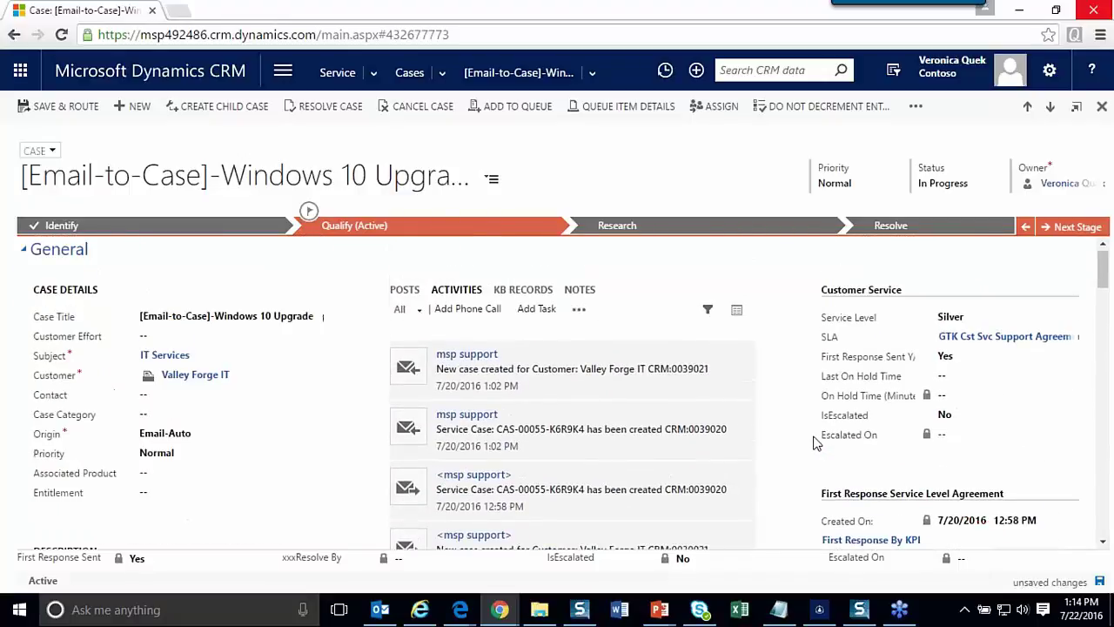
{"action": "scroll", "coordinate": [813, 444], "scroll_direction": "down", "scroll_amount": 1}
{"action": "scroll", "coordinate": [809, 446], "scroll_direction": "down", "scroll_amount": 1}
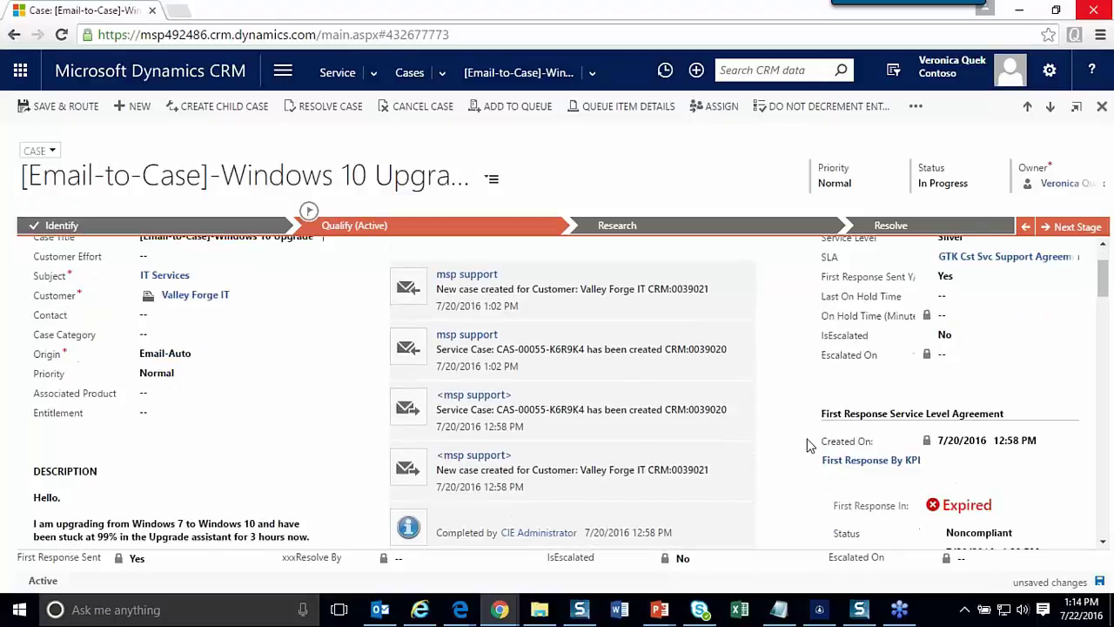
{"action": "scroll", "coordinate": [810, 446], "scroll_direction": "up", "scroll_amount": 1}
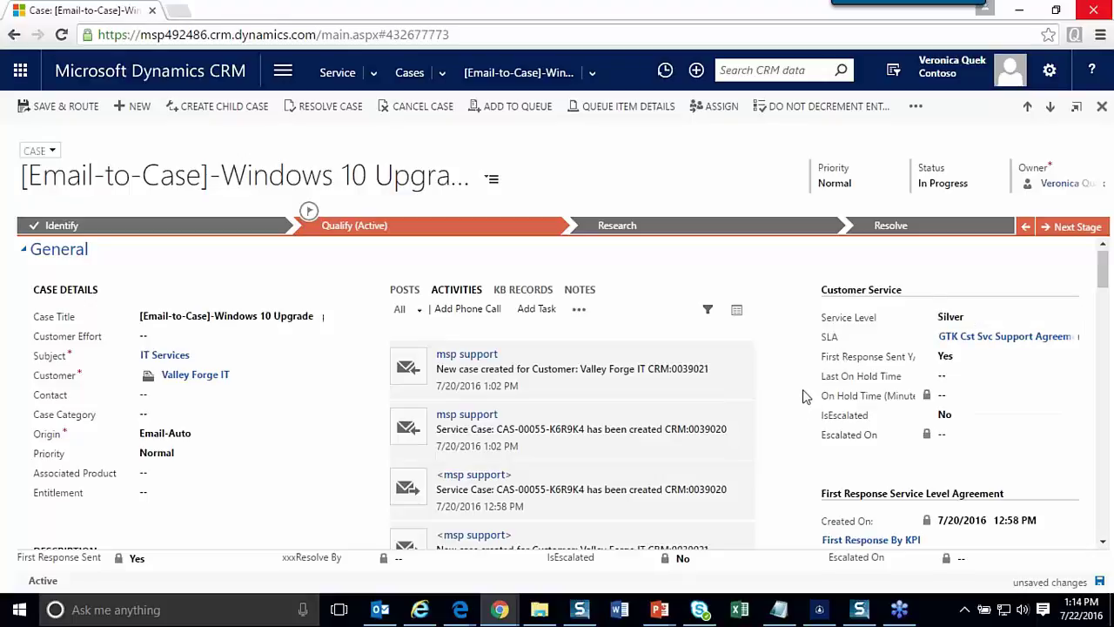
{"action": "scroll", "coordinate": [804, 406], "scroll_direction": "down", "scroll_amount": 3}
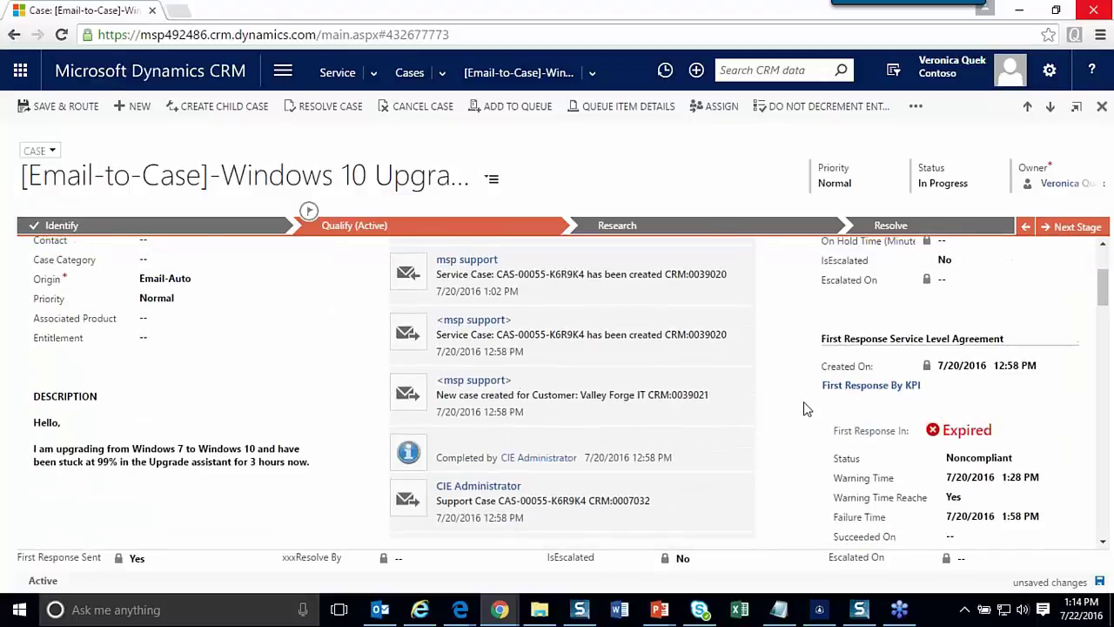
{"action": "scroll", "coordinate": [804, 406], "scroll_direction": "up", "scroll_amount": 3}
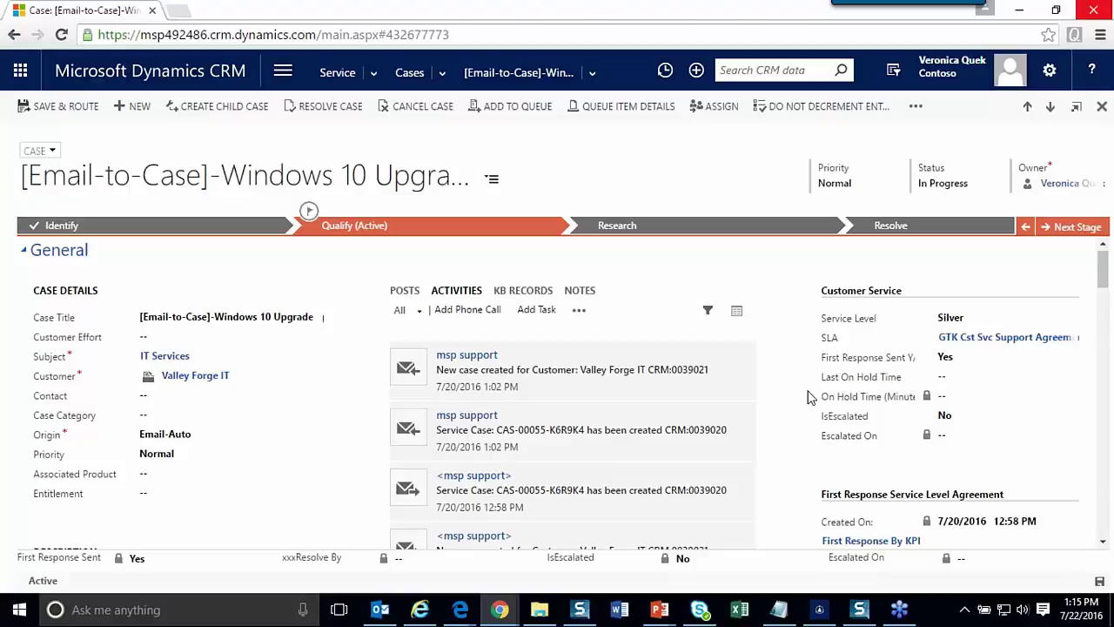
{"action": "scroll", "coordinate": [801, 386], "scroll_direction": "up", "scroll_amount": 1}
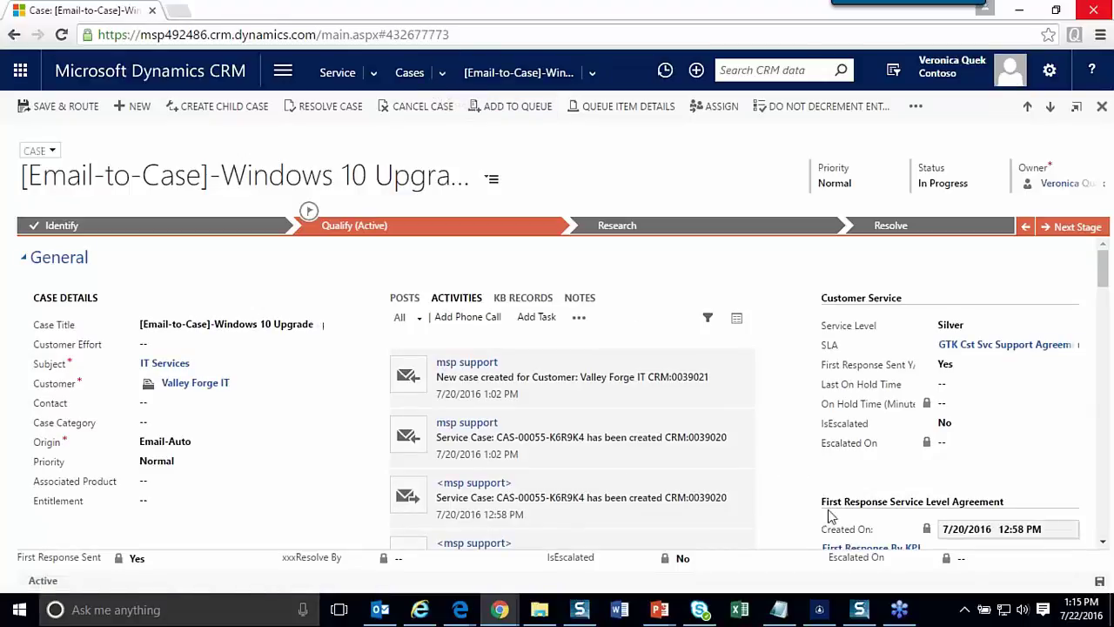
- On Open Cases, filter Status (Resolve By) to In Progress and Nearing Noncompliance, showing 25 cases
{"action": "left_click", "coordinate": [408, 73]}
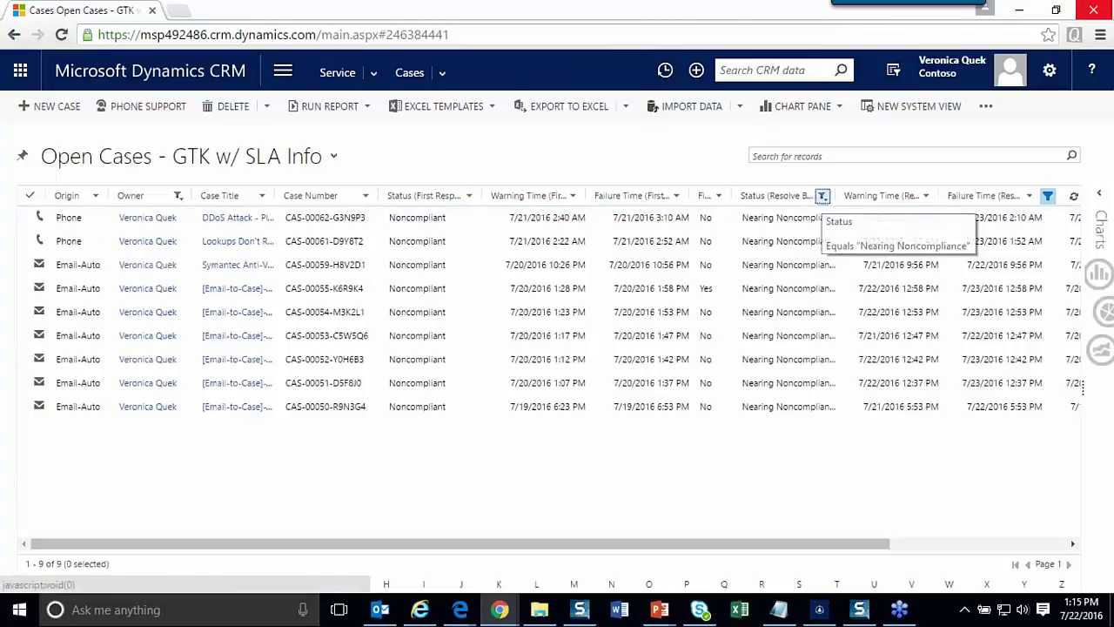
{"action": "left_click", "coordinate": [823, 198]}
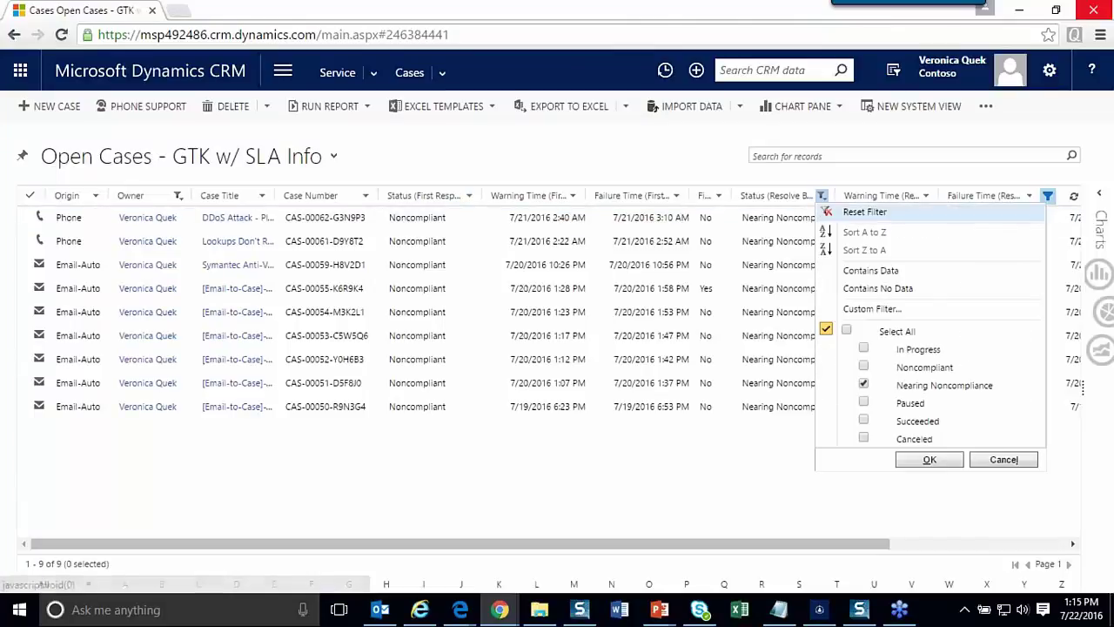
{"action": "left_click", "coordinate": [861, 383]}
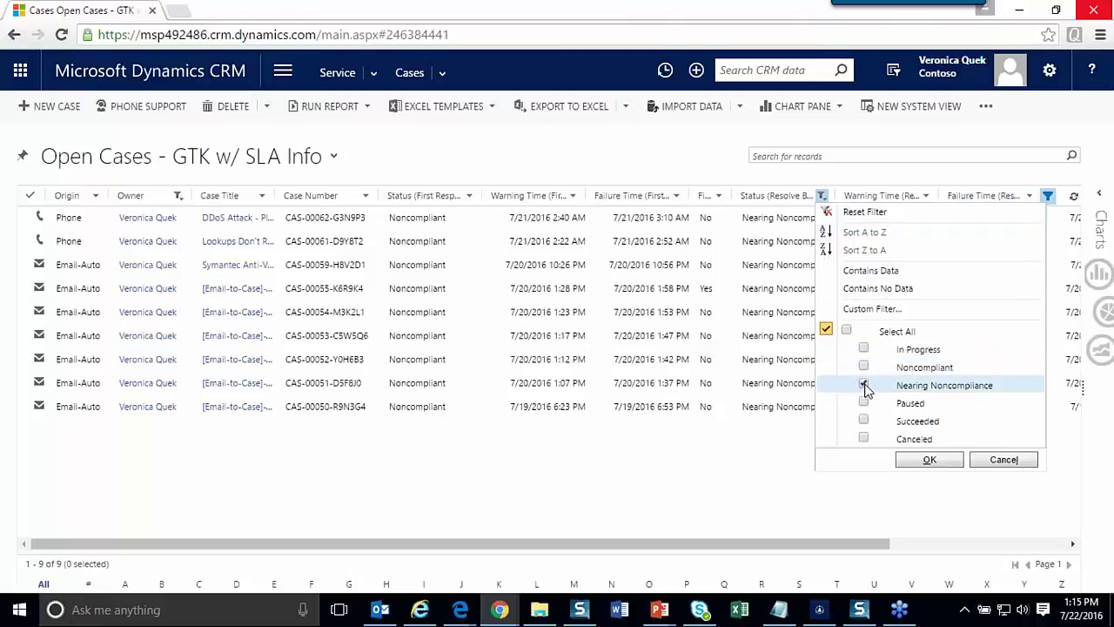
{"action": "left_click", "coordinate": [864, 351]}
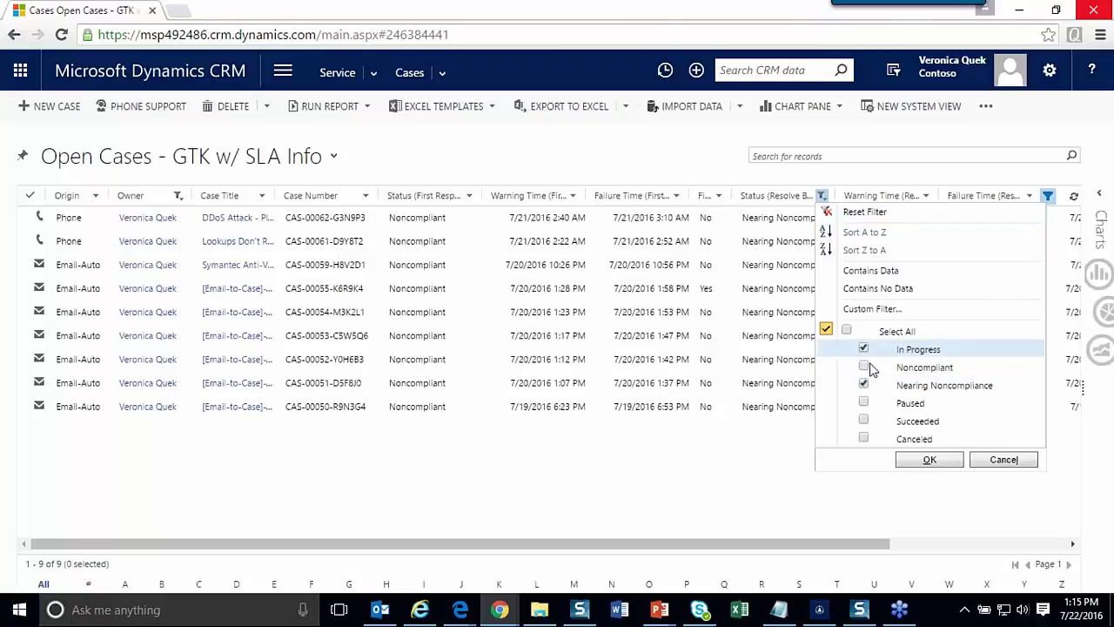
{"action": "left_click", "coordinate": [929, 459]}
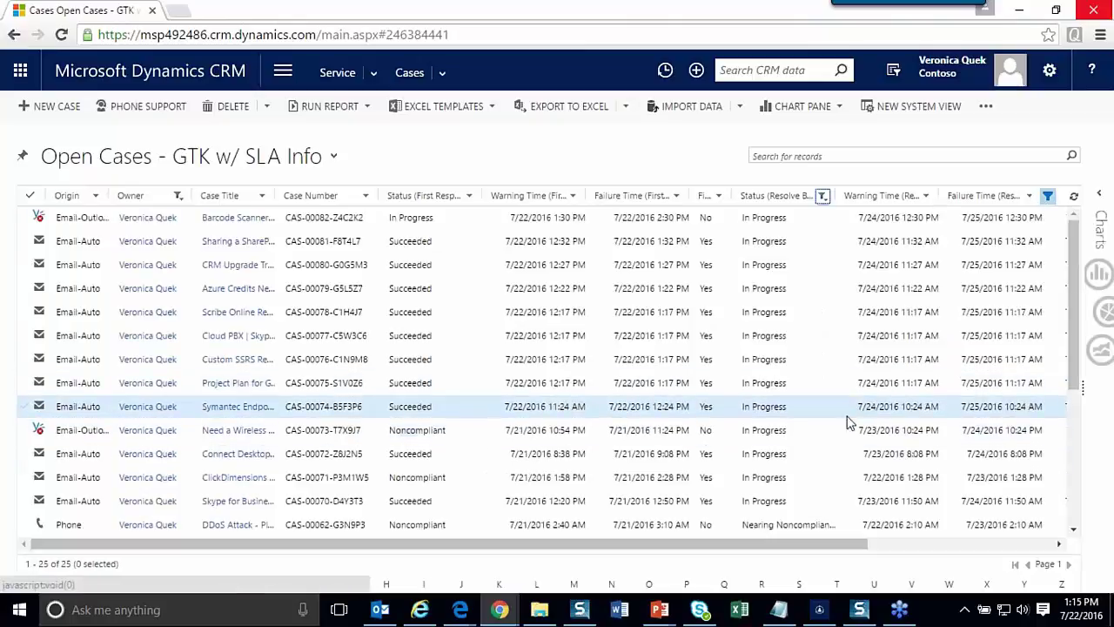
{"action": "scroll", "coordinate": [849, 413], "scroll_direction": "down", "scroll_amount": 1}
{"action": "scroll", "coordinate": [849, 413], "scroll_direction": "down", "scroll_amount": 3}
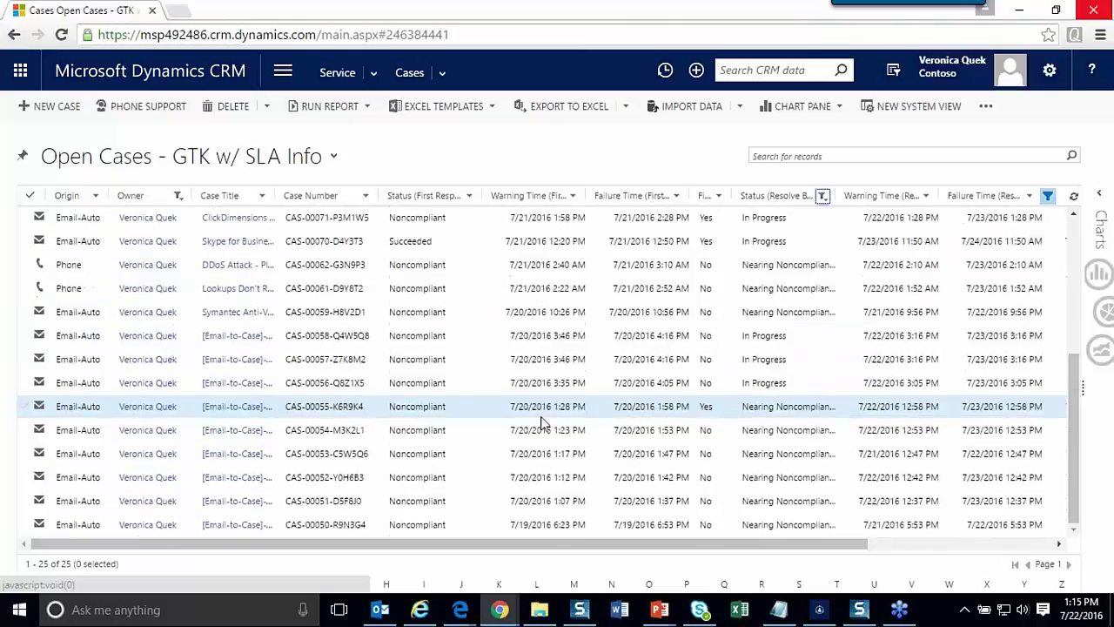
{"action": "scroll", "coordinate": [540, 351], "scroll_direction": "up", "scroll_amount": 5}
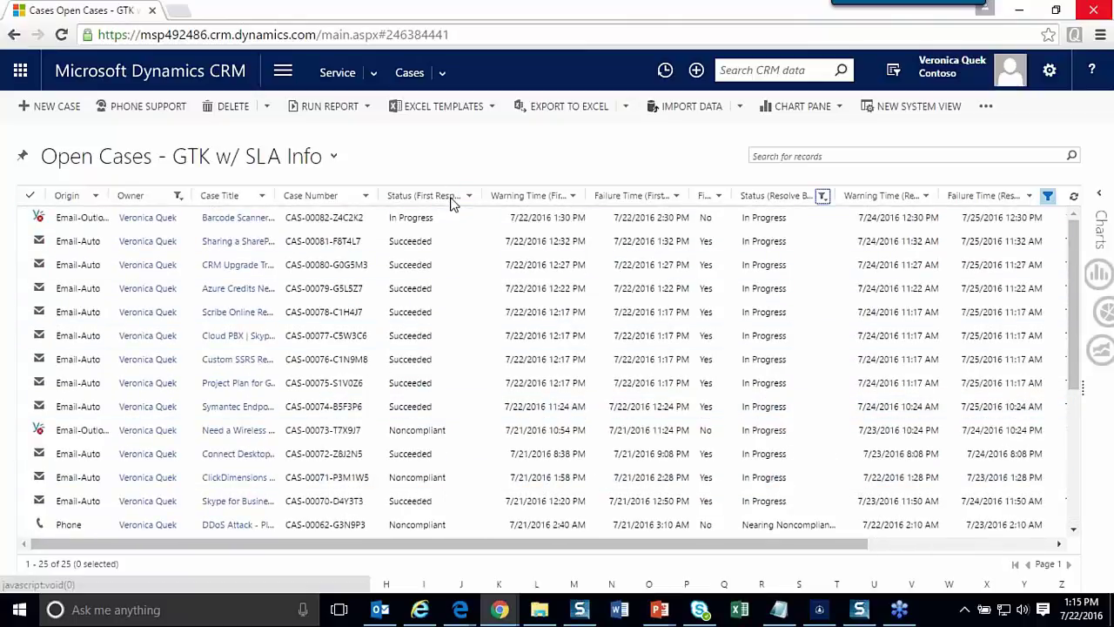
{"action": "left_click", "coordinate": [453, 228]}
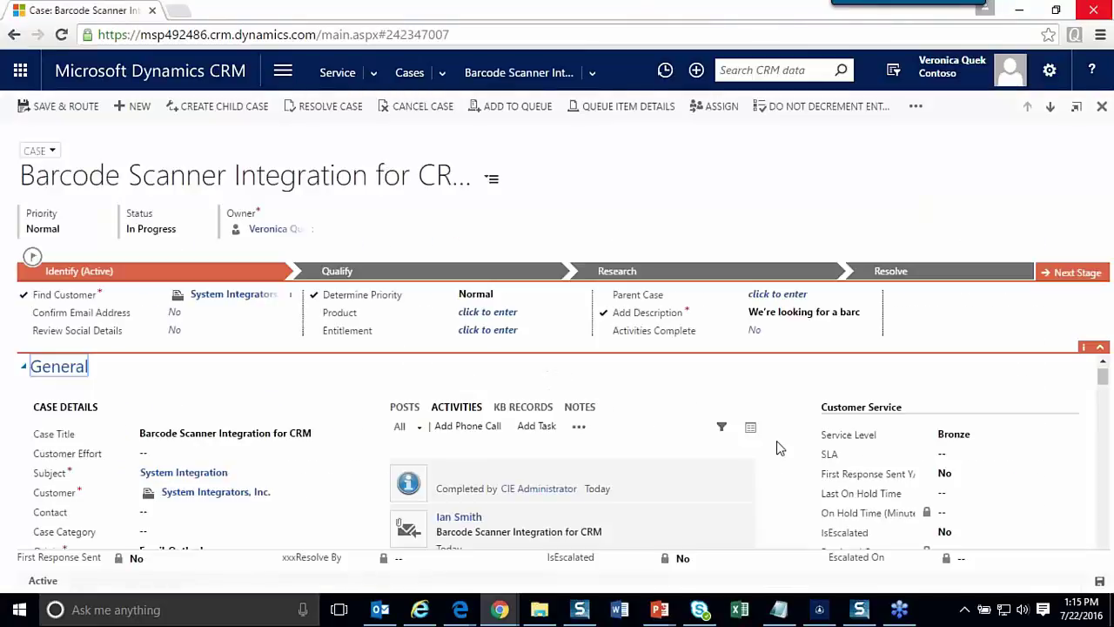
{"action": "scroll", "coordinate": [803, 426], "scroll_direction": "down", "scroll_amount": 2}
{"action": "scroll", "coordinate": [808, 422], "scroll_direction": "up", "scroll_amount": 2}
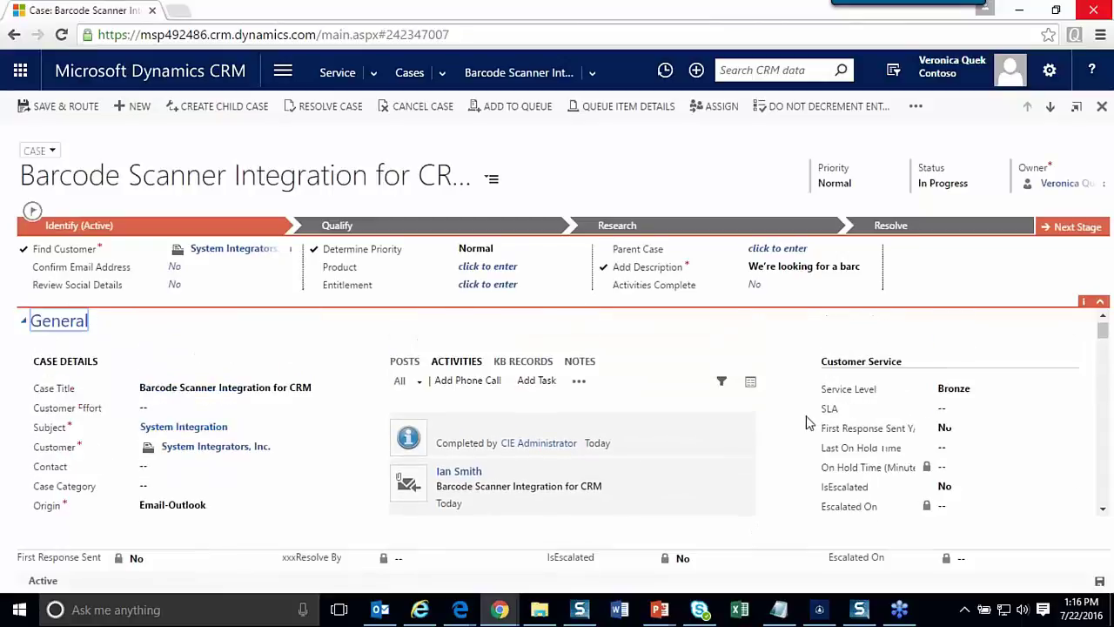
{"action": "scroll", "coordinate": [788, 445], "scroll_direction": "down", "scroll_amount": 1}
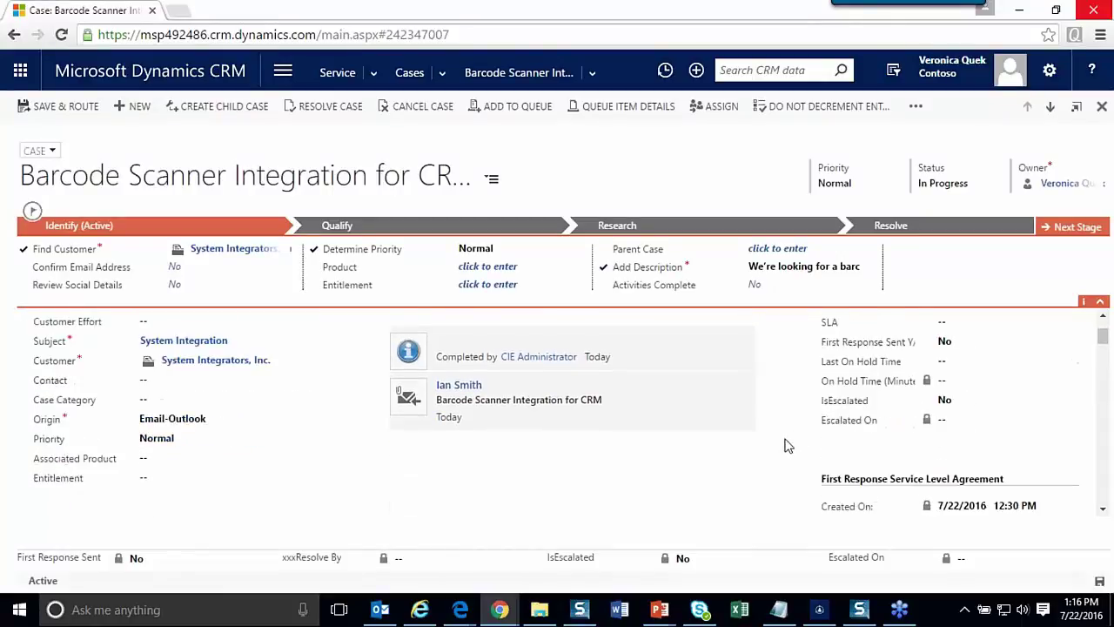
{"action": "scroll", "coordinate": [788, 444], "scroll_direction": "down", "scroll_amount": 1}
{"action": "scroll", "coordinate": [787, 443], "scroll_direction": "down", "scroll_amount": 1}
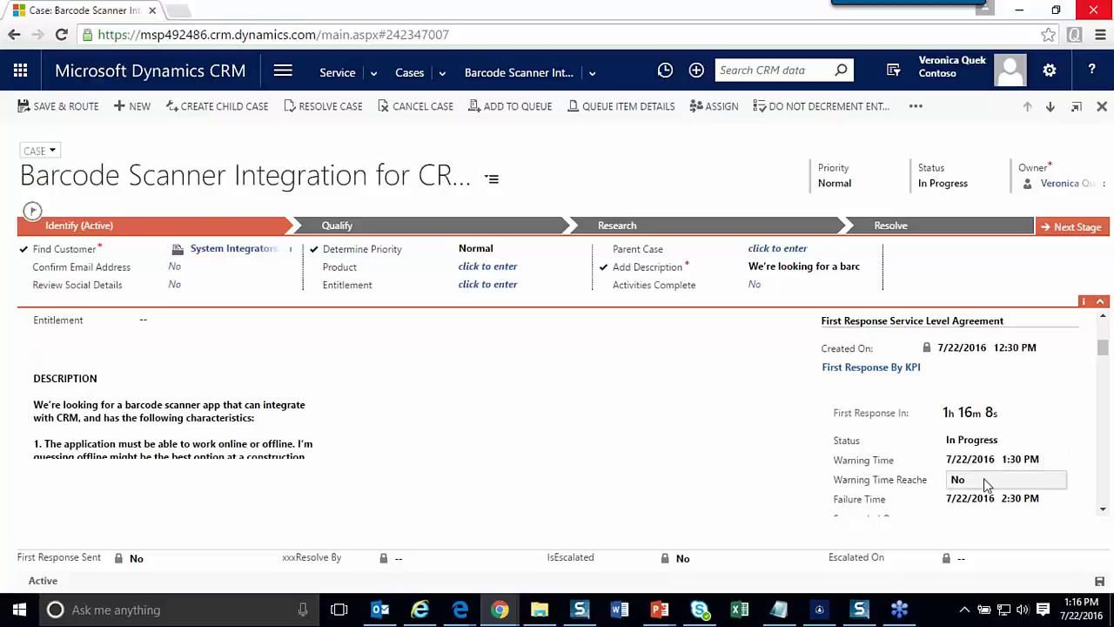
{"action": "scroll", "coordinate": [790, 446], "scroll_direction": "down", "scroll_amount": 1}
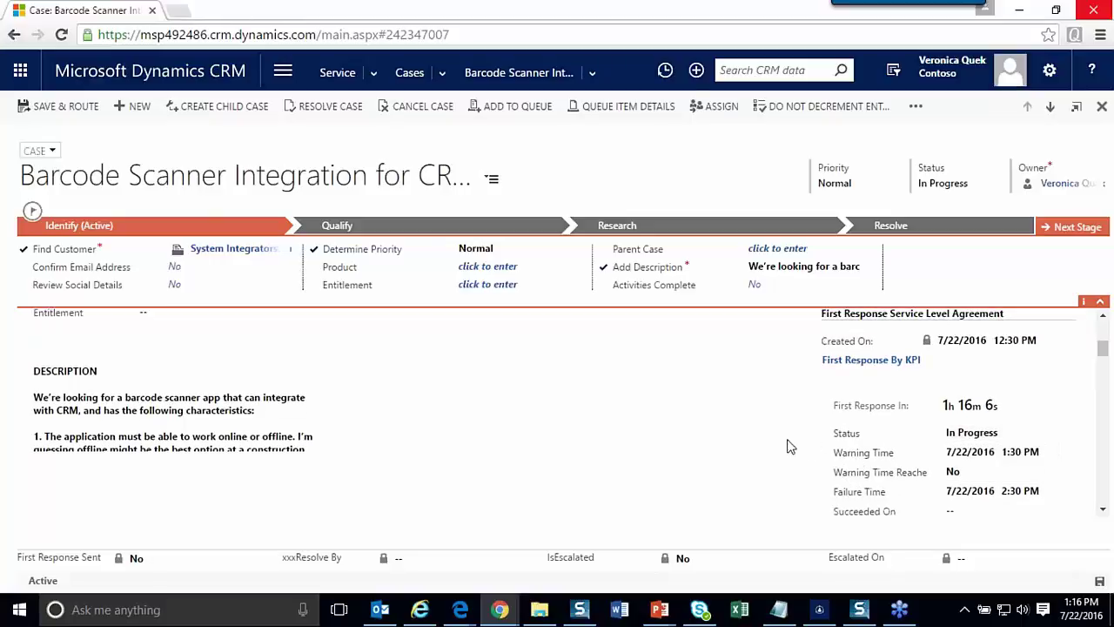
{"action": "scroll", "coordinate": [789, 446], "scroll_direction": "down", "scroll_amount": 5}
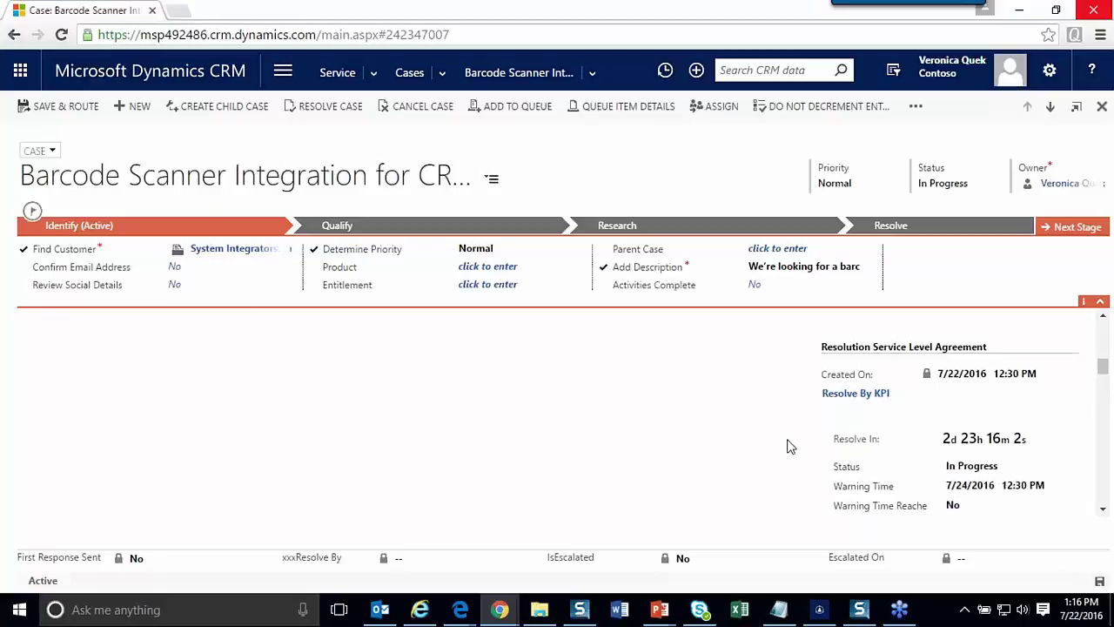
{"action": "scroll", "coordinate": [788, 443], "scroll_direction": "down", "scroll_amount": 2}
{"action": "scroll", "coordinate": [794, 446], "scroll_direction": "up", "scroll_amount": 2}
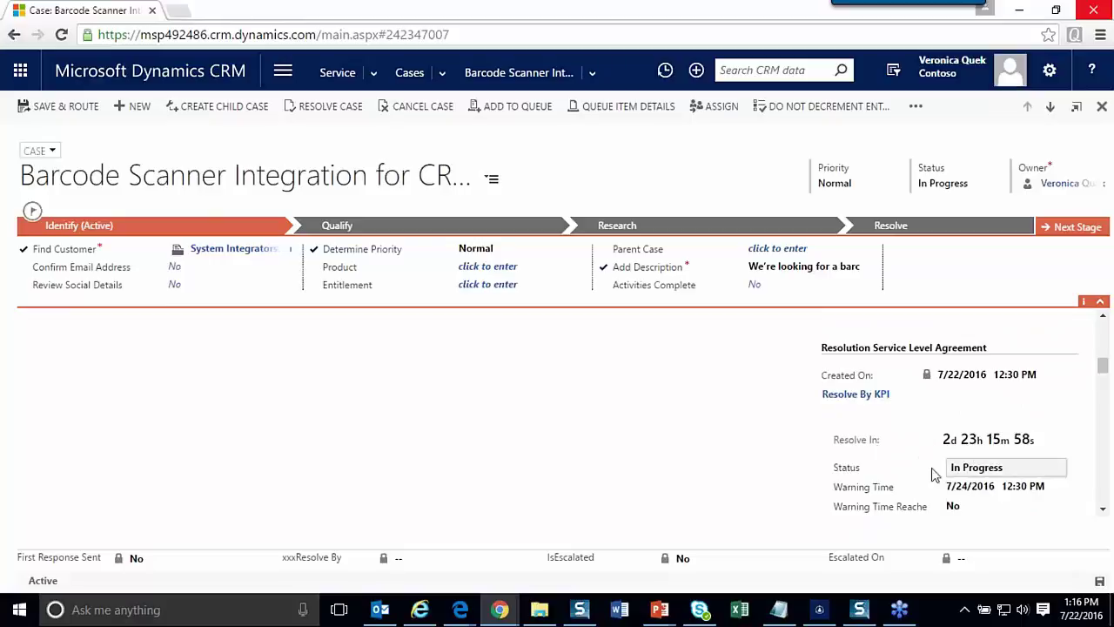
{"action": "scroll", "coordinate": [794, 474], "scroll_direction": "up", "scroll_amount": 3}
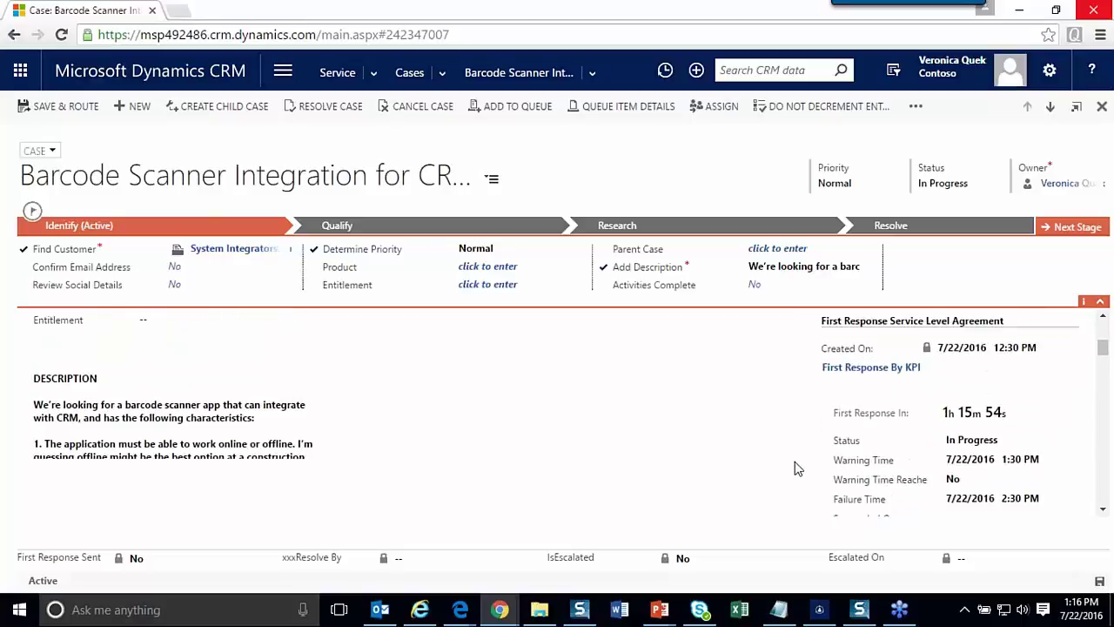
- Put the Barcode Scanner case On Hold and save it to pause the SLA timer
{"action": "left_click", "coordinate": [975, 192]}
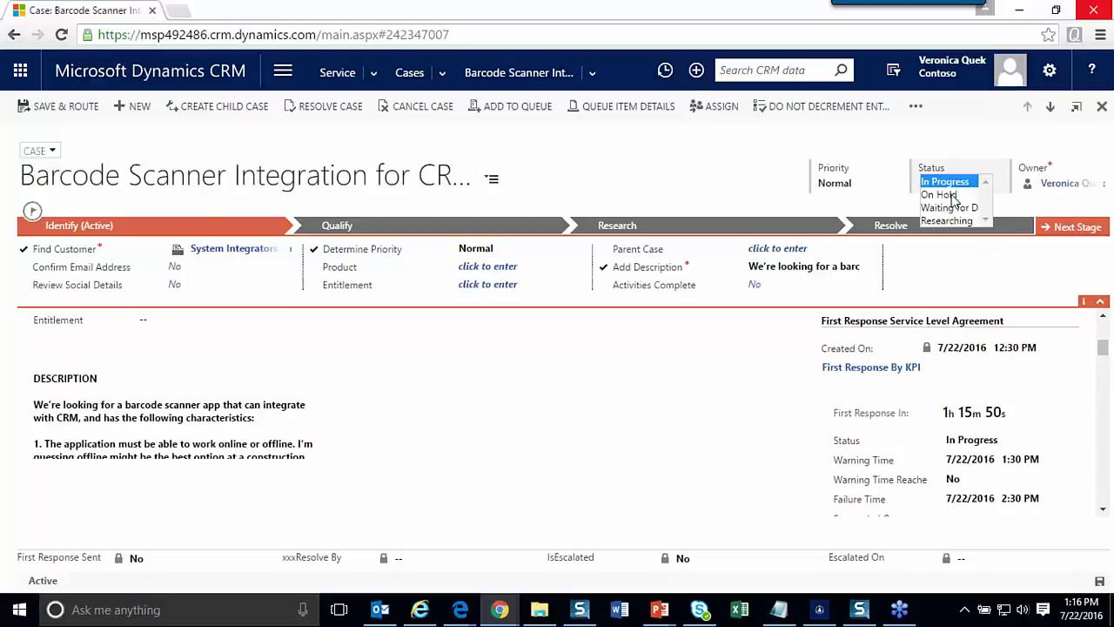
{"action": "left_click", "coordinate": [950, 195]}
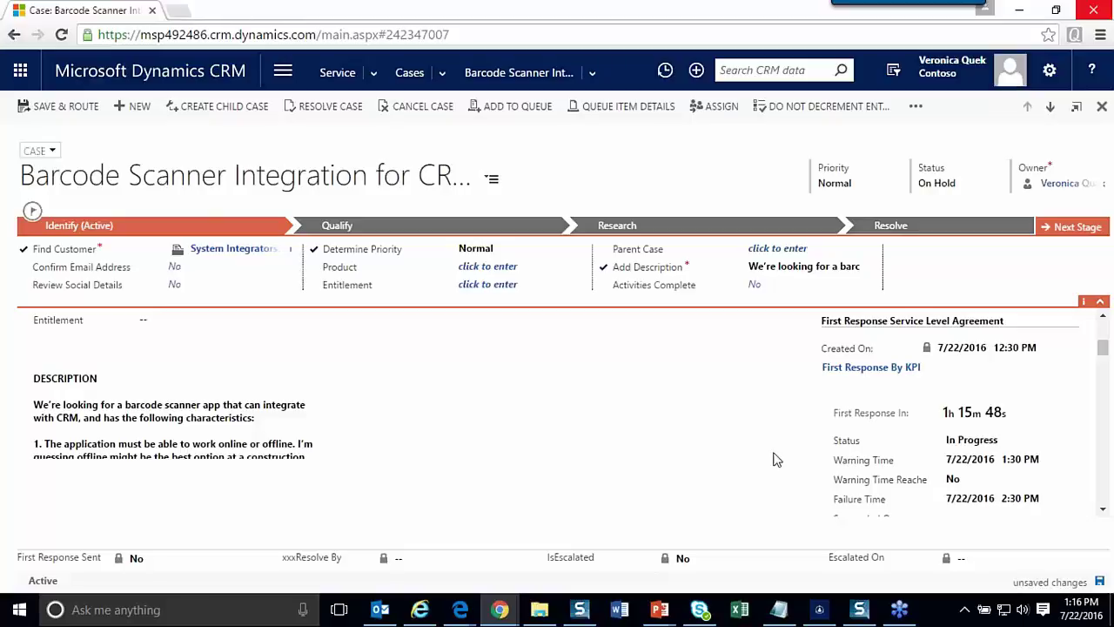
{"action": "left_click", "coordinate": [1099, 581]}
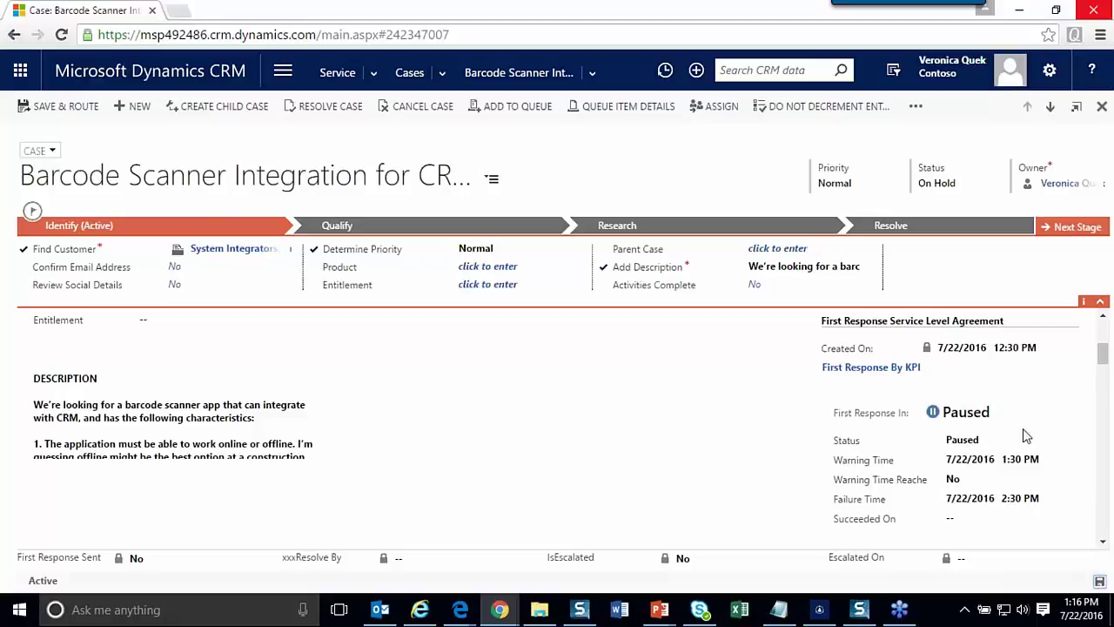
- Check the paused timer, then set the case back to In Progress and save
{"action": "scroll", "coordinate": [802, 455], "scroll_direction": "down", "scroll_amount": 3}
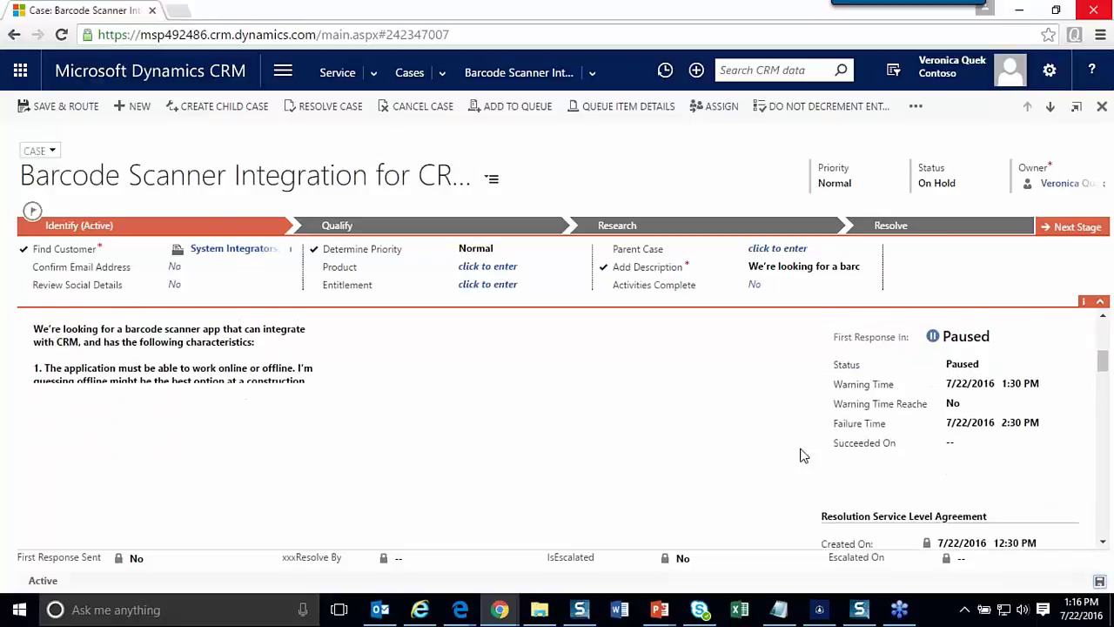
{"action": "scroll", "coordinate": [802, 455], "scroll_direction": "up", "scroll_amount": 3}
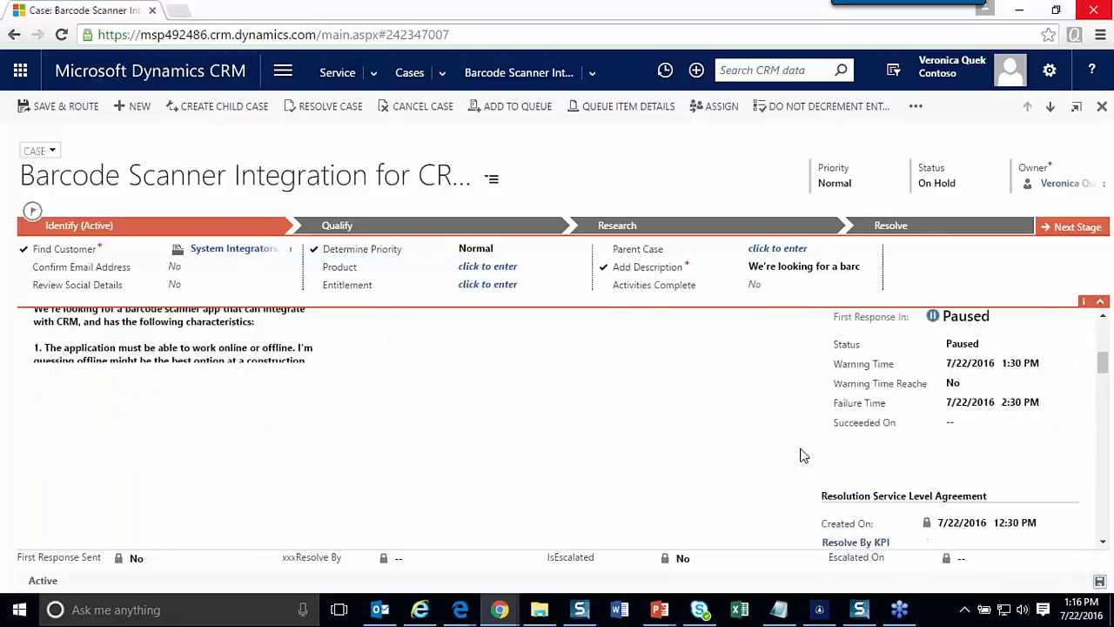
{"action": "left_click", "coordinate": [958, 184]}
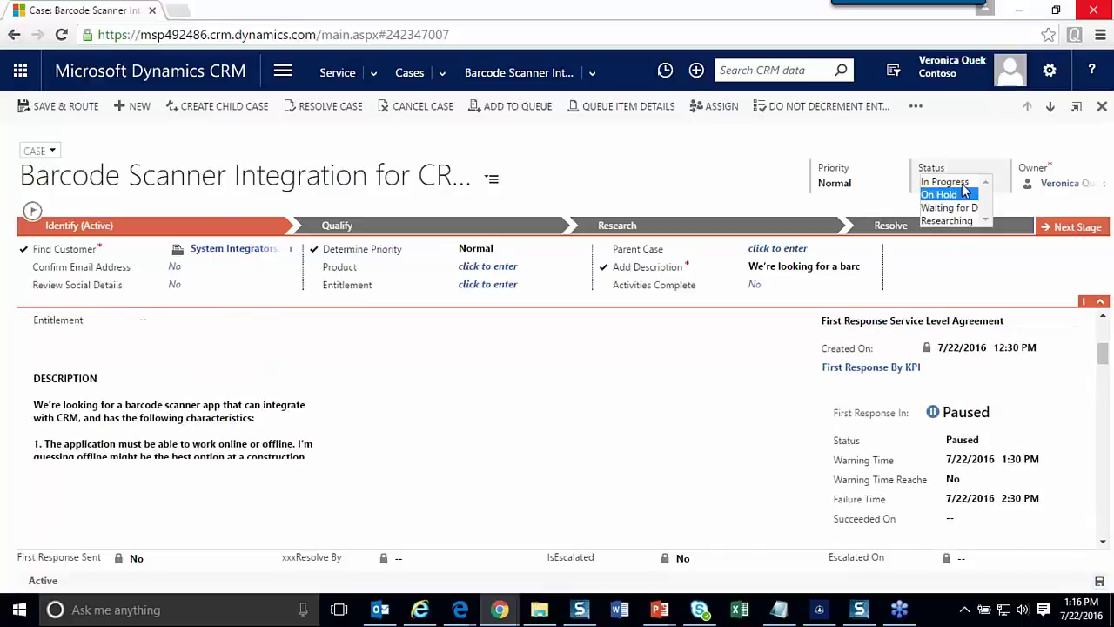
{"action": "left_click", "coordinate": [949, 181]}
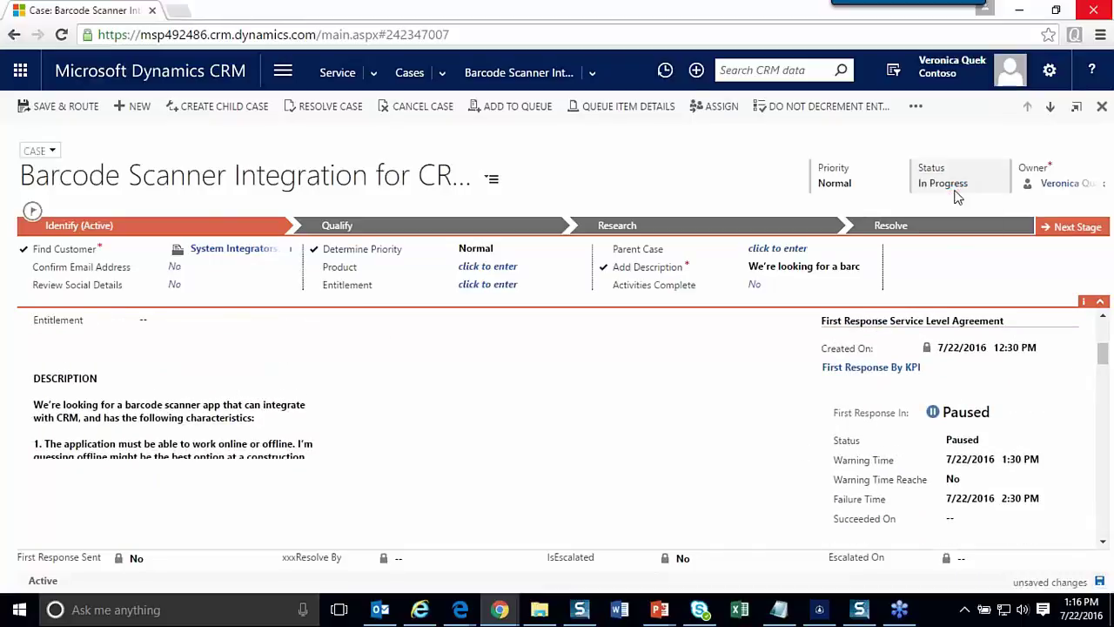
{"action": "left_click", "coordinate": [1100, 582]}
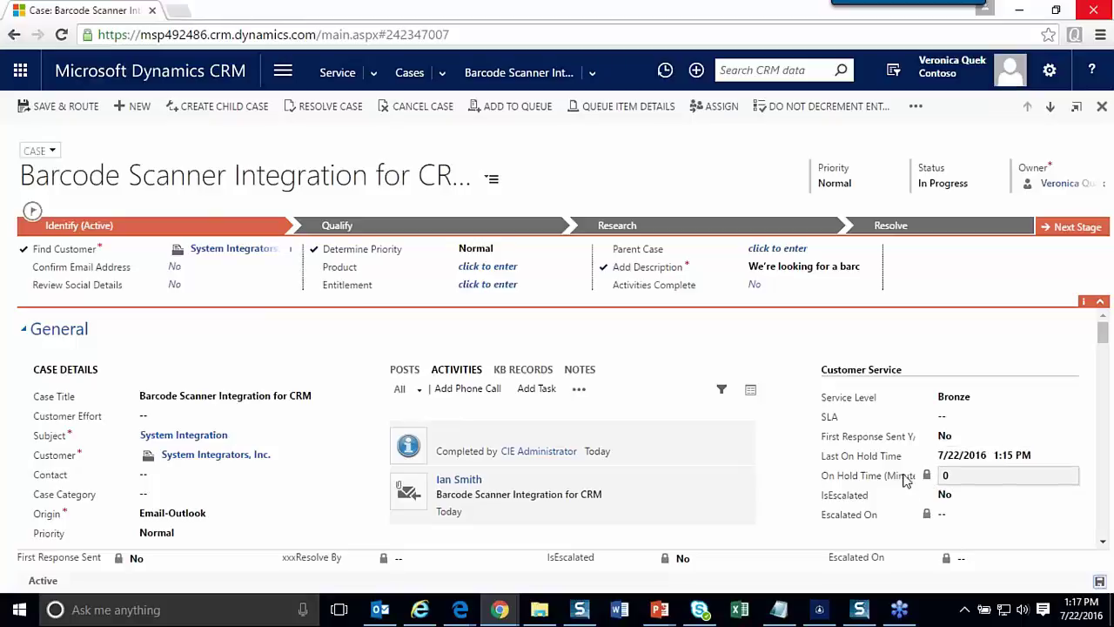
- Switch the case's service level from Bronze to Gold, save, and review the updated SLA times
{"action": "scroll", "coordinate": [882, 460], "scroll_direction": "down", "scroll_amount": 2}
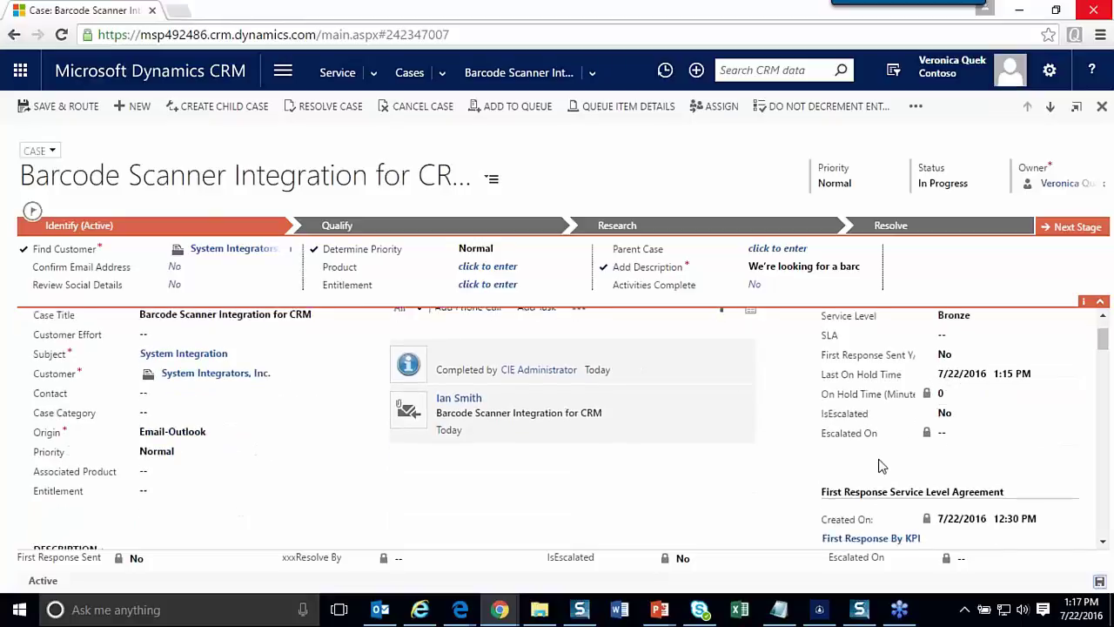
{"action": "scroll", "coordinate": [880, 466], "scroll_direction": "up", "scroll_amount": 2}
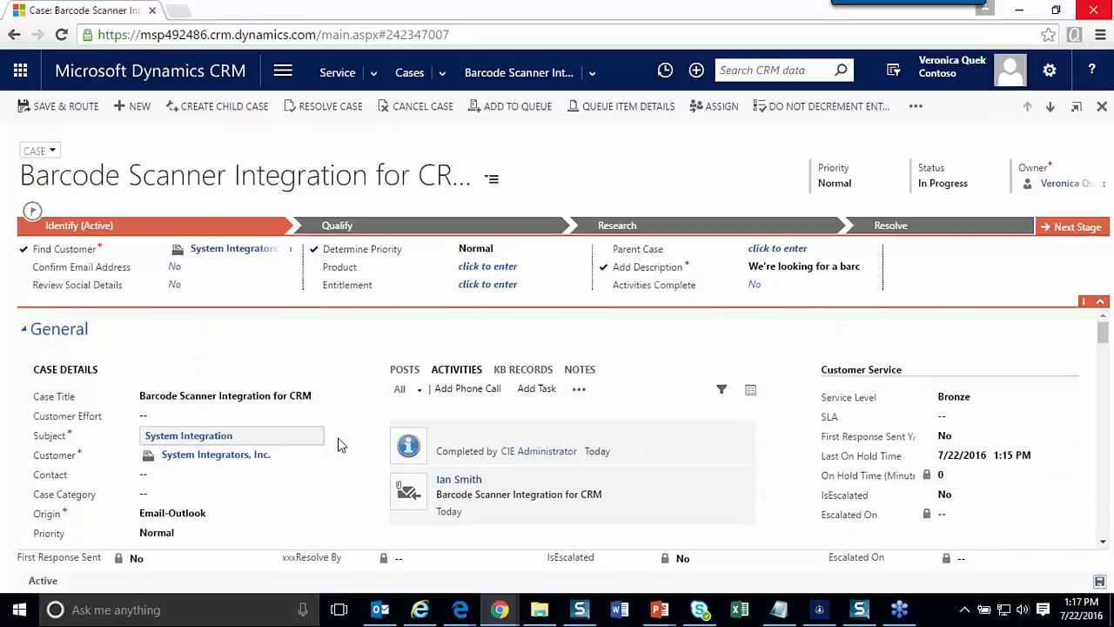
{"action": "left_click", "coordinate": [981, 406]}
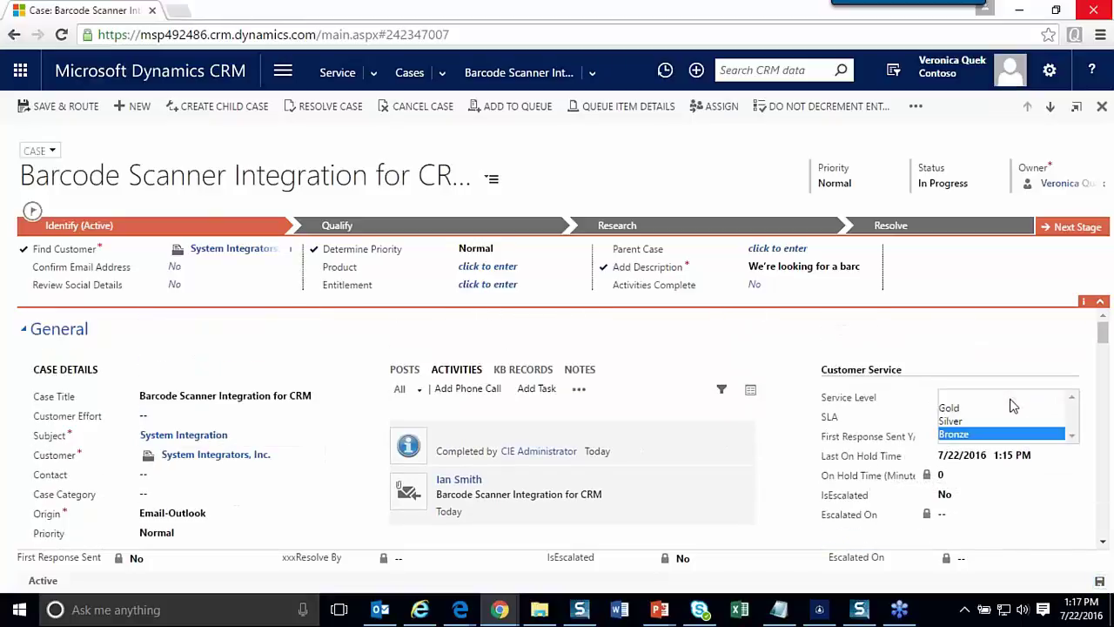
{"action": "left_click", "coordinate": [960, 415]}
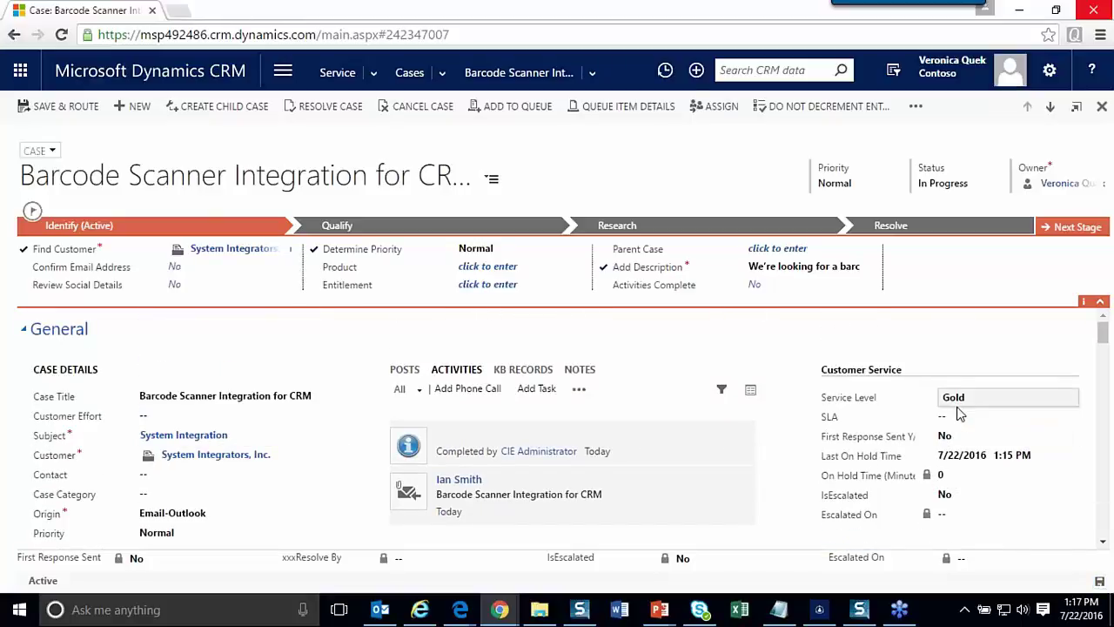
{"action": "left_click", "coordinate": [1100, 582]}
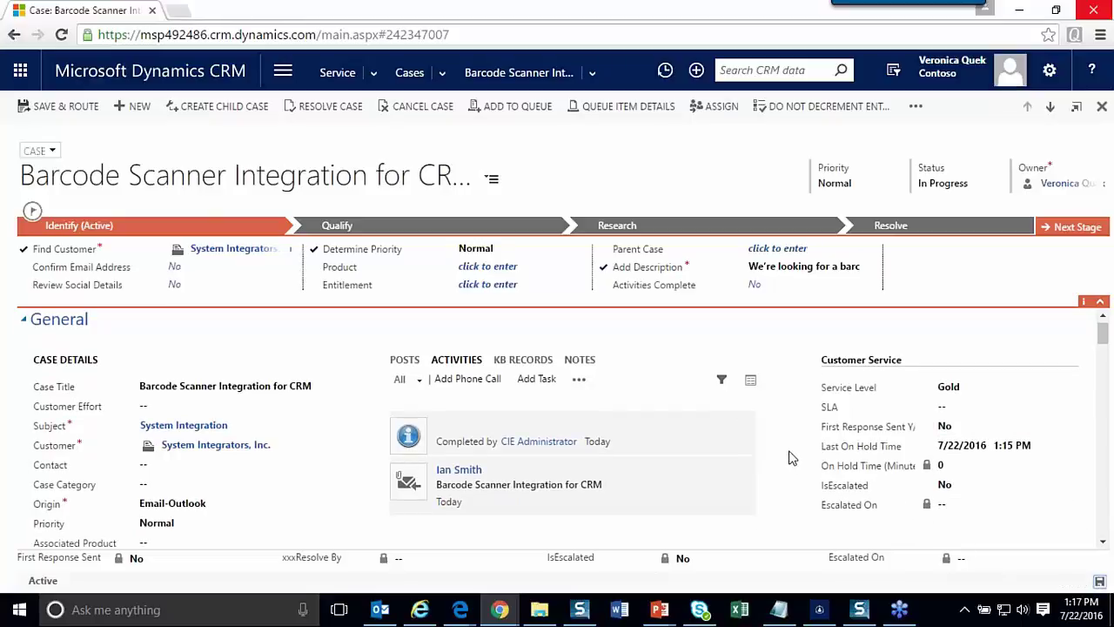
{"action": "scroll", "coordinate": [792, 457], "scroll_direction": "down", "scroll_amount": 3}
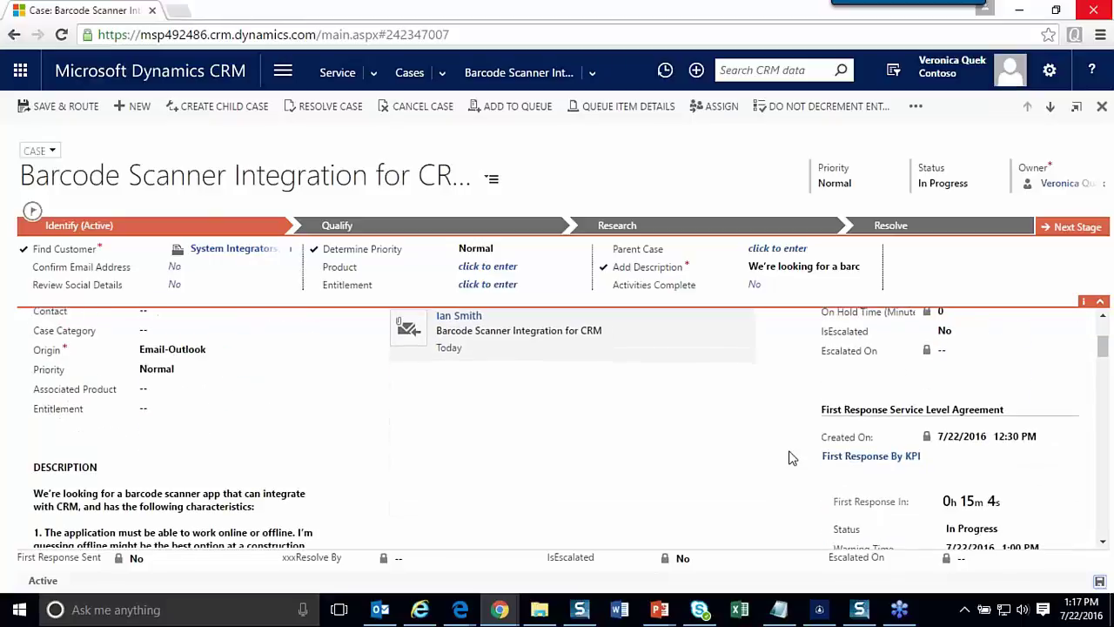
{"action": "scroll", "coordinate": [792, 457], "scroll_direction": "down", "scroll_amount": 2}
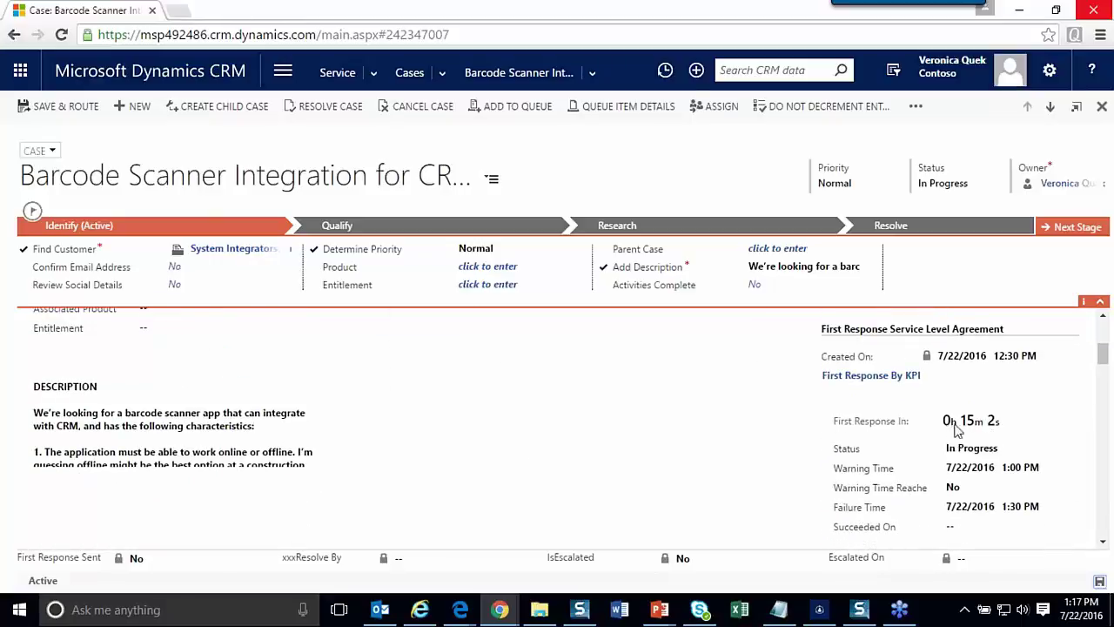
{"action": "scroll", "coordinate": [870, 425], "scroll_direction": "down", "scroll_amount": 5}
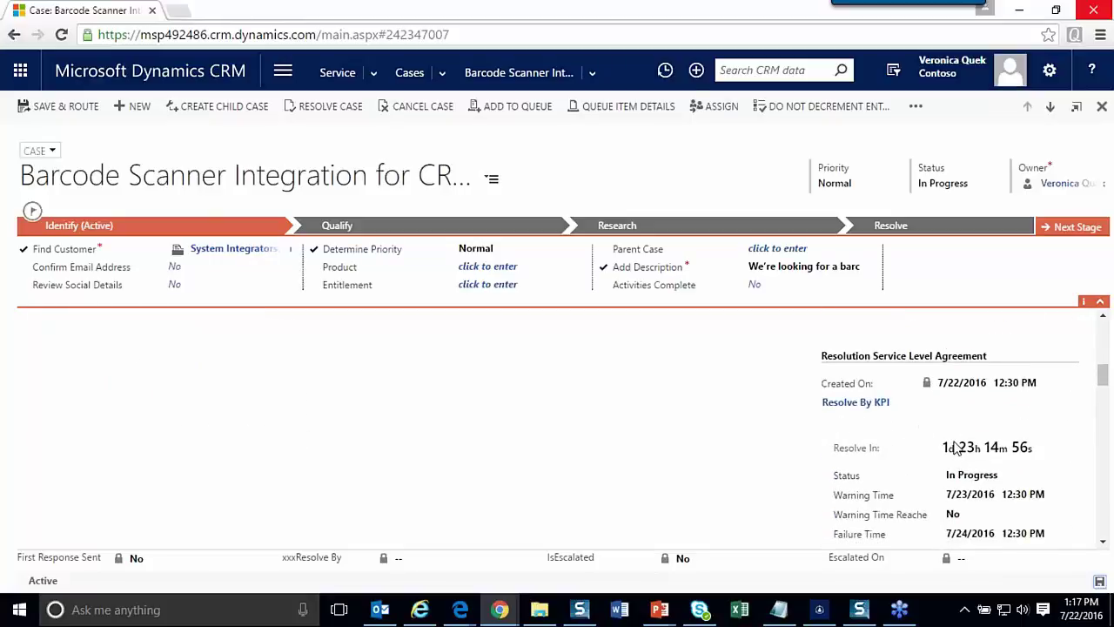
{"action": "scroll", "coordinate": [940, 444], "scroll_direction": "up", "scroll_amount": 2}
{"action": "scroll", "coordinate": [940, 444], "scroll_direction": "down", "scroll_amount": 2}
{"action": "scroll", "coordinate": [927, 444], "scroll_direction": "up", "scroll_amount": 3}
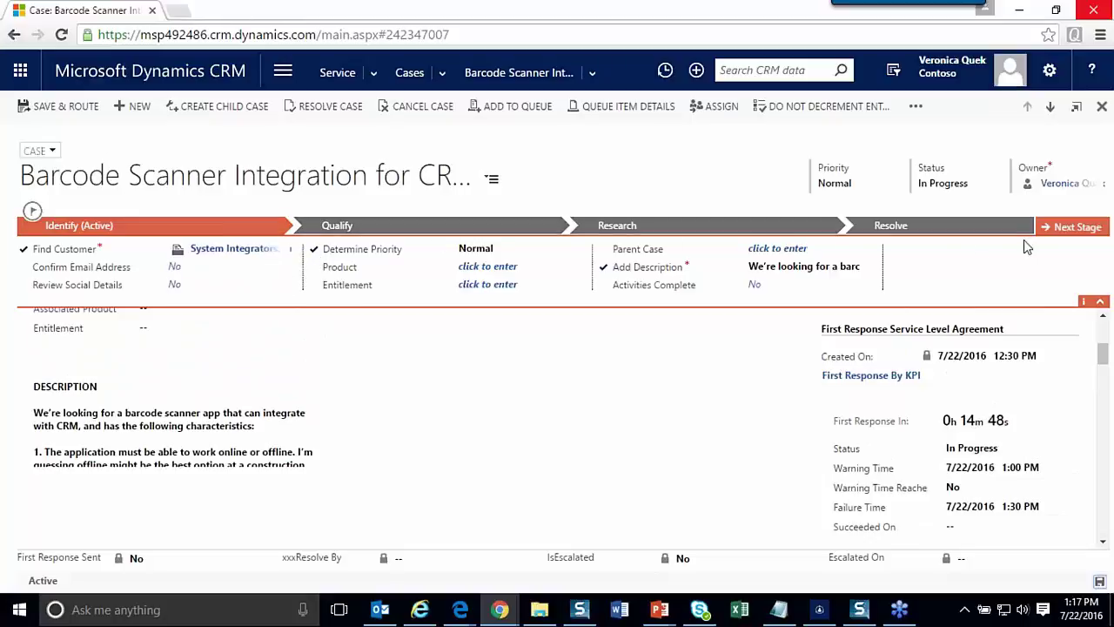
- Advance the case to the Qualify stage, mark the first response as sent, and save
{"action": "left_click", "coordinate": [1057, 232]}
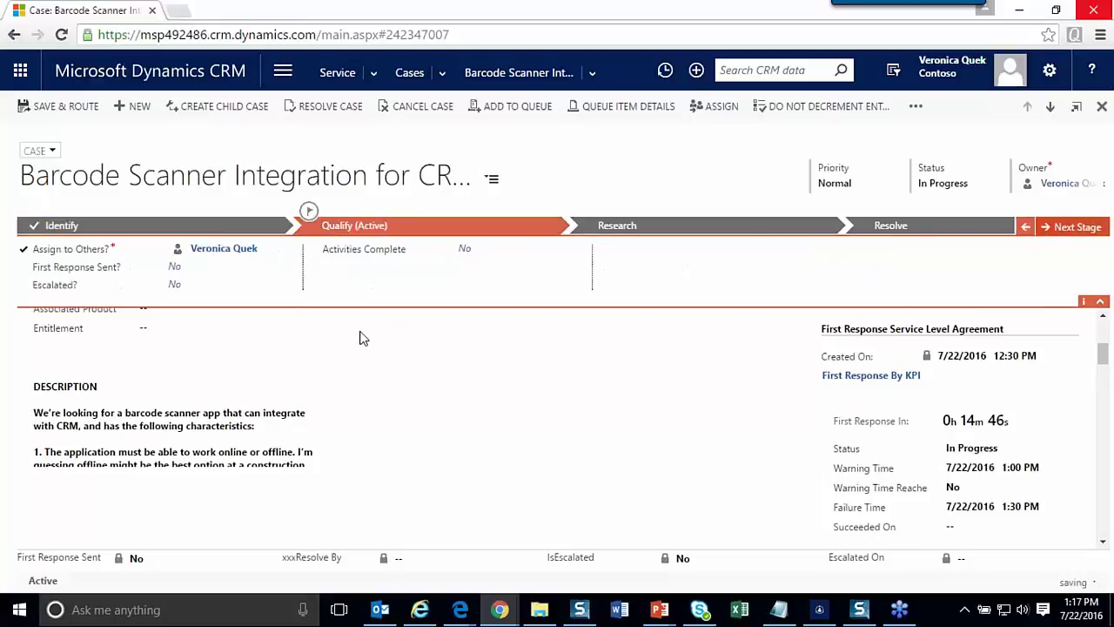
{"action": "left_click", "coordinate": [177, 277]}
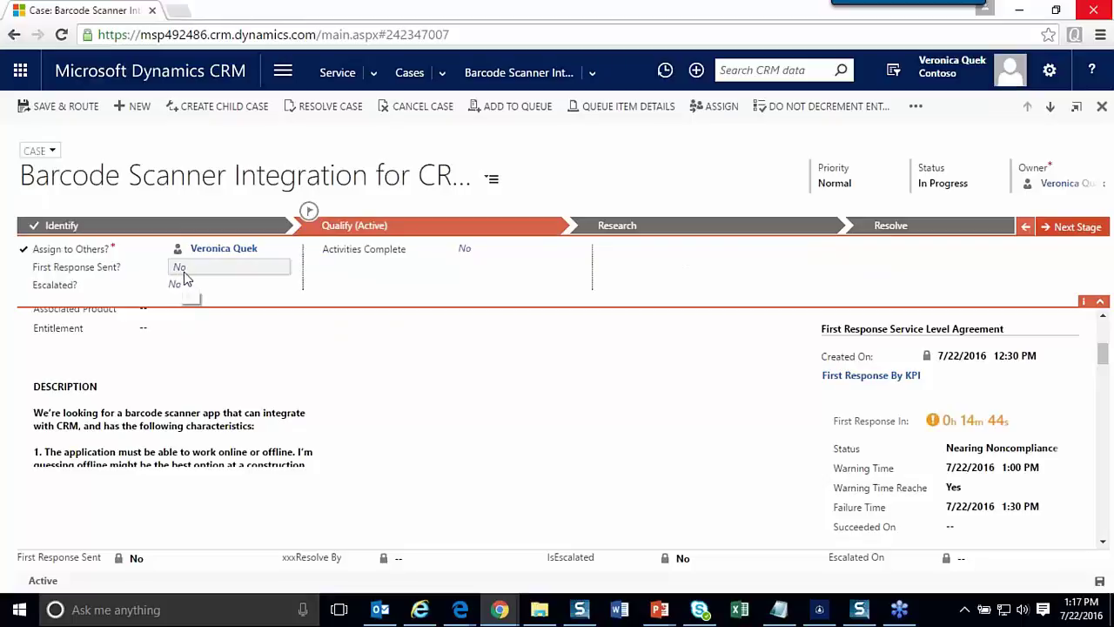
{"action": "left_click", "coordinate": [182, 296]}
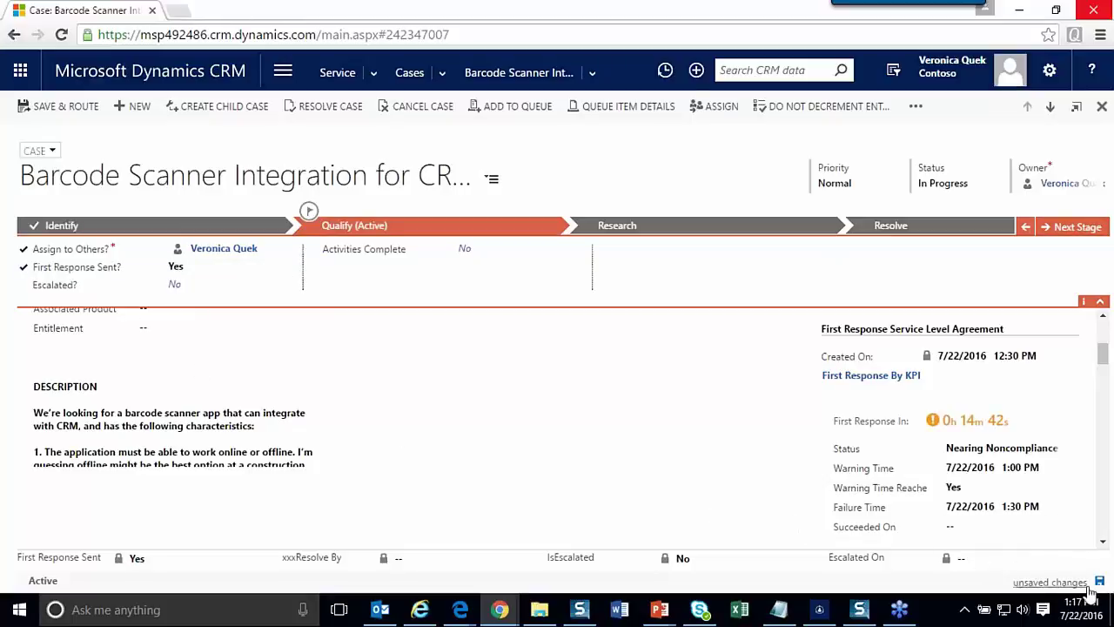
{"action": "key", "text": "ctrl+s"}
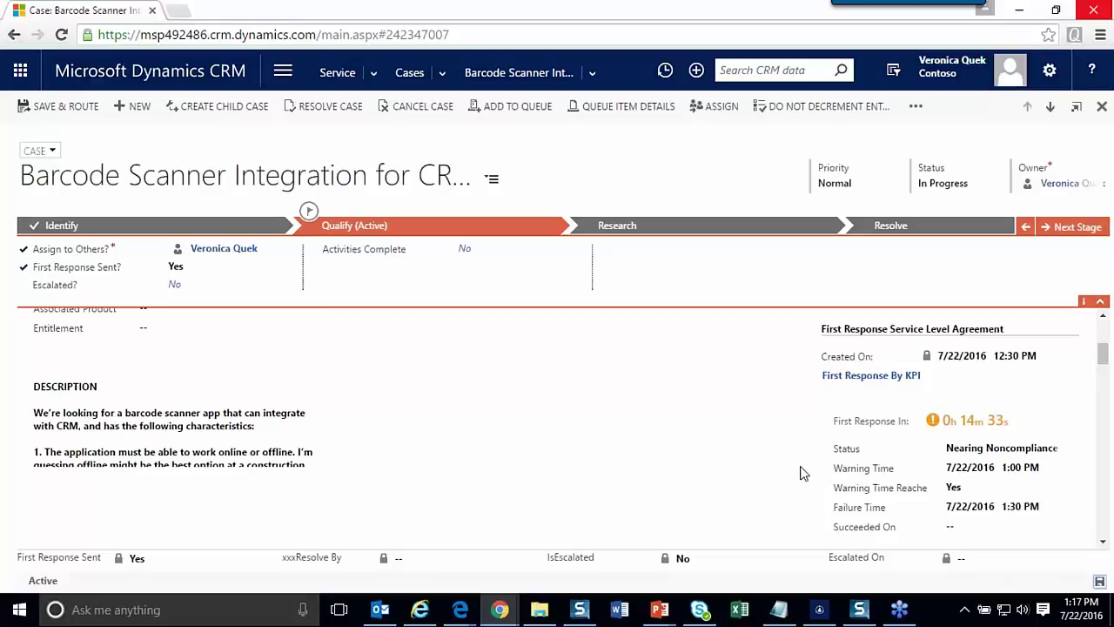
- Reload the case page with F5 to refresh the SLA timer
{"action": "scroll", "coordinate": [802, 473], "scroll_direction": "up", "scroll_amount": 2}
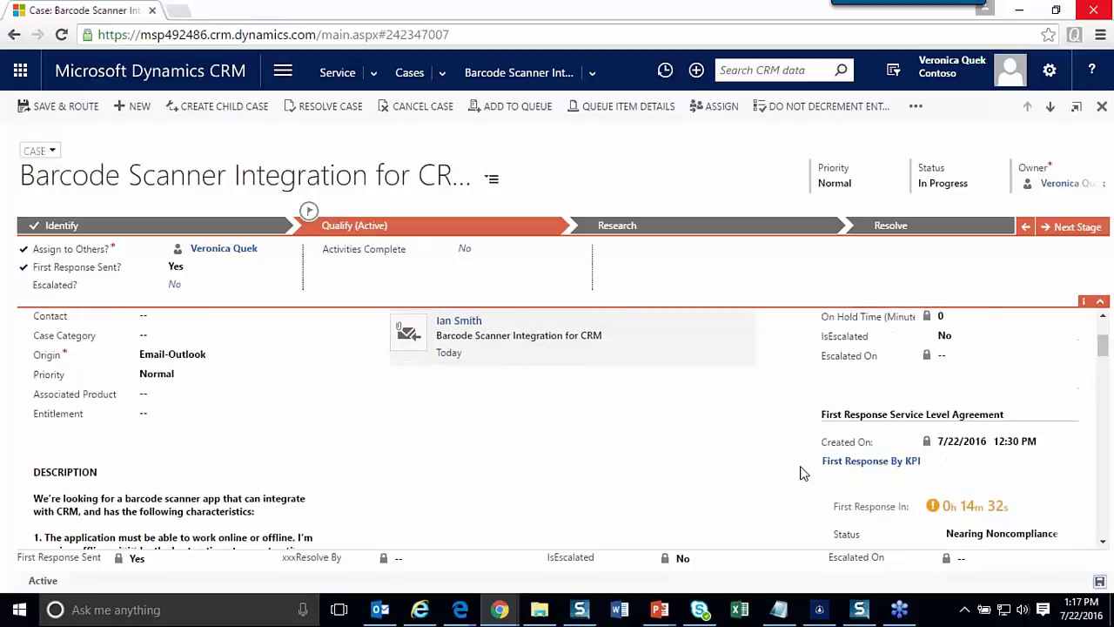
{"action": "scroll", "coordinate": [802, 473], "scroll_direction": "up", "scroll_amount": 3}
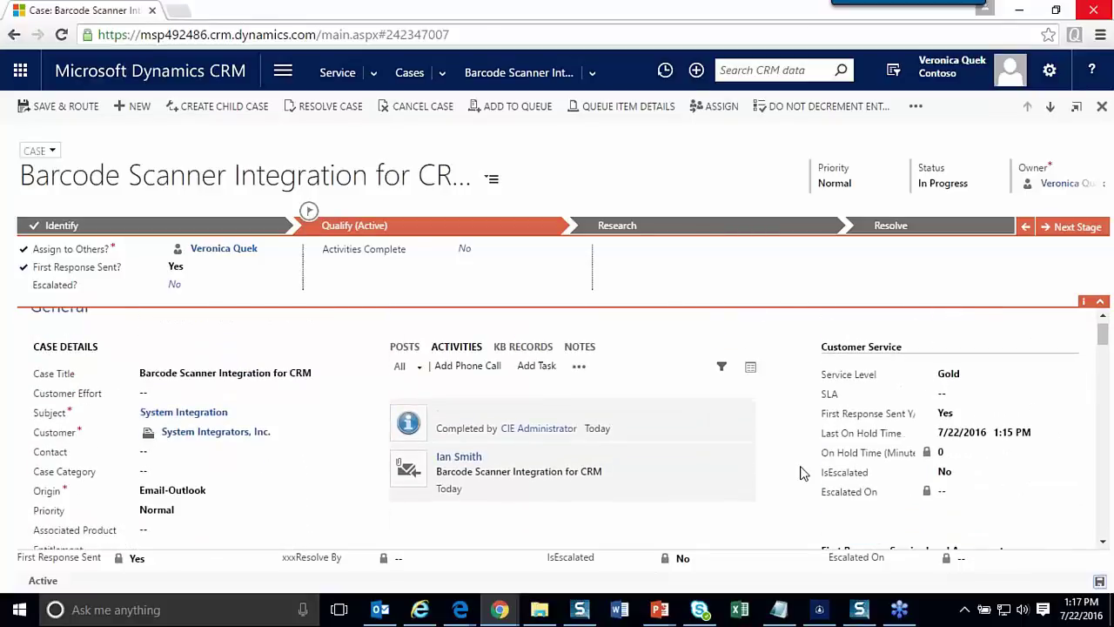
{"action": "scroll", "coordinate": [801, 472], "scroll_direction": "down", "scroll_amount": 5}
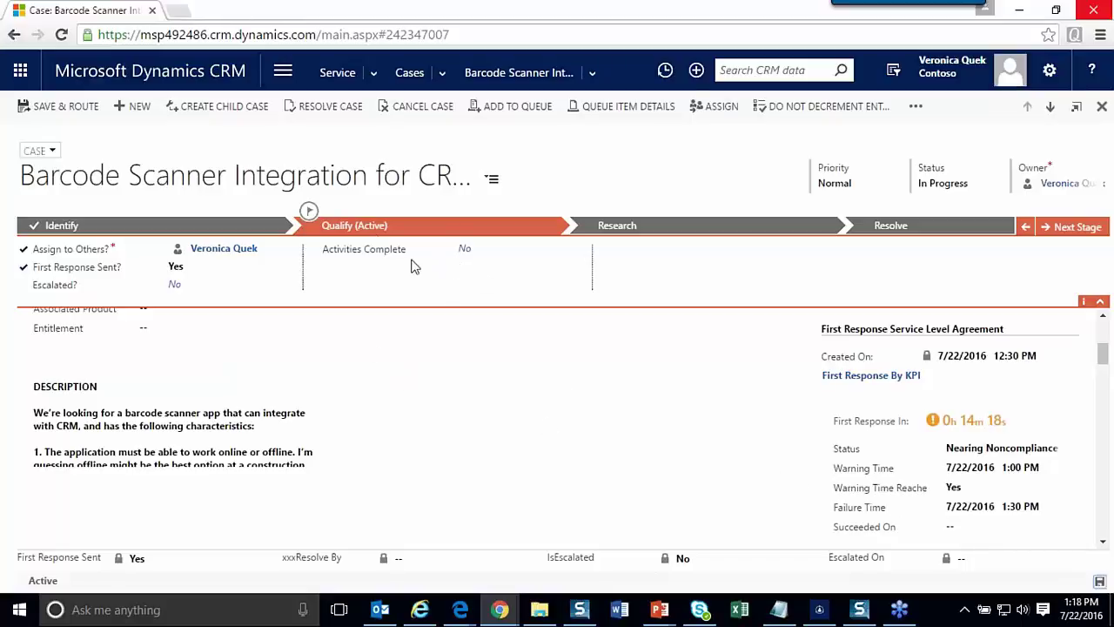
{"action": "key", "text": "F5"}
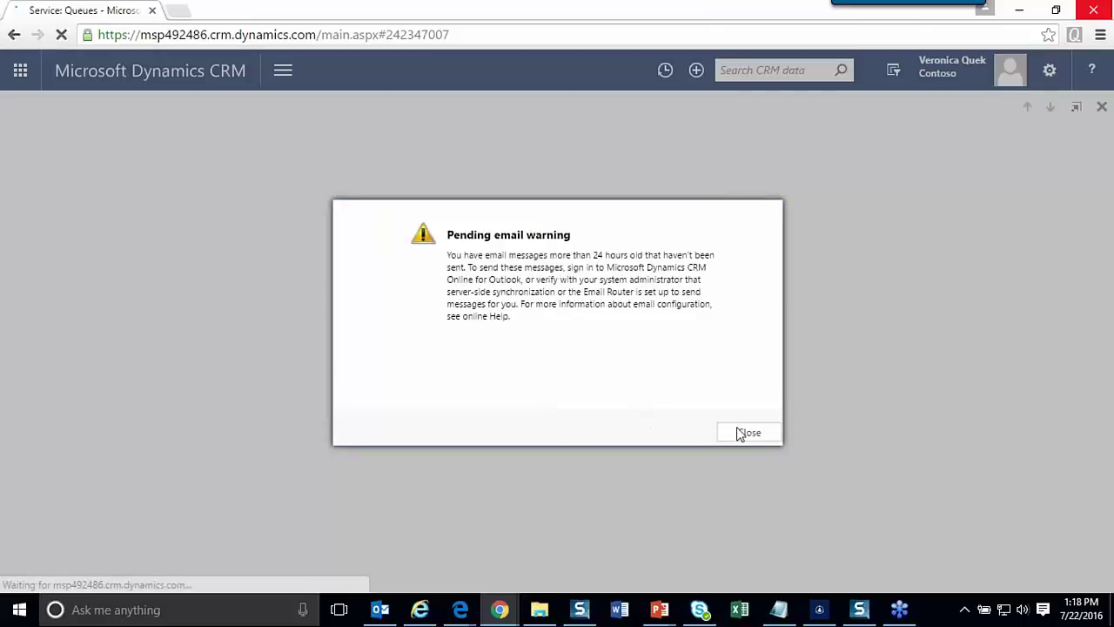
- Dismiss the pending email warning and confirm the first response now reads Succeeded
{"action": "left_click", "coordinate": [746, 432]}
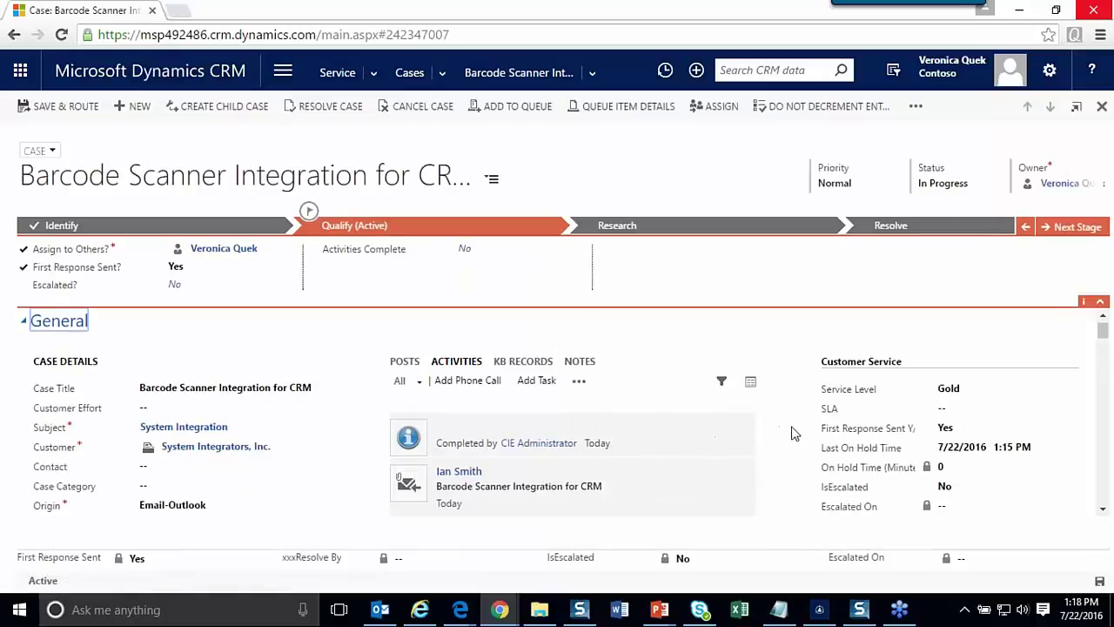
{"action": "scroll", "coordinate": [795, 433], "scroll_direction": "down", "scroll_amount": 5}
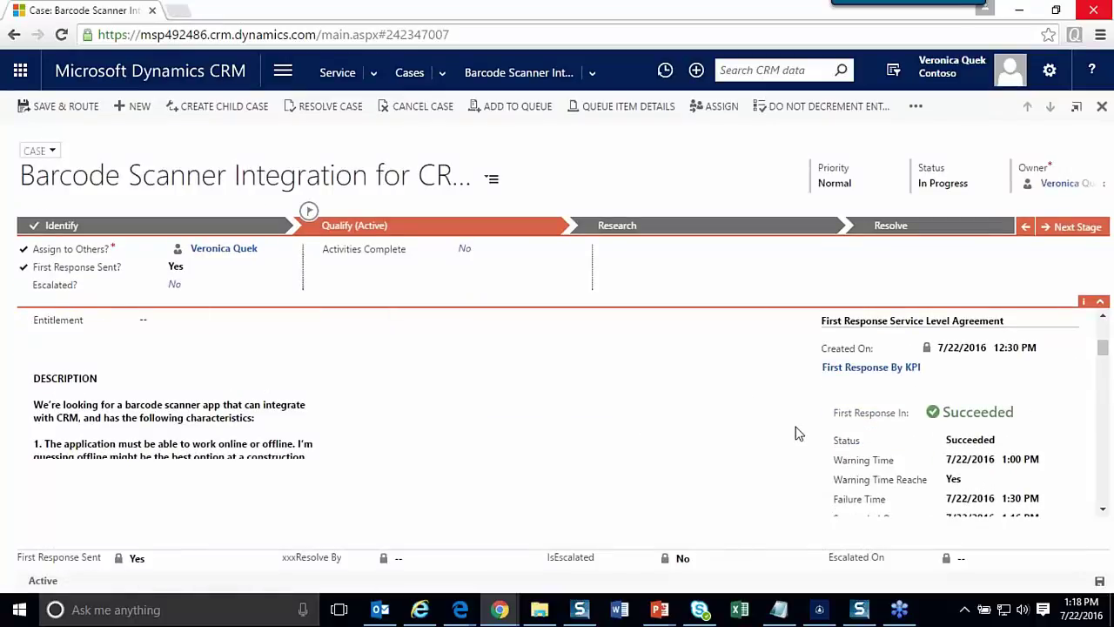
{"action": "scroll", "coordinate": [795, 433], "scroll_direction": "down", "scroll_amount": 1}
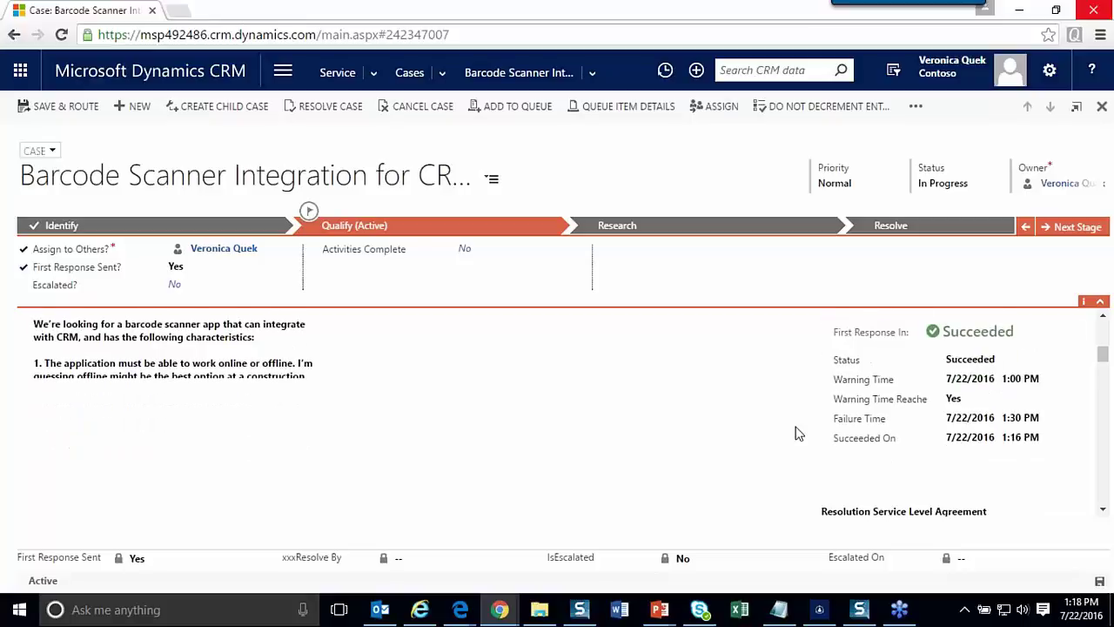
{"action": "scroll", "coordinate": [794, 433], "scroll_direction": "up", "scroll_amount": 1}
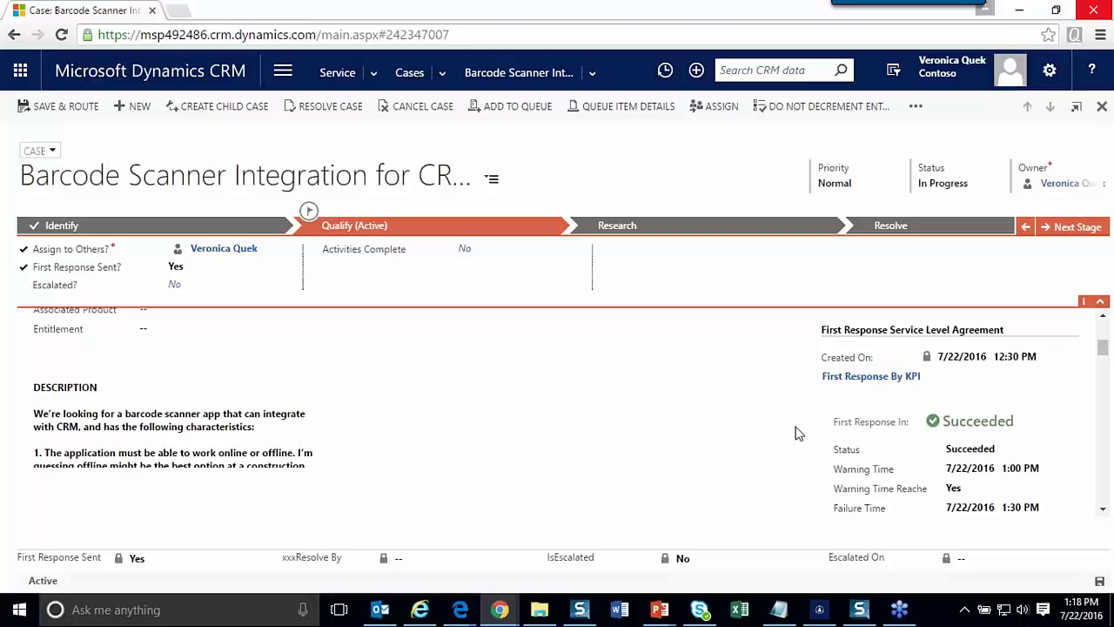
{"action": "scroll", "coordinate": [794, 432], "scroll_direction": "up", "scroll_amount": 4}
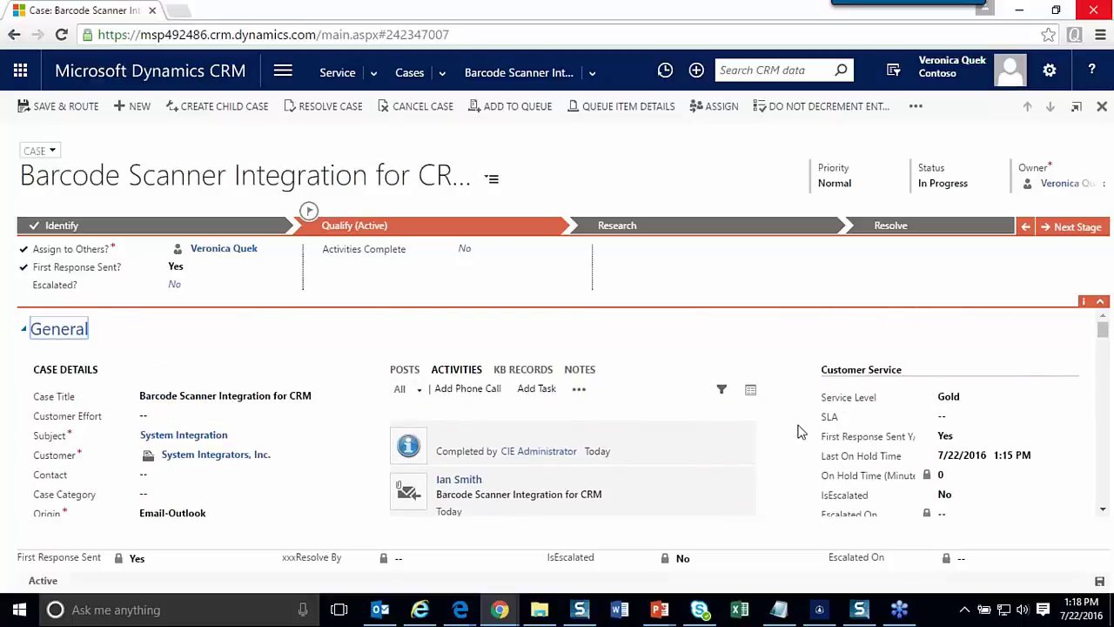
- Collapse the process stage panel and go to the Open Cases - GTK w/ SLA Info list
{"action": "left_click", "coordinate": [1099, 301]}
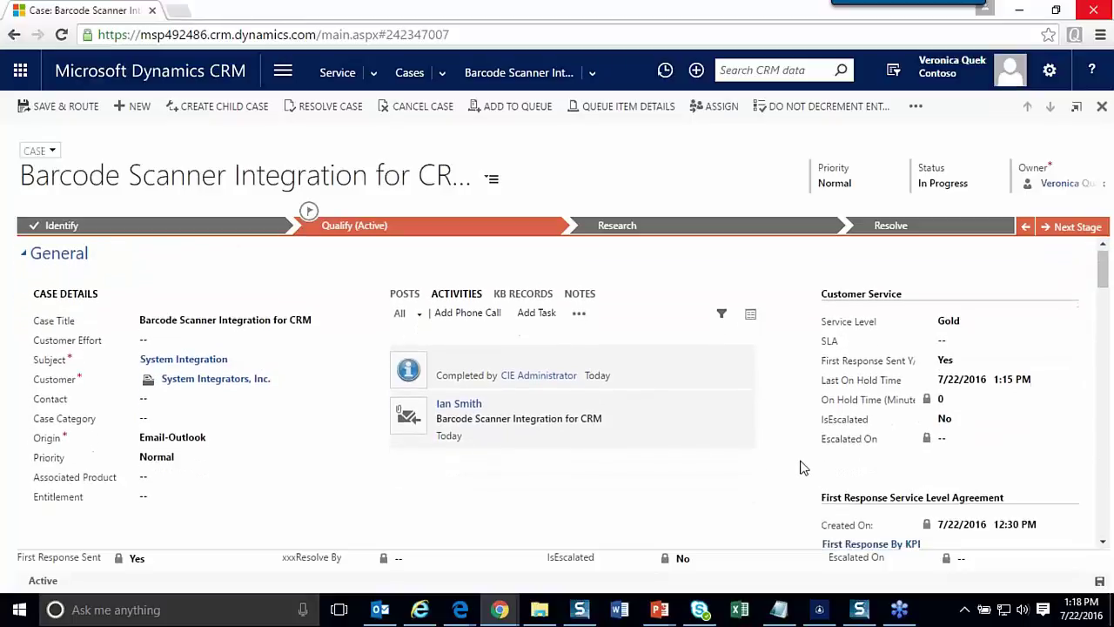
{"action": "scroll", "coordinate": [803, 467], "scroll_direction": "down", "scroll_amount": 3}
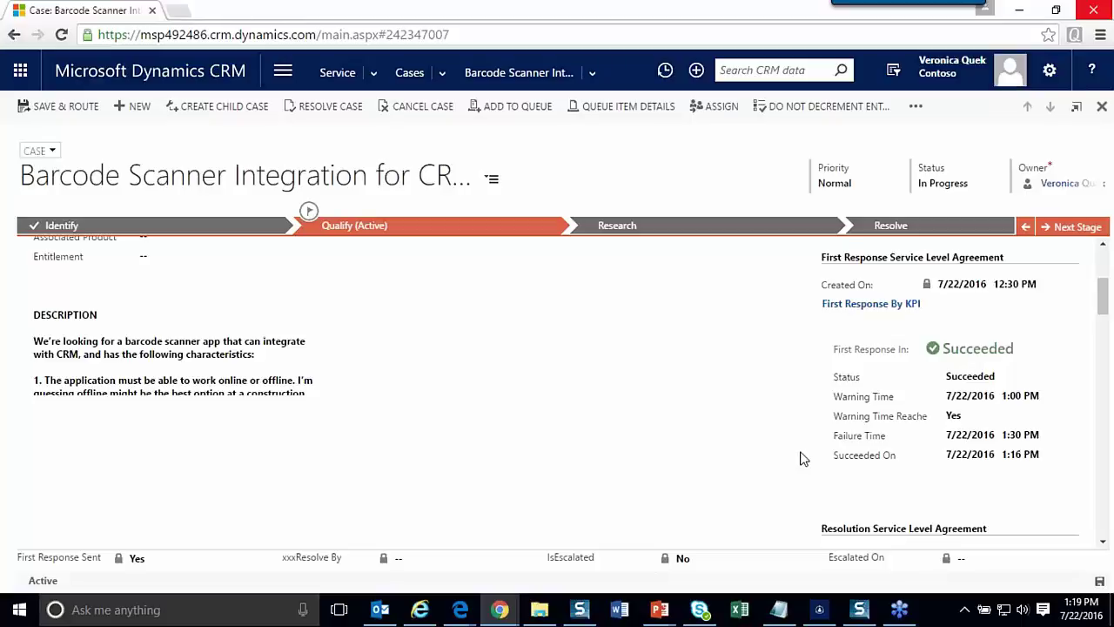
{"action": "left_click", "coordinate": [414, 77]}
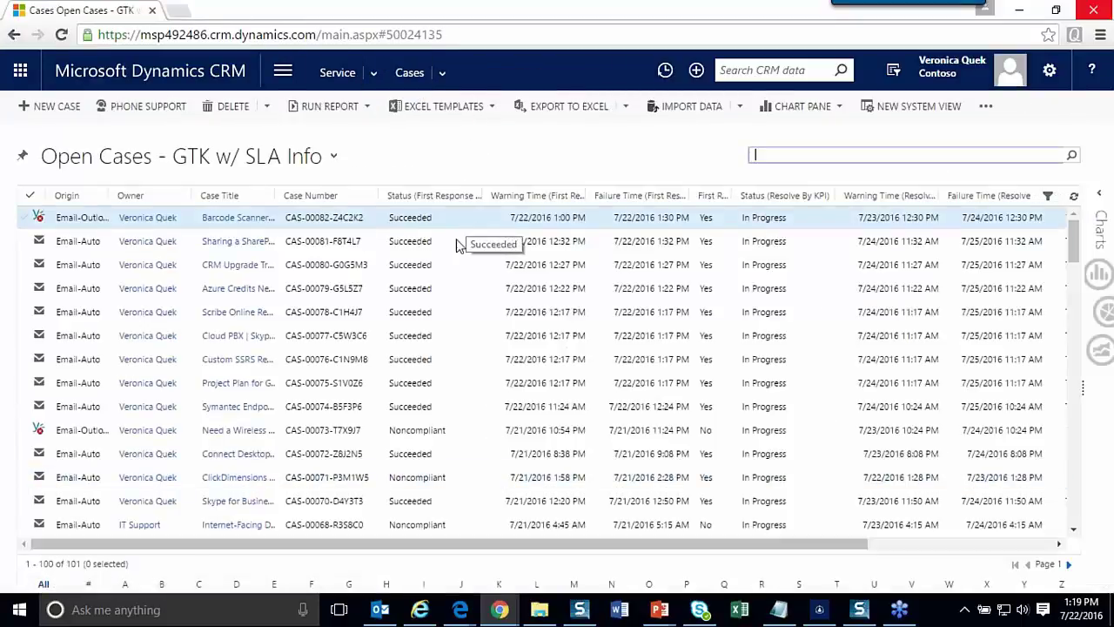
- In Outlook, highlight the Server Health Alert email's alert text and track the email in CRM
{"action": "mouse_move", "coordinate": [380, 609]}
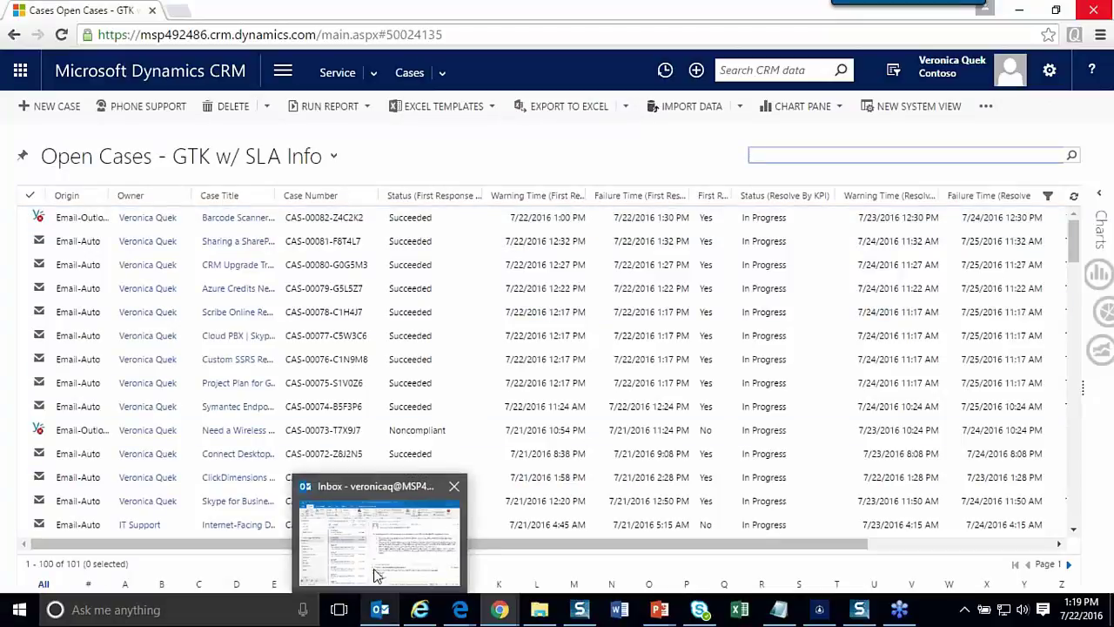
{"action": "left_click", "coordinate": [364, 494]}
{"action": "left_click", "coordinate": [298, 239]}
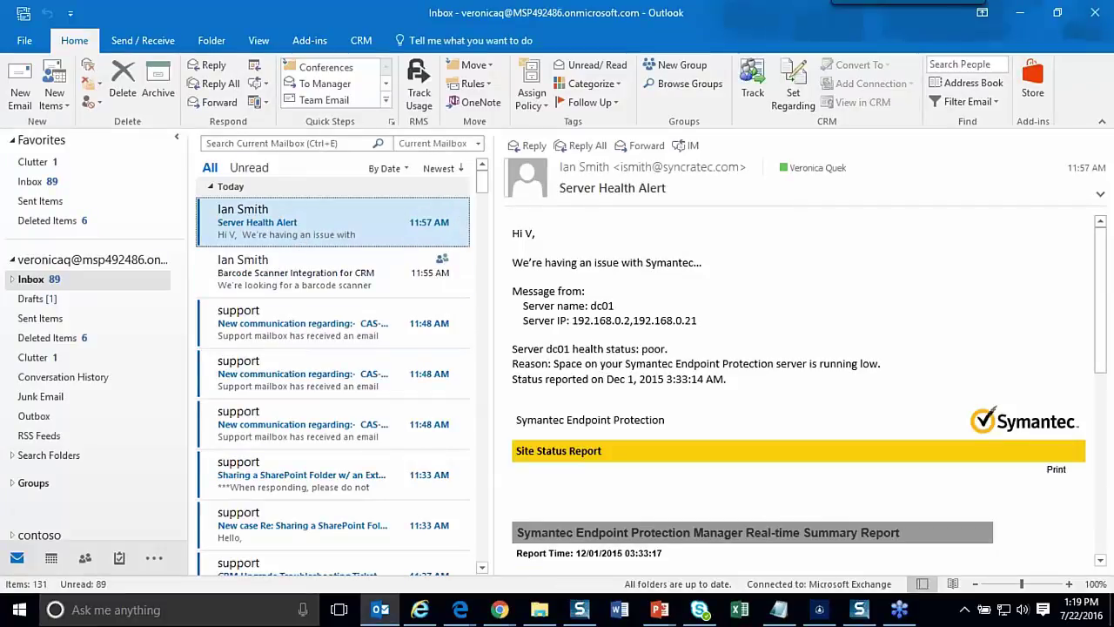
{"action": "left_click_drag", "start_coordinate": [736, 390], "coordinate": [507, 287]}
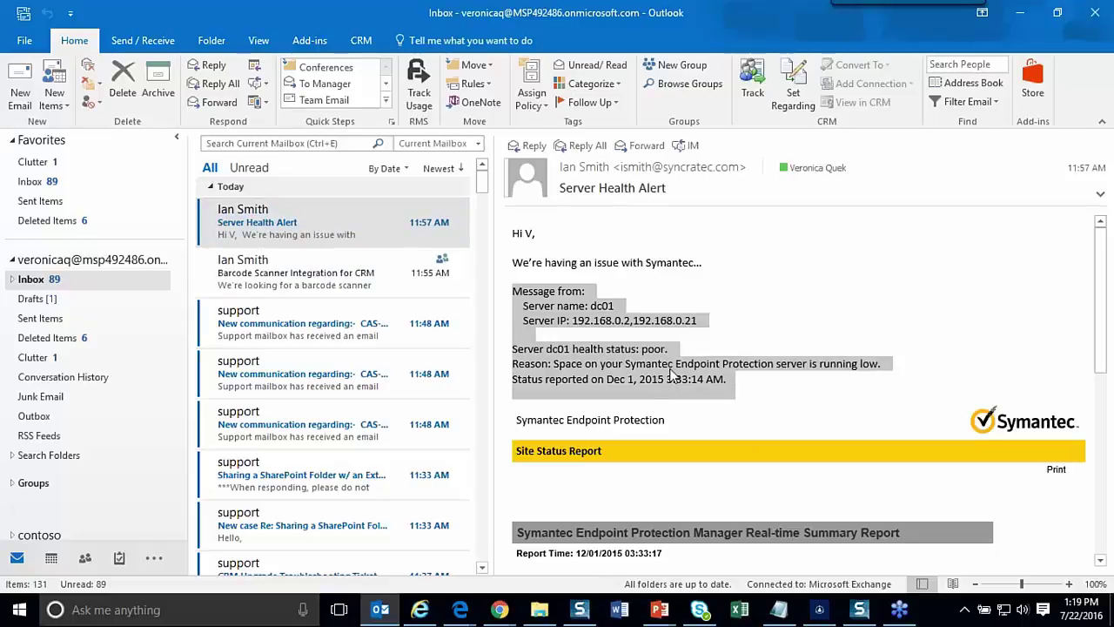
{"action": "left_click", "coordinate": [753, 80]}
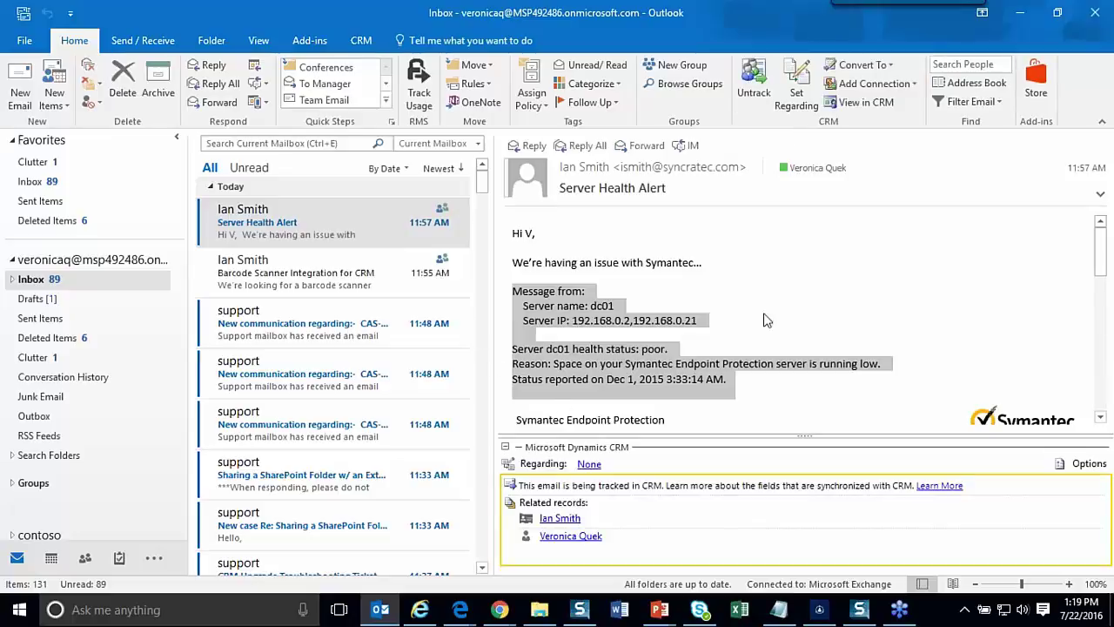
{"action": "left_click", "coordinate": [862, 64]}
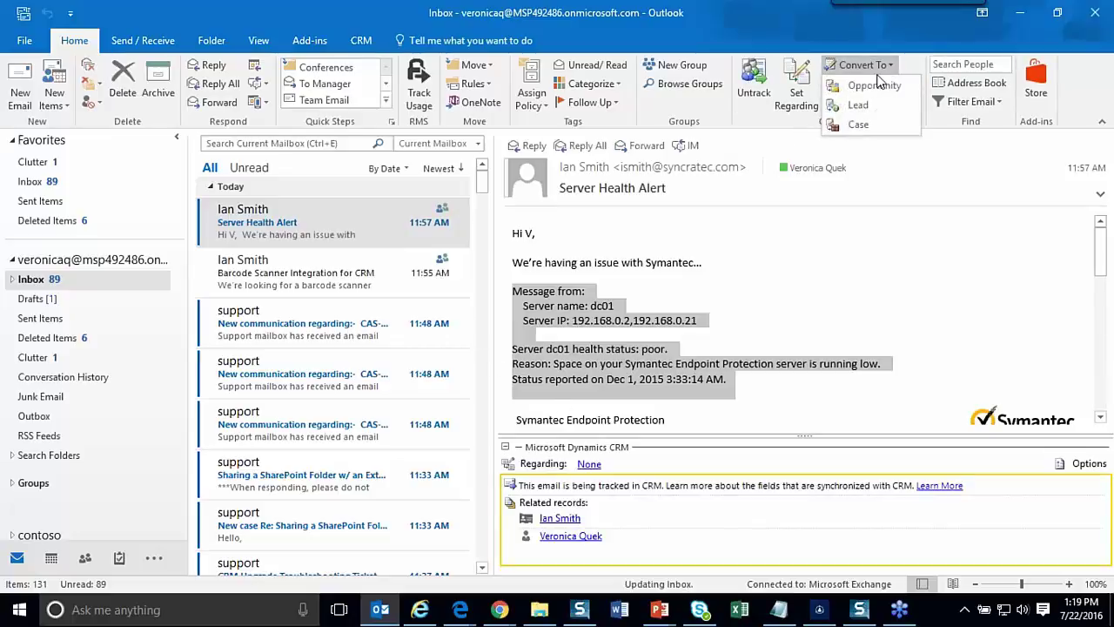
- Convert the Server Health Alert email into a case with subject IT Services > Anti-Virus
{"action": "left_click", "coordinate": [855, 127]}
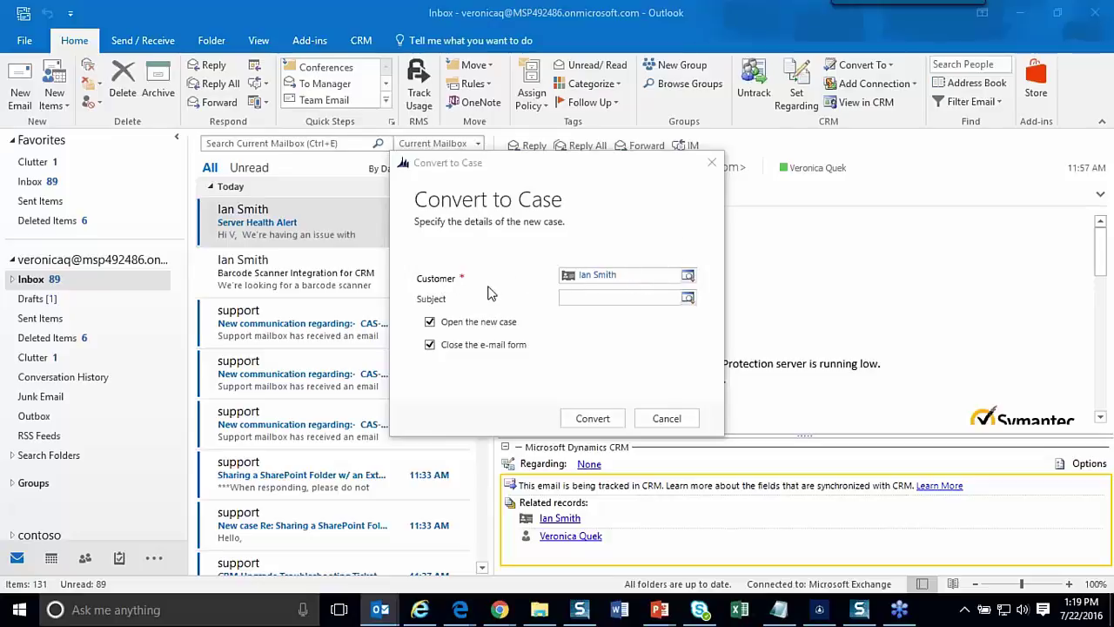
{"action": "left_click", "coordinate": [688, 299]}
{"action": "left_click", "coordinate": [688, 299]}
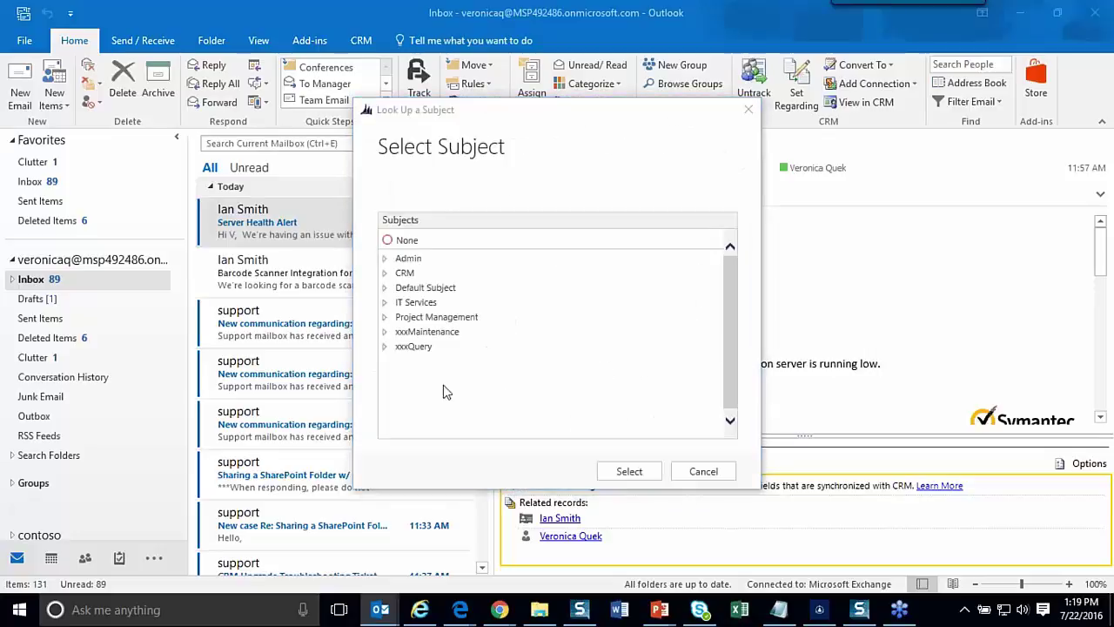
{"action": "left_click", "coordinate": [386, 304]}
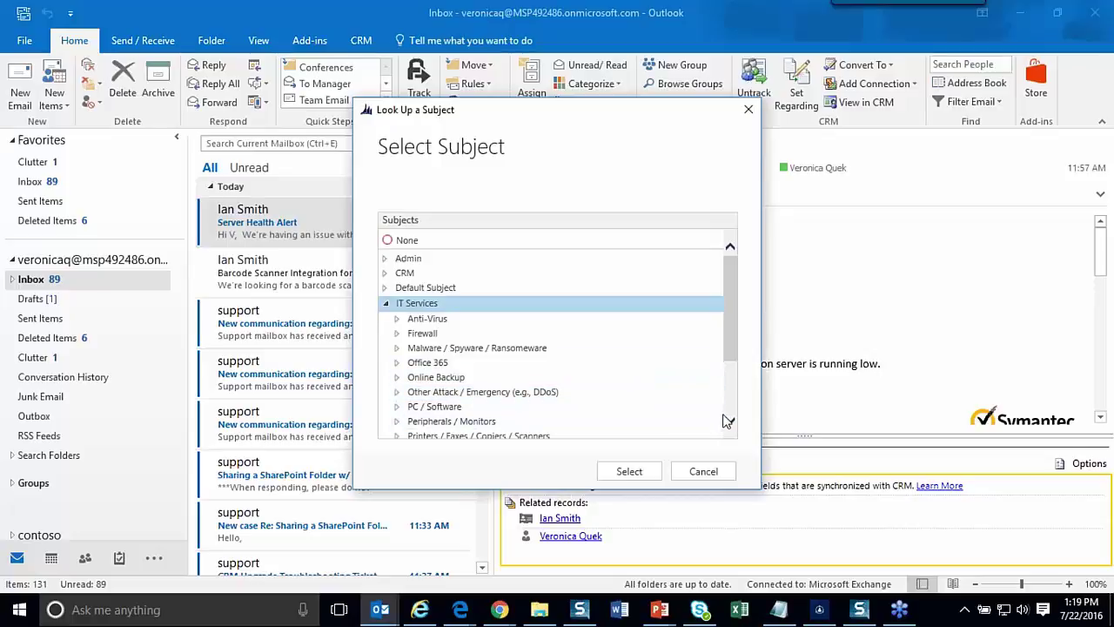
{"action": "left_click", "coordinate": [398, 321]}
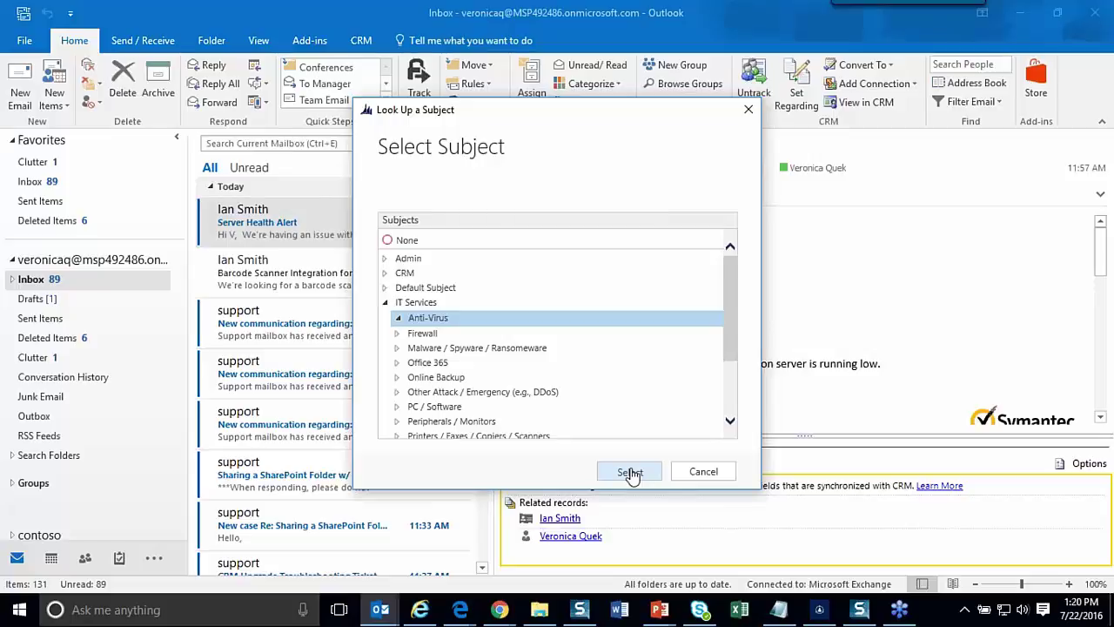
{"action": "left_click", "coordinate": [630, 471]}
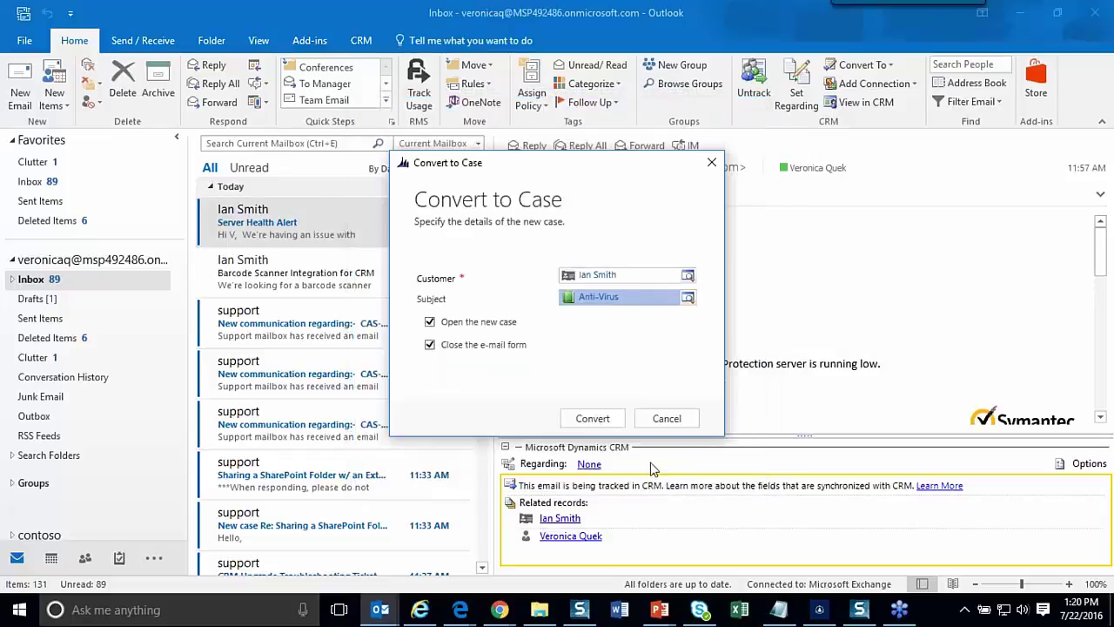
{"action": "left_click", "coordinate": [595, 423]}
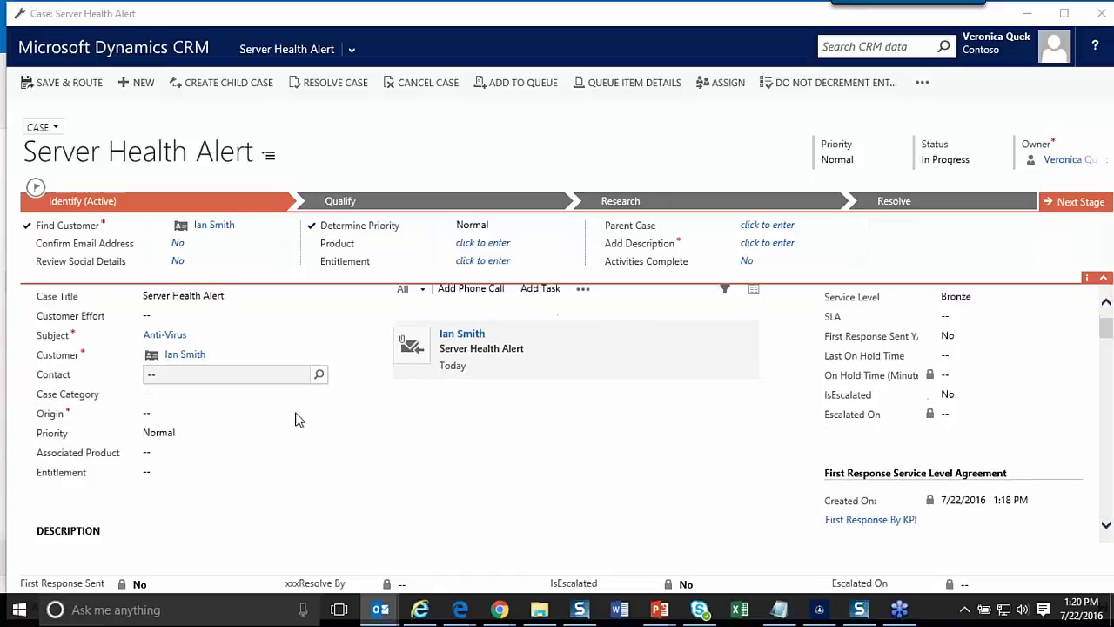
- Paste the server dc01 alert text into the case Description, removing the trailing blank line
{"action": "scroll", "coordinate": [293, 417], "scroll_direction": "down", "scroll_amount": 3}
{"action": "left_click", "coordinate": [48, 434]}
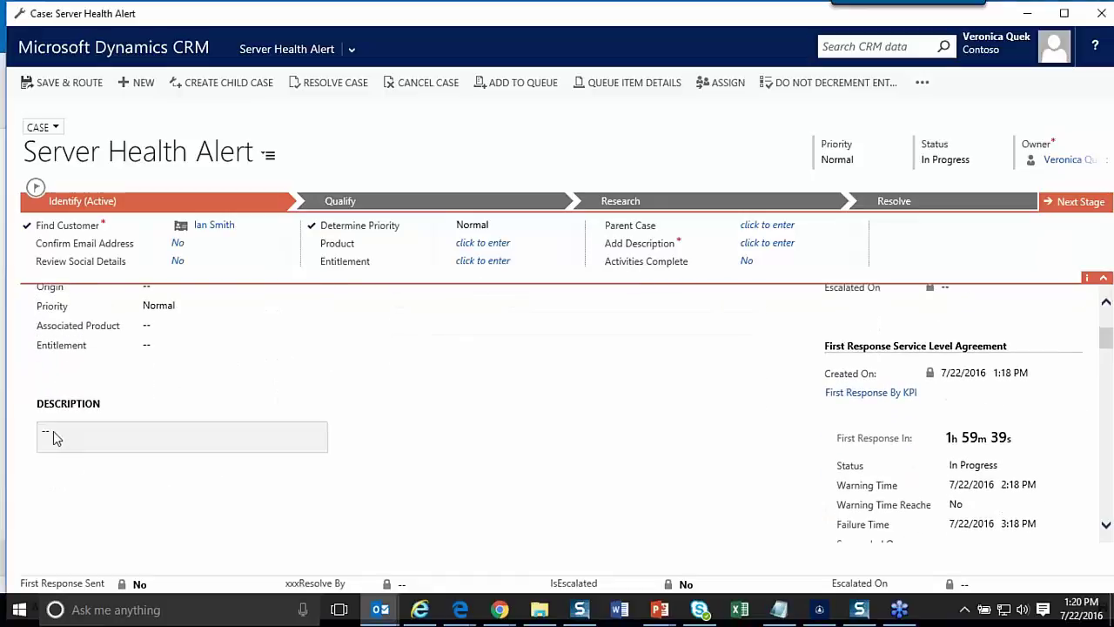
{"action": "type", "text": "Server dc01 health status: poor. Reason: Space on your Symantec Endpoint Protection server is running low. Status reported on Dec 1, 2015 3:33:14 AM."}
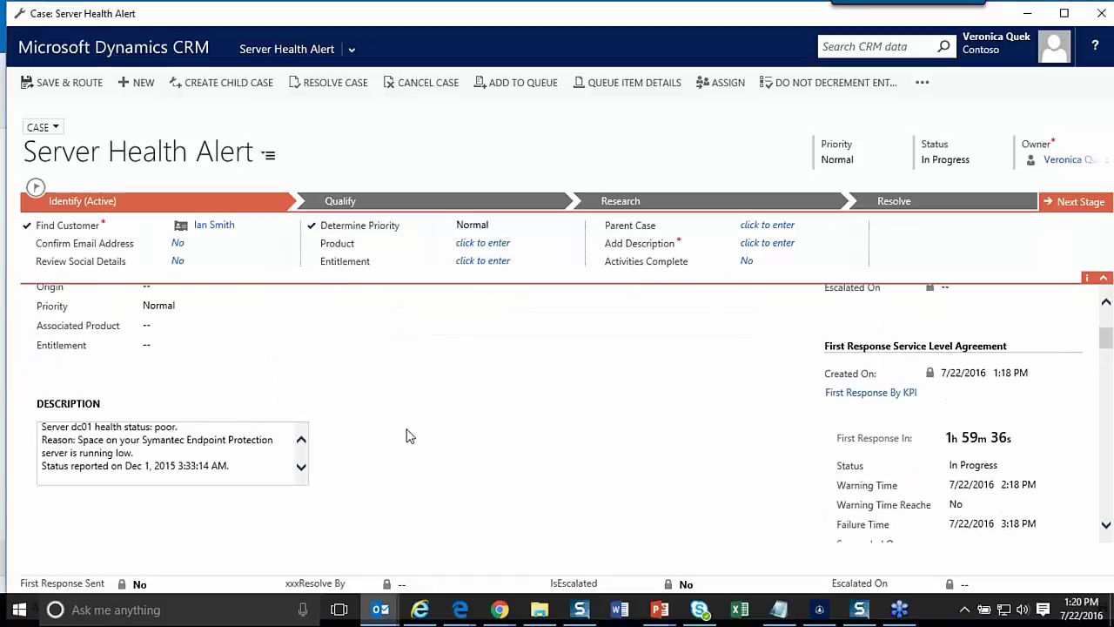
{"action": "key", "text": "BackSpace"}
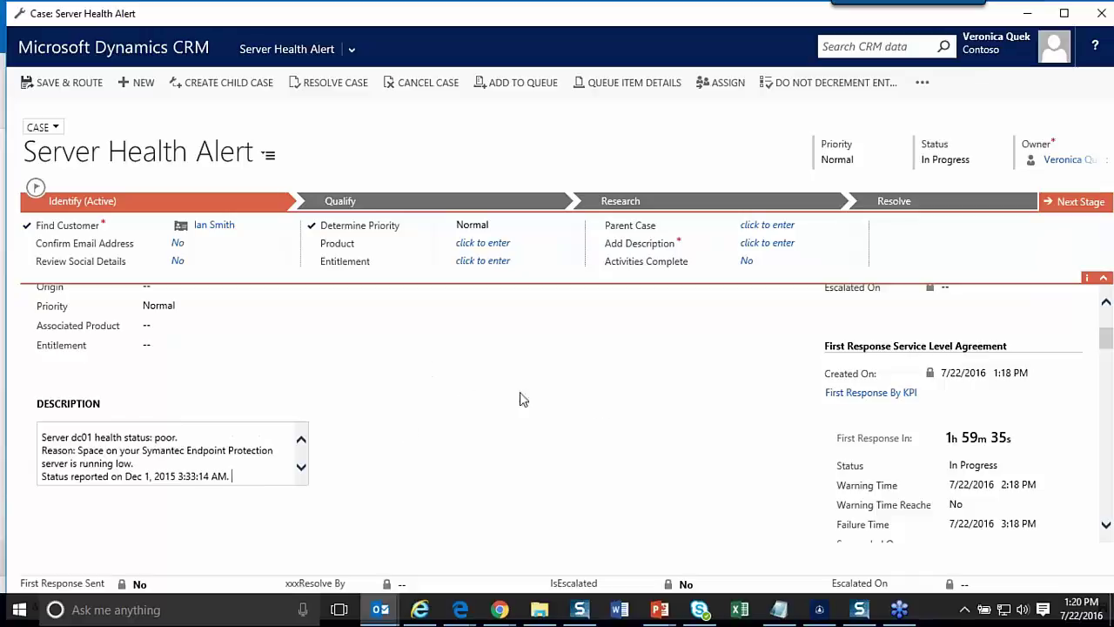
{"action": "scroll", "coordinate": [570, 459], "scroll_direction": "up", "scroll_amount": 3}
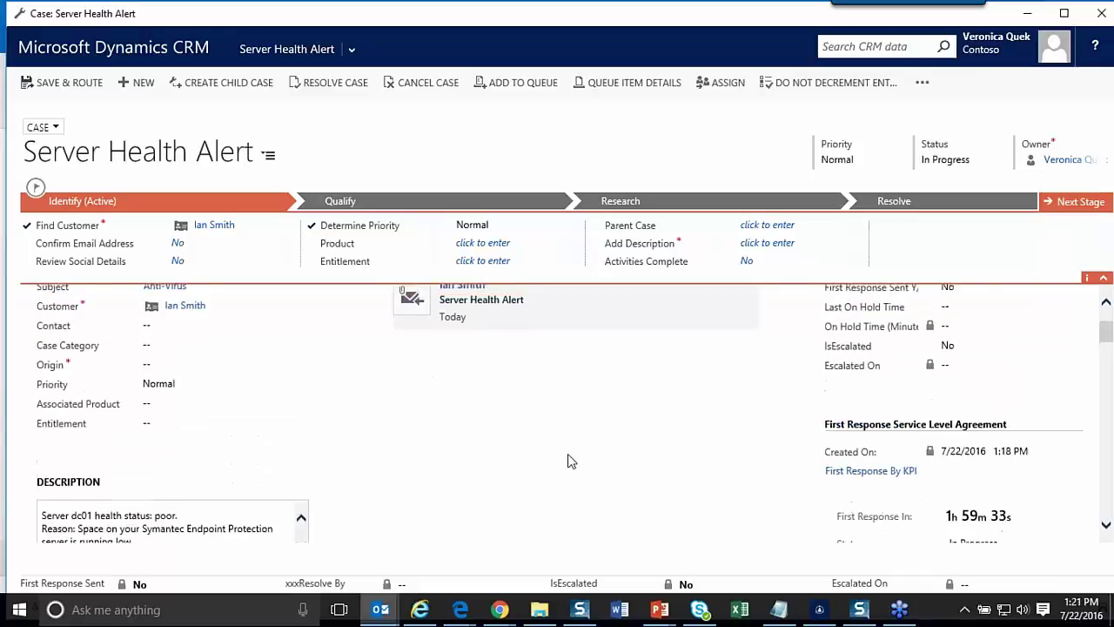
{"action": "scroll", "coordinate": [568, 462], "scroll_direction": "up", "scroll_amount": 1}
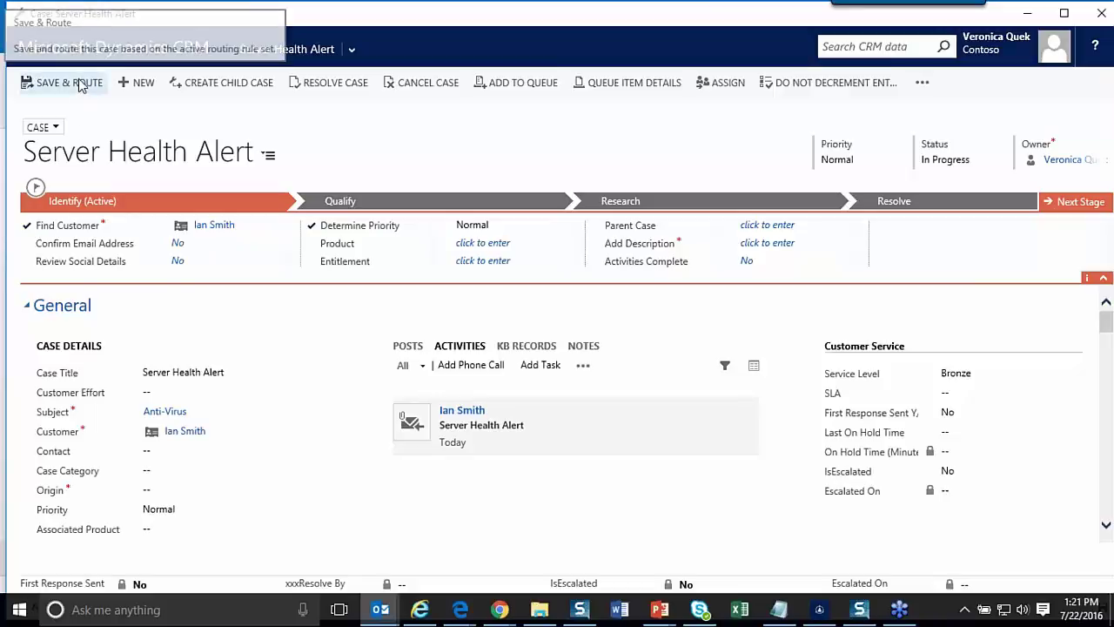
- Set the case origin to Email-Outlook and route it using the active routing rule set
{"action": "left_click", "coordinate": [79, 82]}
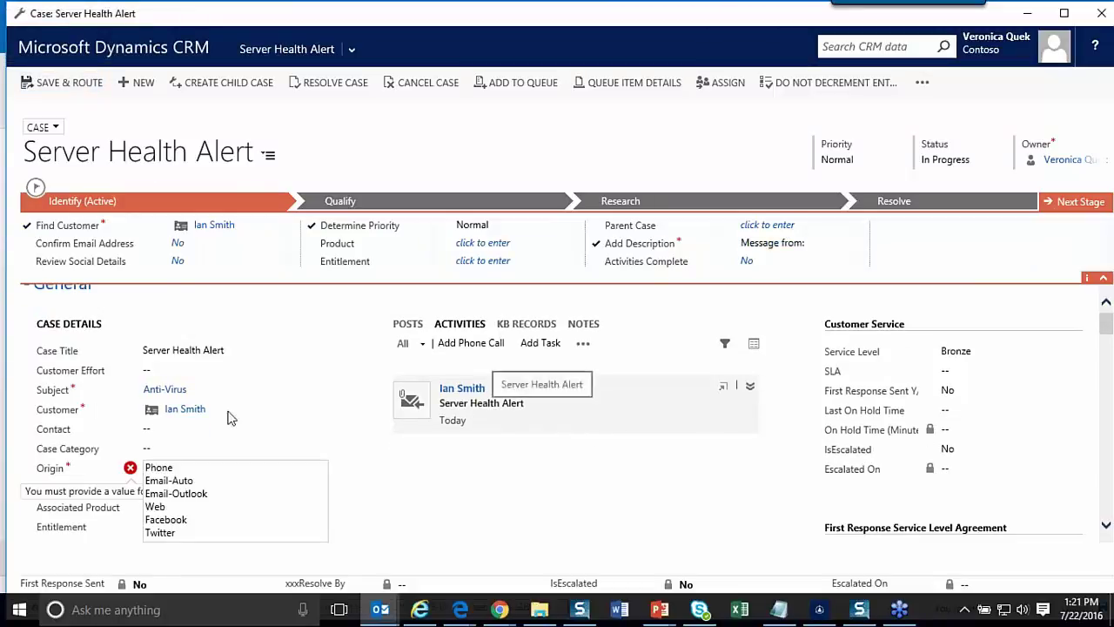
{"action": "left_click", "coordinate": [188, 495]}
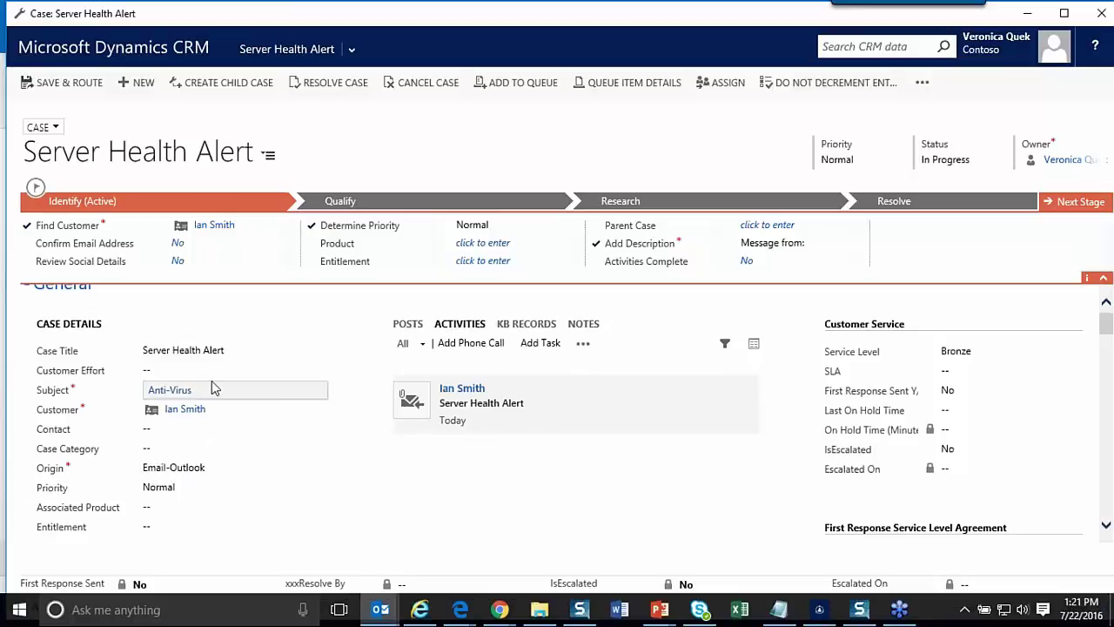
{"action": "left_click", "coordinate": [77, 84]}
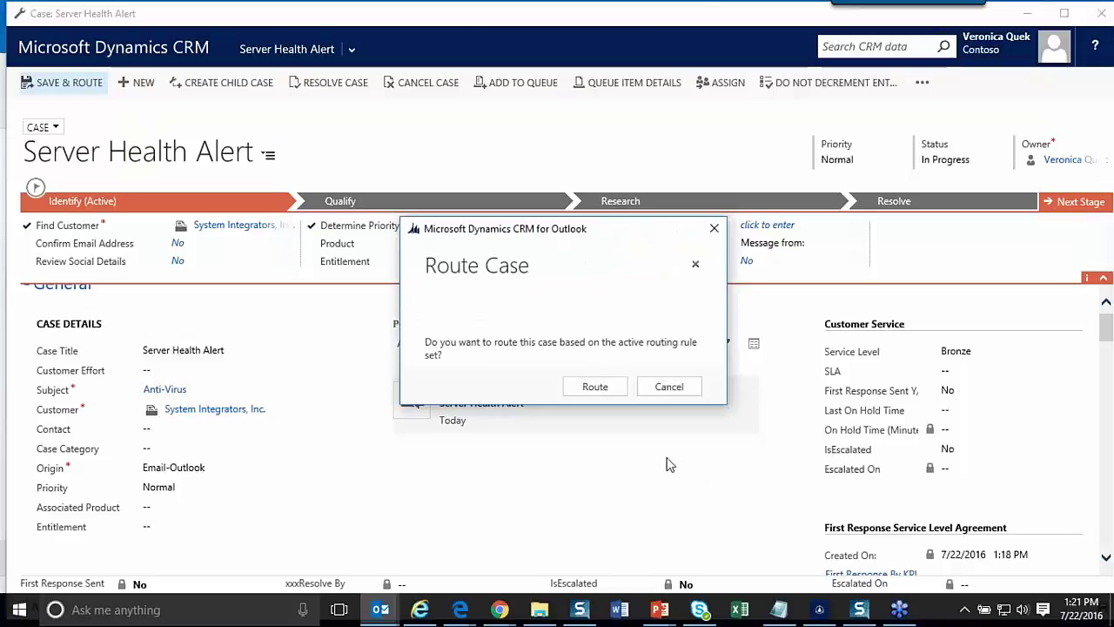
{"action": "left_click", "coordinate": [594, 388]}
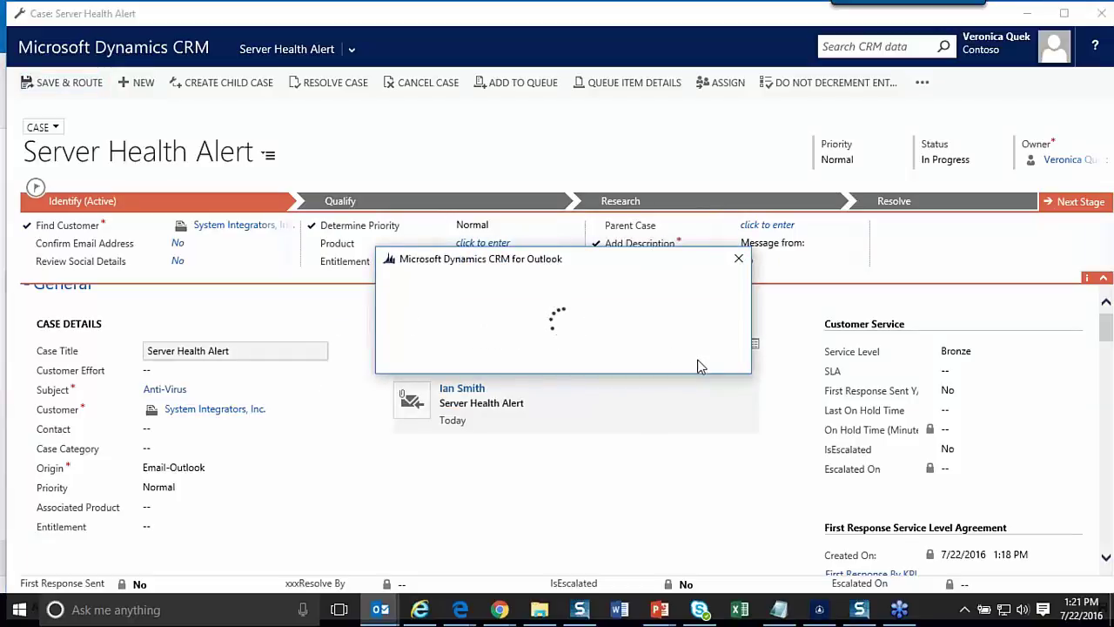
{"action": "left_click", "coordinate": [738, 259]}
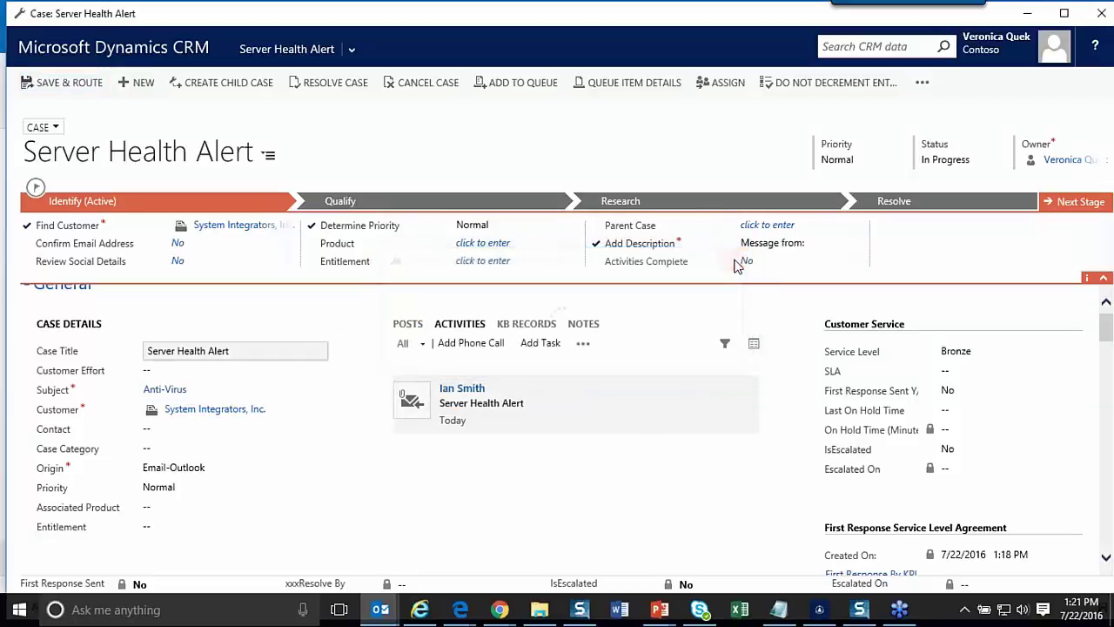
- Return to the Open Cases SLA list in Chrome, refresh it, and open the new case CAS-00083
{"action": "left_click", "coordinate": [1101, 14]}
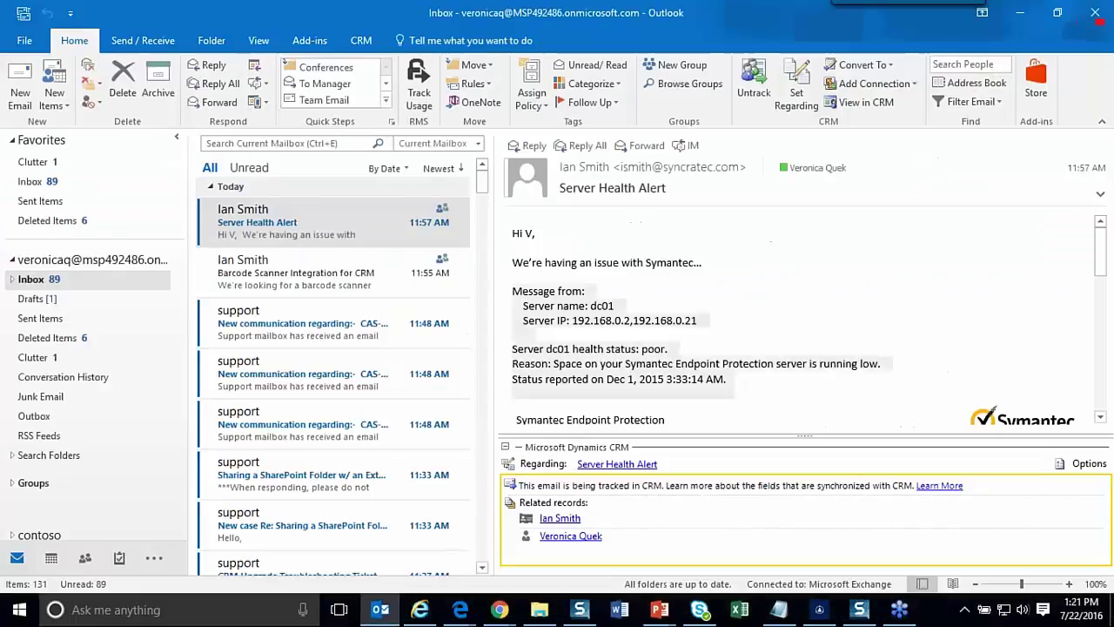
{"action": "left_click", "coordinate": [739, 365]}
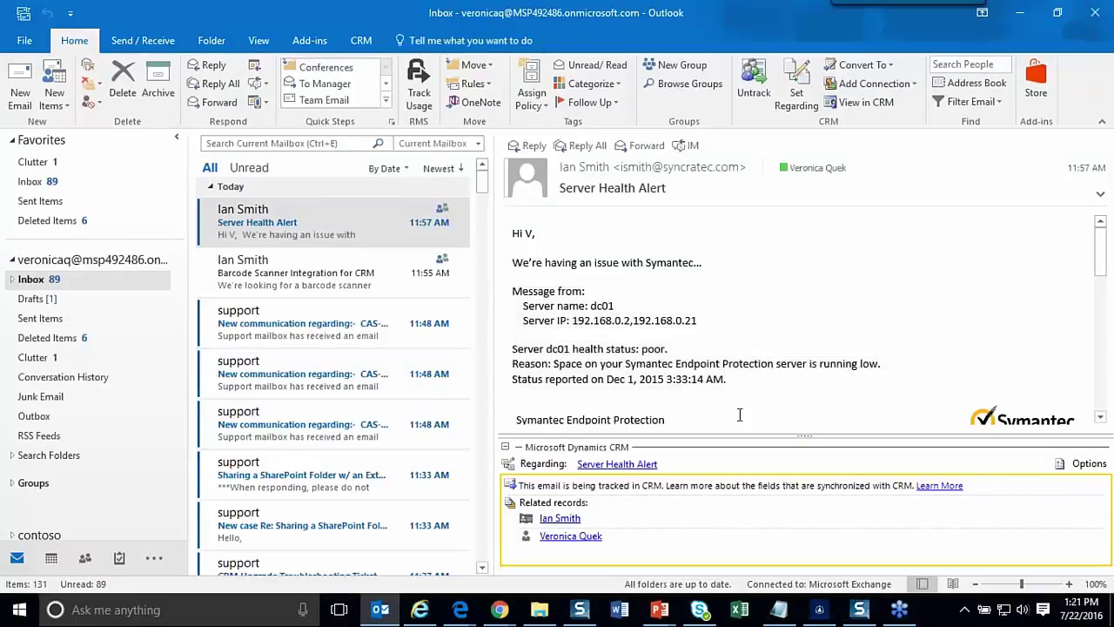
{"action": "mouse_move", "coordinate": [509, 614]}
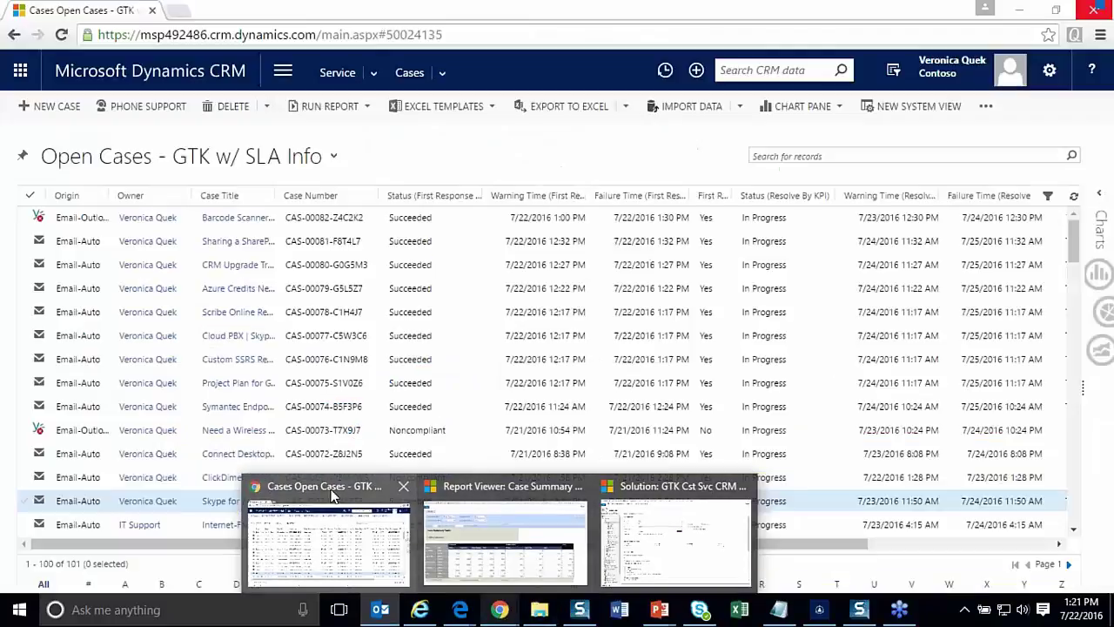
{"action": "left_click", "coordinate": [332, 495]}
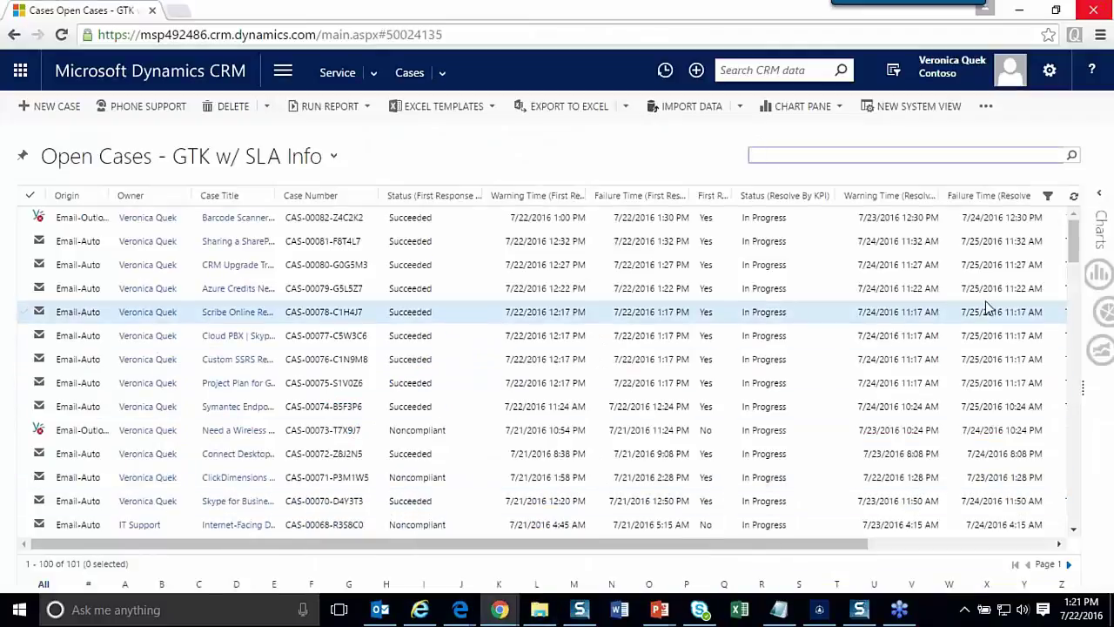
{"action": "left_click", "coordinate": [1074, 196]}
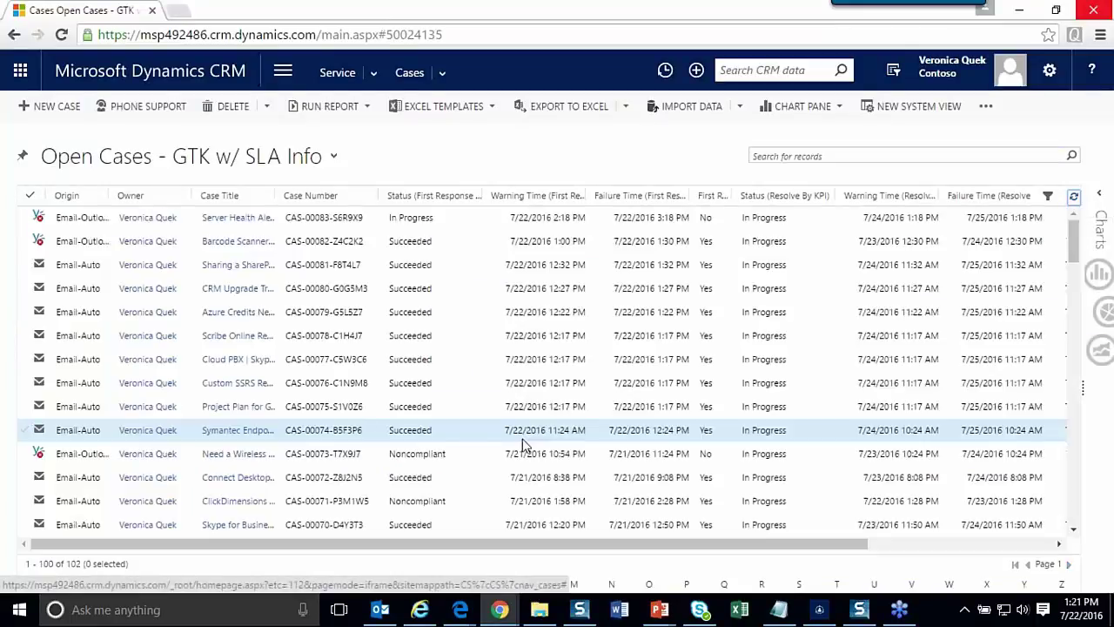
{"action": "left_click", "coordinate": [231, 219]}
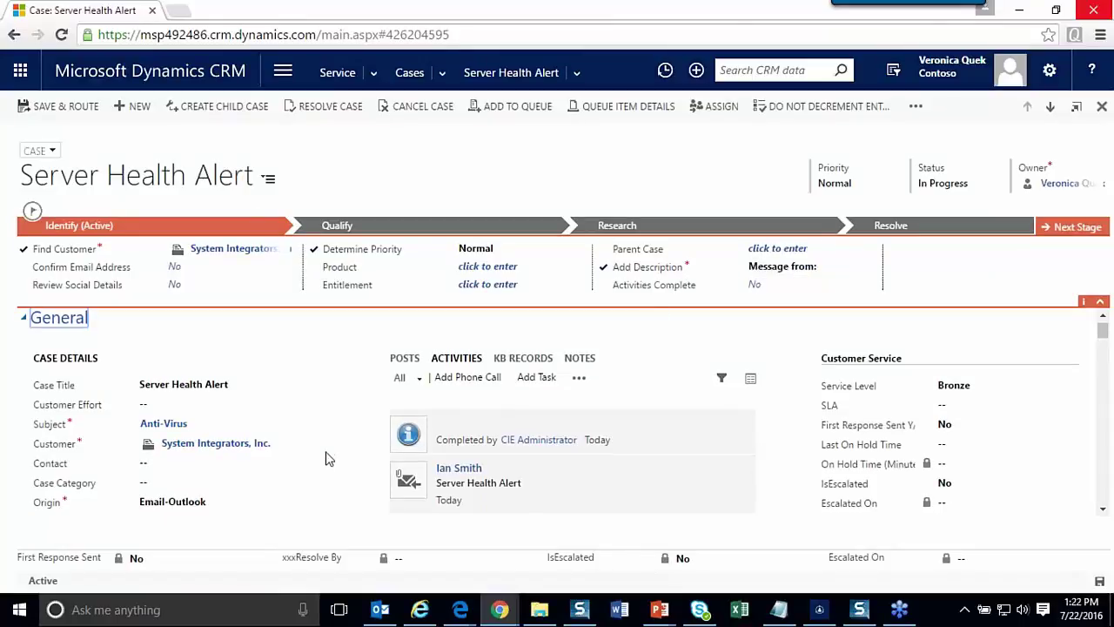
- Review the case's First Response By countdown with its warning and failure times, then return to the cases list
{"action": "scroll", "coordinate": [328, 458], "scroll_direction": "down", "scroll_amount": 1}
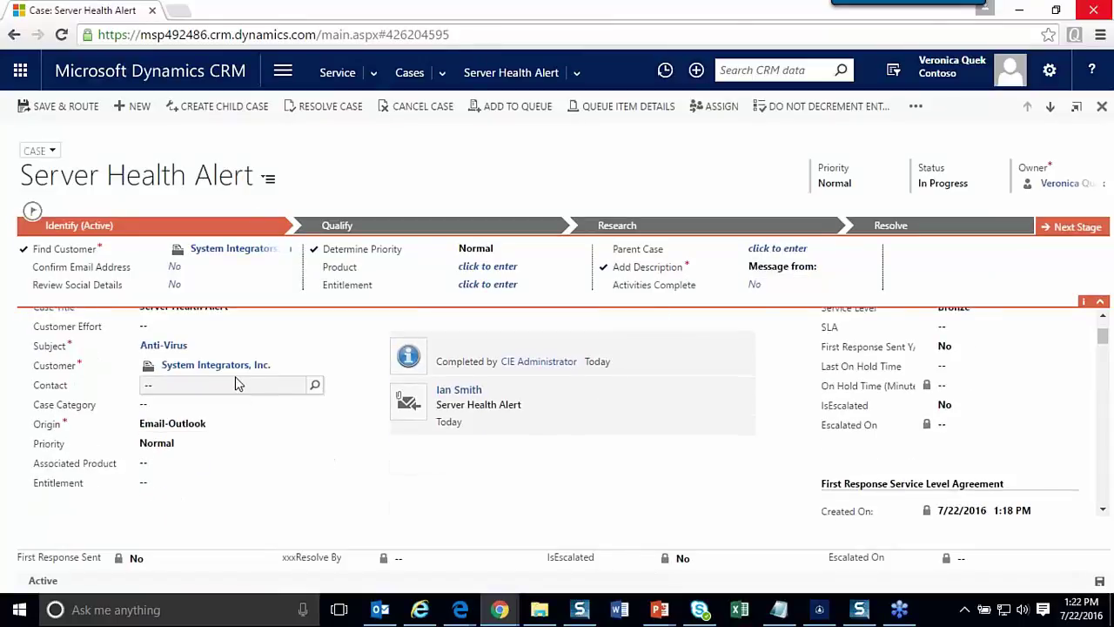
{"action": "scroll", "coordinate": [340, 431], "scroll_direction": "up", "scroll_amount": 1}
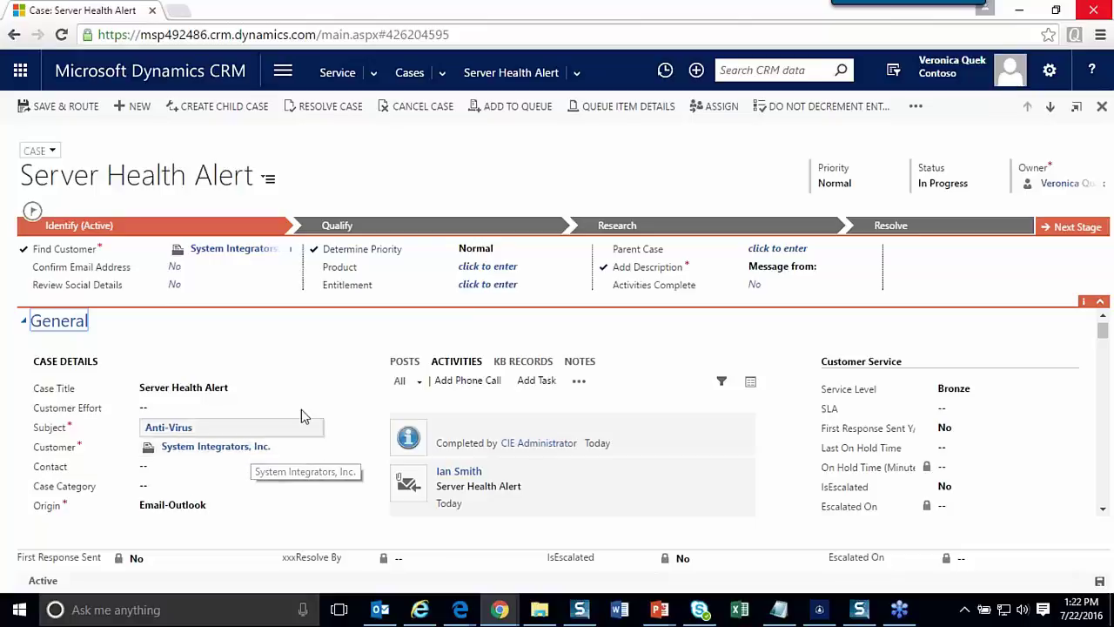
{"action": "scroll", "coordinate": [345, 433], "scroll_direction": "down", "scroll_amount": 1}
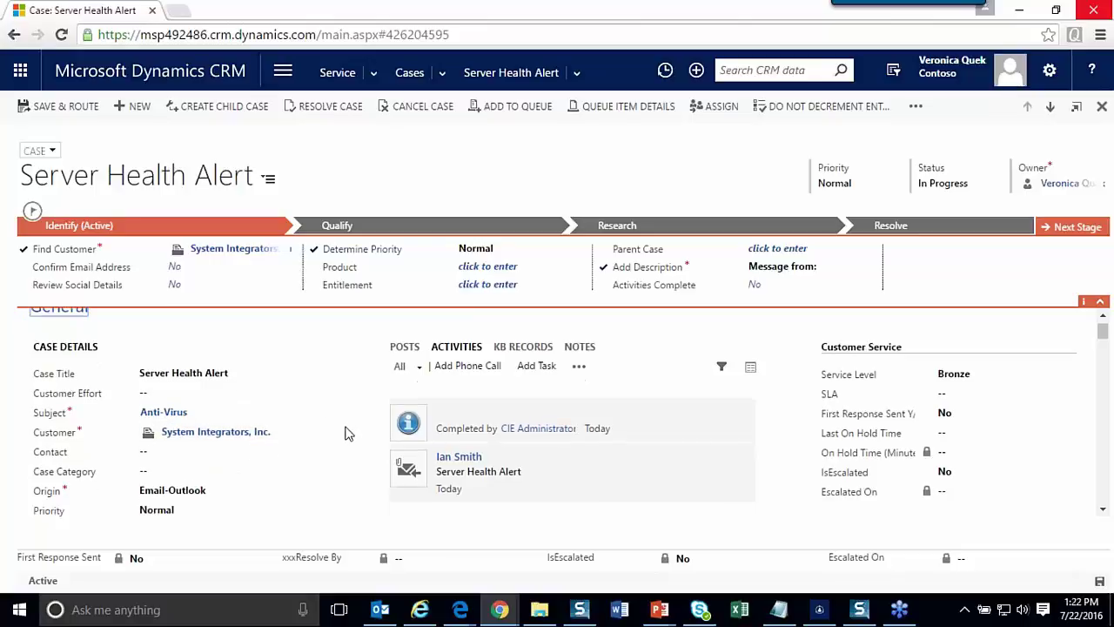
{"action": "scroll", "coordinate": [344, 433], "scroll_direction": "down", "scroll_amount": 2}
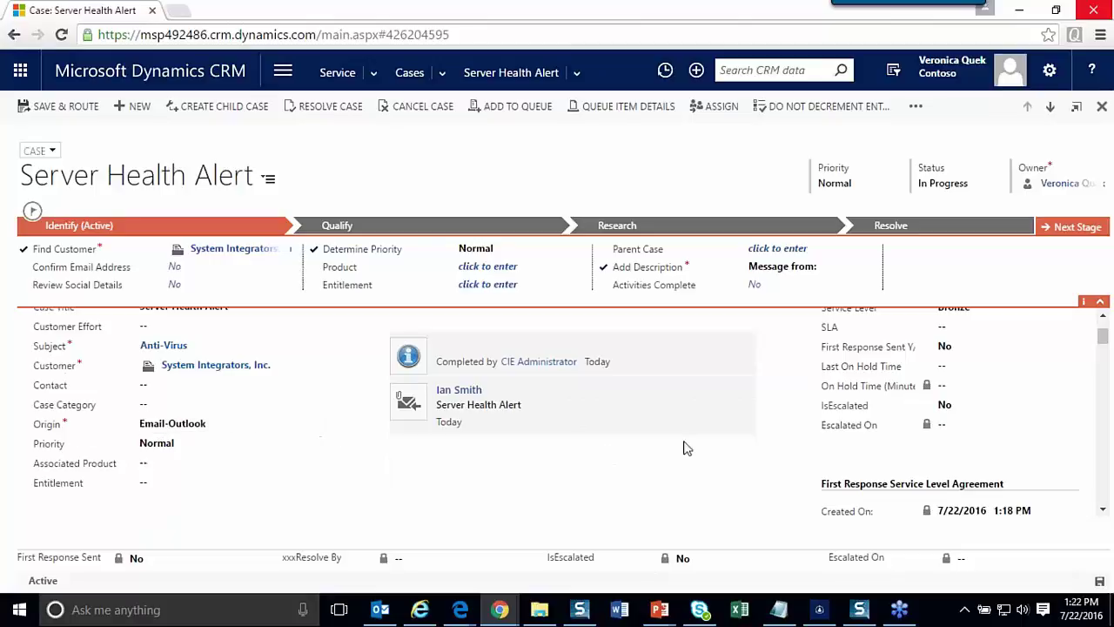
{"action": "scroll", "coordinate": [779, 445], "scroll_direction": "up", "scroll_amount": 3}
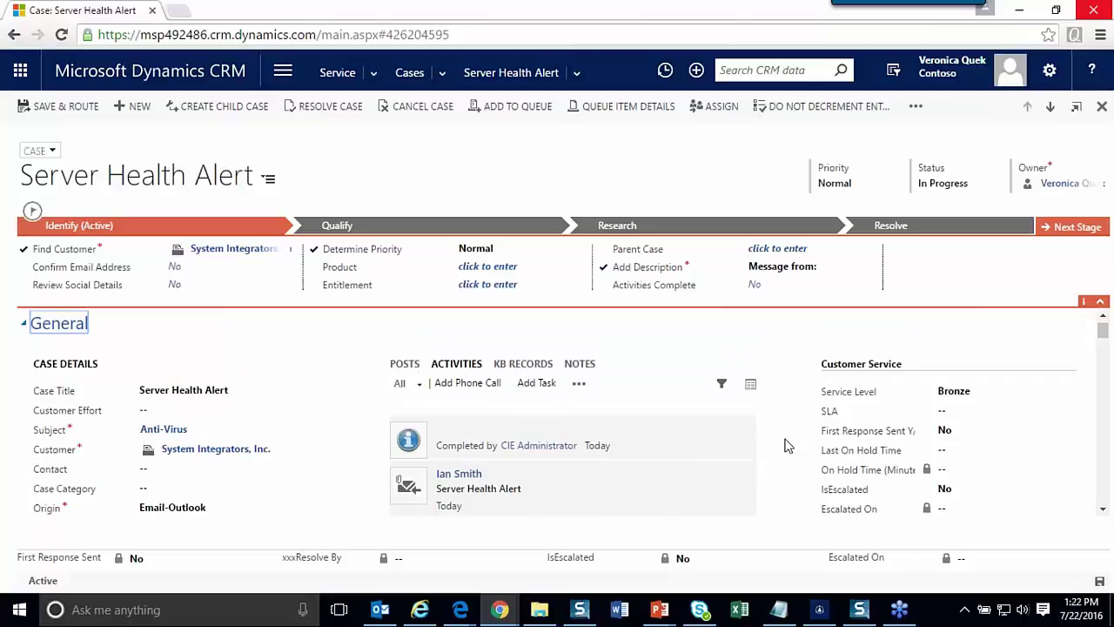
{"action": "scroll", "coordinate": [784, 444], "scroll_direction": "down", "scroll_amount": 1}
{"action": "scroll", "coordinate": [786, 445], "scroll_direction": "up", "scroll_amount": 1}
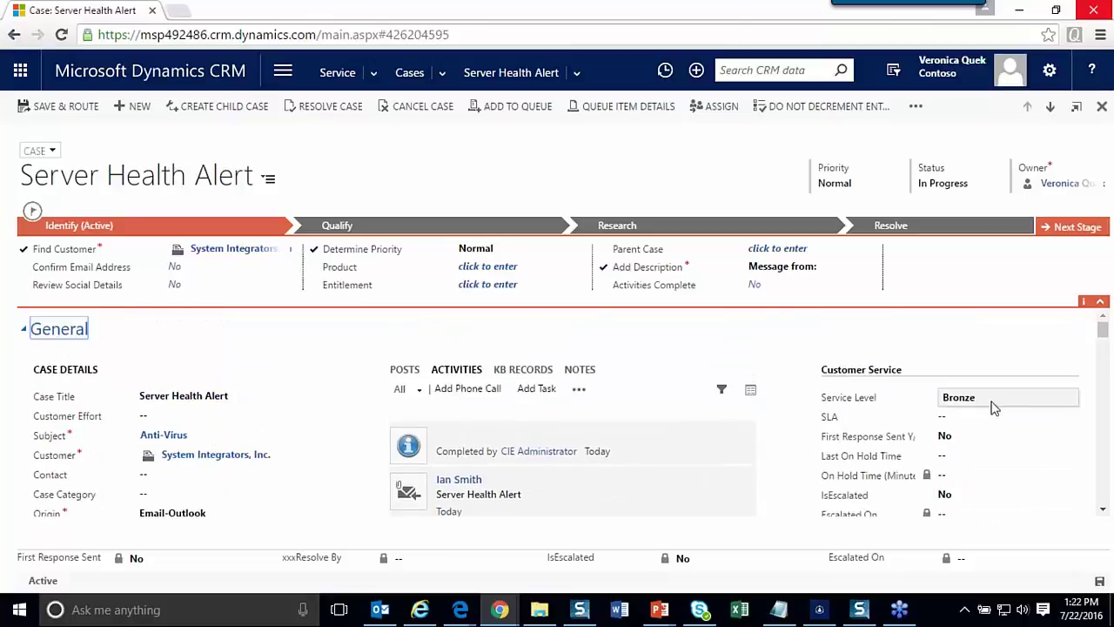
{"action": "scroll", "coordinate": [792, 447], "scroll_direction": "down", "scroll_amount": 1}
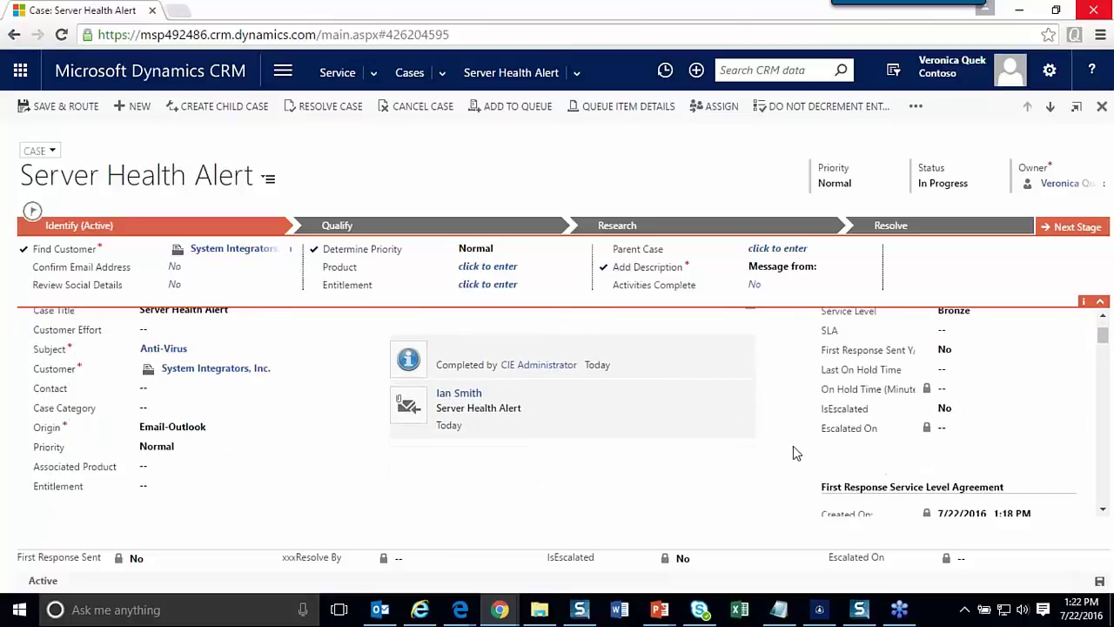
{"action": "scroll", "coordinate": [793, 446], "scroll_direction": "down", "scroll_amount": 2}
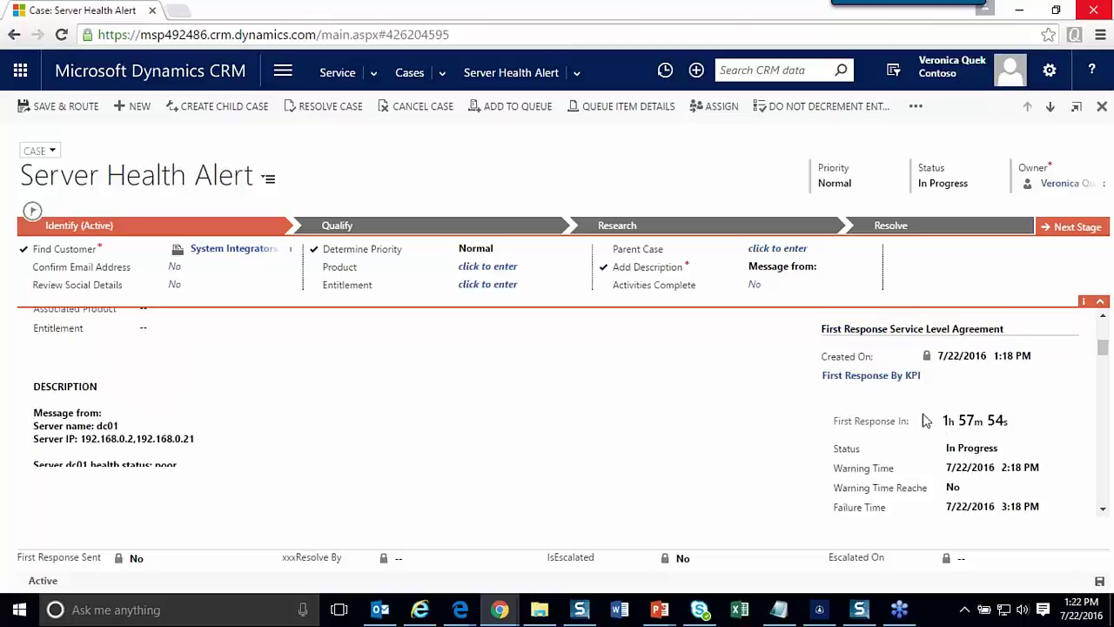
{"action": "scroll", "coordinate": [793, 458], "scroll_direction": "down", "scroll_amount": 3}
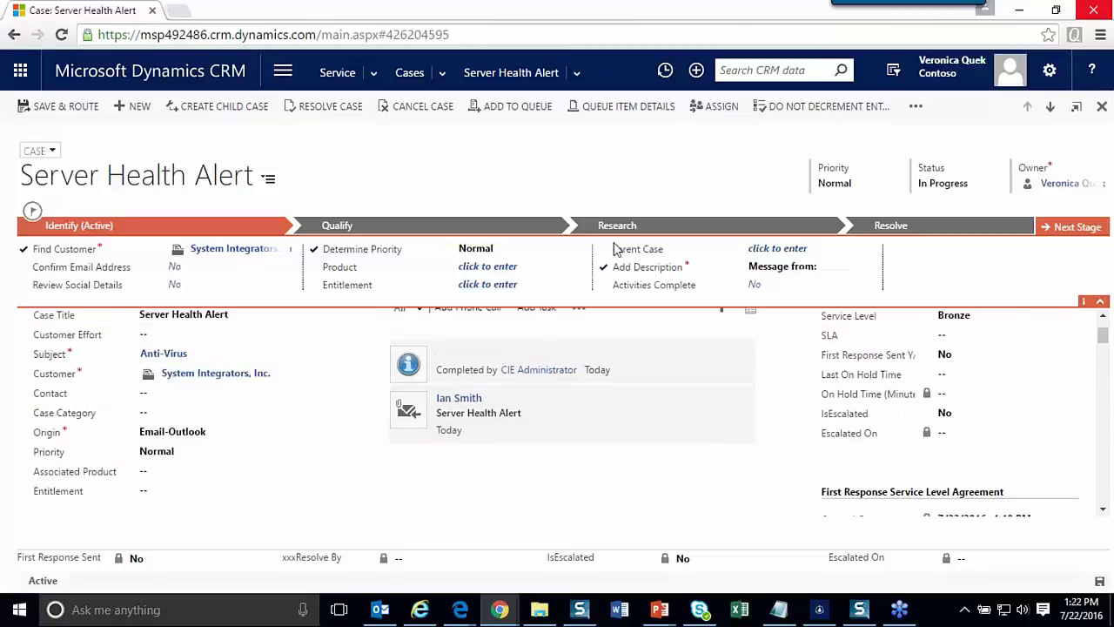
{"action": "left_click", "coordinate": [420, 81]}
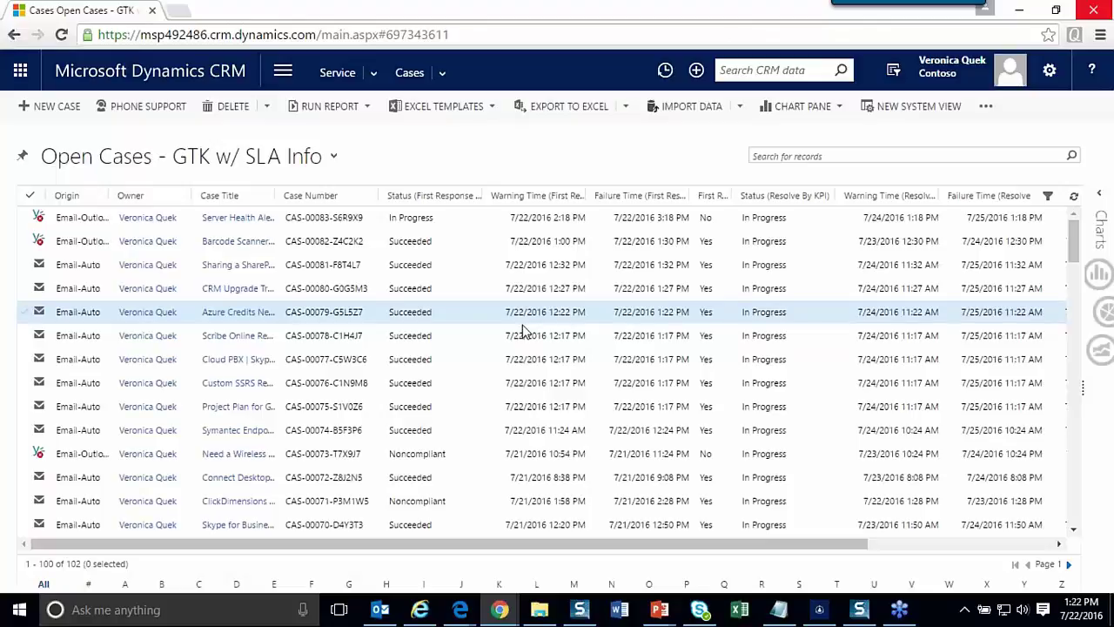
- Switch to the PowerPoint presentation once case CAS-00083 shows first response In Progress
{"action": "mouse_move", "coordinate": [658, 612]}
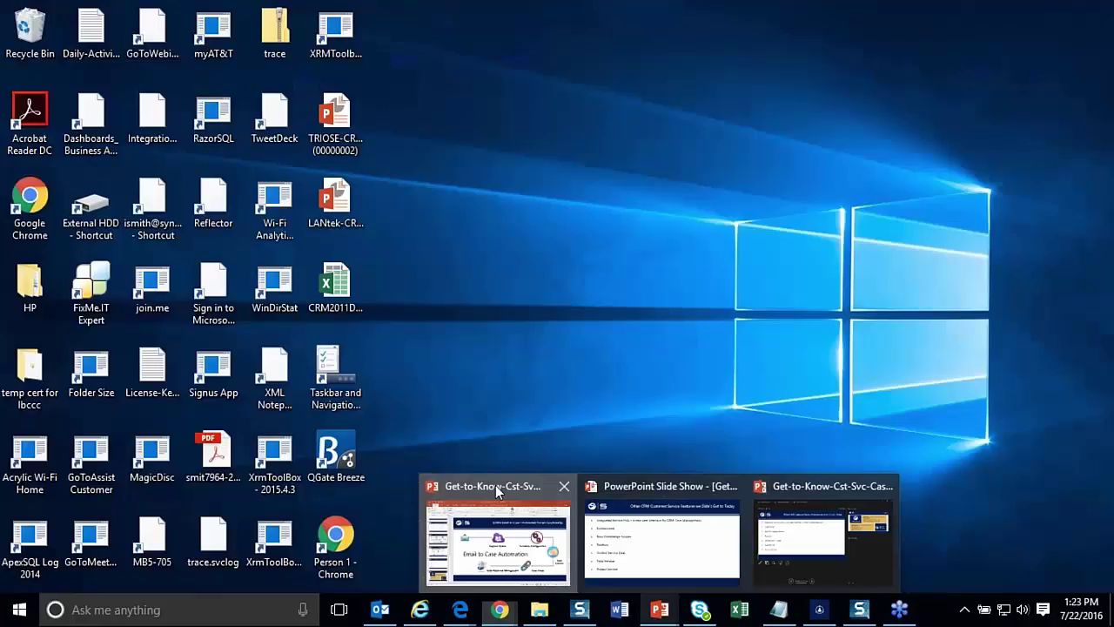
{"action": "left_click", "coordinate": [495, 484]}
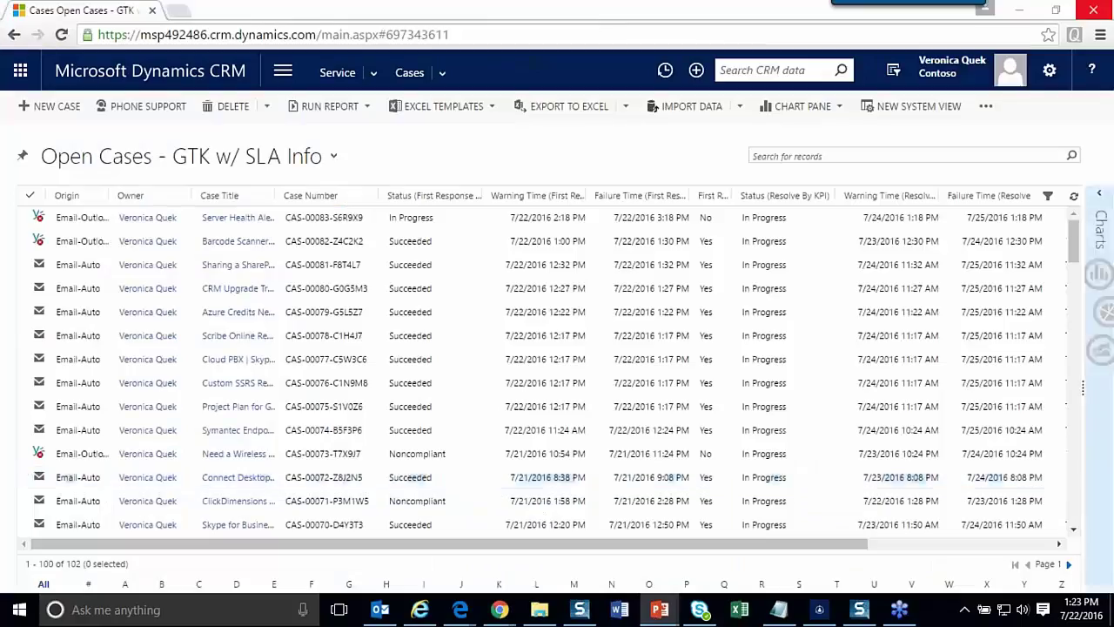
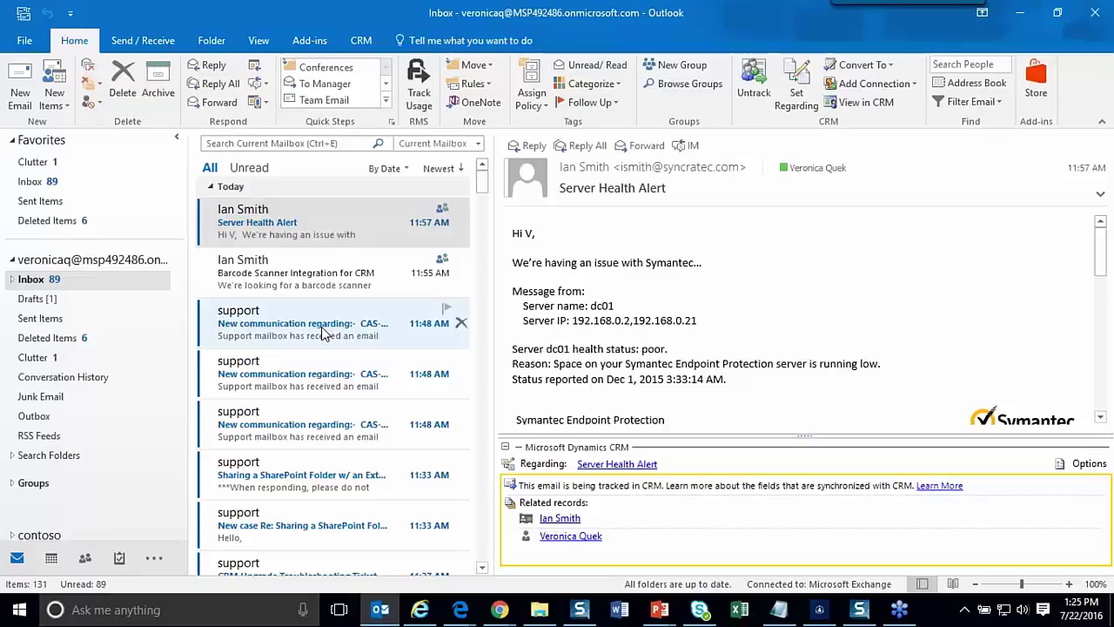
- Read the first support notification, then open the SharePoint folder sharing email in its own window
{"action": "left_click", "coordinate": [316, 335]}
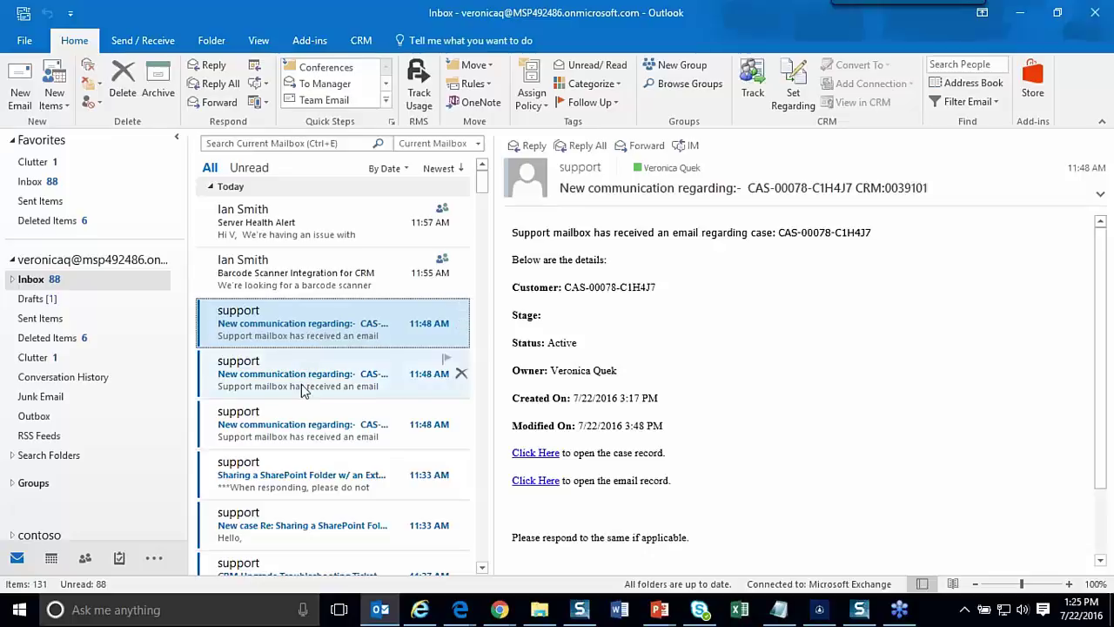
{"action": "left_click", "coordinate": [299, 472]}
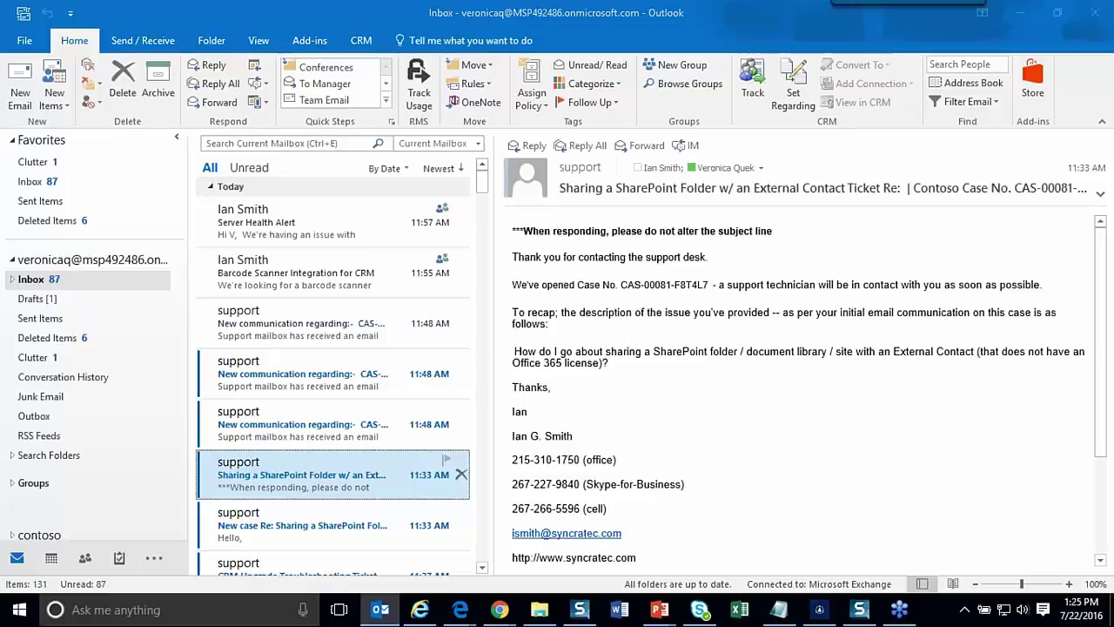
{"action": "double_click", "coordinate": [299, 473]}
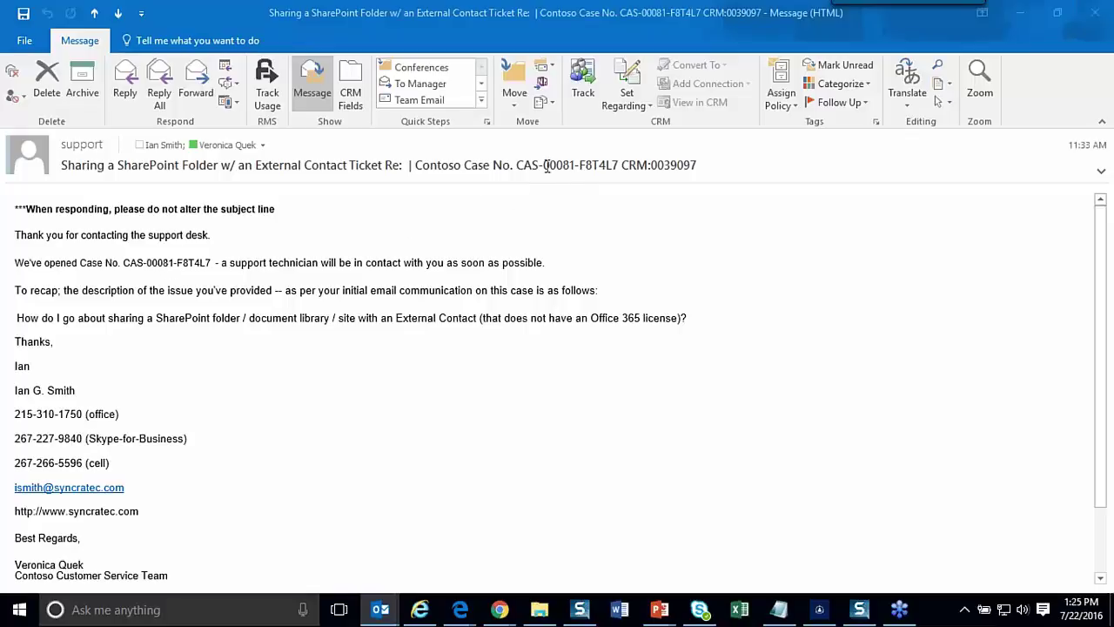
- Close the SharePoint email and read the New case notification email
{"action": "left_click", "coordinate": [705, 166]}
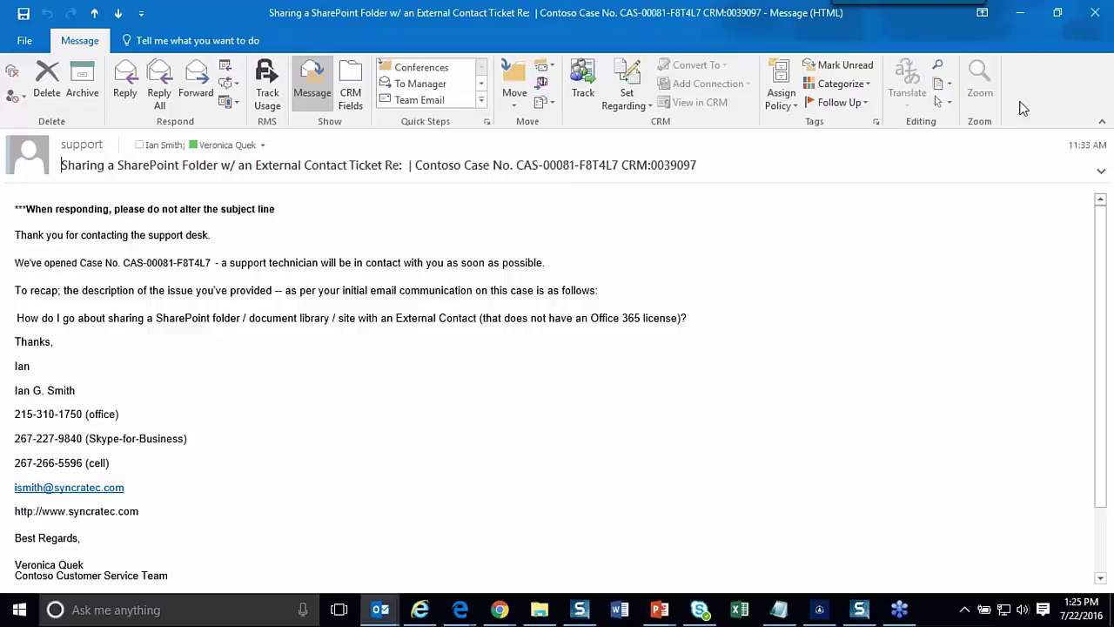
{"action": "left_click", "coordinate": [1096, 14]}
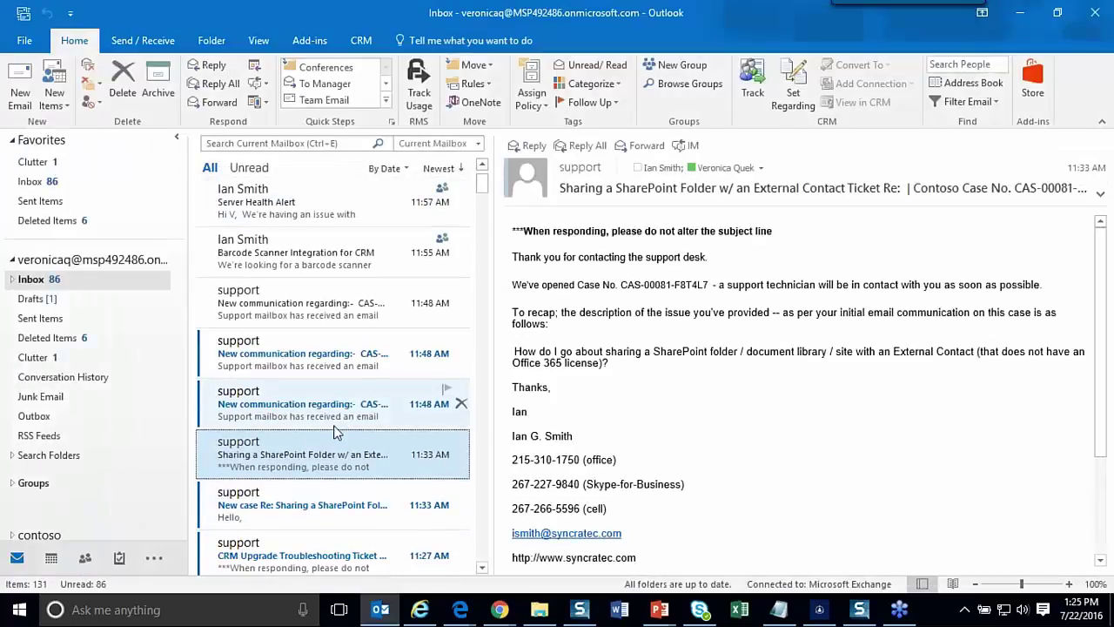
{"action": "left_click", "coordinate": [285, 495]}
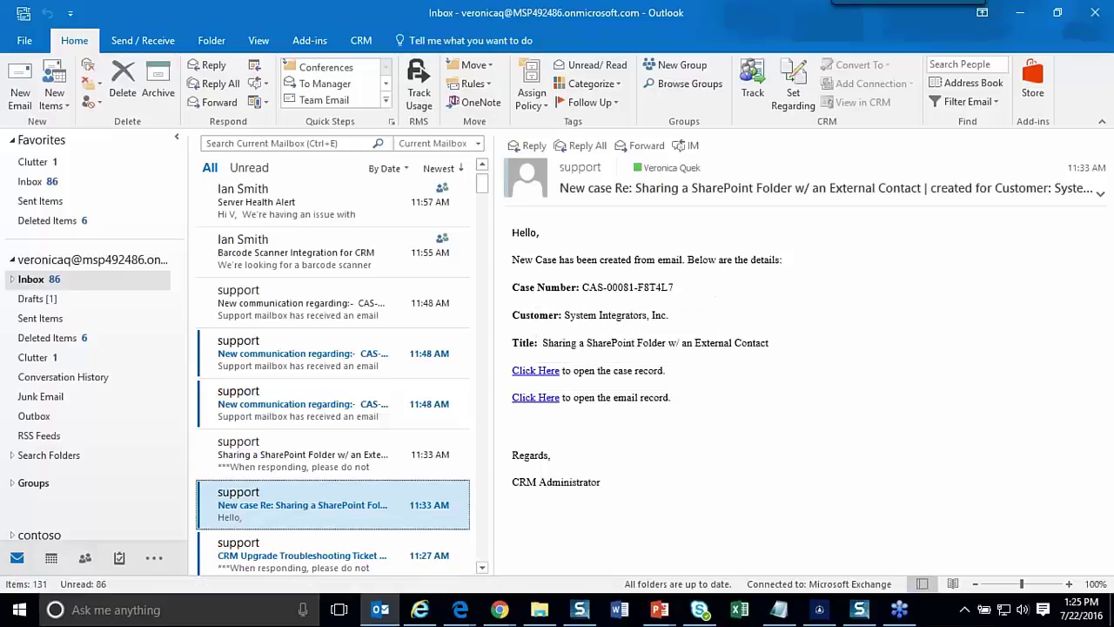
{"action": "mouse_move", "coordinate": [500, 609]}
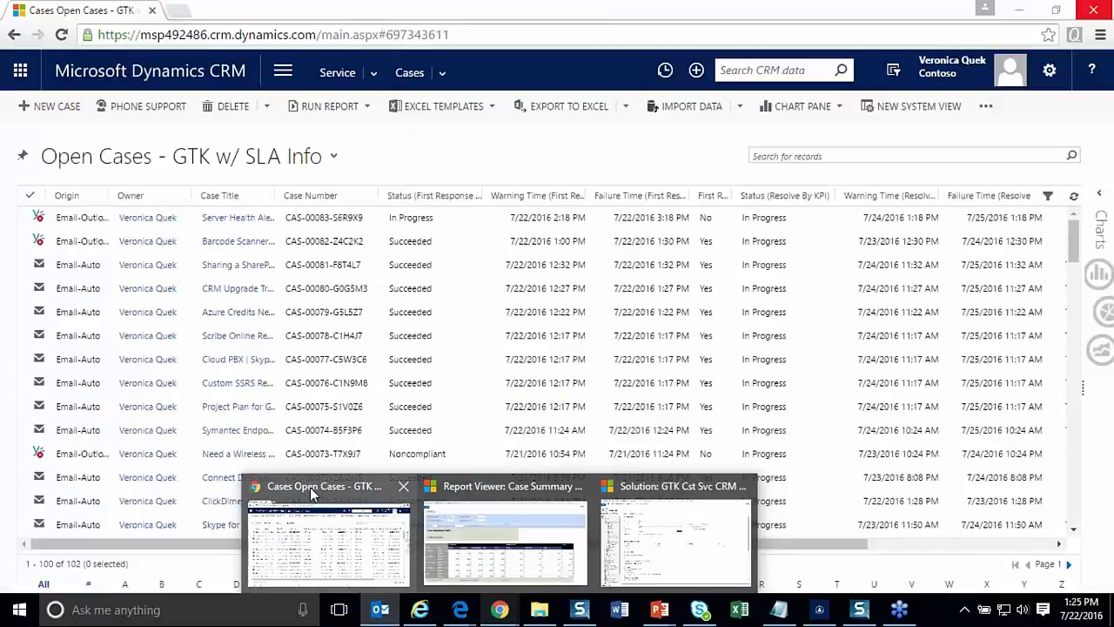
{"action": "left_click", "coordinate": [310, 486]}
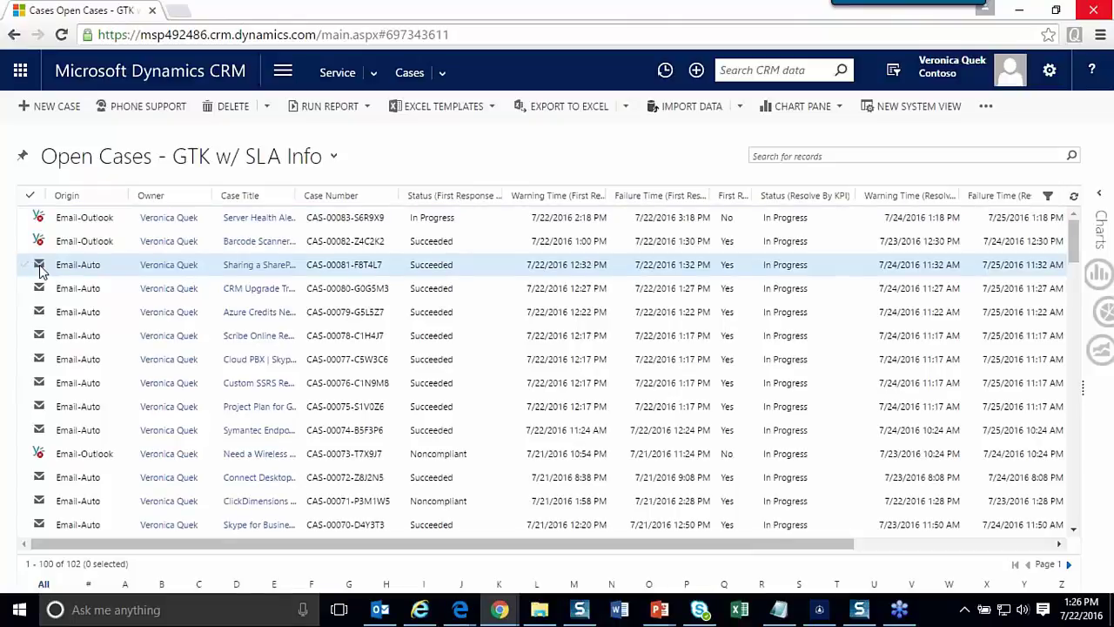
{"action": "left_click", "coordinate": [125, 298]}
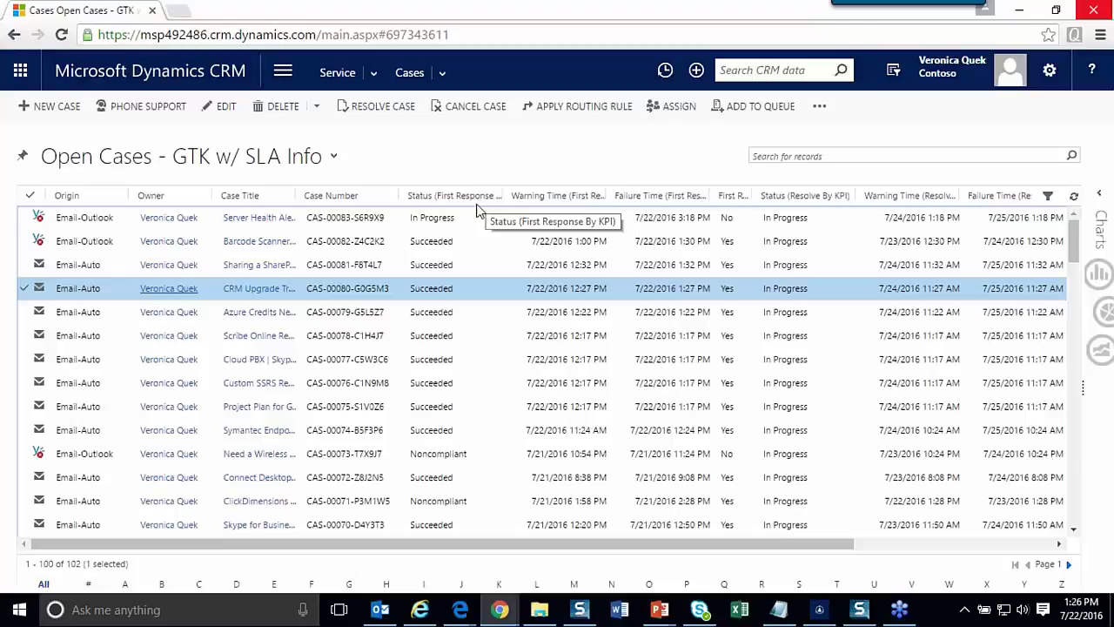
{"action": "left_click", "coordinate": [467, 245]}
{"action": "left_click", "coordinate": [465, 285]}
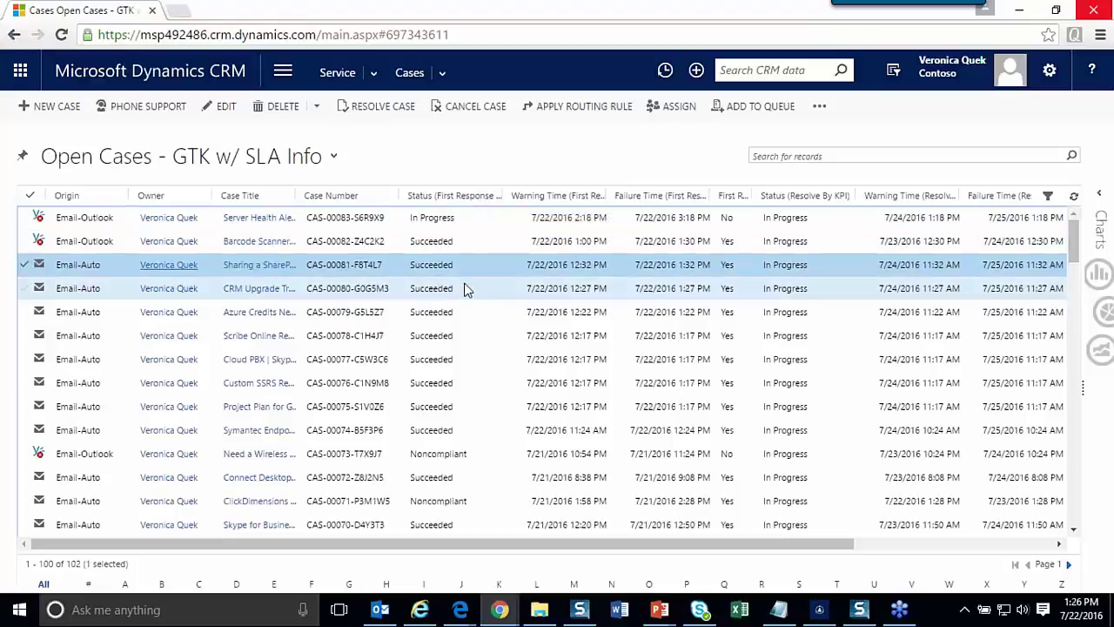
{"action": "left_click", "coordinate": [469, 429]}
{"action": "left_click", "coordinate": [465, 244], "text": "shift"}
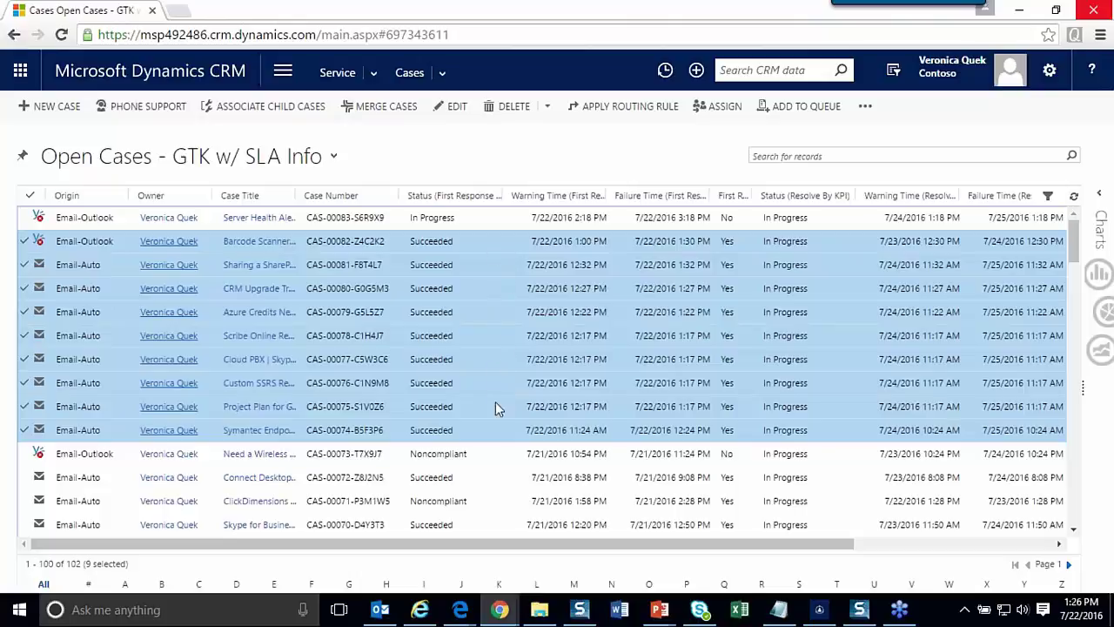
- Open the Azure Credits Need to be Replenished case CAS-00079 and scroll through it
{"action": "double_click", "coordinate": [494, 310]}
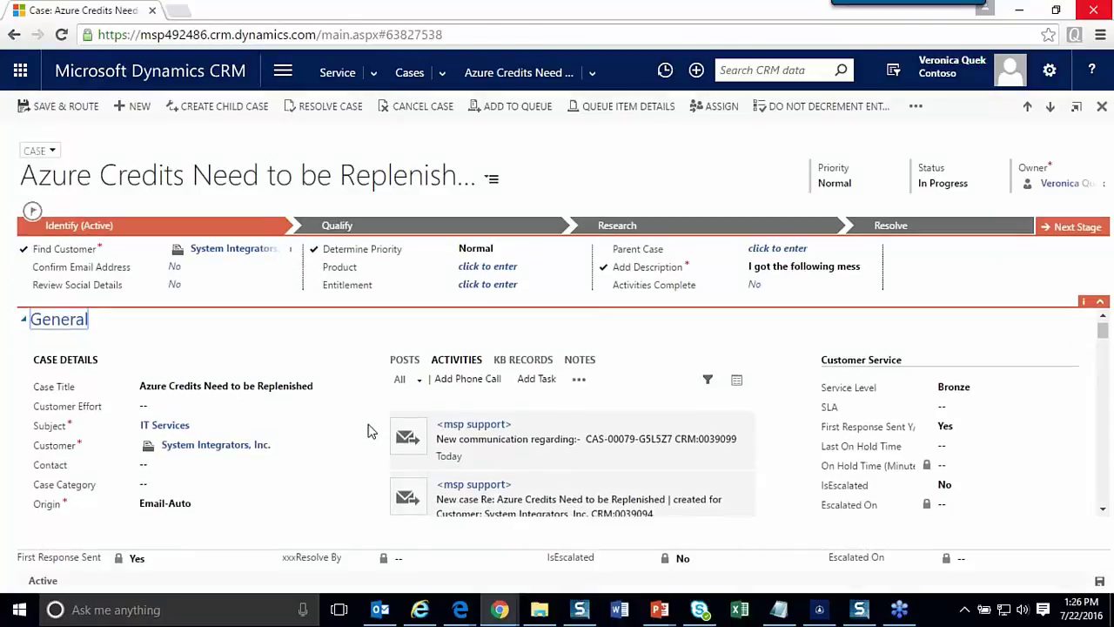
{"action": "scroll", "coordinate": [375, 429], "scroll_direction": "down", "scroll_amount": 1}
{"action": "scroll", "coordinate": [664, 453], "scroll_direction": "down", "scroll_amount": 1}
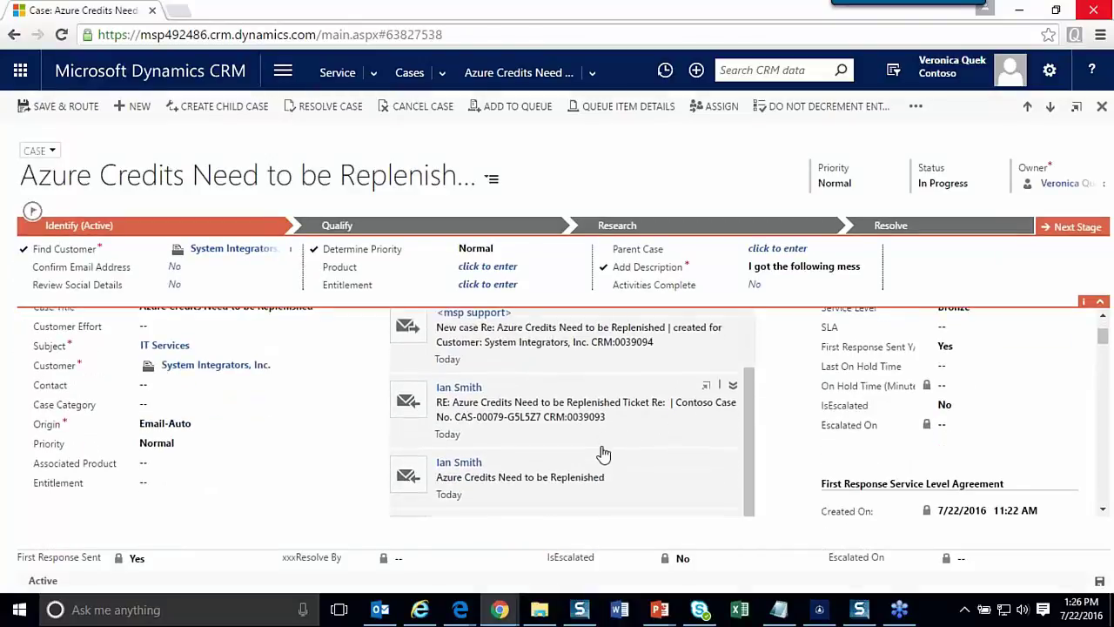
{"action": "scroll", "coordinate": [580, 455], "scroll_direction": "up", "scroll_amount": 5}
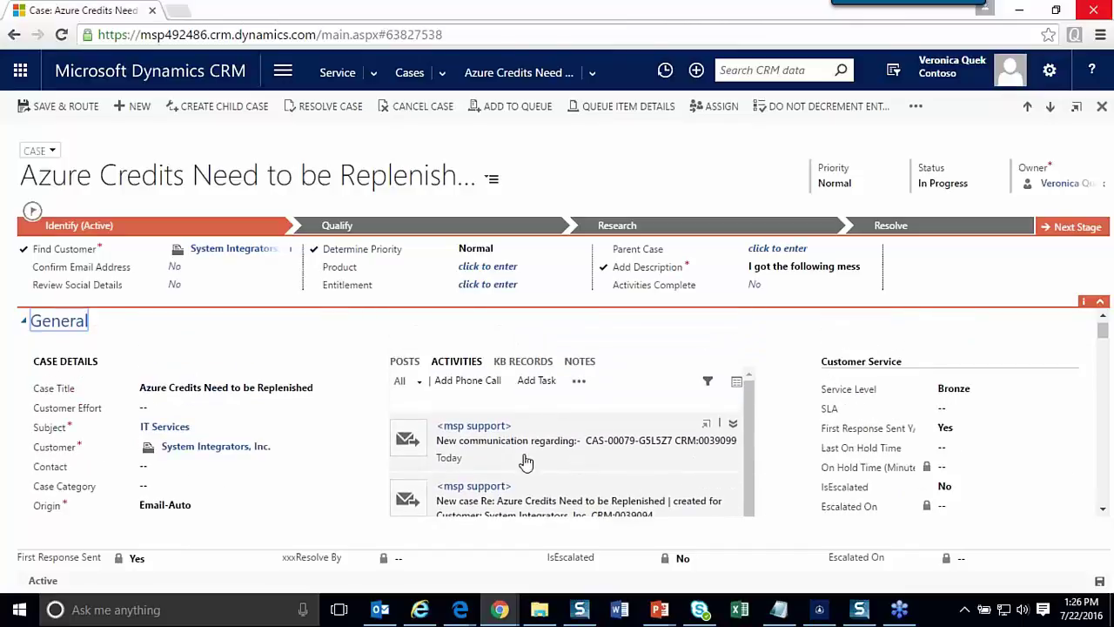
- Show All Activities for the case and select each Azure Credits email activity
{"action": "left_click", "coordinate": [593, 73]}
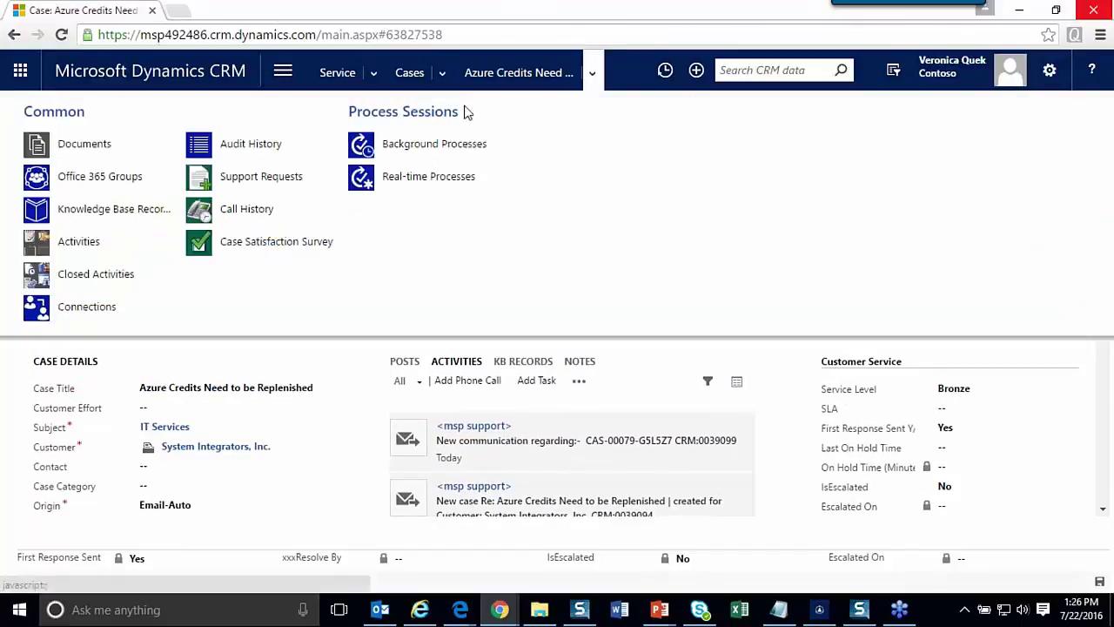
{"action": "left_click", "coordinate": [116, 247]}
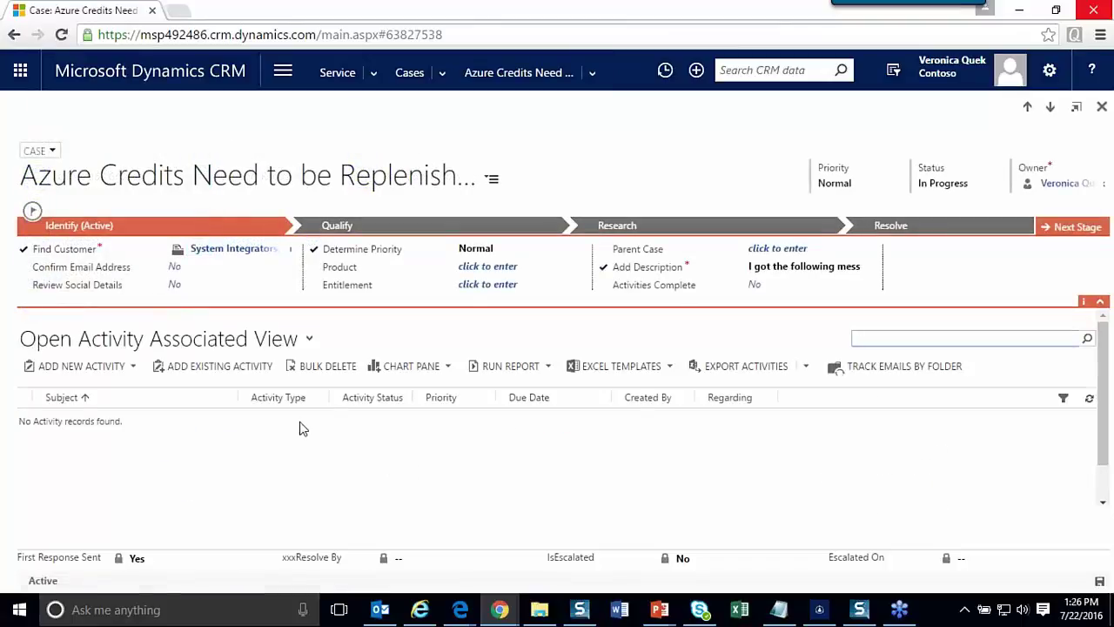
{"action": "left_click", "coordinate": [308, 339]}
{"action": "scroll", "coordinate": [104, 382], "scroll_direction": "up", "scroll_amount": 5}
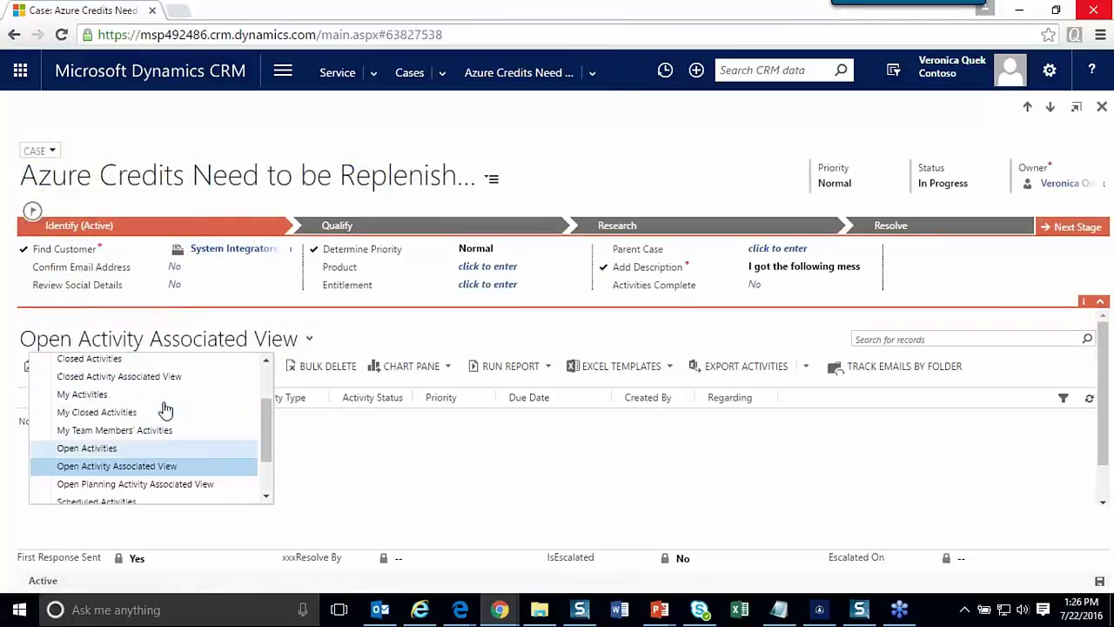
{"action": "left_click", "coordinate": [96, 380]}
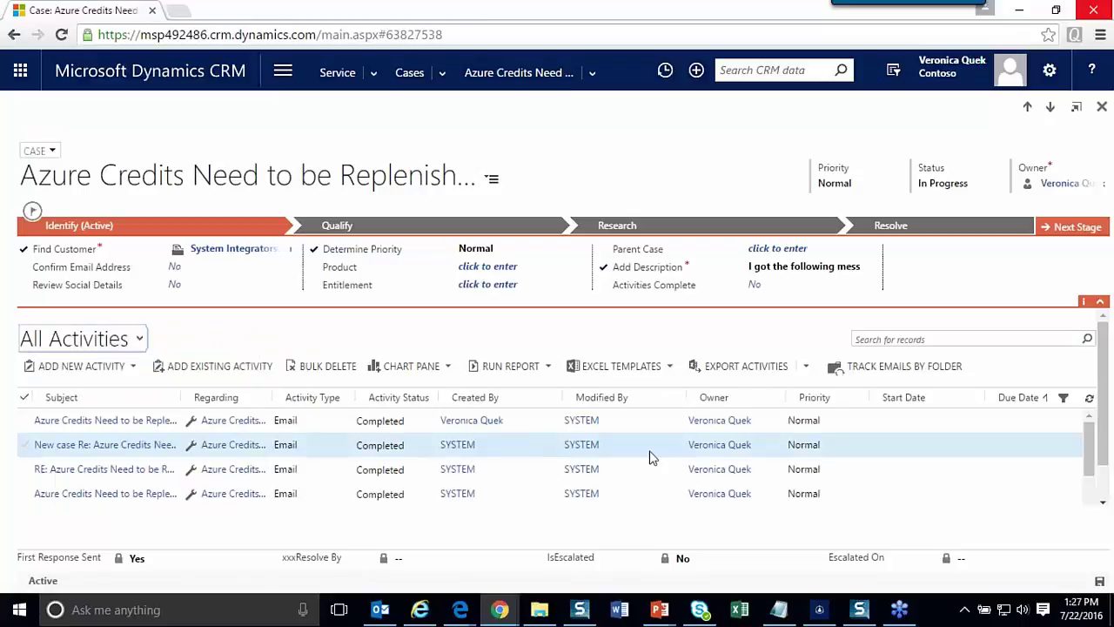
{"action": "left_click", "coordinate": [530, 495]}
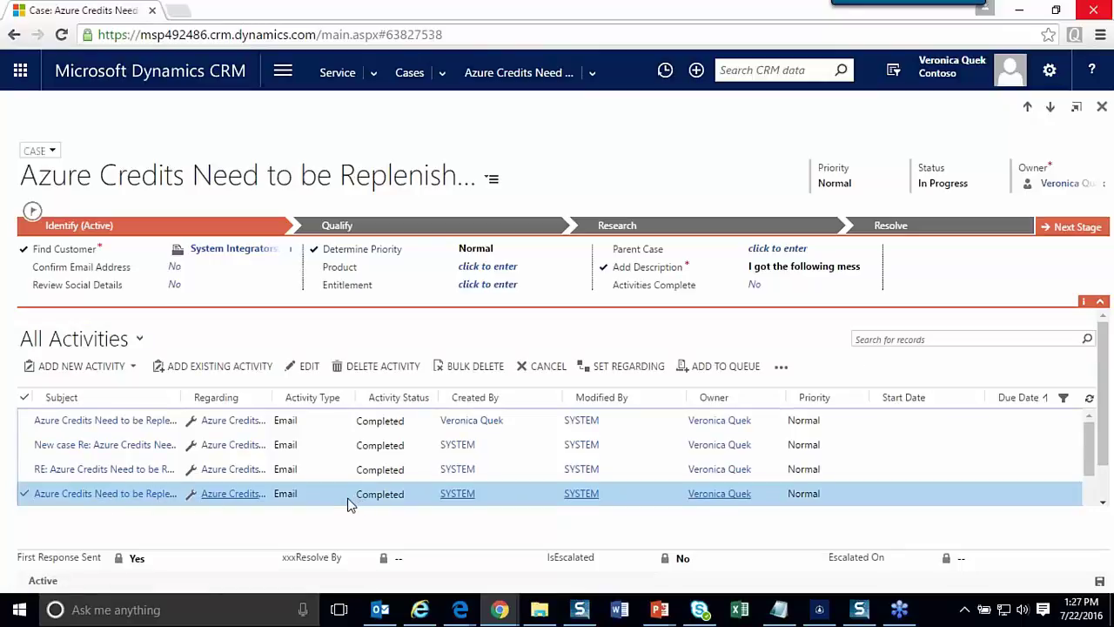
{"action": "left_click", "coordinate": [331, 477]}
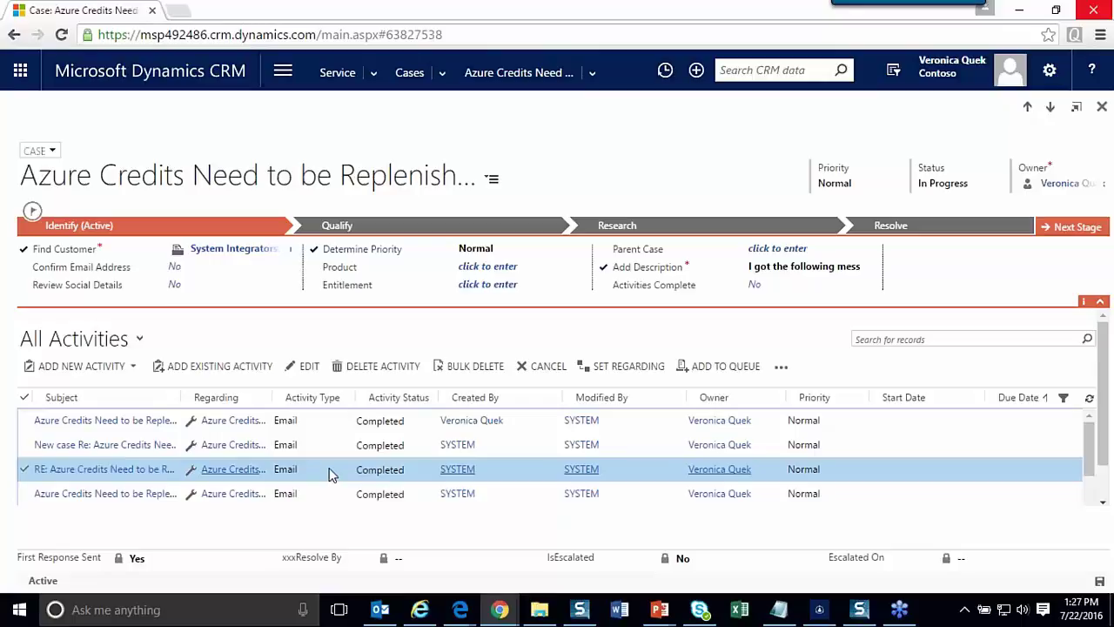
{"action": "left_click", "coordinate": [332, 449]}
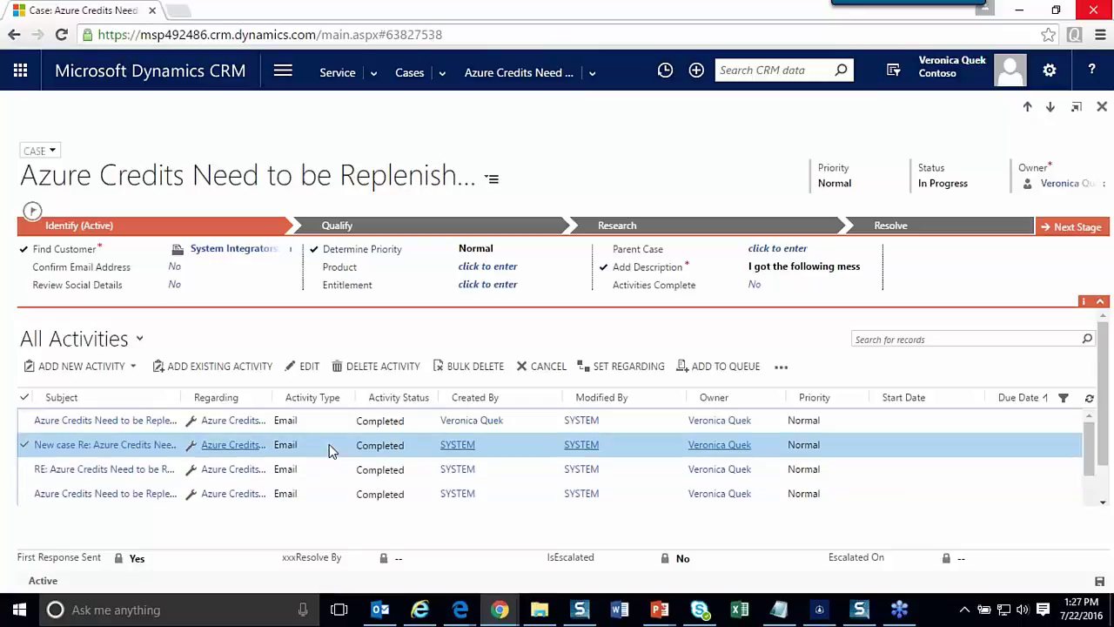
{"action": "left_click", "coordinate": [336, 429]}
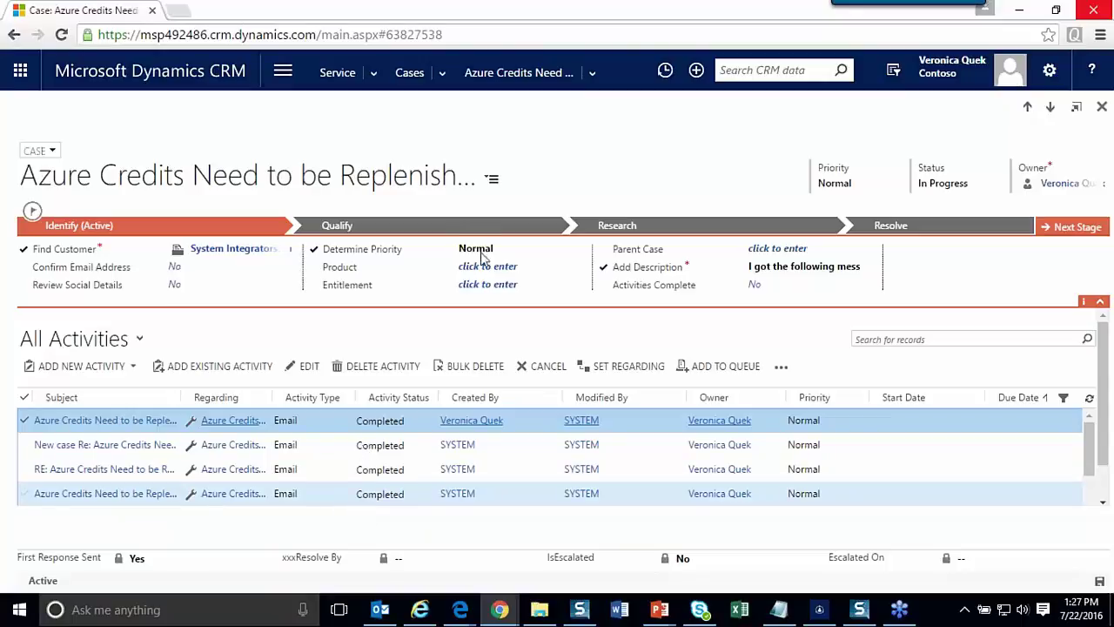
- Return to the case's main form and review its details
{"action": "left_click", "coordinate": [510, 72]}
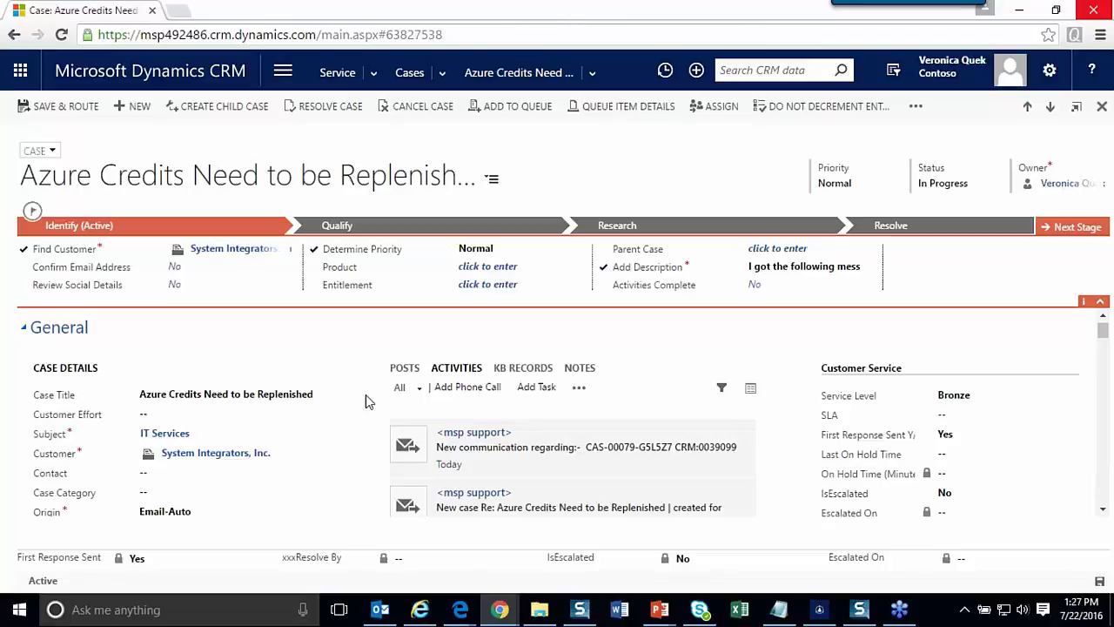
{"action": "scroll", "coordinate": [366, 396], "scroll_direction": "down", "scroll_amount": 3}
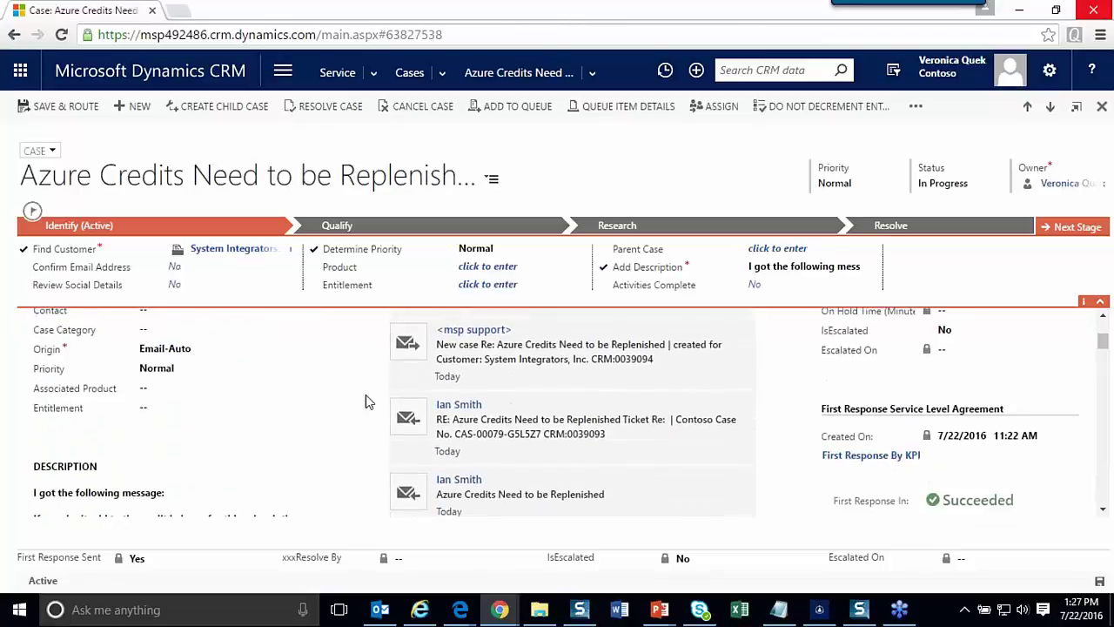
{"action": "scroll", "coordinate": [366, 396], "scroll_direction": "down", "scroll_amount": 1}
{"action": "scroll", "coordinate": [365, 396], "scroll_direction": "up", "scroll_amount": 5}
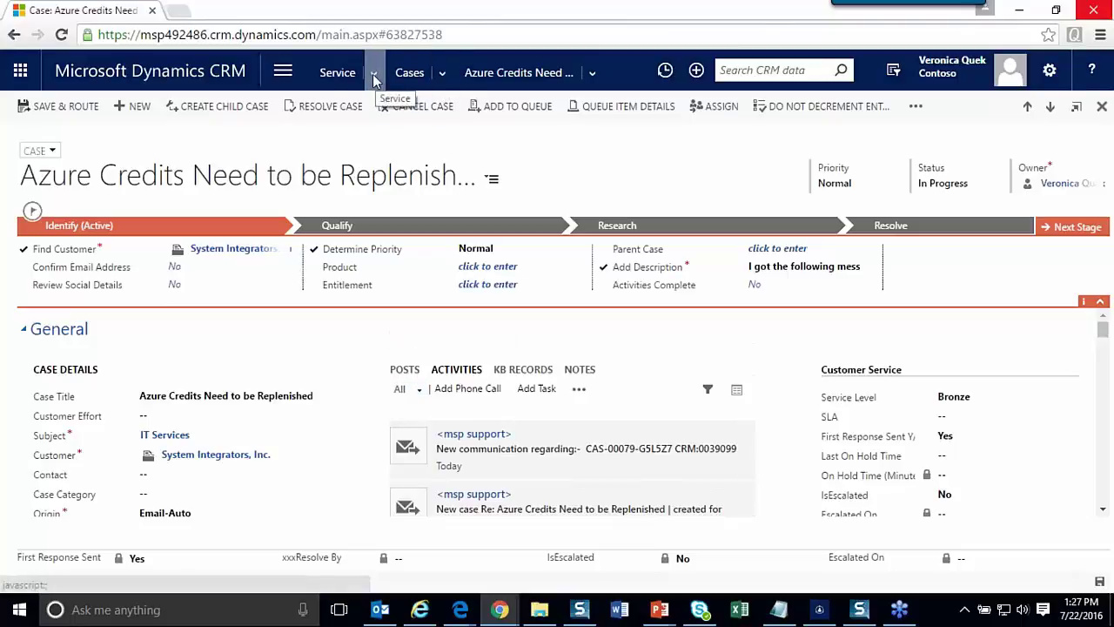
{"action": "left_click", "coordinate": [290, 77]}
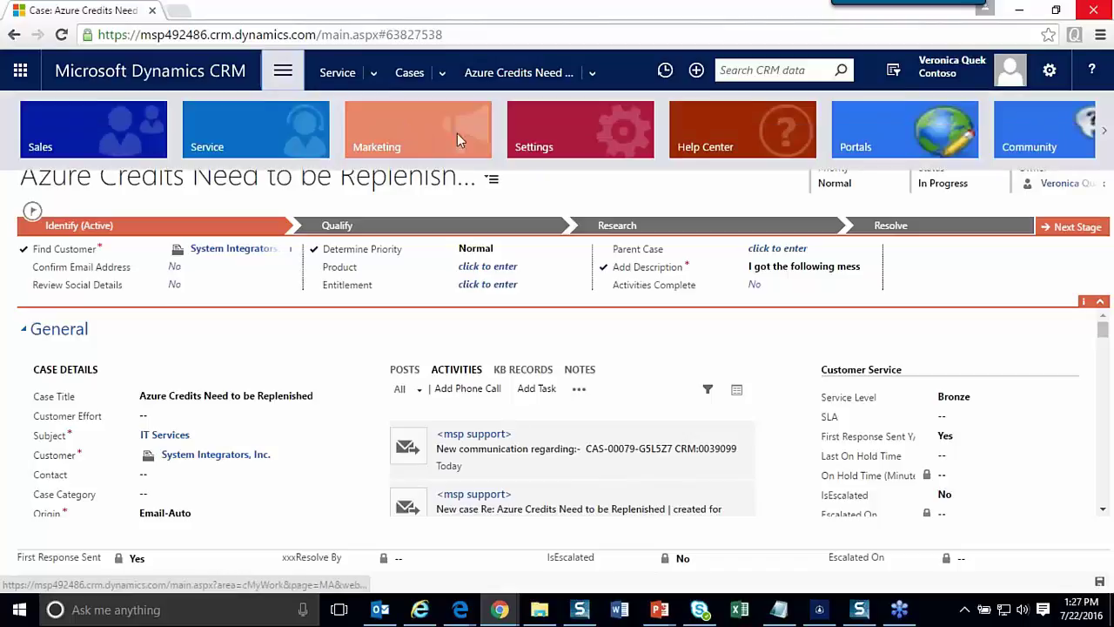
{"action": "left_click", "coordinate": [538, 161]}
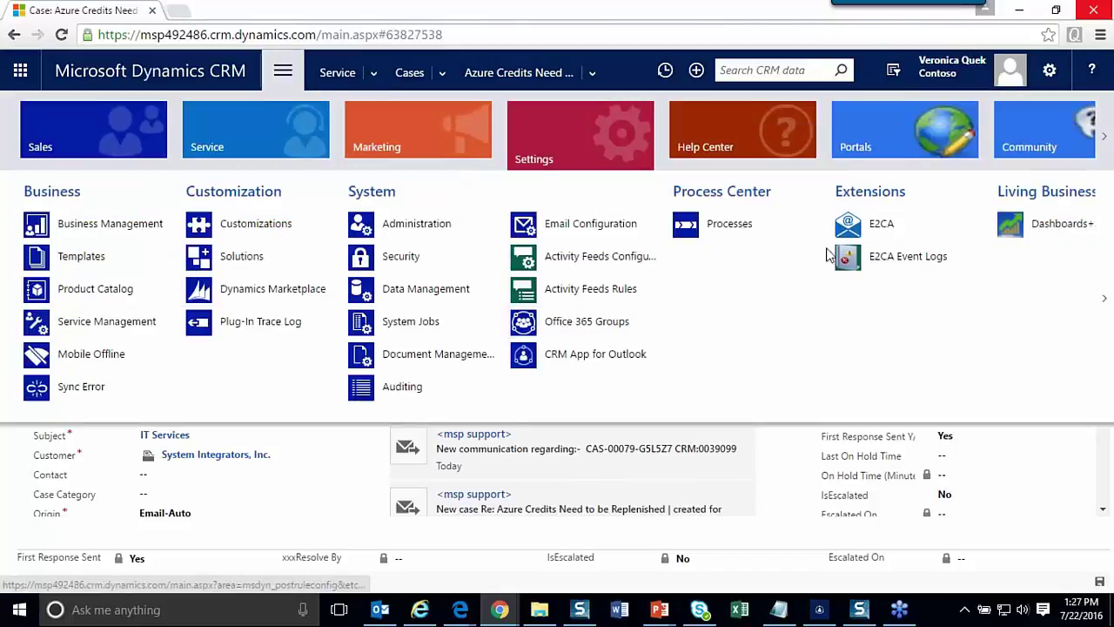
{"action": "left_click", "coordinate": [882, 224]}
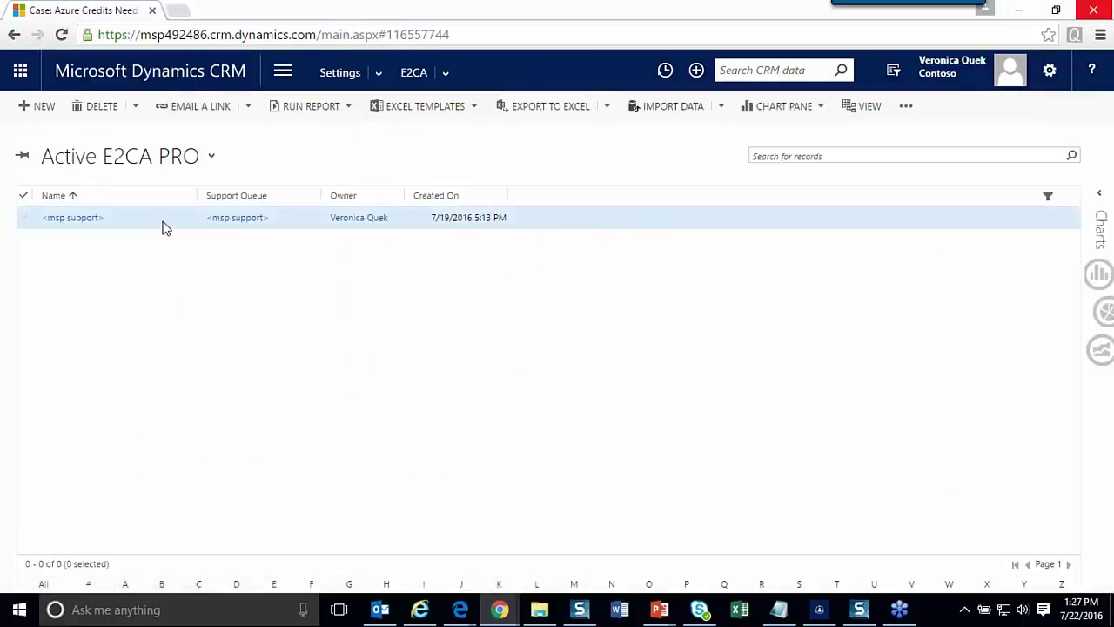
{"action": "double_click", "coordinate": [162, 221]}
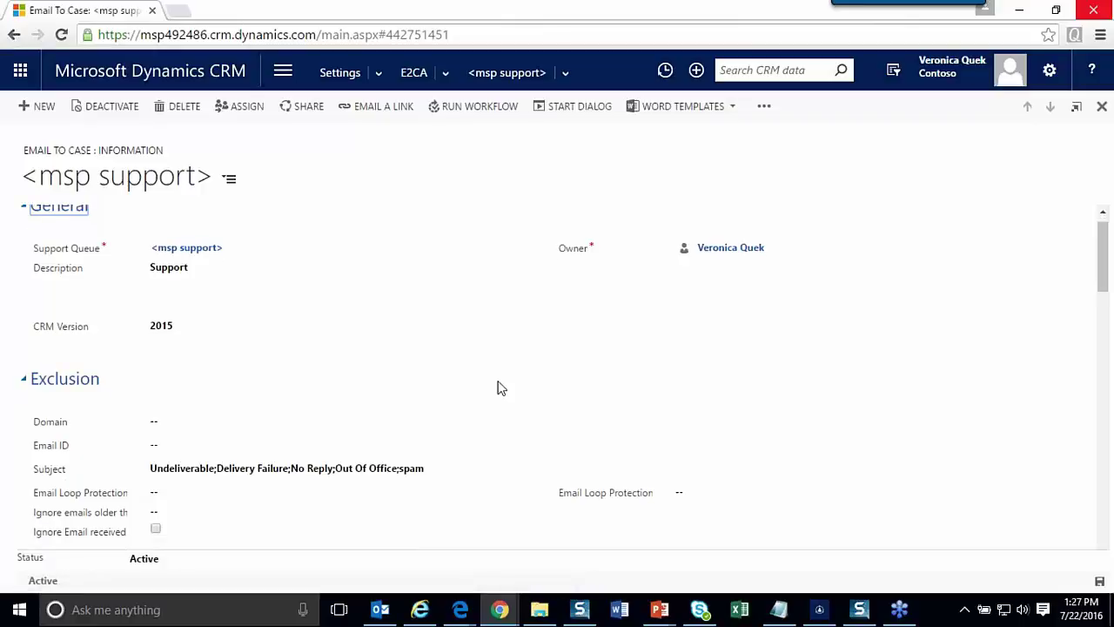
{"action": "scroll", "coordinate": [497, 387], "scroll_direction": "down", "scroll_amount": 3}
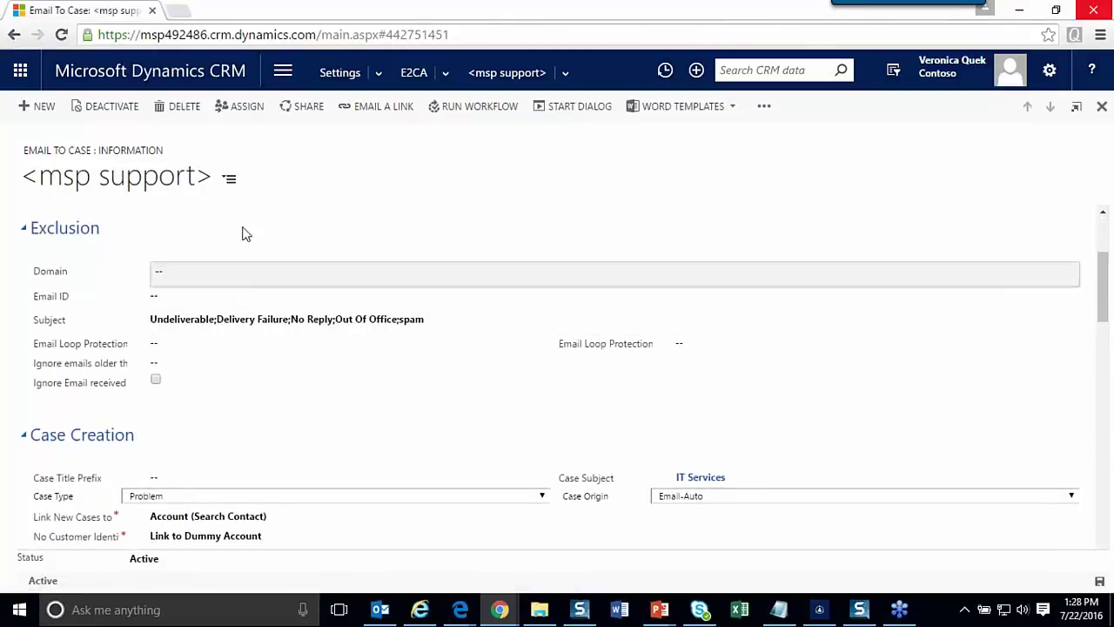
{"action": "left_click", "coordinate": [231, 180]}
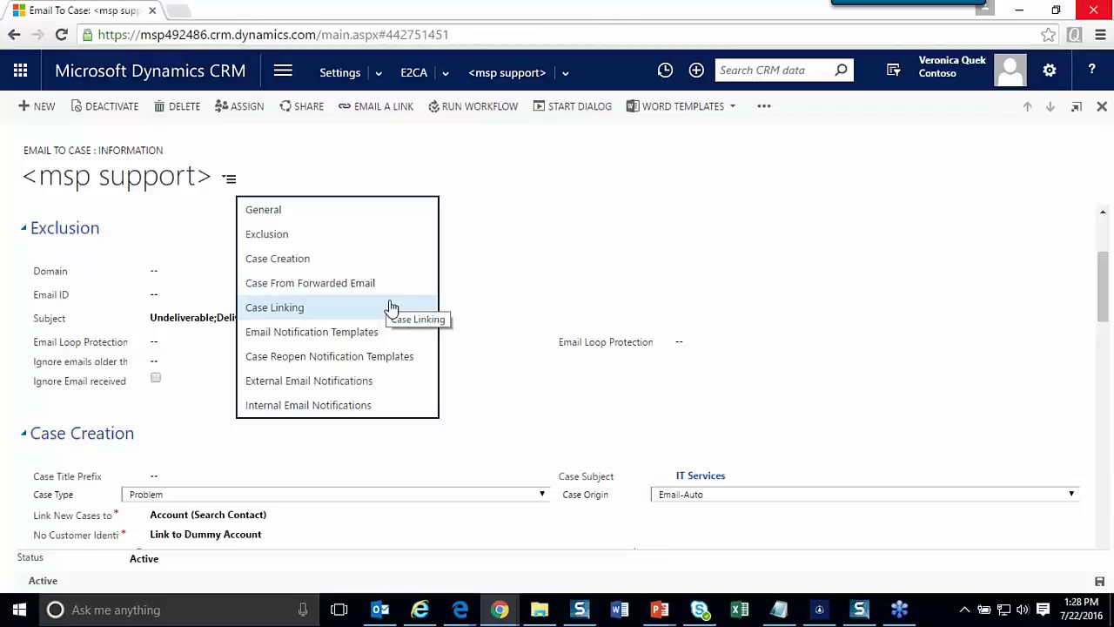
{"action": "left_click", "coordinate": [229, 178]}
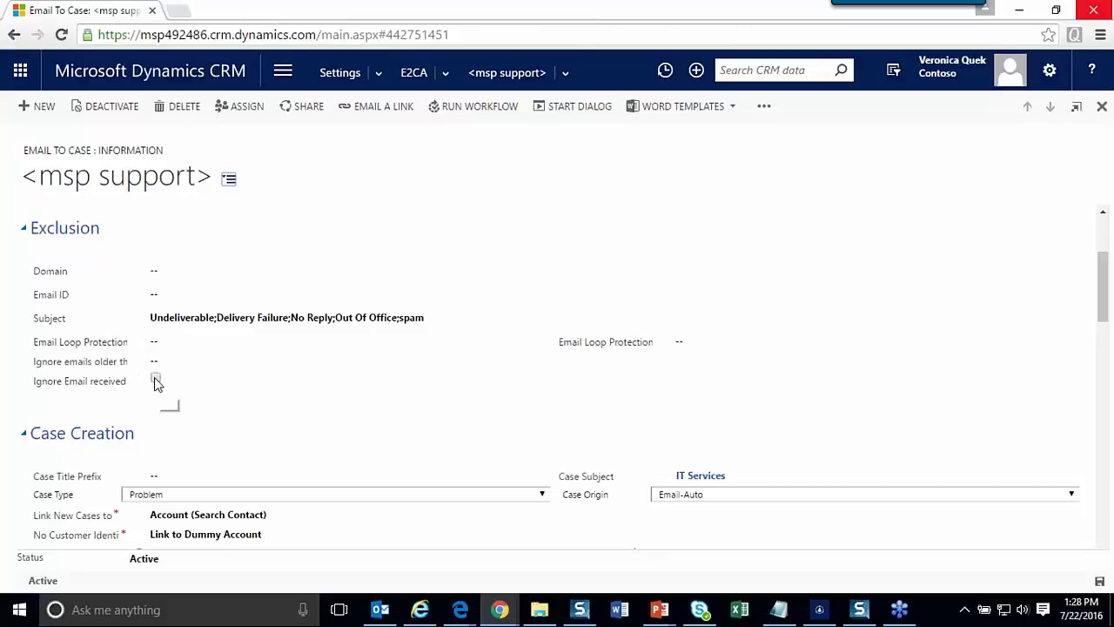
{"action": "scroll", "coordinate": [278, 383], "scroll_direction": "down", "scroll_amount": 2}
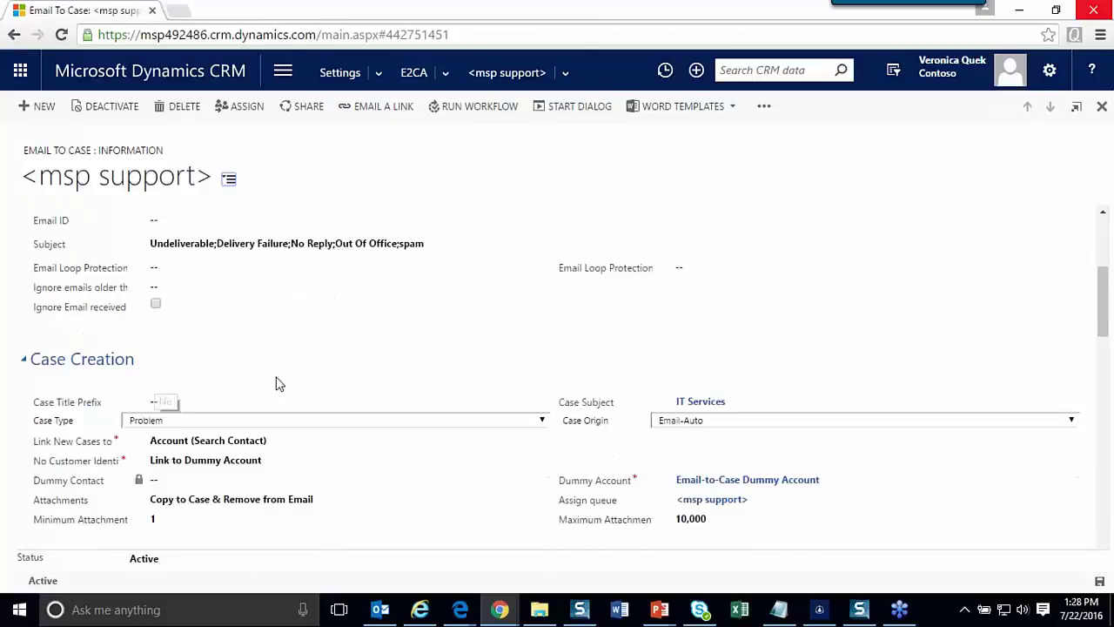
{"action": "scroll", "coordinate": [276, 381], "scroll_direction": "down", "scroll_amount": 1}
{"action": "scroll", "coordinate": [276, 383], "scroll_direction": "up", "scroll_amount": 1}
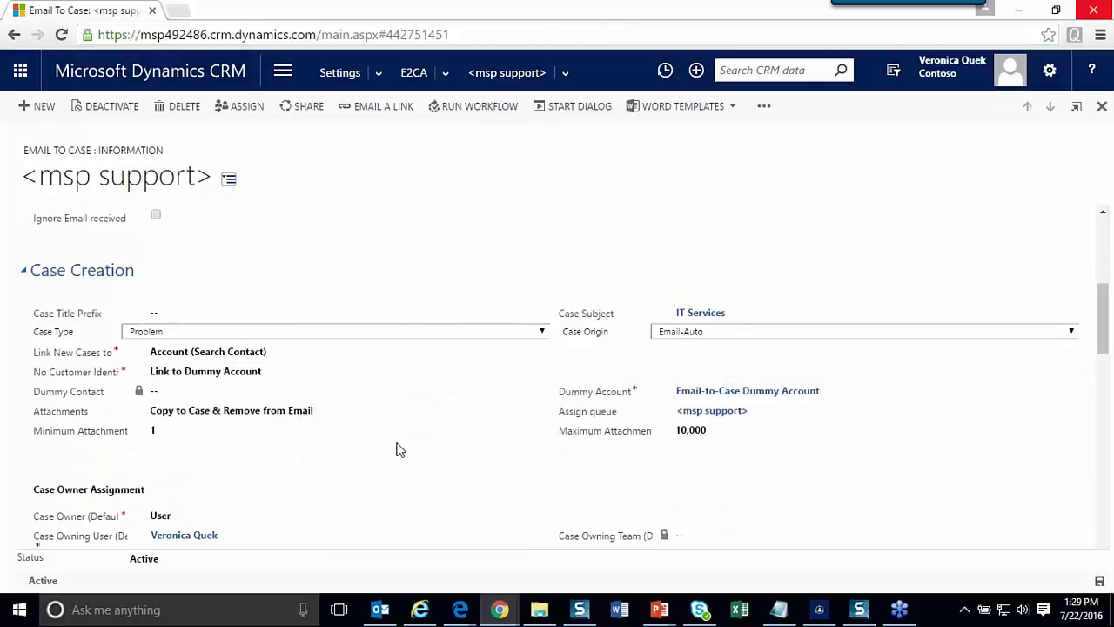
{"action": "left_click", "coordinate": [316, 355]}
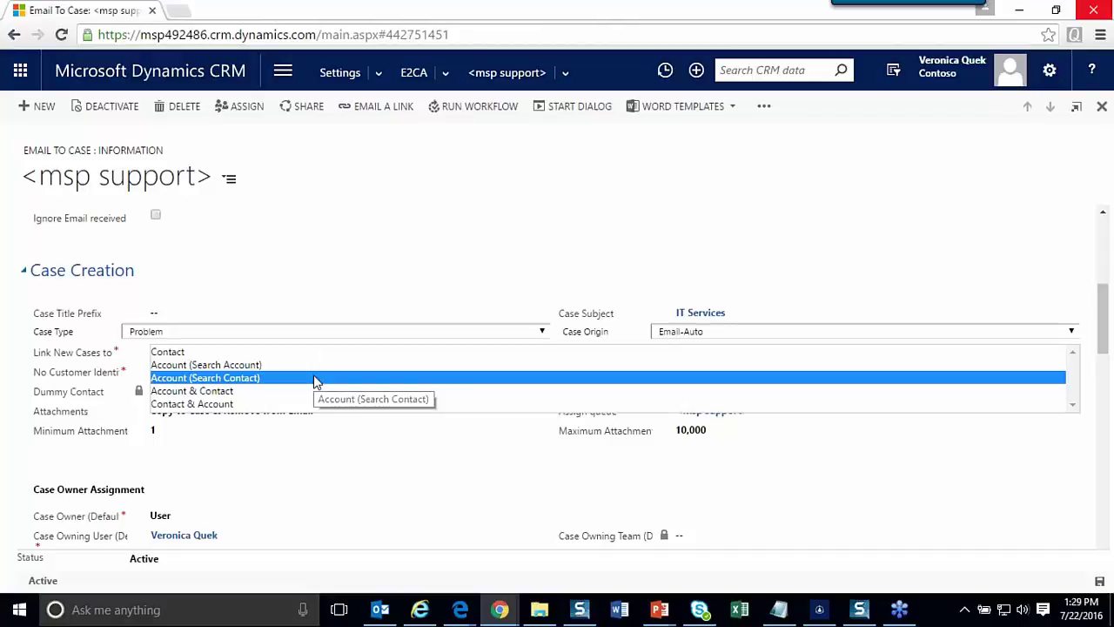
{"action": "left_click", "coordinate": [316, 378]}
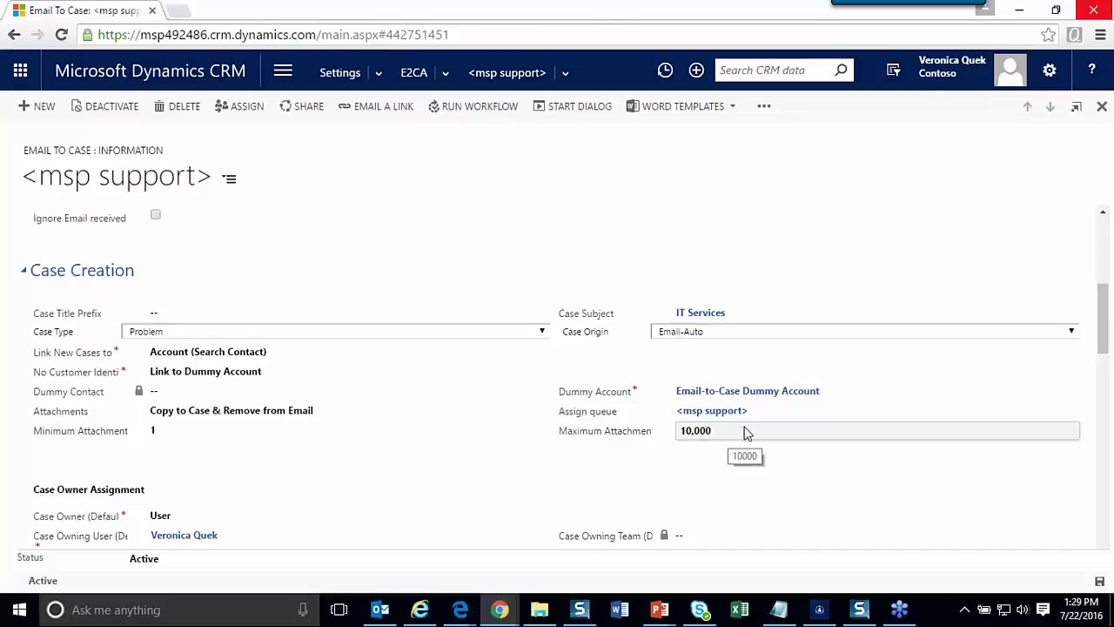
{"action": "scroll", "coordinate": [744, 432], "scroll_direction": "down", "scroll_amount": 2}
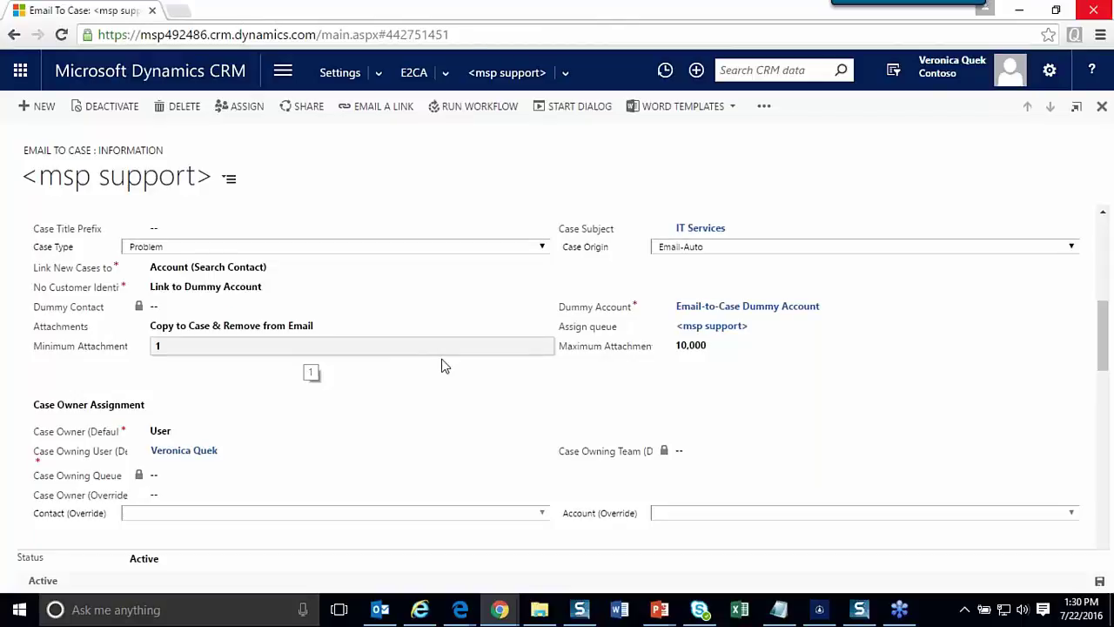
- Change Case Owner (Default) to Team, then back to User, and click into Case Owning User
{"action": "scroll", "coordinate": [441, 366], "scroll_direction": "down", "scroll_amount": 2}
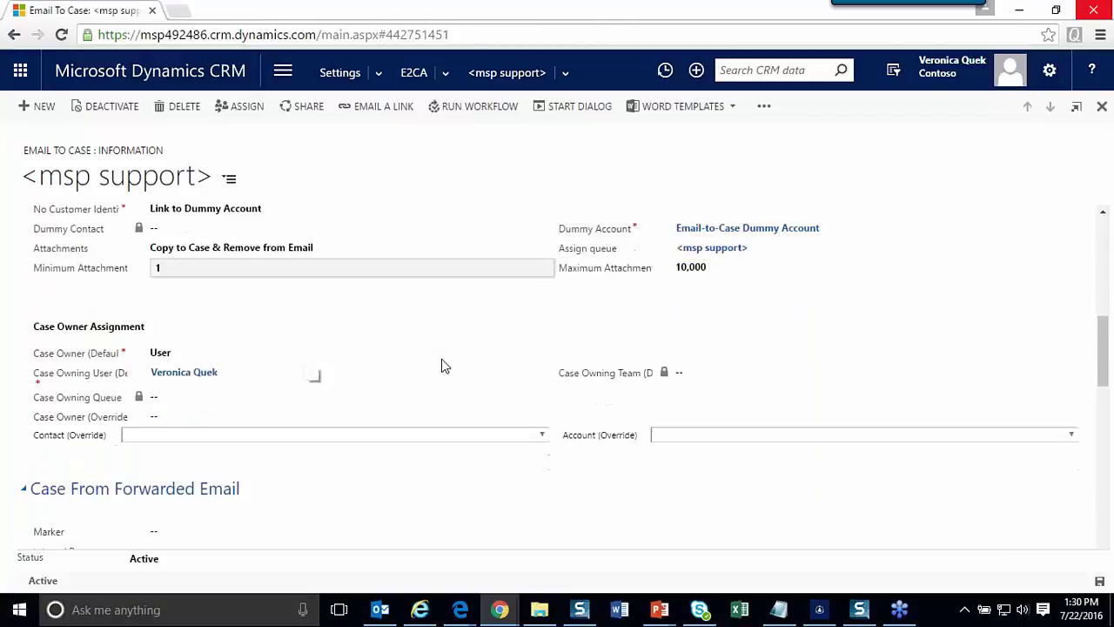
{"action": "left_click", "coordinate": [342, 272]}
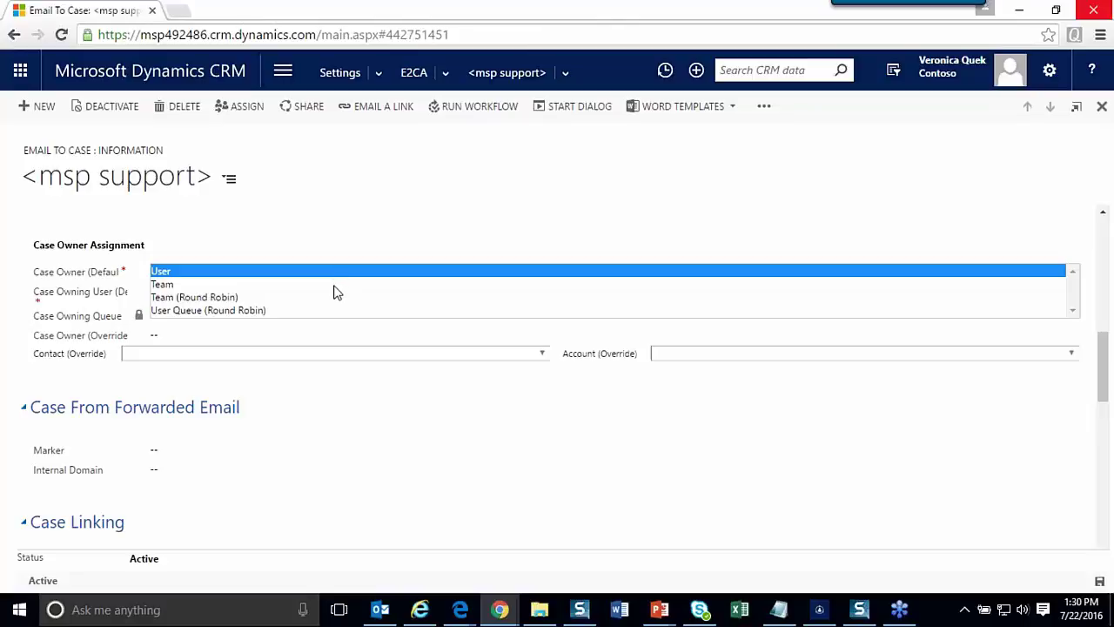
{"action": "left_click", "coordinate": [186, 286]}
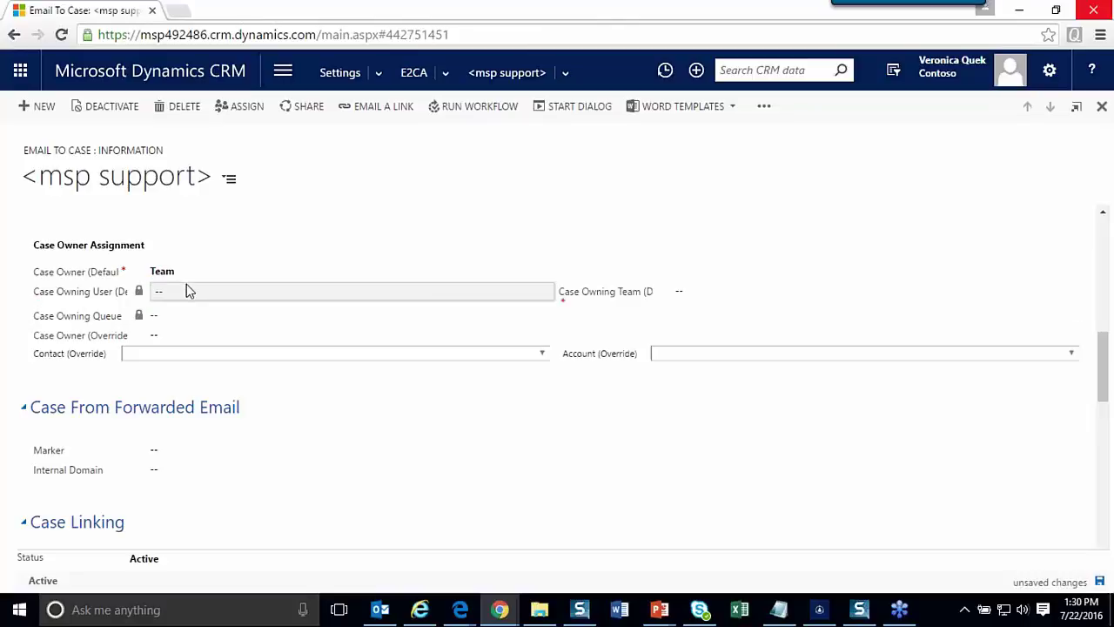
{"action": "left_click", "coordinate": [239, 277]}
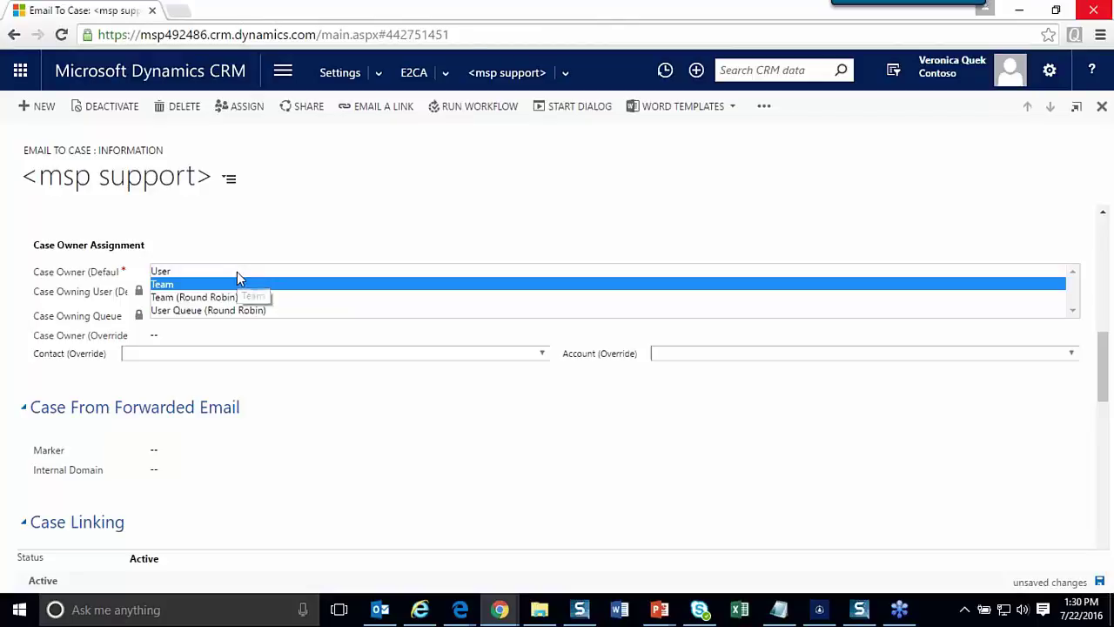
{"action": "left_click", "coordinate": [236, 271]}
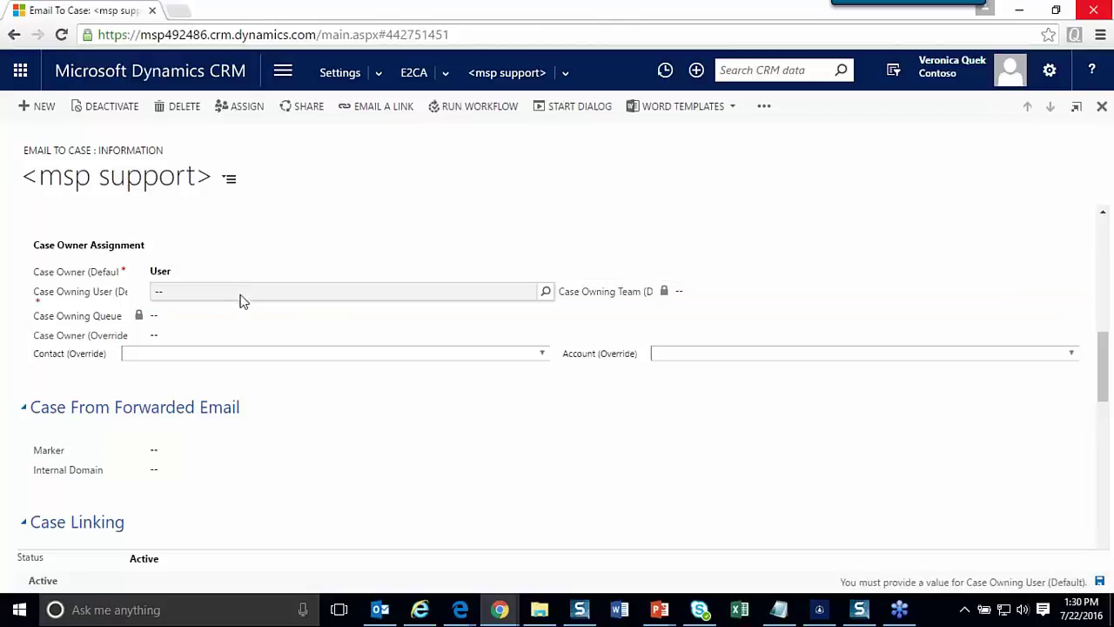
{"action": "left_click", "coordinate": [243, 296]}
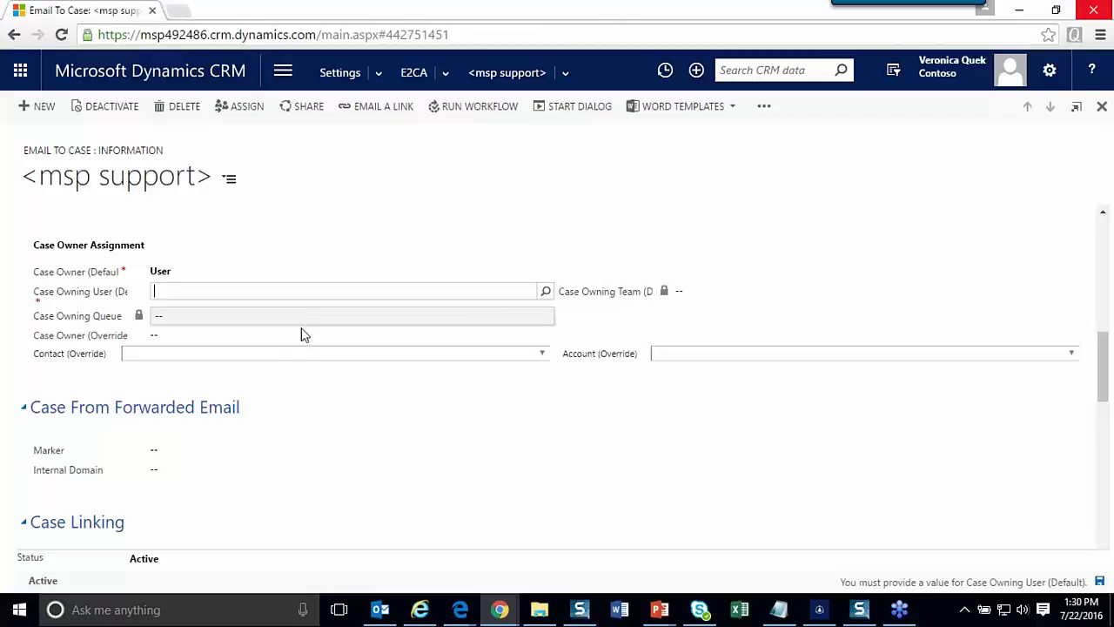
{"action": "scroll", "coordinate": [305, 346], "scroll_direction": "down", "scroll_amount": 1}
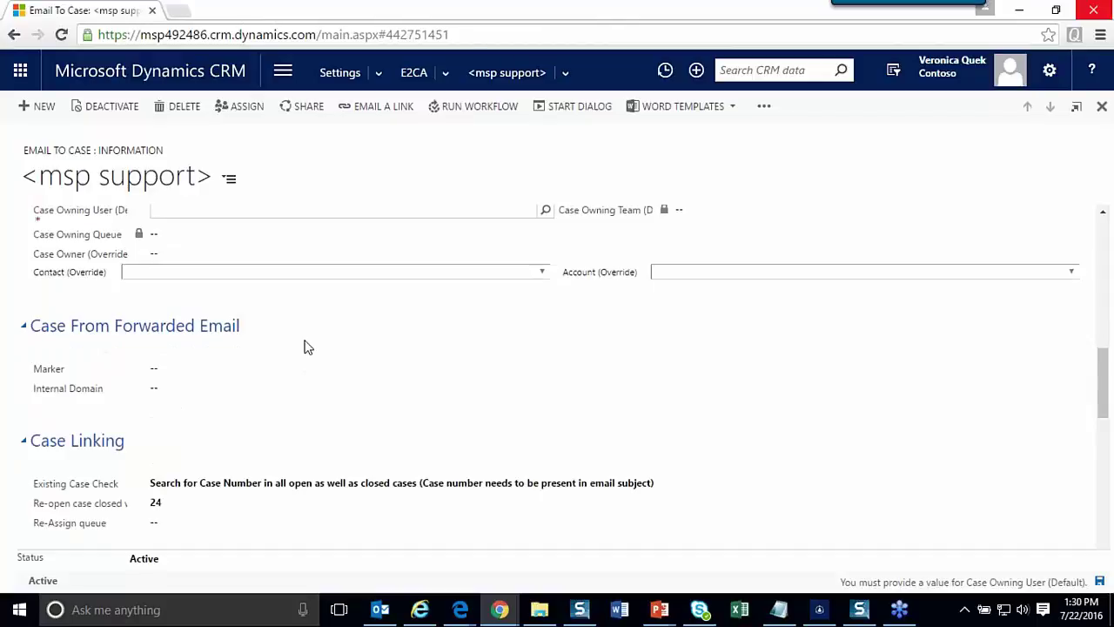
{"action": "scroll", "coordinate": [305, 345], "scroll_direction": "down", "scroll_amount": 2}
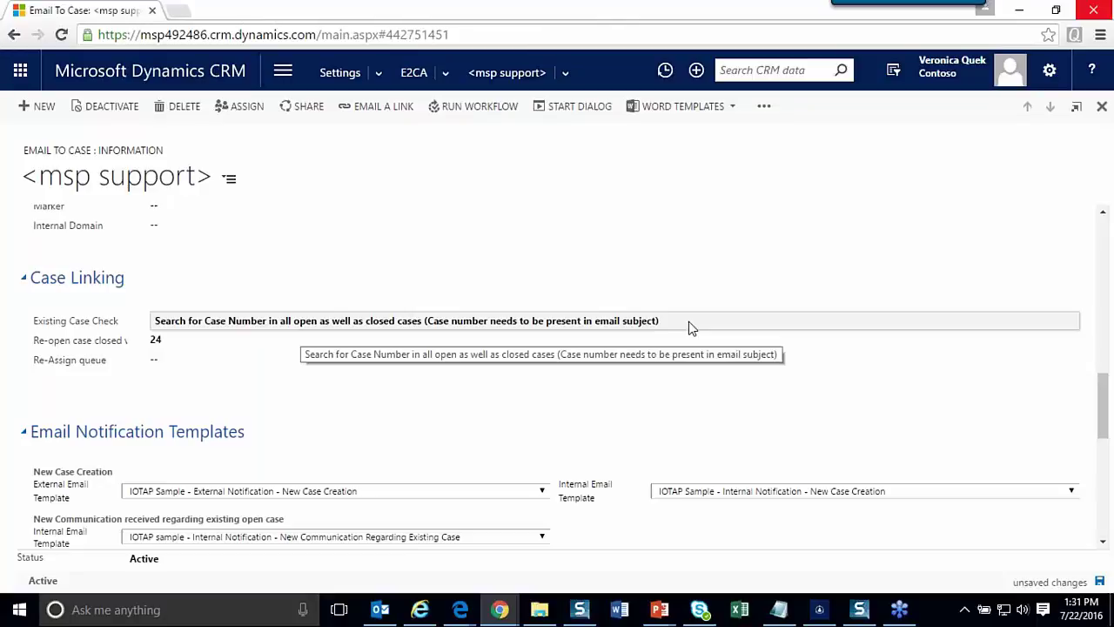
{"action": "scroll", "coordinate": [755, 370], "scroll_direction": "down", "scroll_amount": 1}
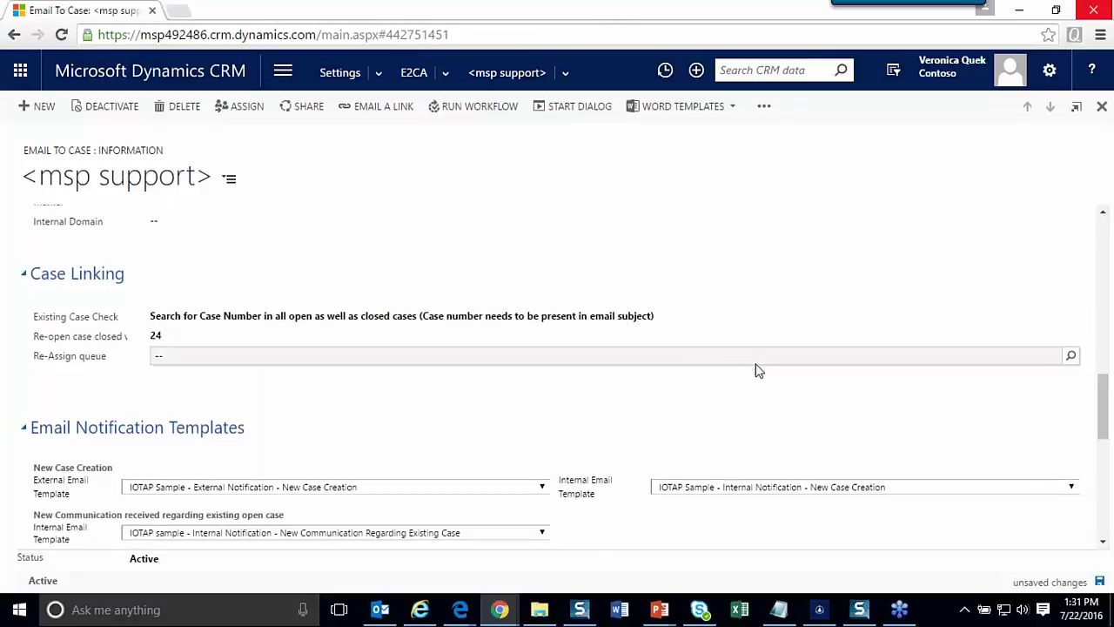
{"action": "scroll", "coordinate": [756, 369], "scroll_direction": "down", "scroll_amount": 3}
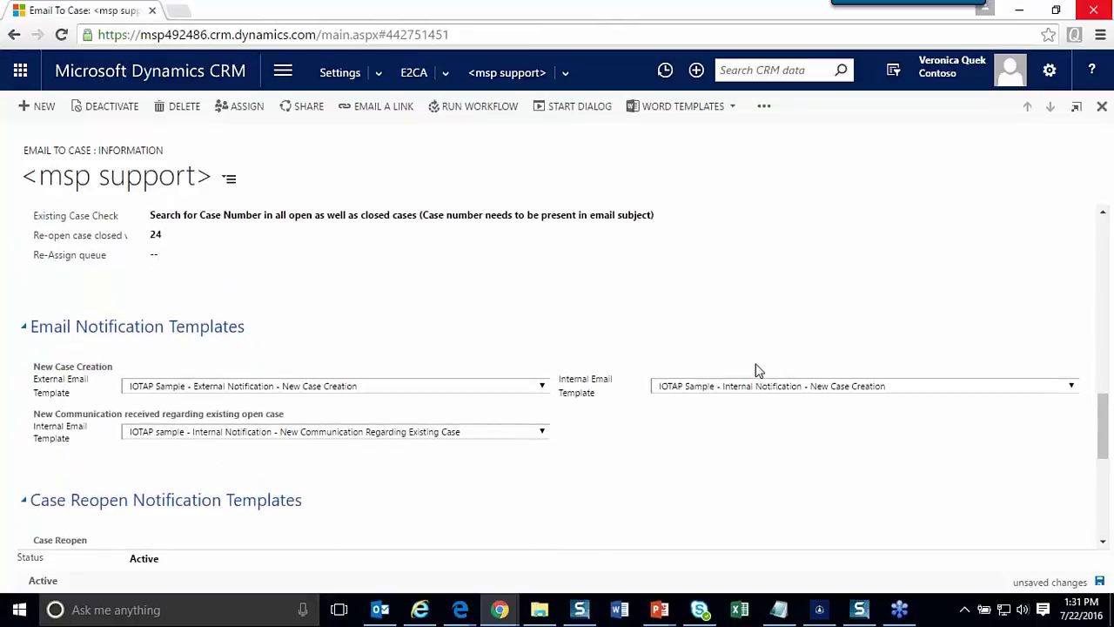
{"action": "scroll", "coordinate": [755, 370], "scroll_direction": "down", "scroll_amount": 2}
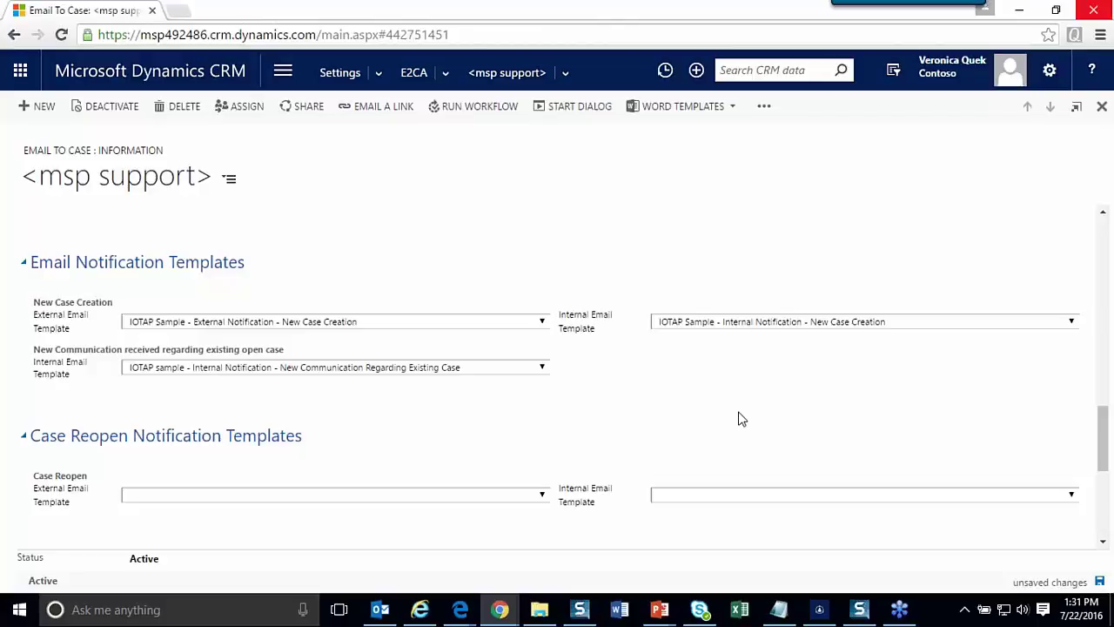
{"action": "scroll", "coordinate": [740, 419], "scroll_direction": "down", "scroll_amount": 1}
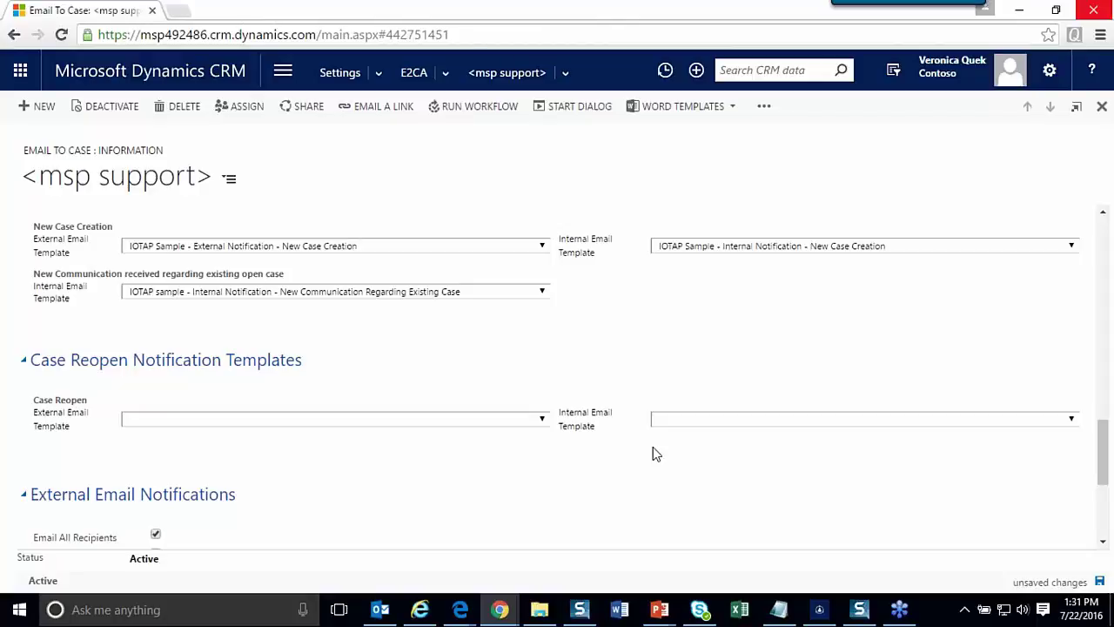
{"action": "scroll", "coordinate": [656, 453], "scroll_direction": "down", "scroll_amount": 2}
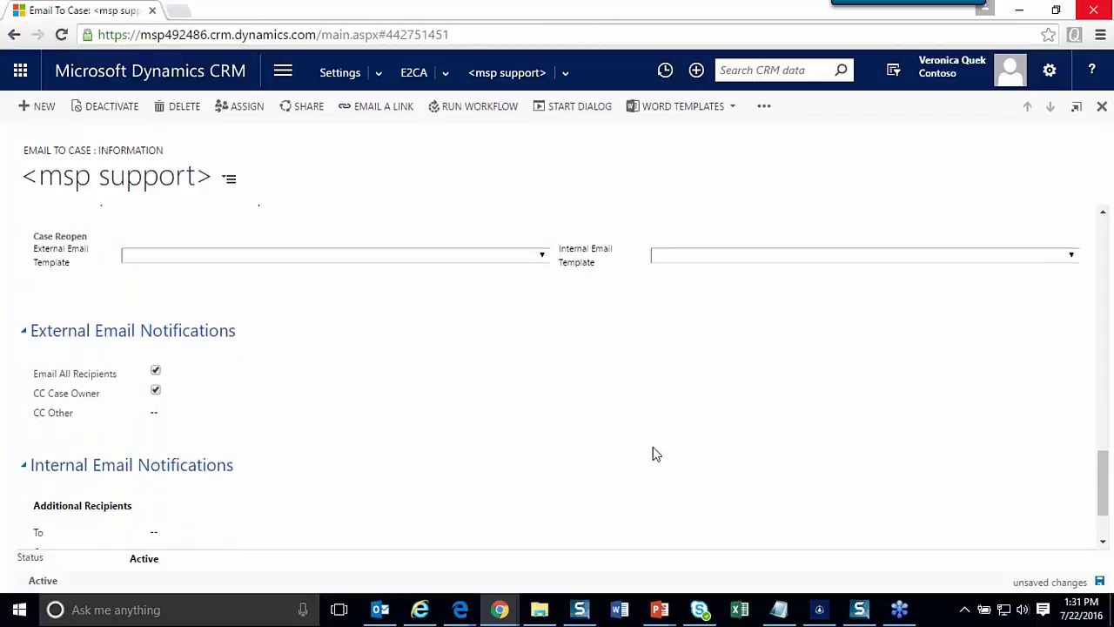
{"action": "scroll", "coordinate": [656, 453], "scroll_direction": "down", "scroll_amount": 1}
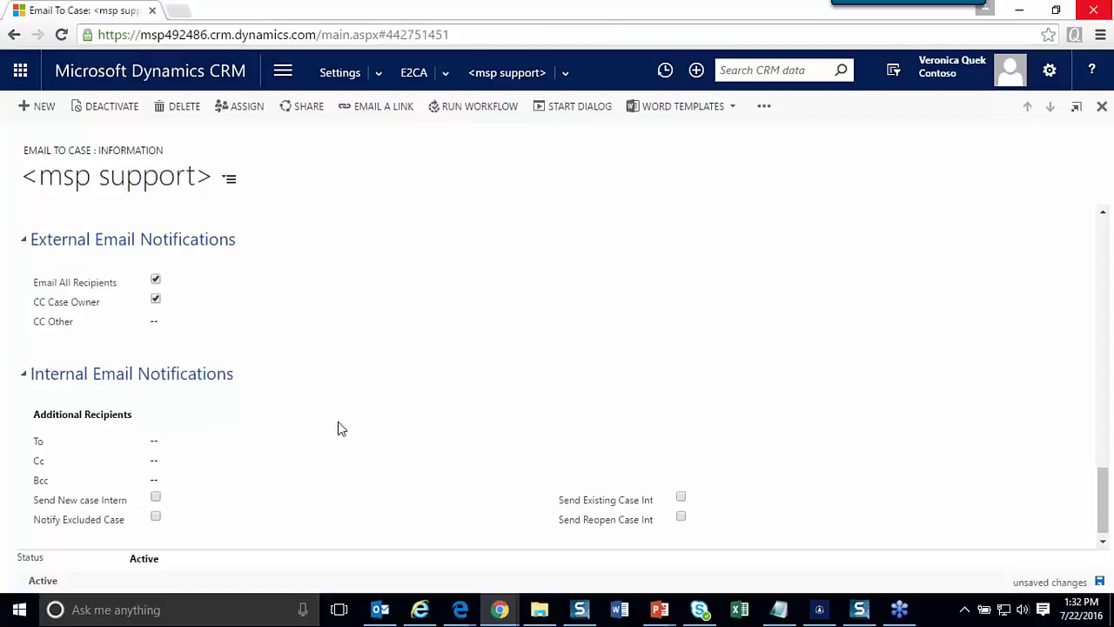
{"action": "scroll", "coordinate": [340, 429], "scroll_direction": "up", "scroll_amount": 8}
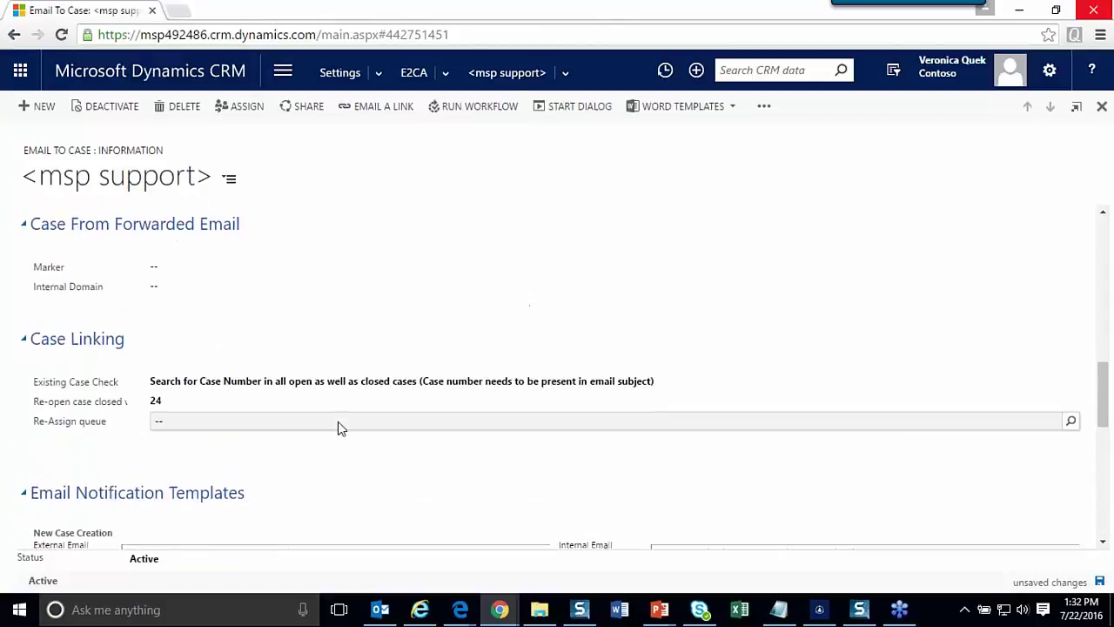
{"action": "scroll", "coordinate": [341, 428], "scroll_direction": "up", "scroll_amount": 8}
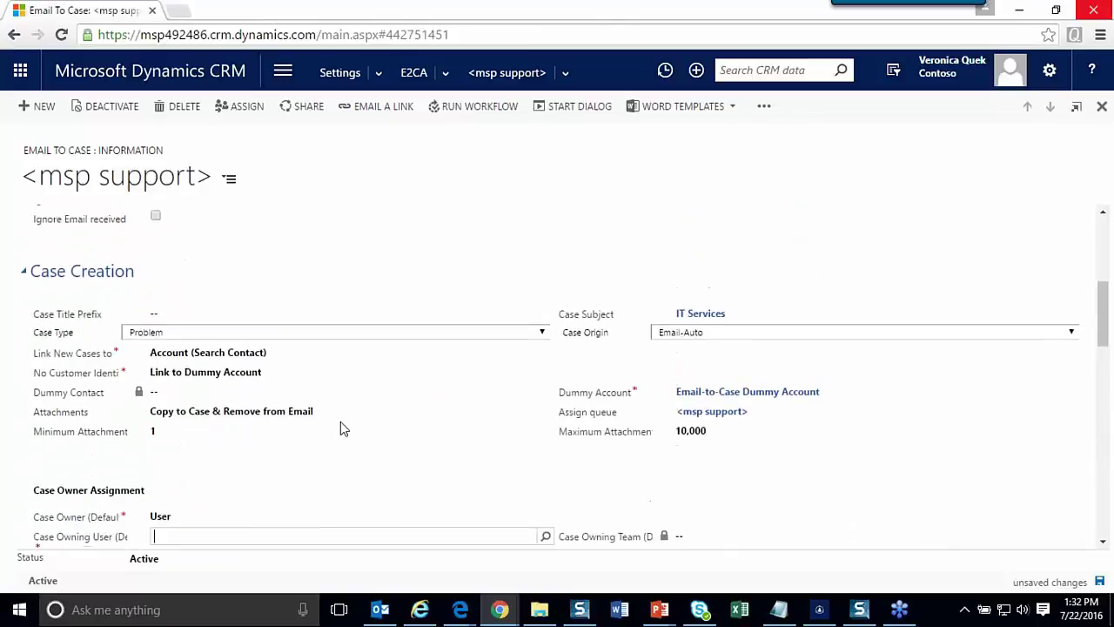
{"action": "scroll", "coordinate": [340, 428], "scroll_direction": "up", "scroll_amount": 1}
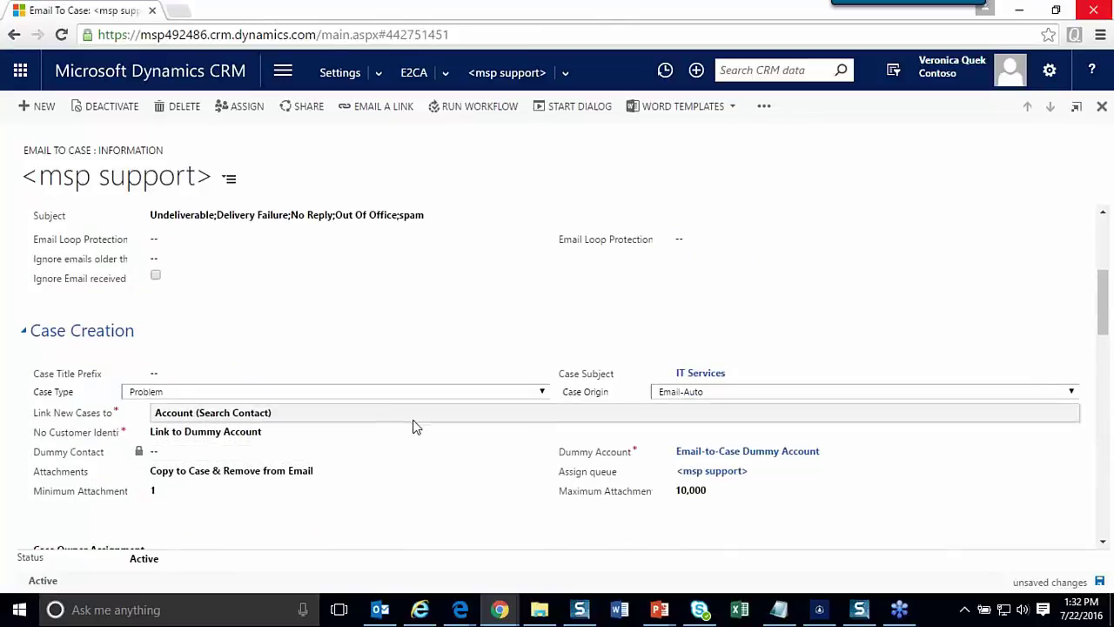
{"action": "scroll", "coordinate": [413, 439], "scroll_direction": "down", "scroll_amount": 5}
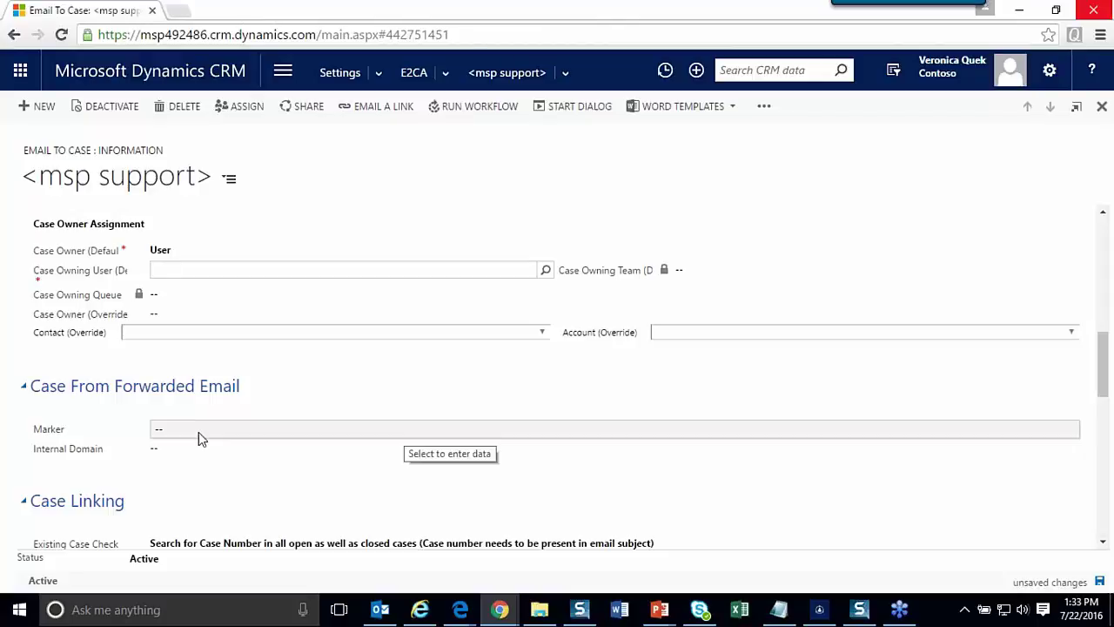
- Type 'F' in Marker, clear it, then scroll up to review the Exclusion subjects
{"action": "left_click", "coordinate": [198, 431]}
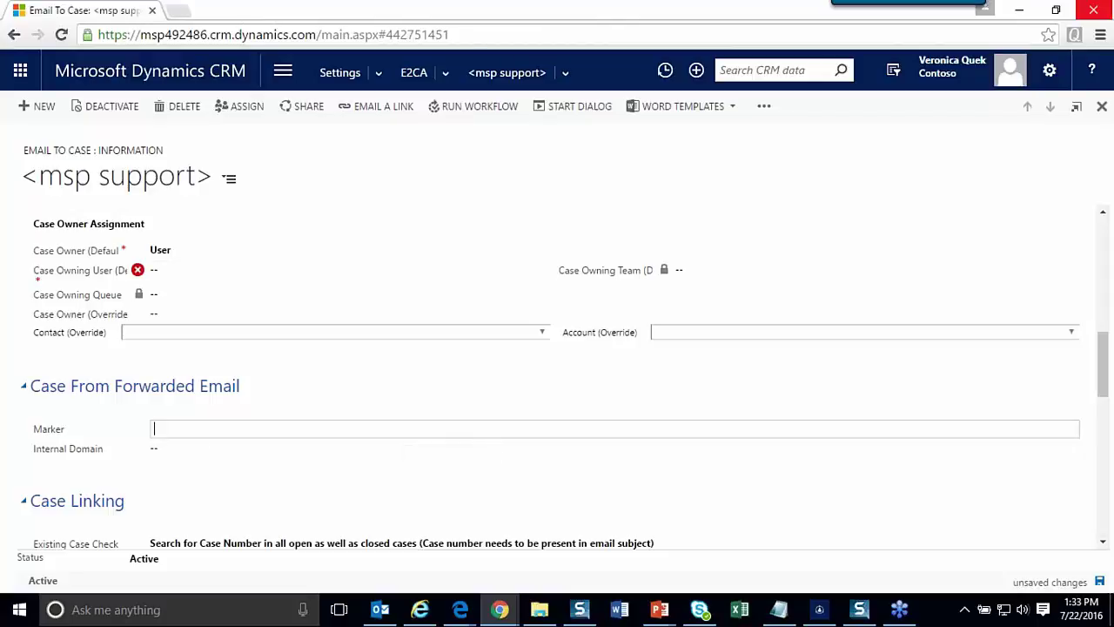
{"action": "type", "text": "F"}
{"action": "left_click", "coordinate": [175, 450]}
{"action": "key", "text": "shift+Tab"}
{"action": "type", "text": "F"}
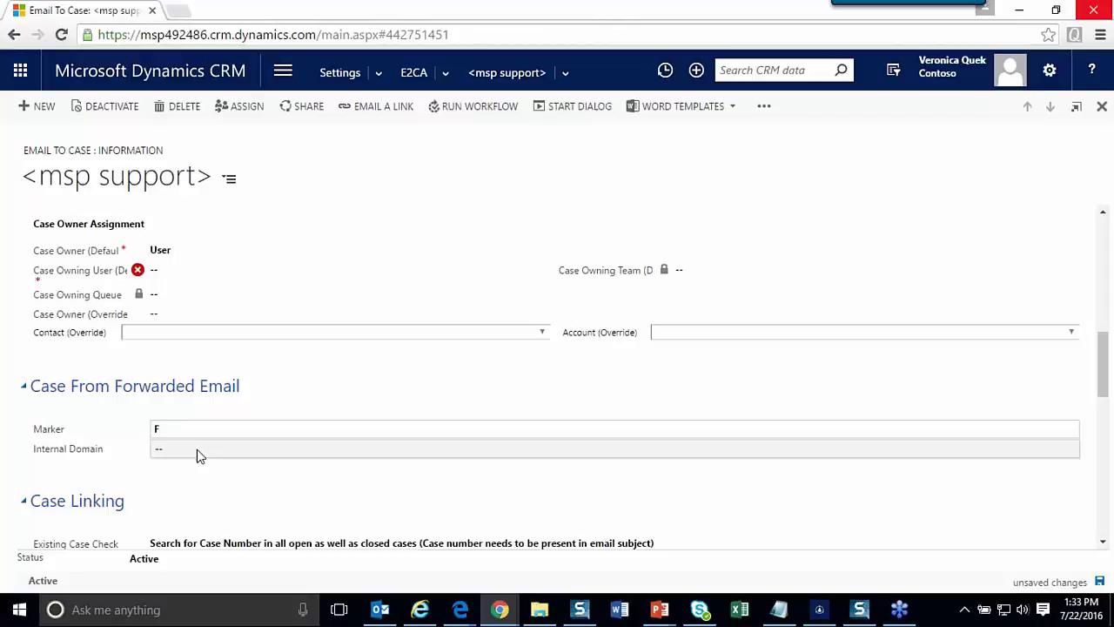
{"action": "key", "text": "BackSpace"}
{"action": "left_click", "coordinate": [185, 449]}
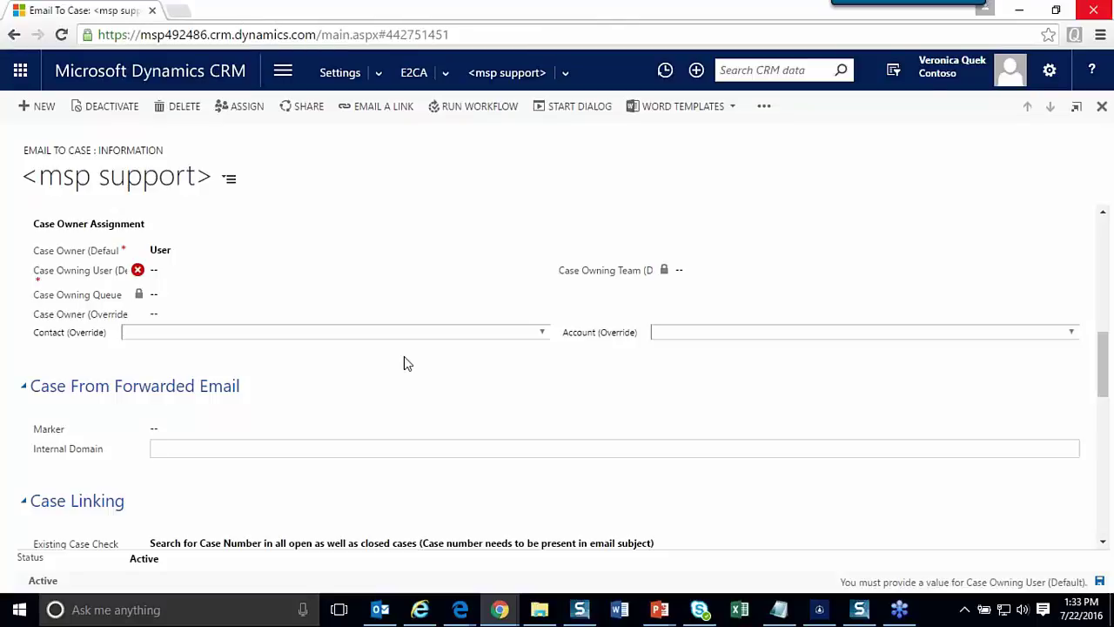
{"action": "scroll", "coordinate": [404, 356], "scroll_direction": "up", "scroll_amount": 4}
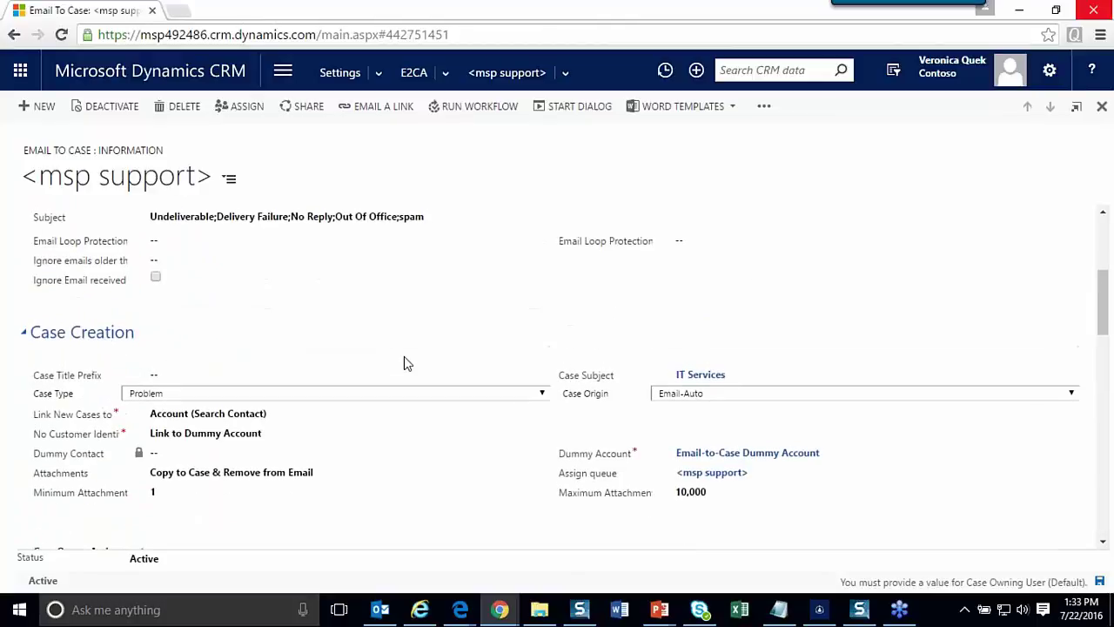
{"action": "scroll", "coordinate": [404, 363], "scroll_direction": "up", "scroll_amount": 3}
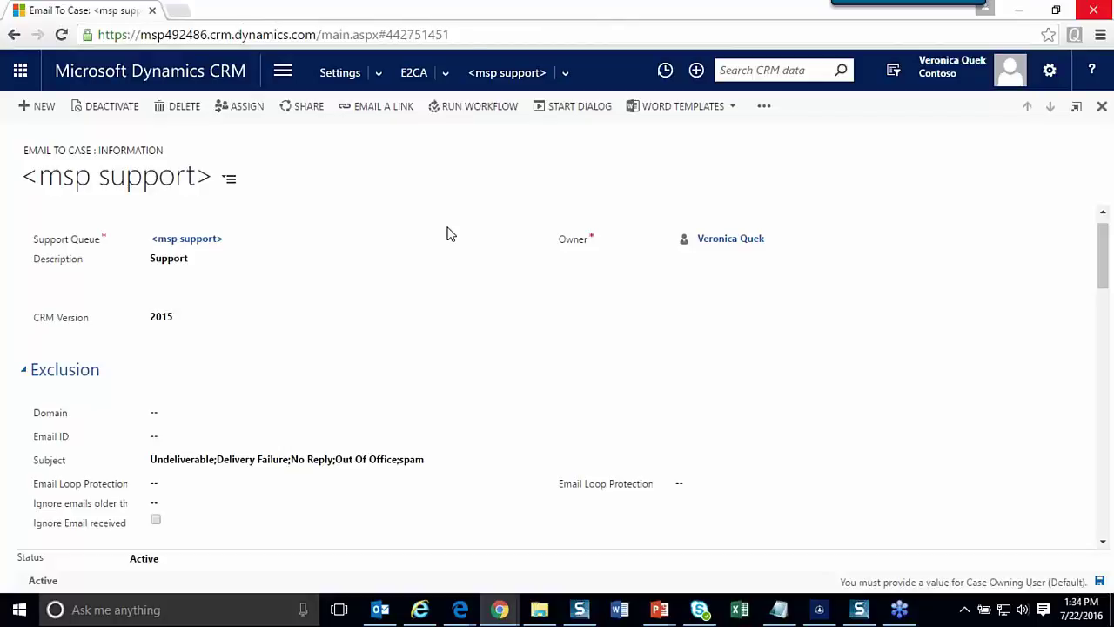
- Discard the unsaved <msp support> edits and go to the Service > Cases list
{"action": "left_click", "coordinate": [413, 73]}
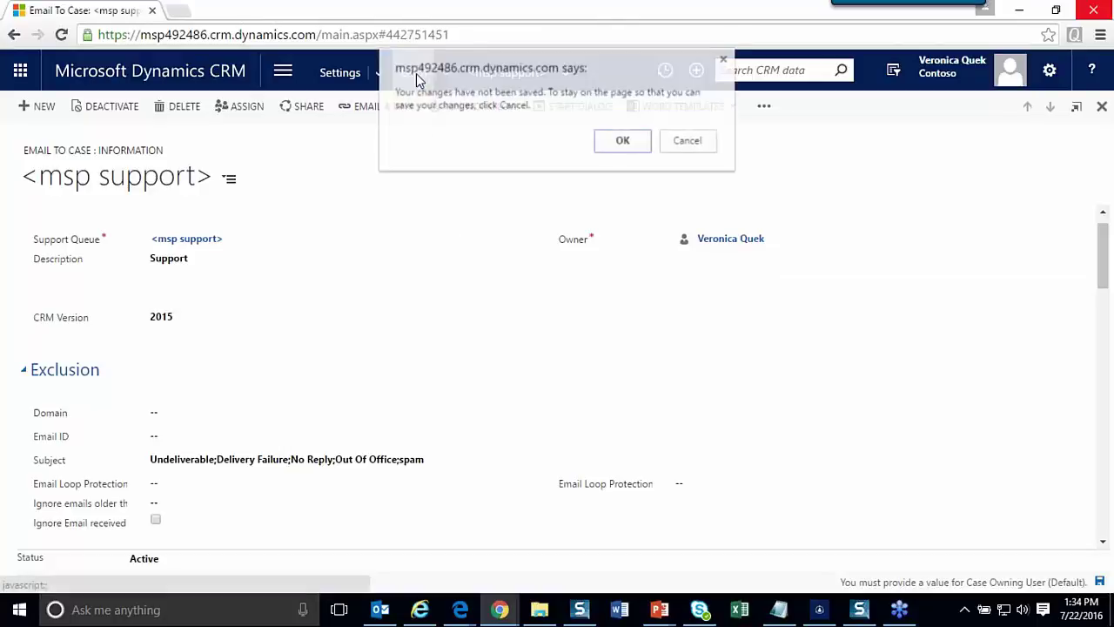
{"action": "left_click", "coordinate": [608, 140]}
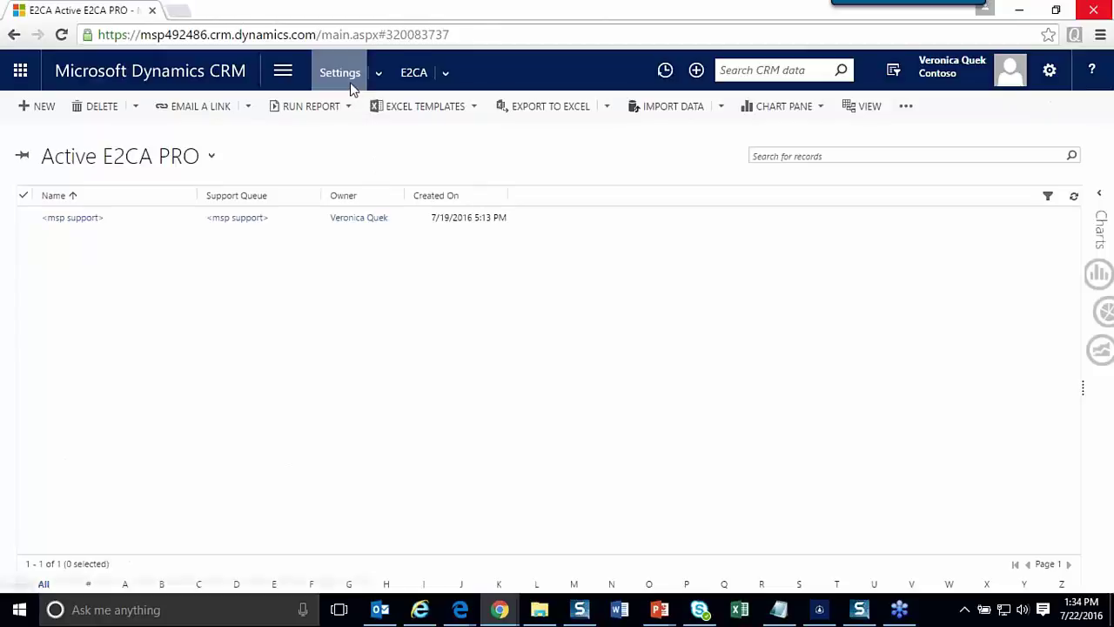
{"action": "left_click", "coordinate": [283, 73]}
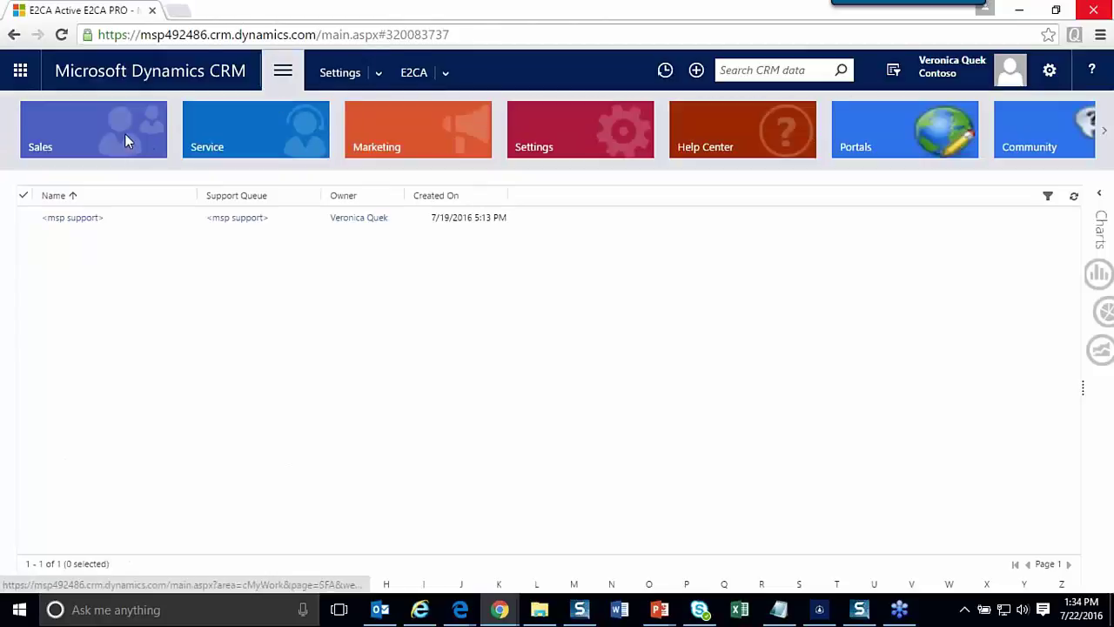
{"action": "mouse_move", "coordinate": [257, 130]}
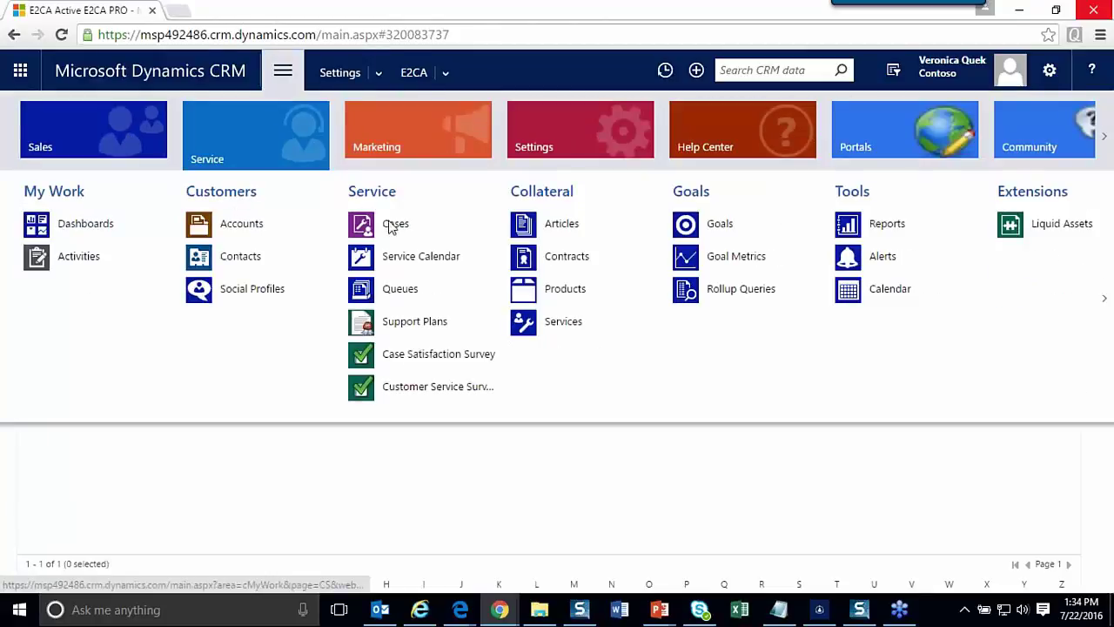
{"action": "left_click", "coordinate": [392, 224]}
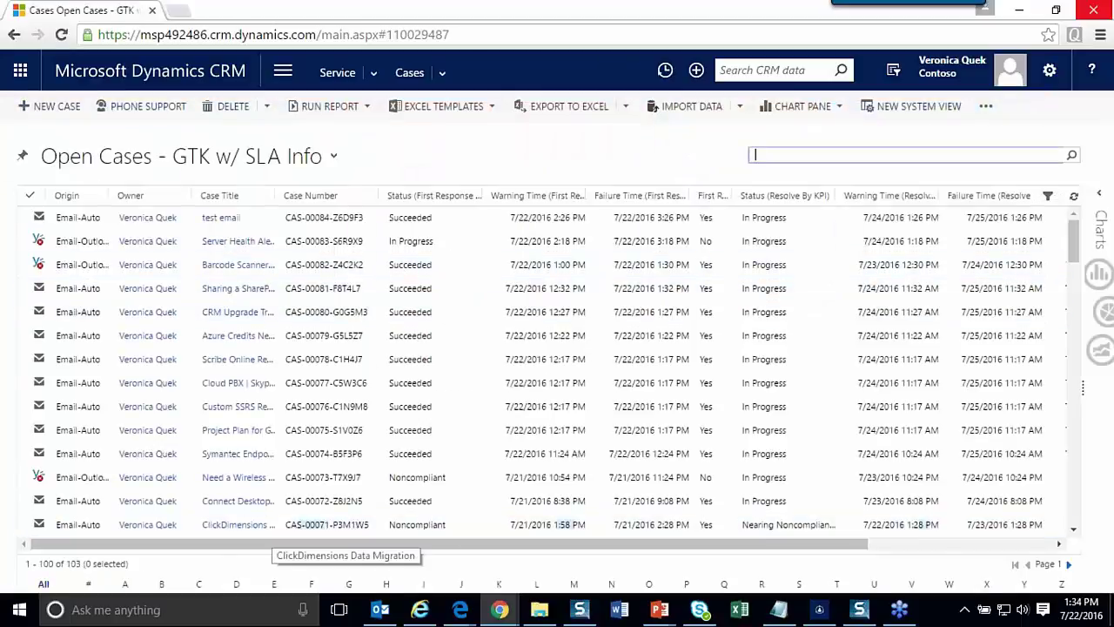
- Launch QGate Breeze from the Windows Start menu tiles
{"action": "left_click", "coordinate": [19, 609]}
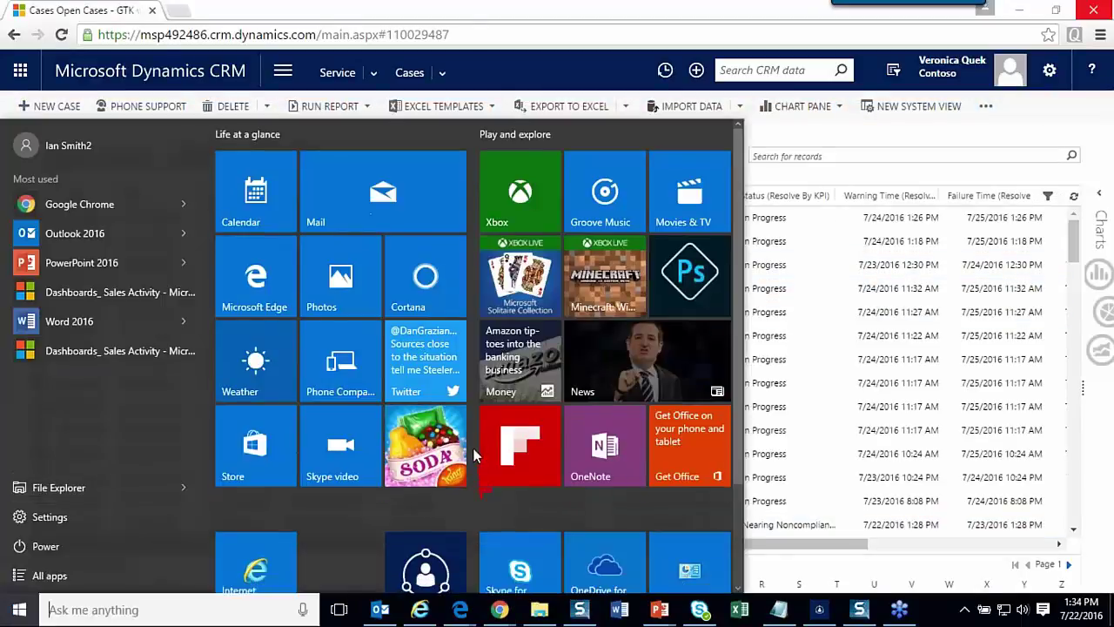
{"action": "scroll", "coordinate": [474, 455], "scroll_direction": "down", "scroll_amount": 2}
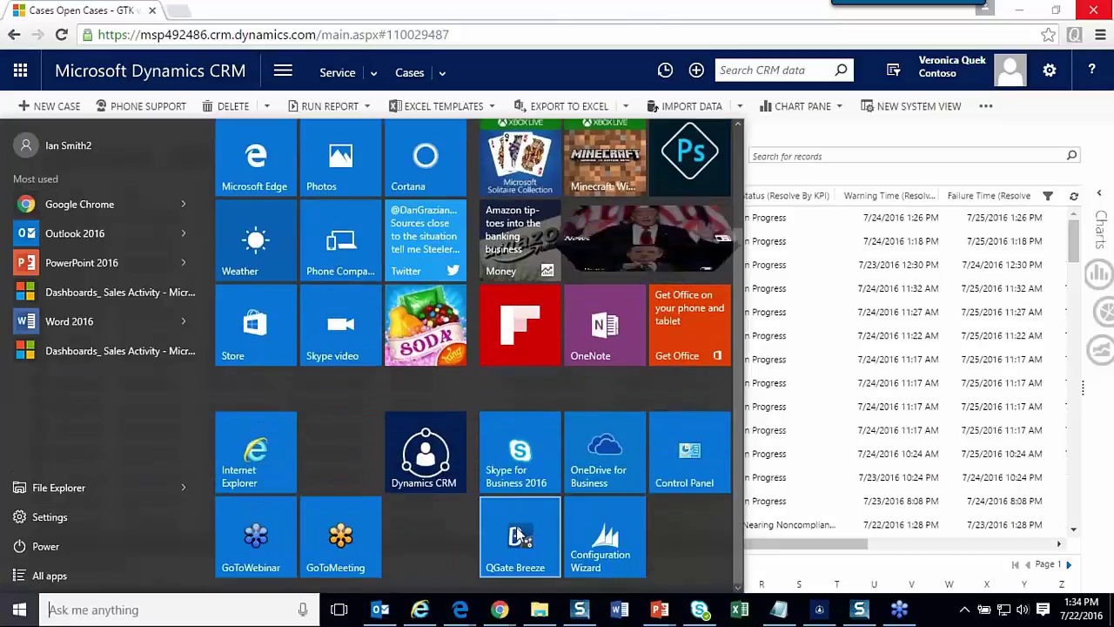
{"action": "left_click", "coordinate": [500, 488]}
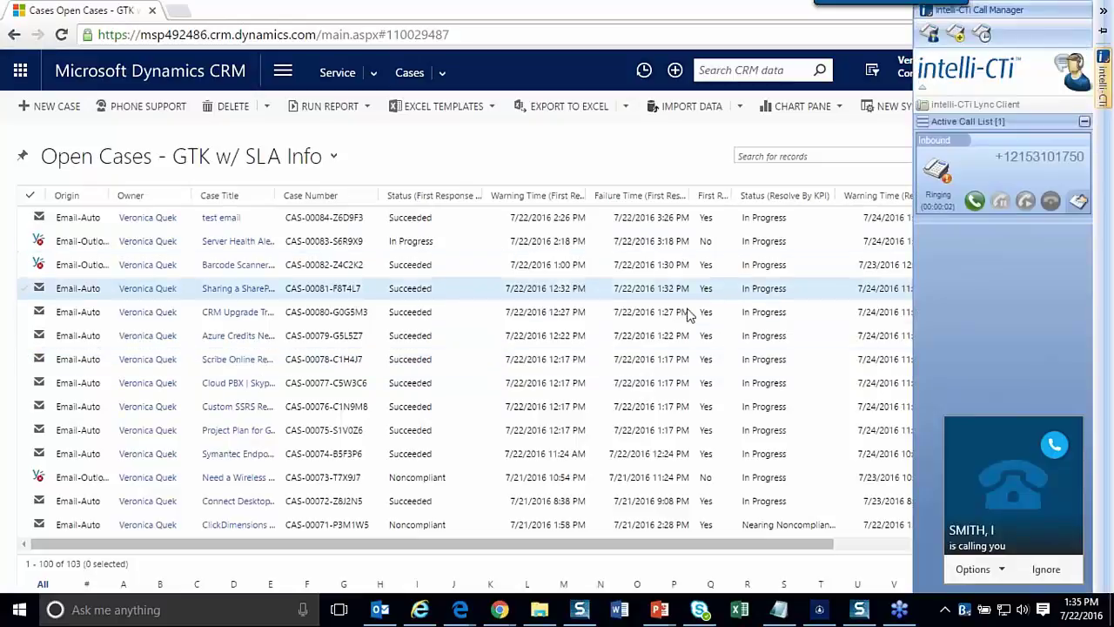
- Answer the incoming call and open the caller's System Integrators, Inc. account
{"action": "left_click", "coordinate": [975, 202]}
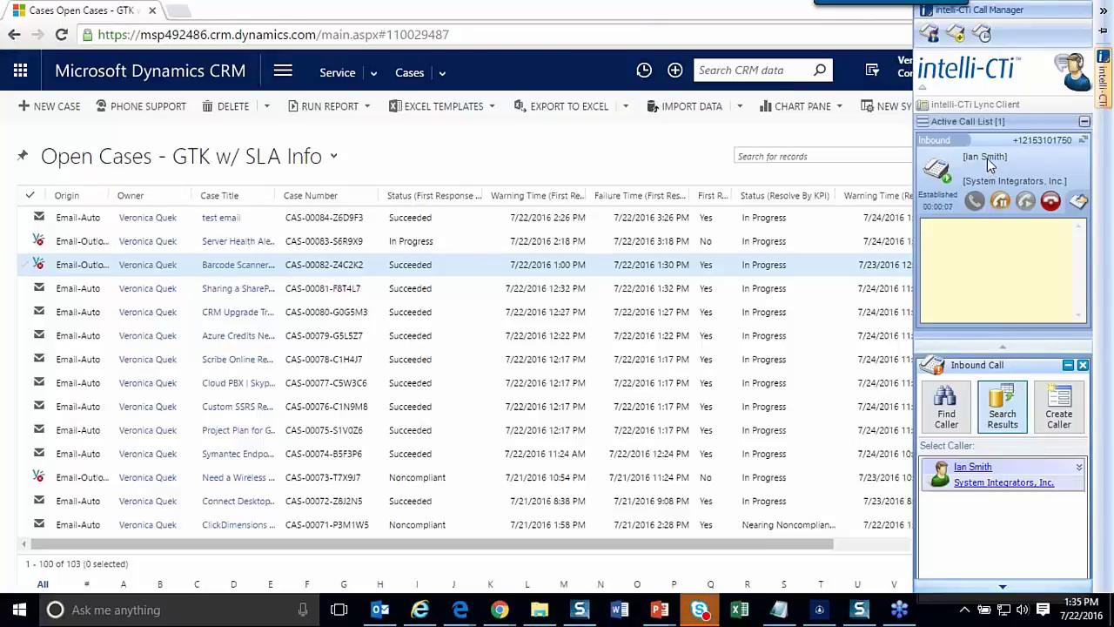
{"action": "left_click", "coordinate": [1003, 488]}
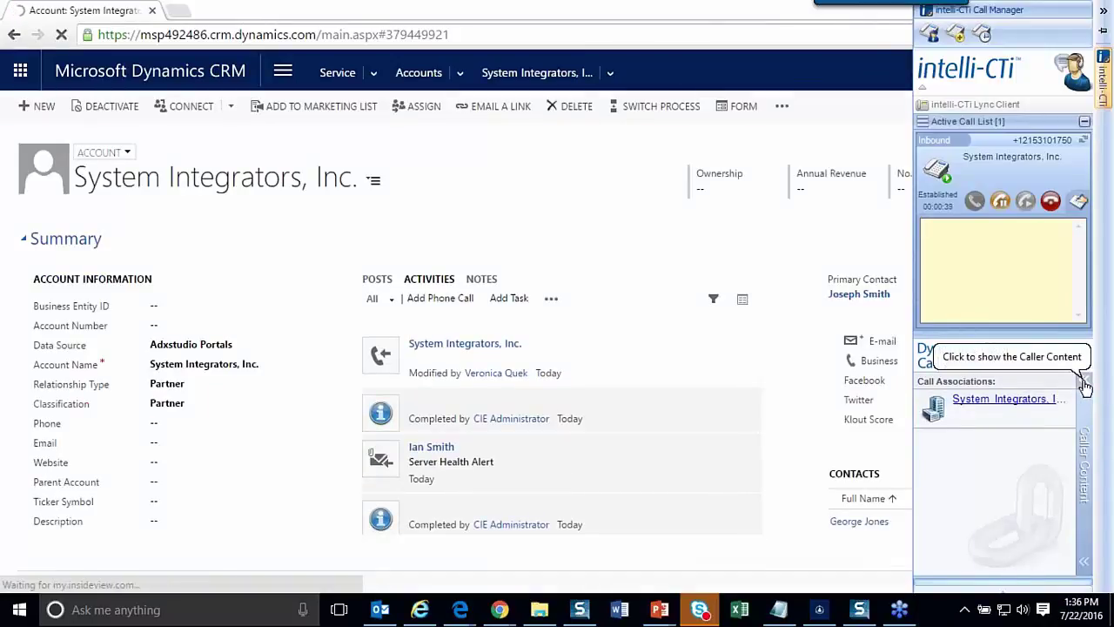
- Switch the Call Assistant's Caller Content to Cases and select Barcode Scanner Integration
{"action": "left_click", "coordinate": [1084, 384]}
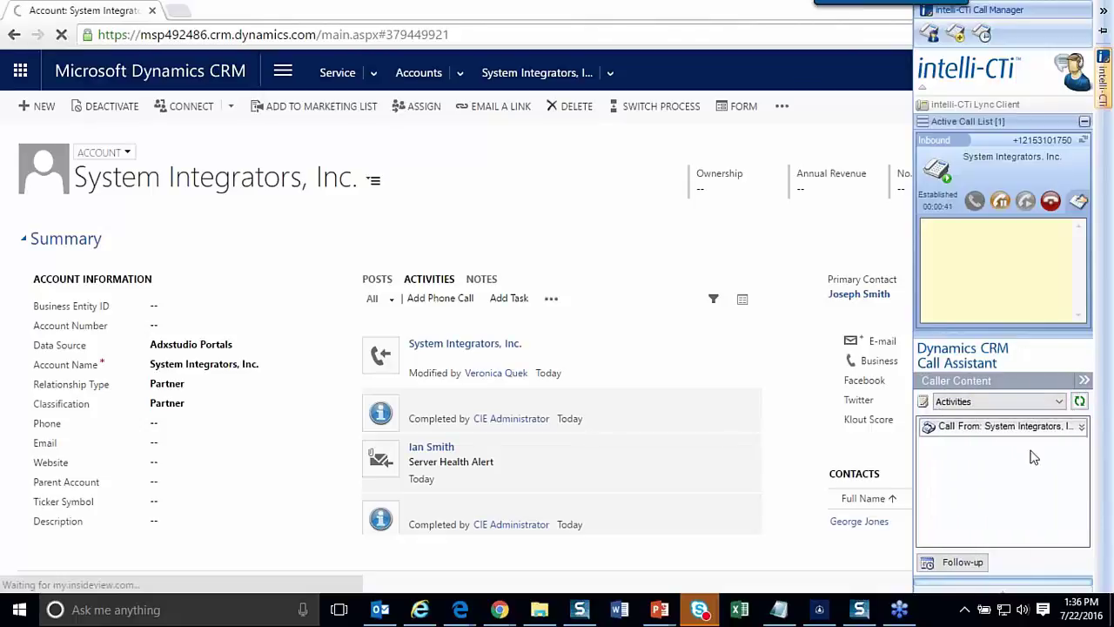
{"action": "left_click", "coordinate": [1059, 401]}
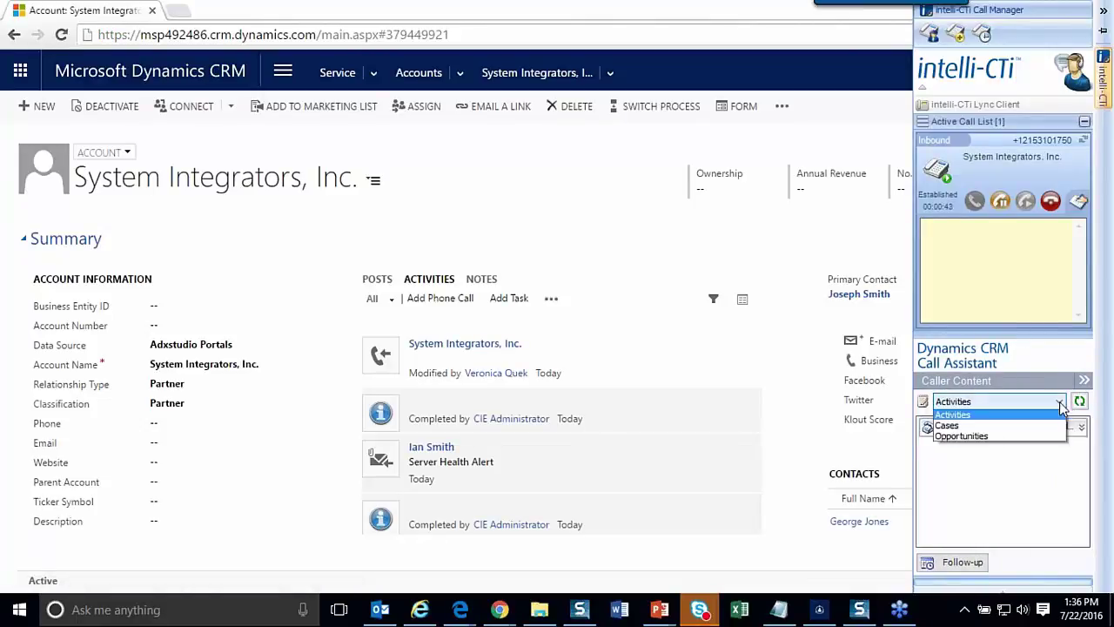
{"action": "left_click", "coordinate": [953, 426]}
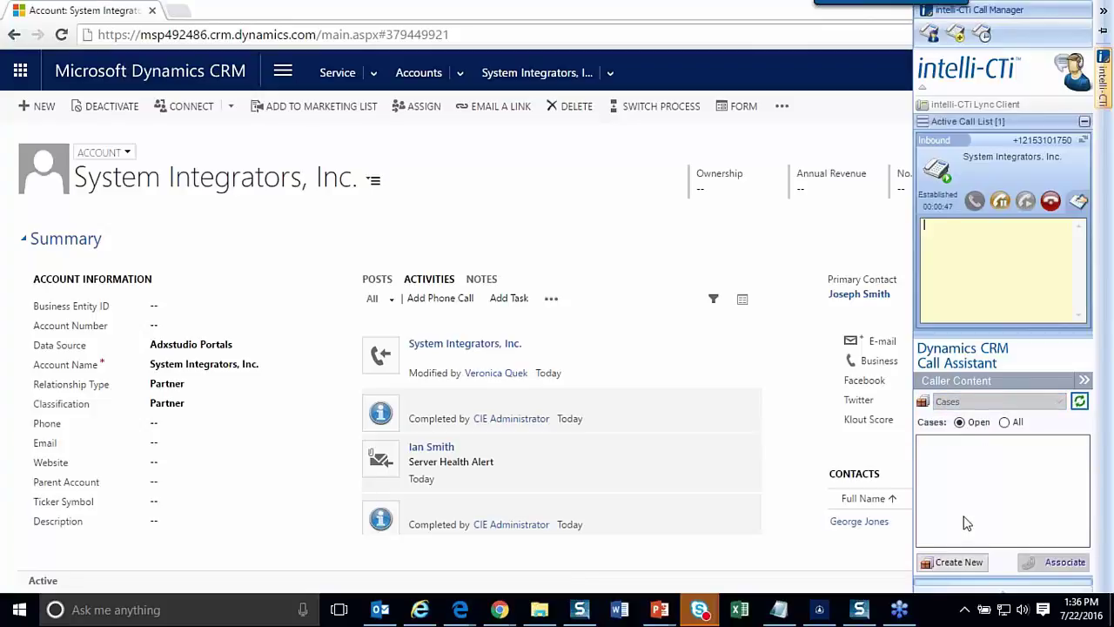
{"action": "left_click", "coordinate": [1024, 237]}
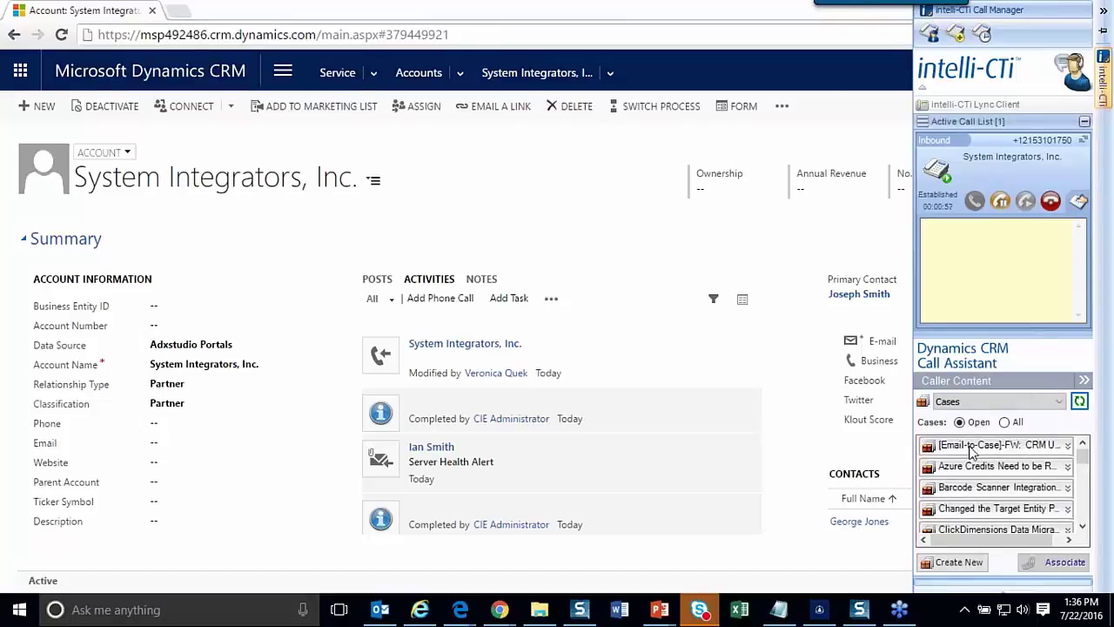
{"action": "left_click", "coordinate": [977, 490]}
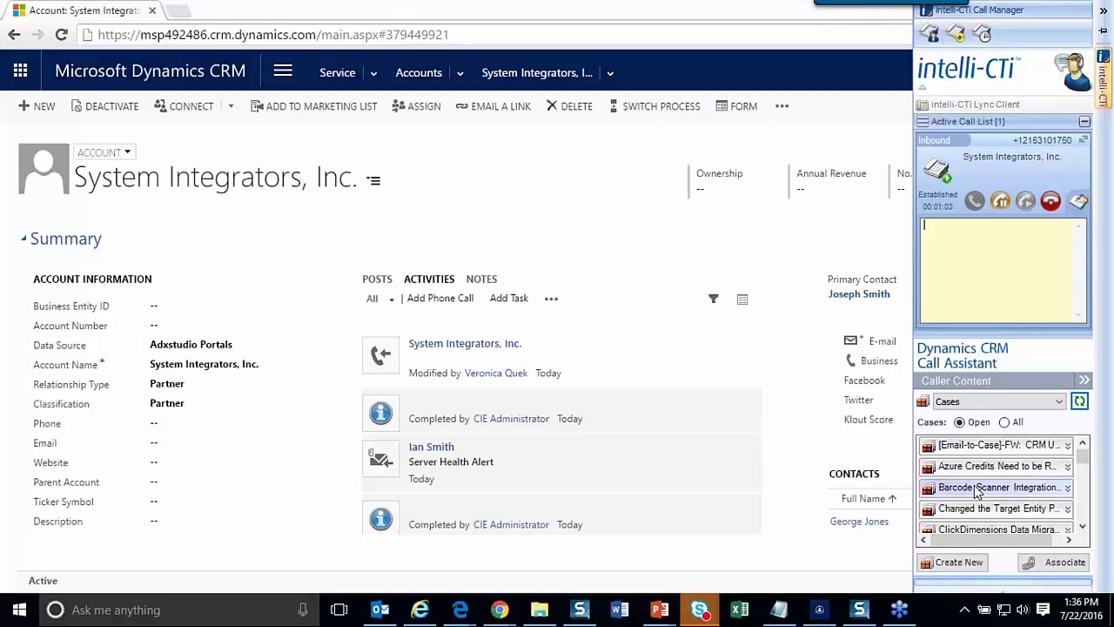
- Associate the Barcode Scanner case and note 'Looking for barcode scanner solution.'
{"action": "left_click", "coordinate": [1060, 563]}
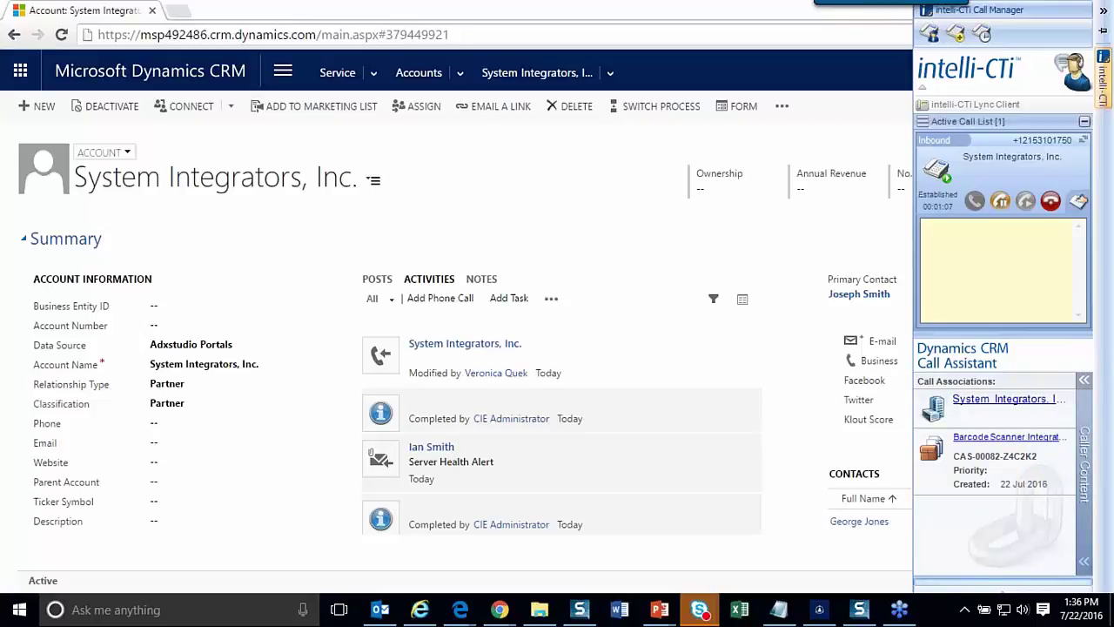
{"action": "left_click", "coordinate": [996, 265]}
{"action": "type", "text": "Looking for barcode scanner solution."}
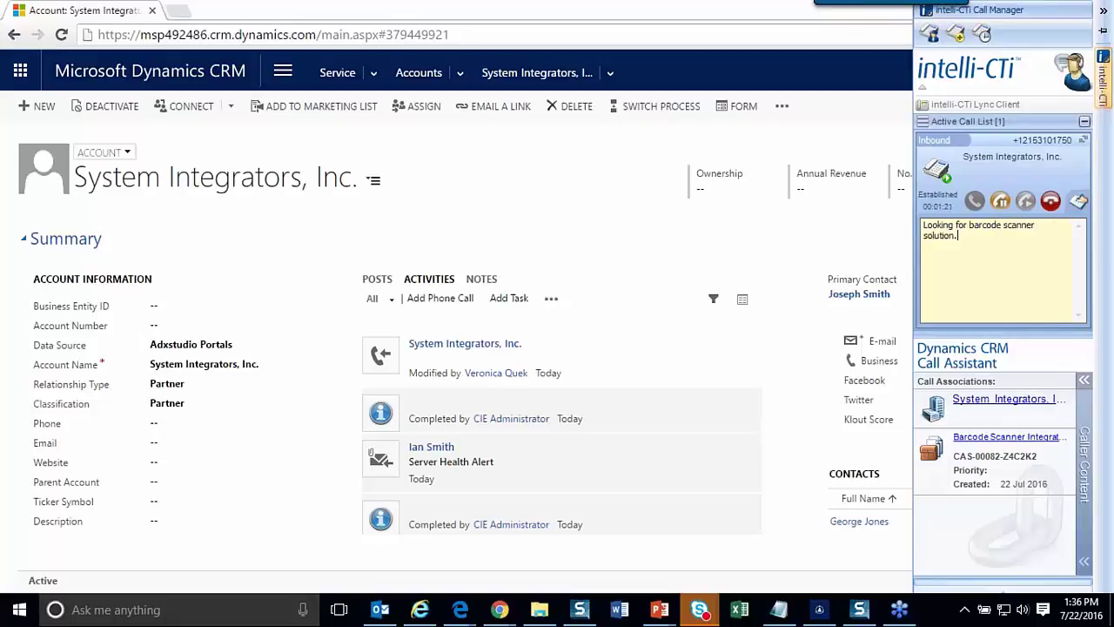
- Hang up the call and choose Manage in CRM for the related case
{"action": "left_click", "coordinate": [1051, 202]}
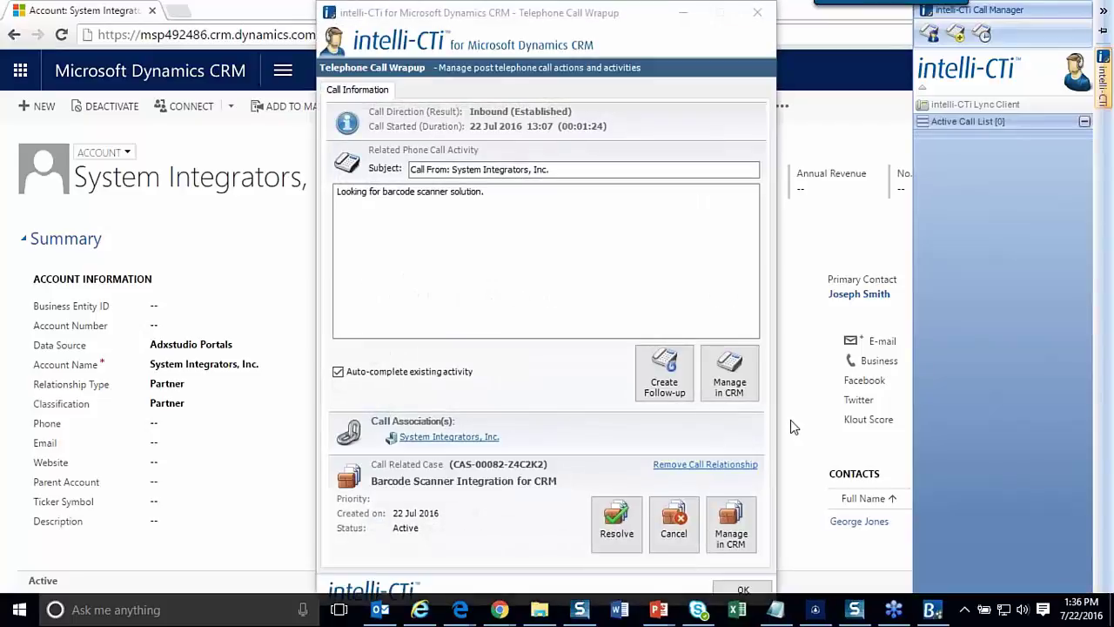
{"action": "left_click", "coordinate": [735, 536]}
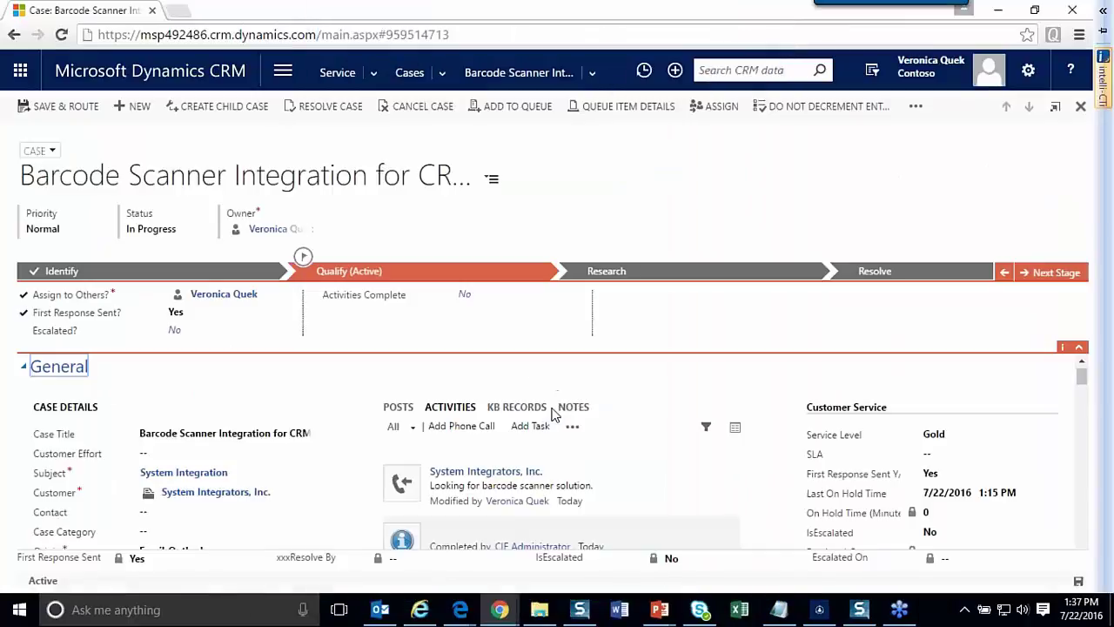
- Complete the case's logged phone call activity about the barcode scanner request
{"action": "scroll", "coordinate": [552, 413], "scroll_direction": "down", "scroll_amount": 1}
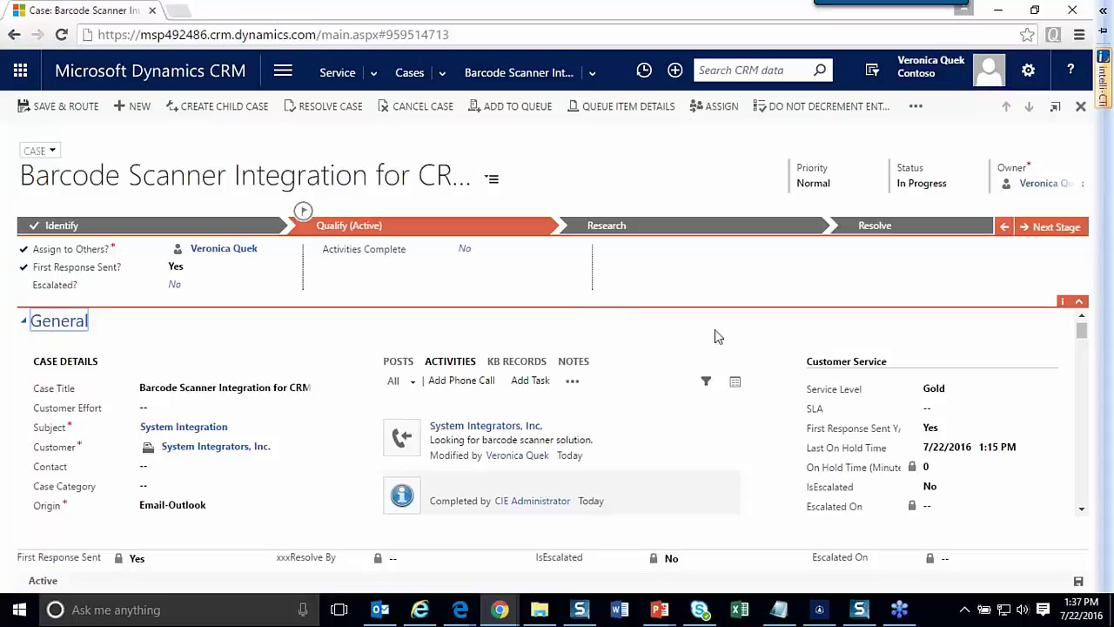
{"action": "scroll", "coordinate": [778, 338], "scroll_direction": "down", "scroll_amount": 1}
{"action": "scroll", "coordinate": [779, 339], "scroll_direction": "up", "scroll_amount": 1}
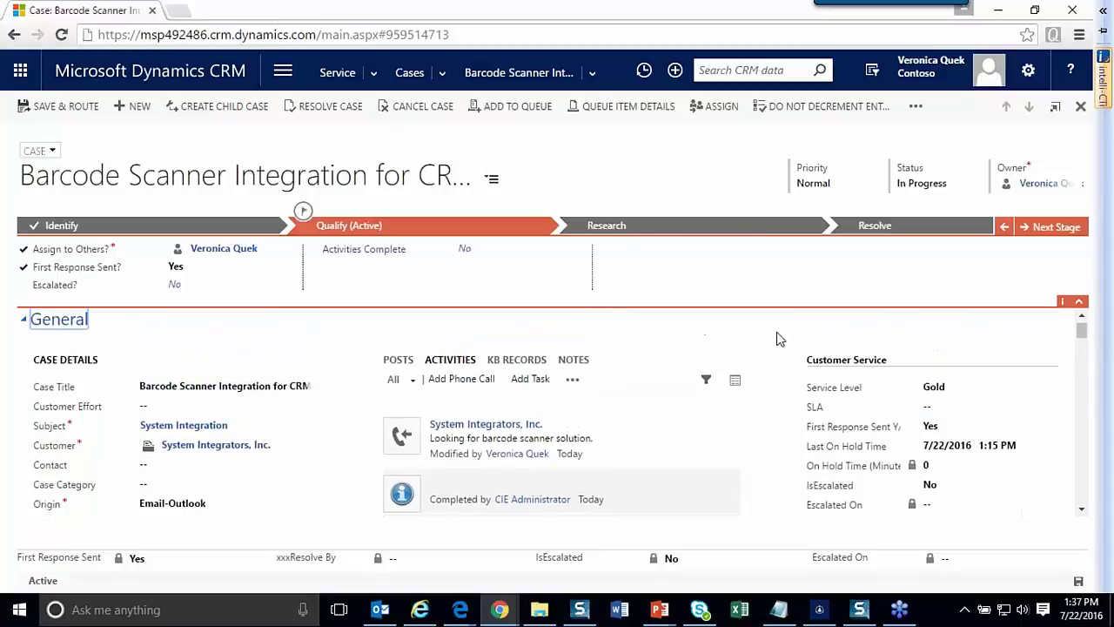
{"action": "scroll", "coordinate": [778, 338], "scroll_direction": "down", "scroll_amount": 1}
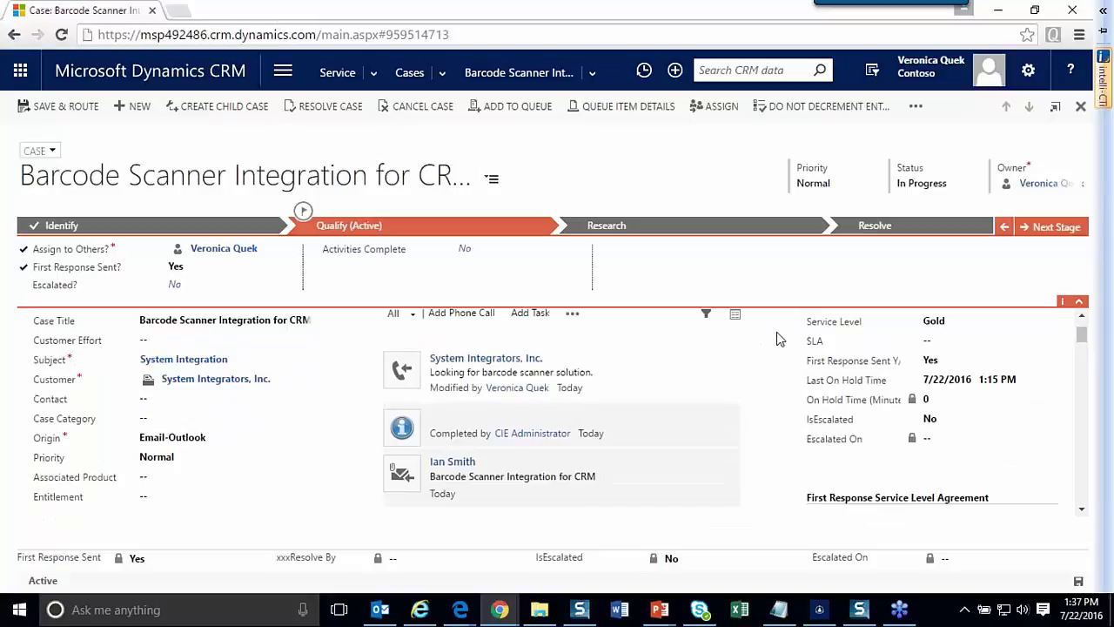
{"action": "scroll", "coordinate": [778, 337], "scroll_direction": "up", "scroll_amount": 1}
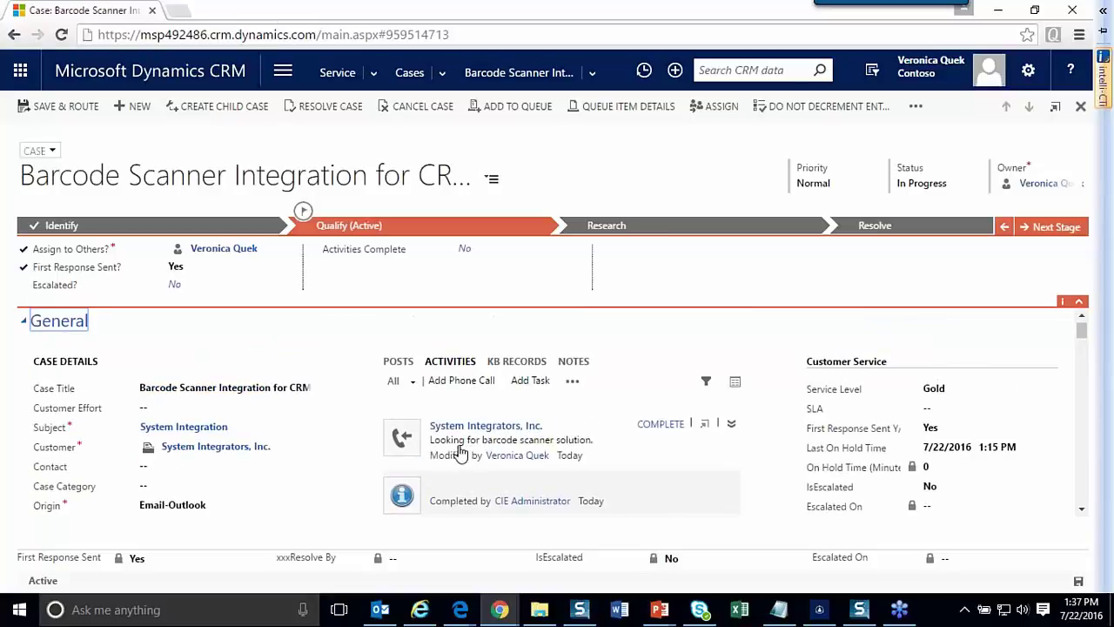
{"action": "left_click", "coordinate": [661, 427]}
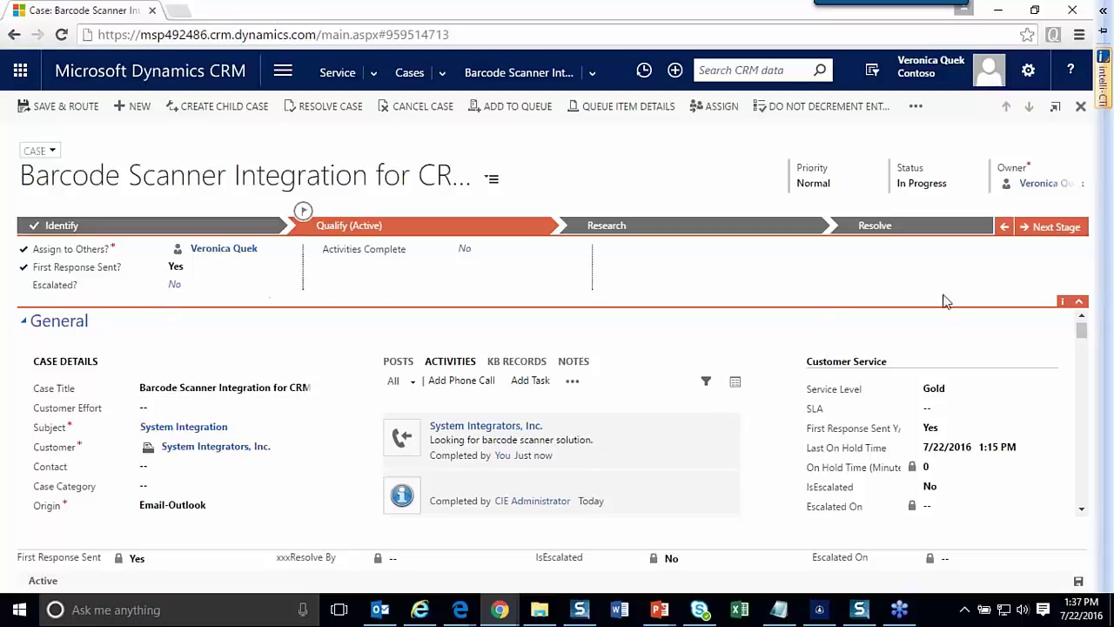
- Move the case to the Research stage and check its First Response and Resolution SLA timings
{"action": "left_click", "coordinate": [1053, 232]}
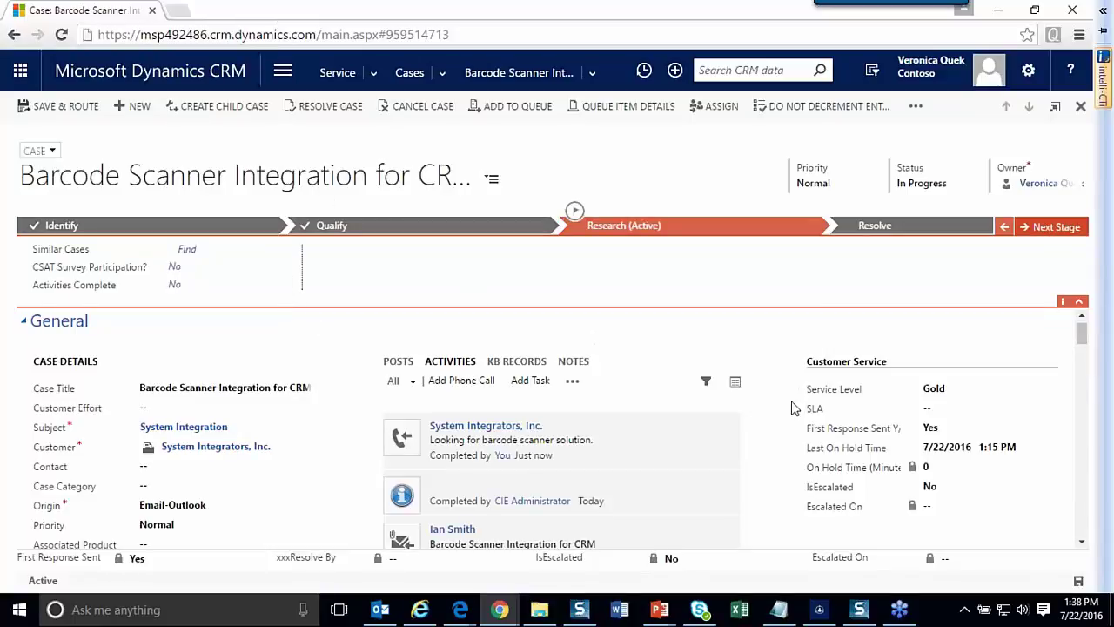
{"action": "scroll", "coordinate": [793, 418], "scroll_direction": "down", "scroll_amount": 1}
{"action": "scroll", "coordinate": [793, 417], "scroll_direction": "down", "scroll_amount": 3}
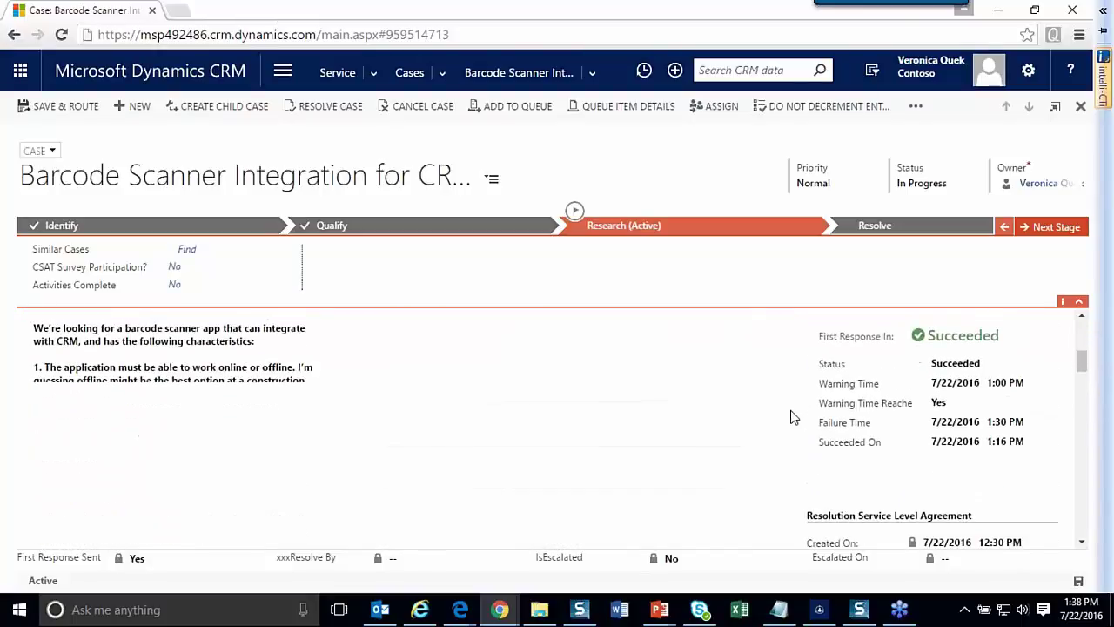
{"action": "scroll", "coordinate": [790, 416], "scroll_direction": "up", "scroll_amount": 3}
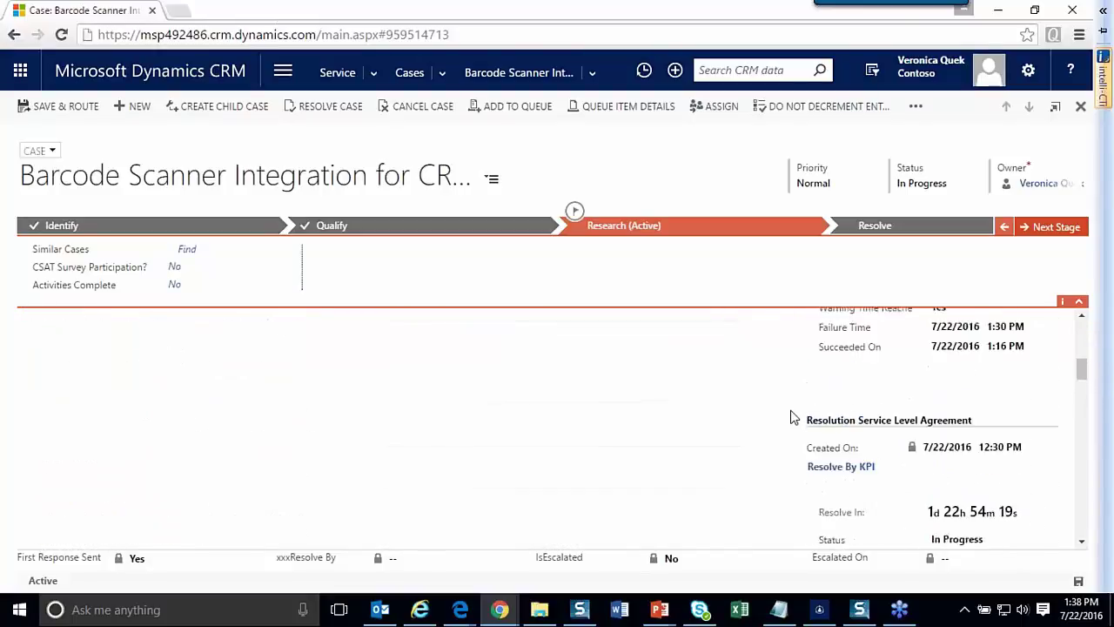
{"action": "scroll", "coordinate": [862, 435], "scroll_direction": "down", "scroll_amount": 2}
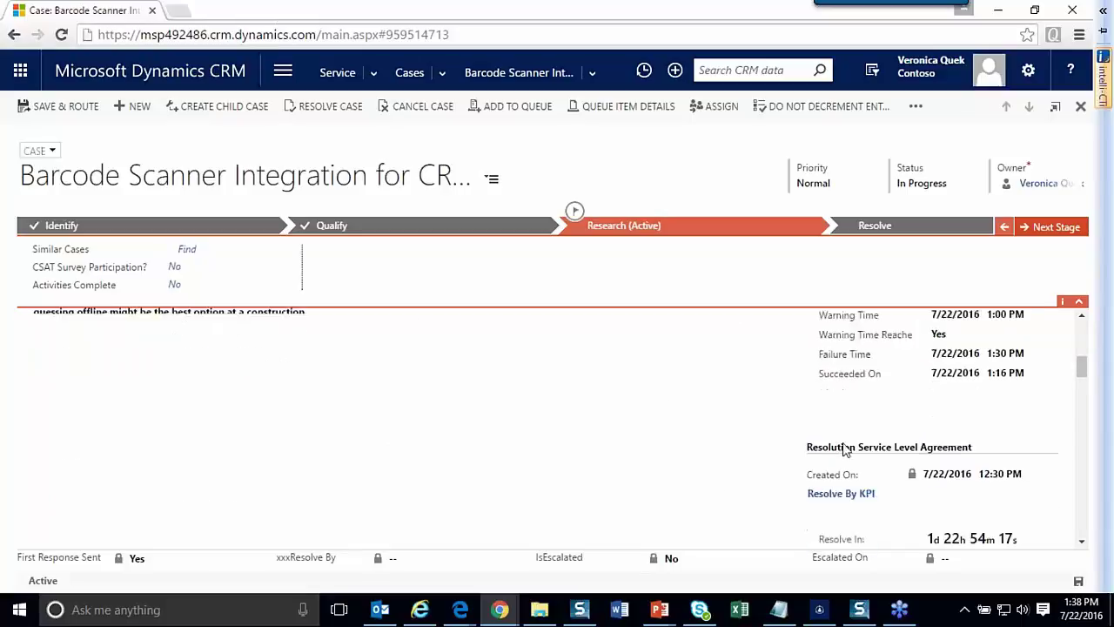
{"action": "scroll", "coordinate": [853, 452], "scroll_direction": "up", "scroll_amount": 3}
{"action": "scroll", "coordinate": [853, 448], "scroll_direction": "up", "scroll_amount": 3}
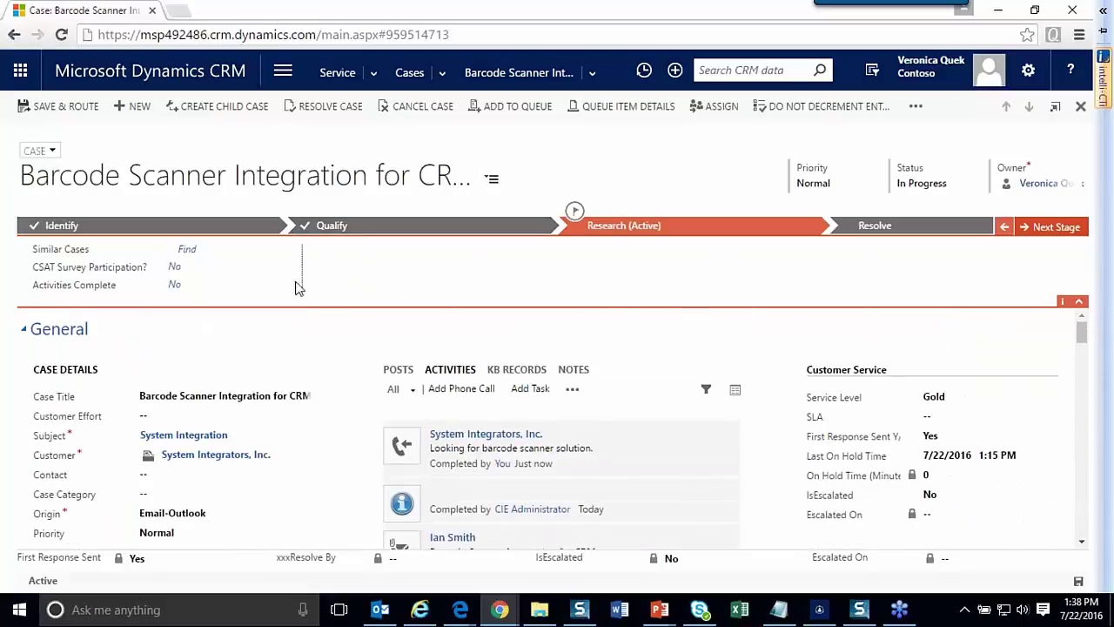
- Open Find Similar Cases and filter by the IT Services Printers / Faxes / Copiers / Scanners subject
{"action": "left_click", "coordinate": [206, 255]}
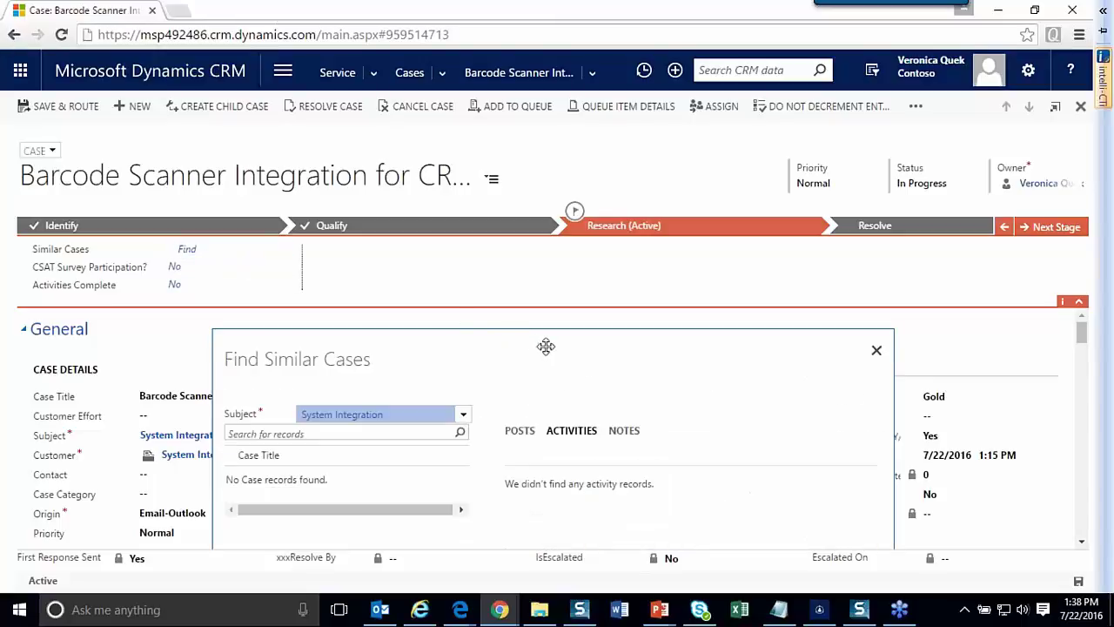
{"action": "left_click_drag", "start_coordinate": [544, 347], "coordinate": [564, 165]}
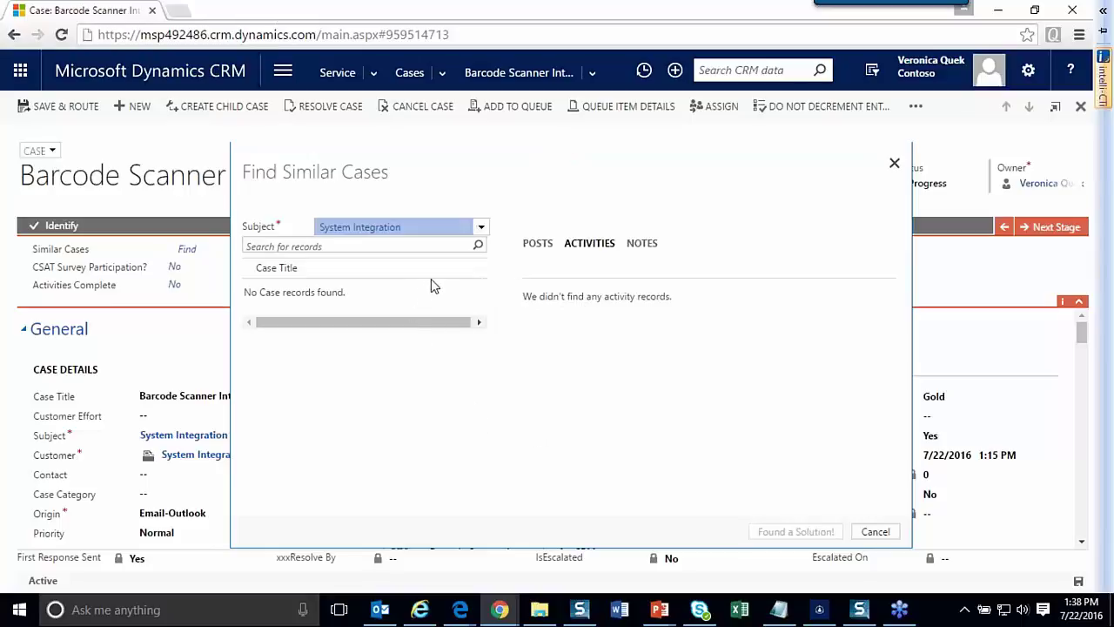
{"action": "left_click", "coordinate": [481, 229]}
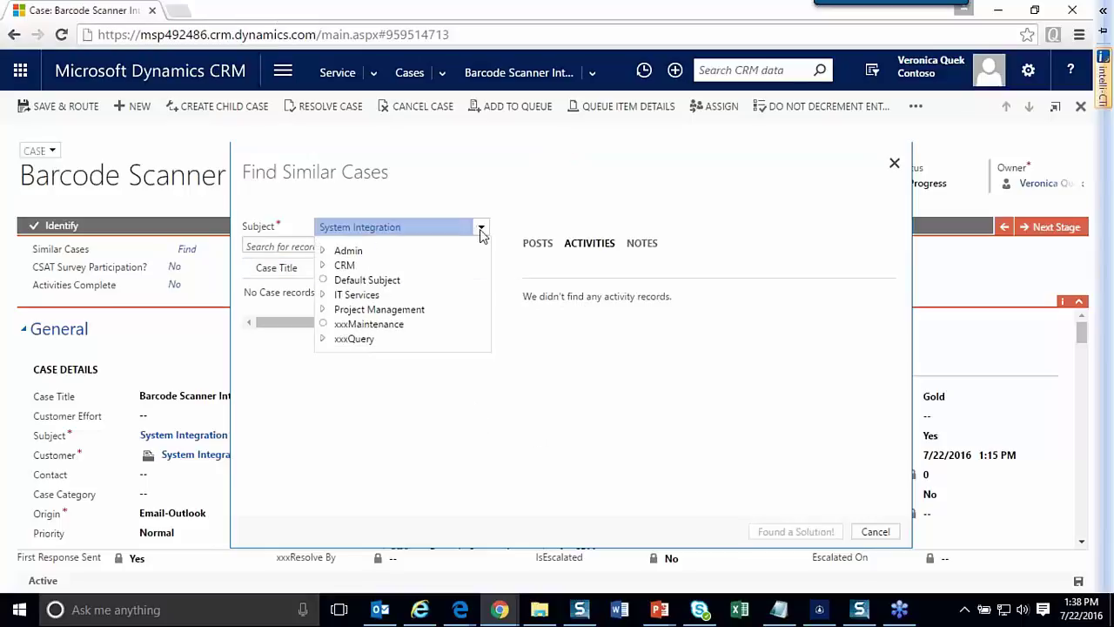
{"action": "left_click", "coordinate": [323, 295]}
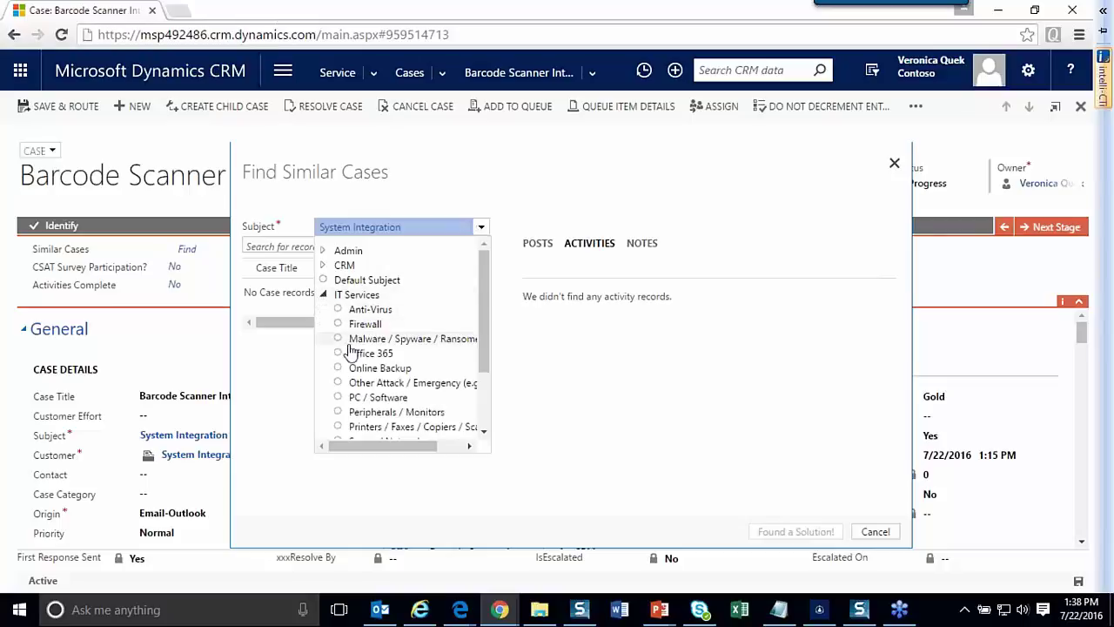
{"action": "scroll", "coordinate": [375, 365], "scroll_direction": "down", "scroll_amount": 3}
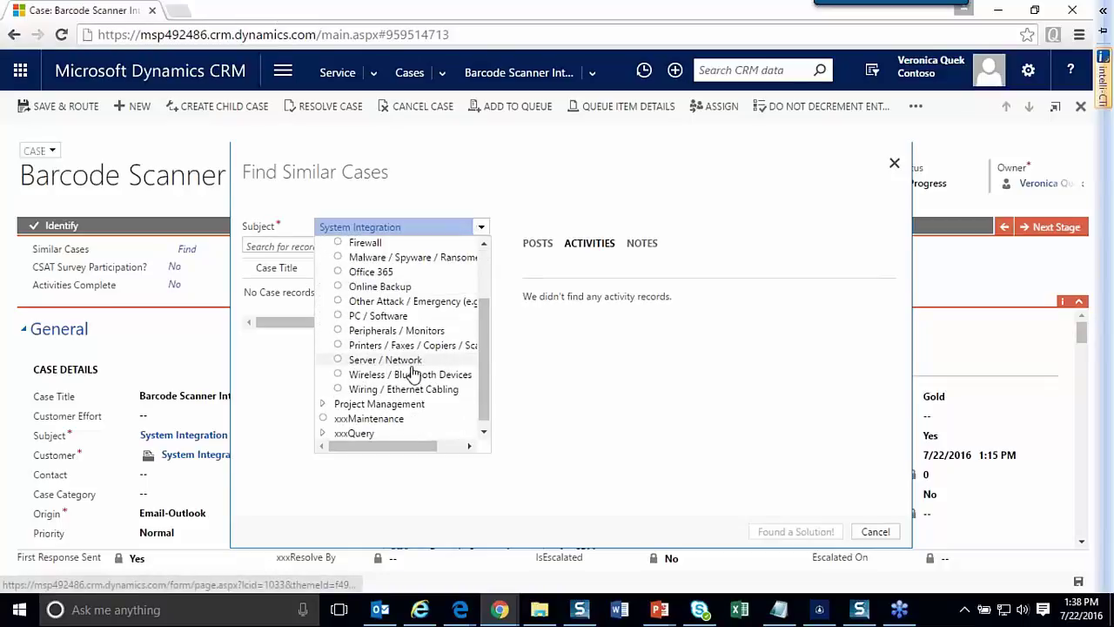
{"action": "left_click", "coordinate": [349, 346]}
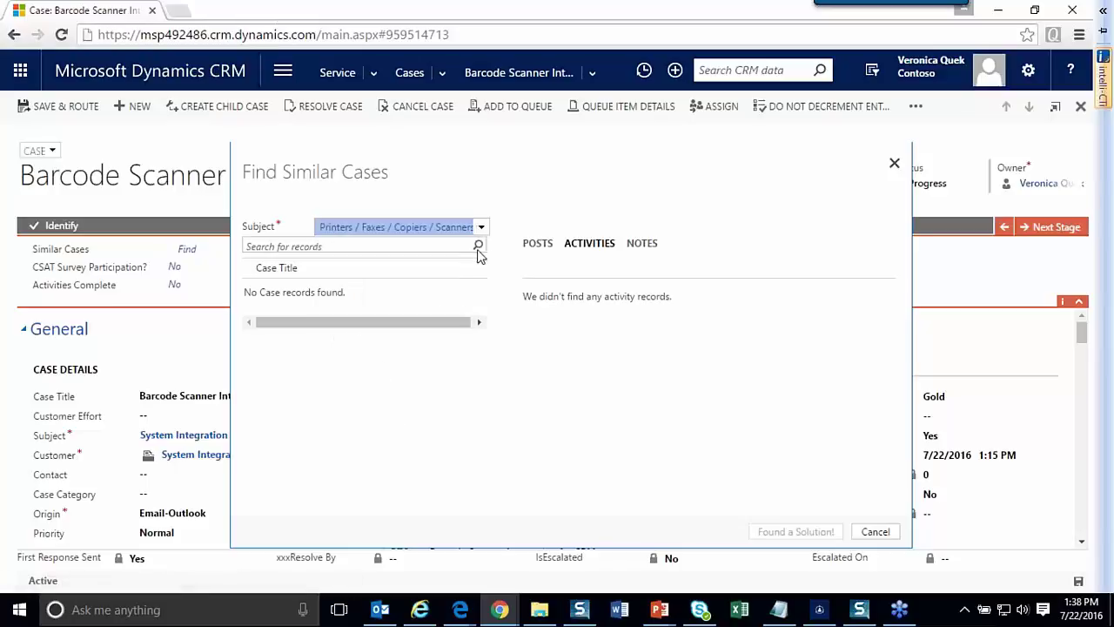
- Search the similar cases for 'Printer', then for '3d'
{"action": "left_click", "coordinate": [274, 249]}
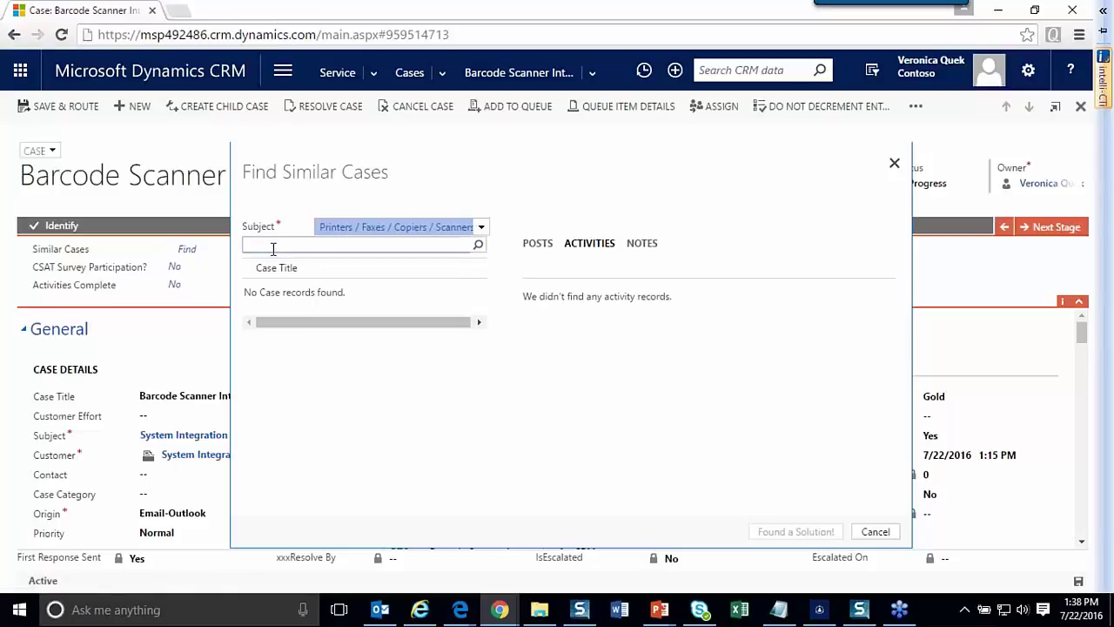
{"action": "type", "text": "Printer"}
{"action": "left_click", "coordinate": [477, 244]}
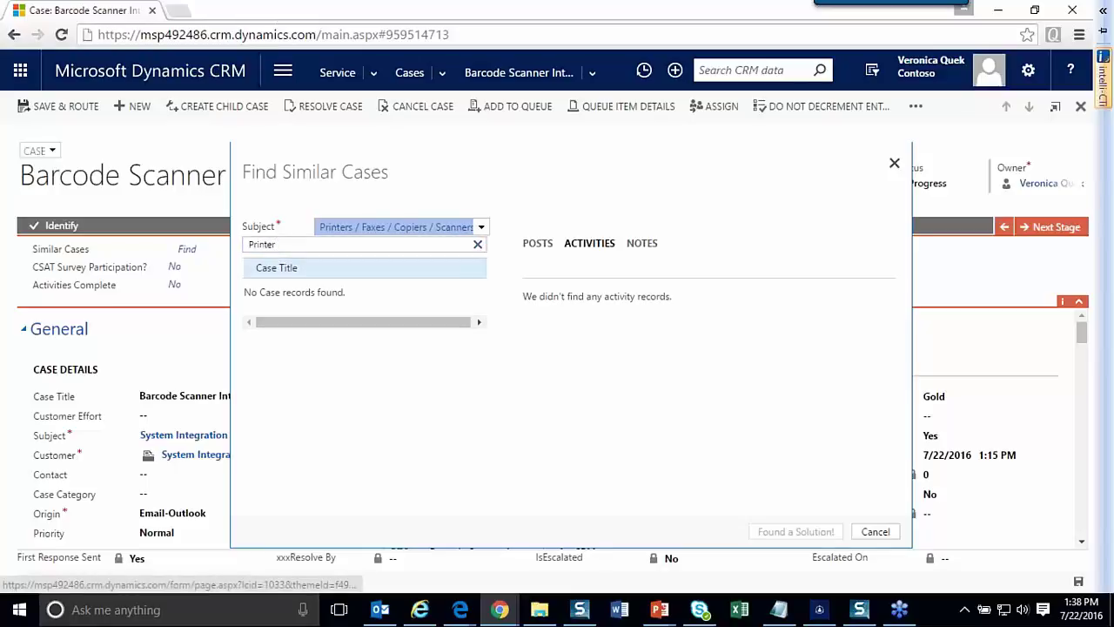
{"action": "triple_click", "coordinate": [354, 246]}
{"action": "type", "text": "3"}
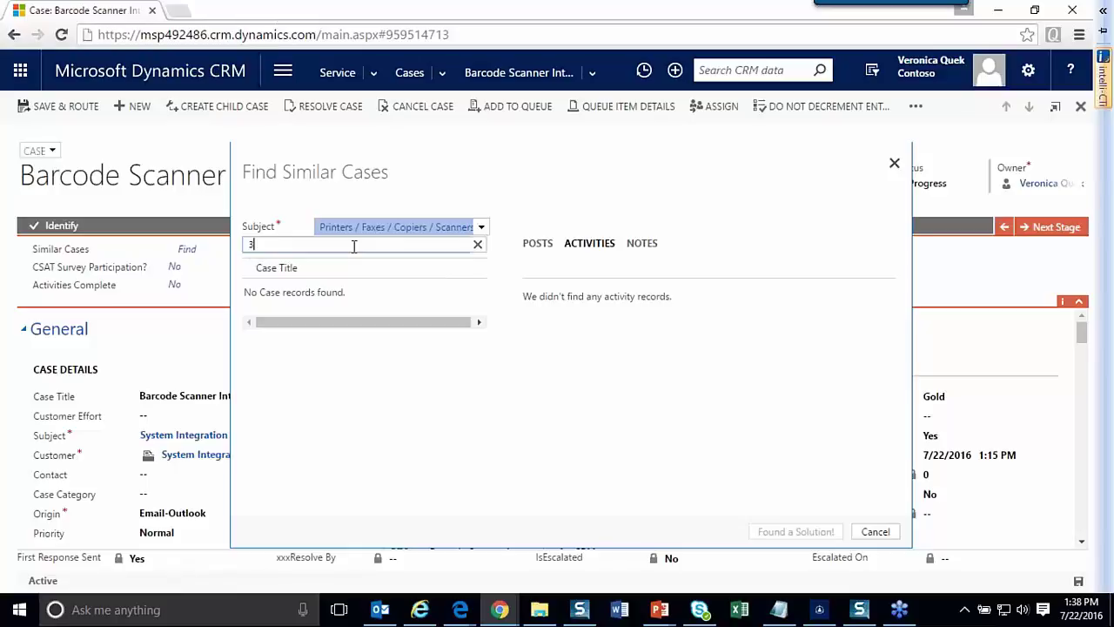
{"action": "type", "text": "d"}
{"action": "left_click", "coordinate": [477, 244]}
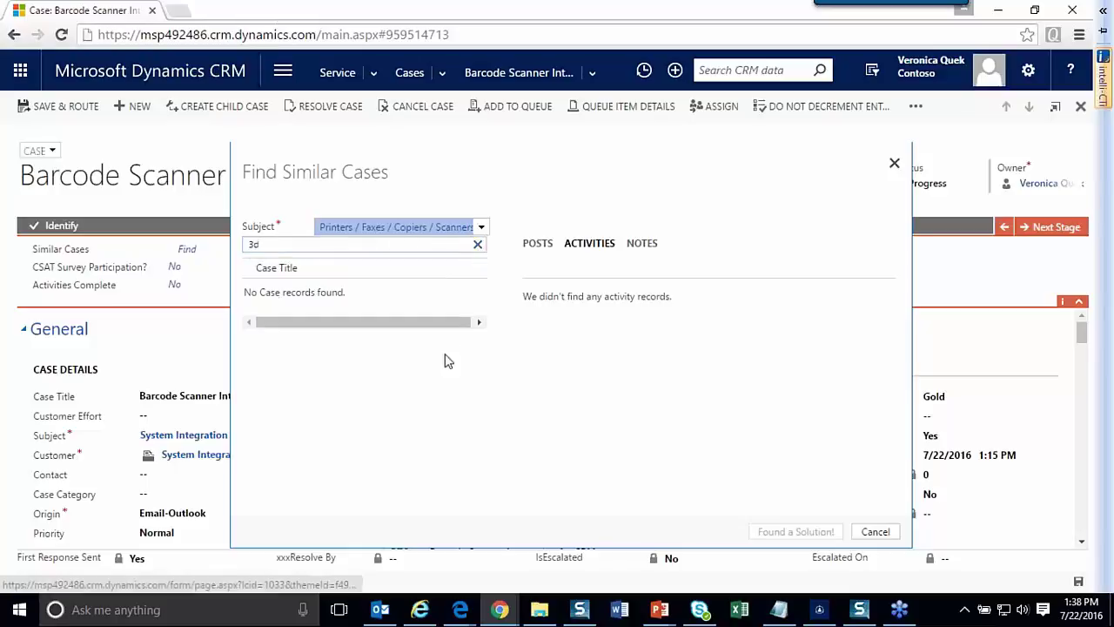
- Filter by the Admin > Orders / Shipments subject and clear the '3d' search term
{"action": "left_click", "coordinate": [479, 230]}
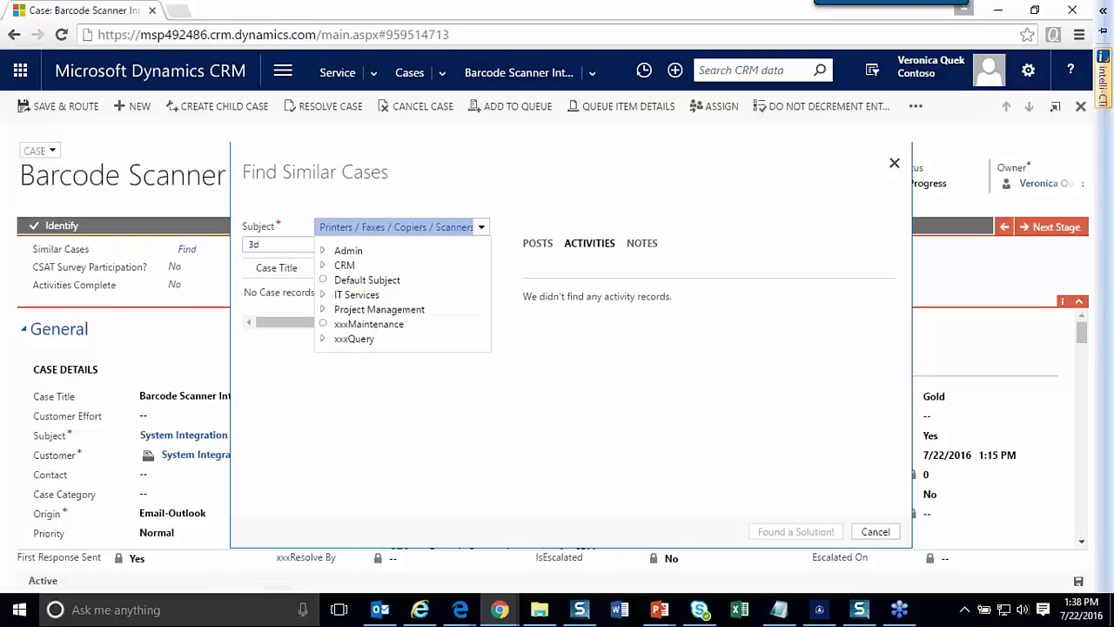
{"action": "left_click", "coordinate": [325, 298]}
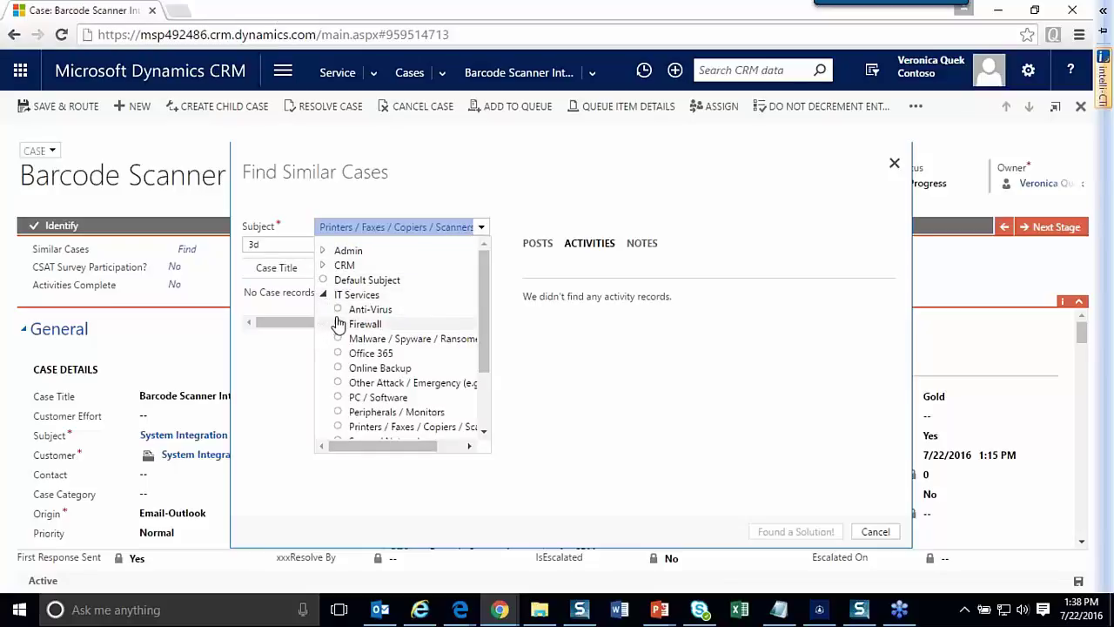
{"action": "left_click", "coordinate": [324, 266]}
{"action": "left_click", "coordinate": [323, 251]}
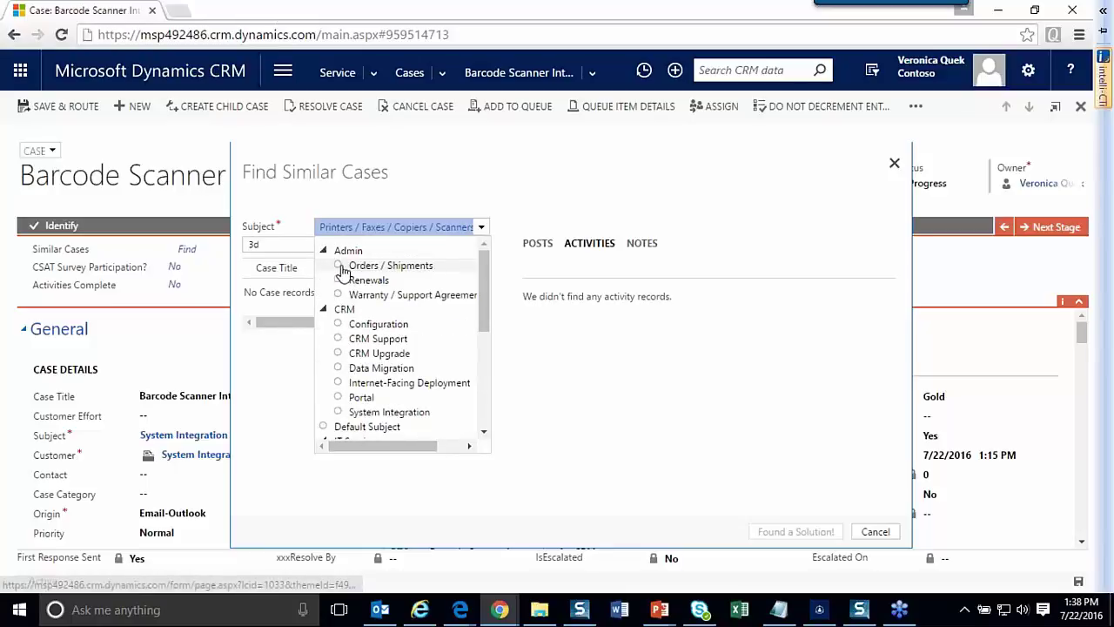
{"action": "left_click", "coordinate": [358, 266]}
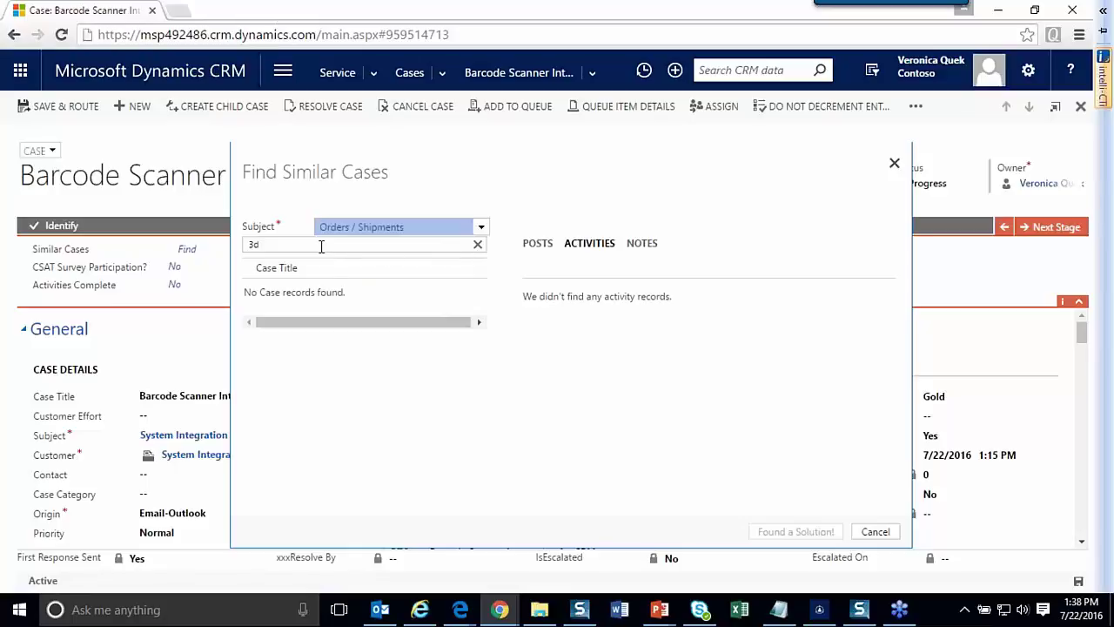
{"action": "left_click", "coordinate": [477, 246]}
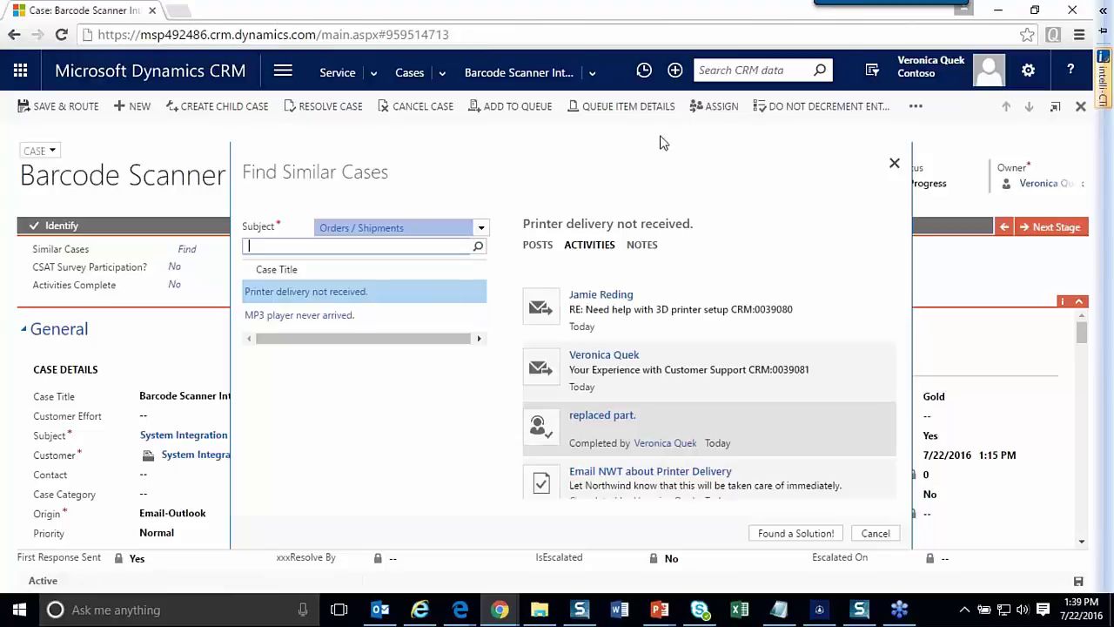
- Record 'Printer delivery not received.' as the solution with Found a Solution!
{"action": "mouse_move", "coordinate": [654, 142]}
{"action": "left_mouse_down"}
{"action": "mouse_move", "coordinate": [601, 182]}
{"action": "mouse_move", "coordinate": [636, 128]}
{"action": "left_mouse_up"}
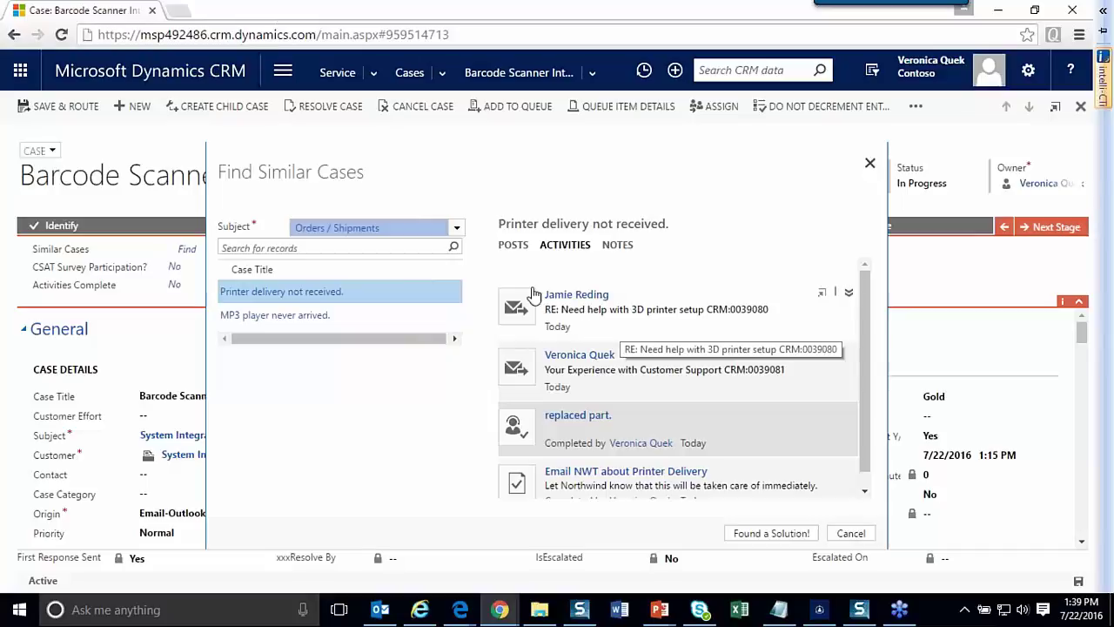
{"action": "left_click", "coordinate": [761, 533]}
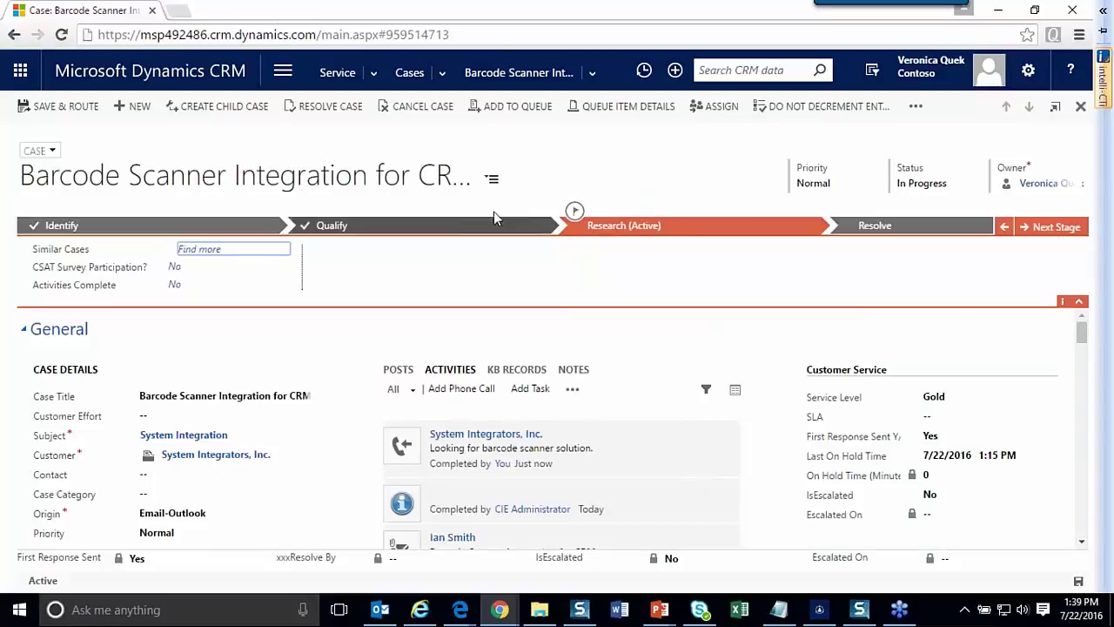
- Check Similar Cases under Case Relationships, then show the case's KB Records
{"action": "left_click", "coordinate": [492, 180]}
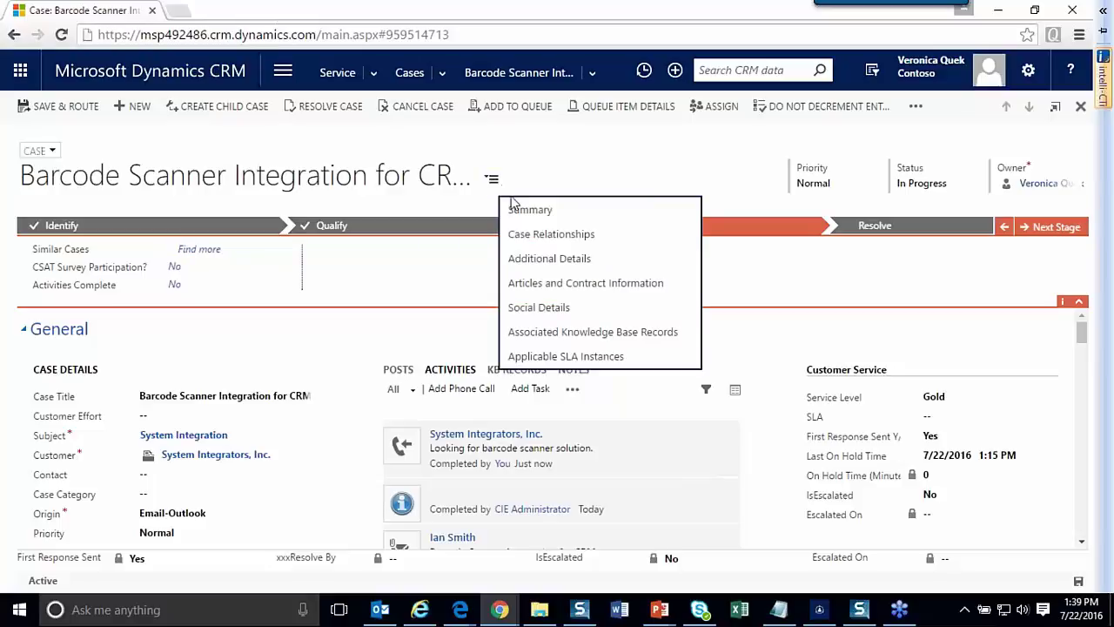
{"action": "left_click", "coordinate": [544, 235]}
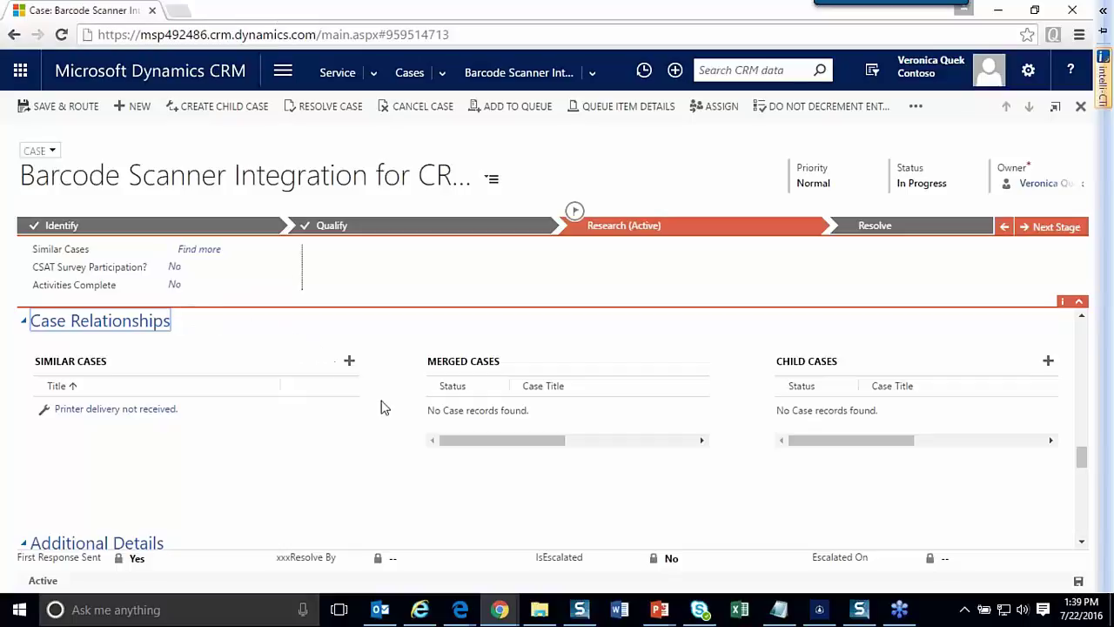
{"action": "scroll", "coordinate": [391, 407], "scroll_direction": "up", "scroll_amount": 3}
{"action": "scroll", "coordinate": [391, 409], "scroll_direction": "up", "scroll_amount": 5}
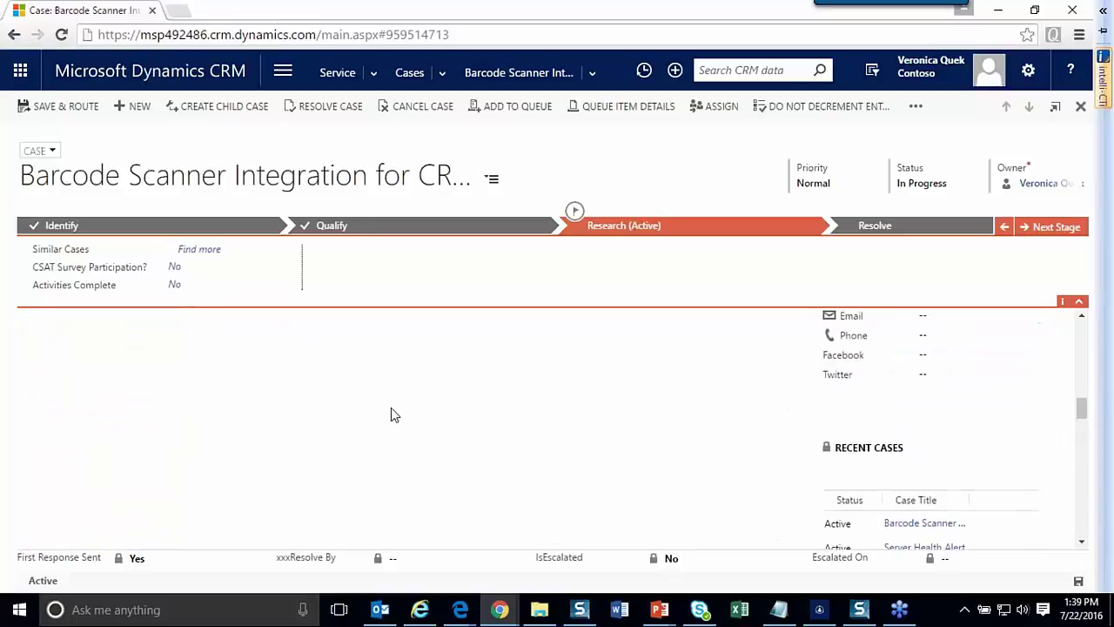
{"action": "scroll", "coordinate": [391, 409], "scroll_direction": "up", "scroll_amount": 3}
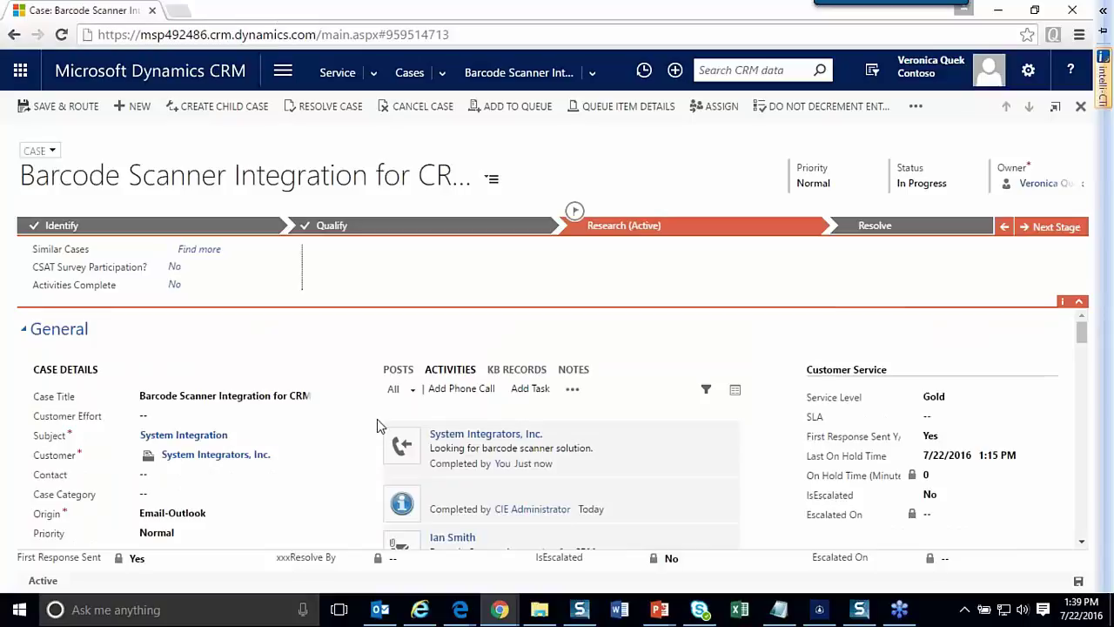
{"action": "left_click", "coordinate": [517, 369]}
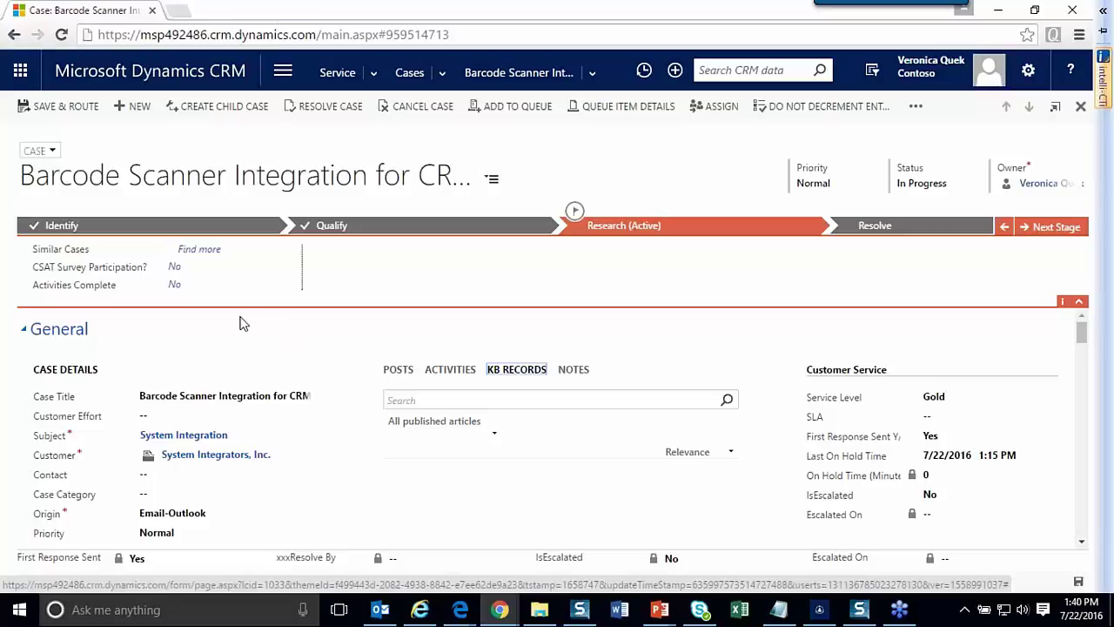
- Advance to the Resolve stage and resolve the case with resolution 'ordered new part'
{"action": "left_click", "coordinate": [1031, 226]}
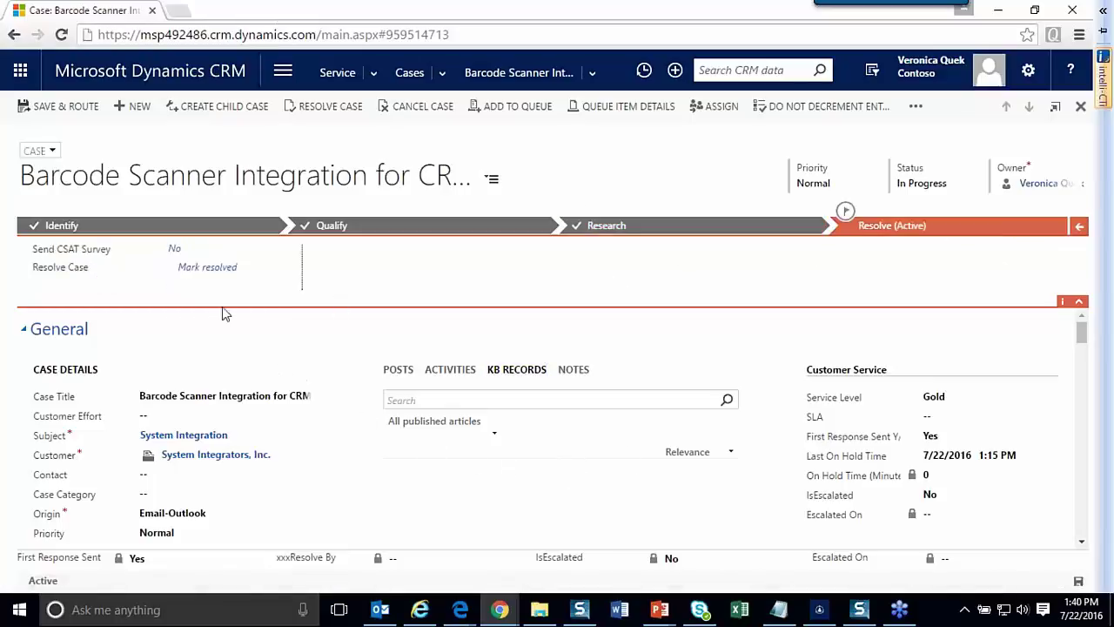
{"action": "left_click", "coordinate": [209, 270]}
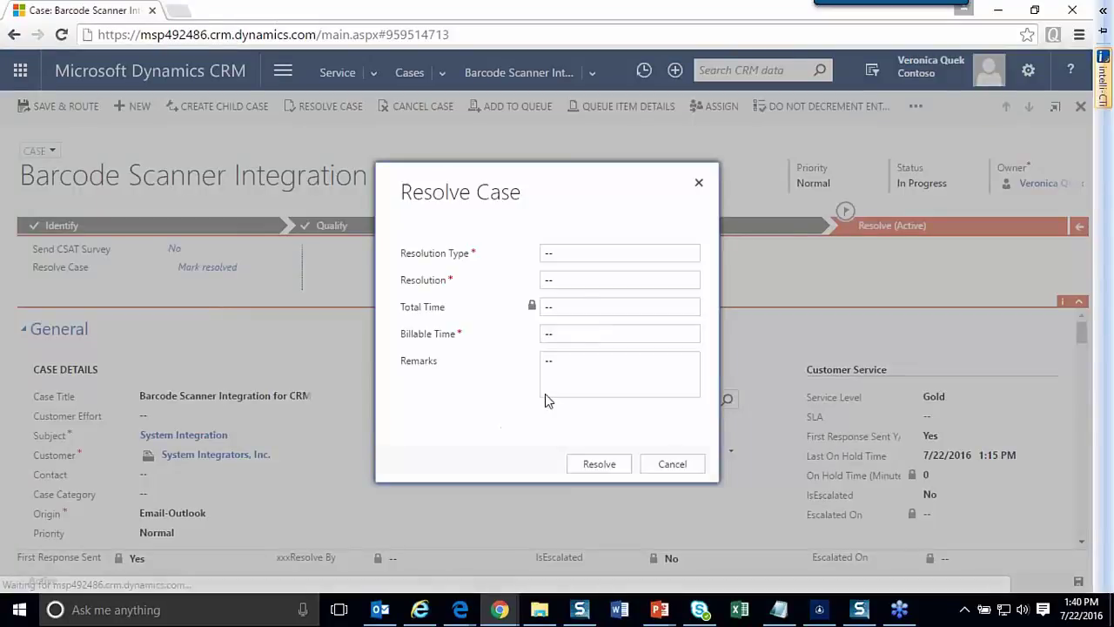
{"action": "left_click", "coordinate": [620, 279]}
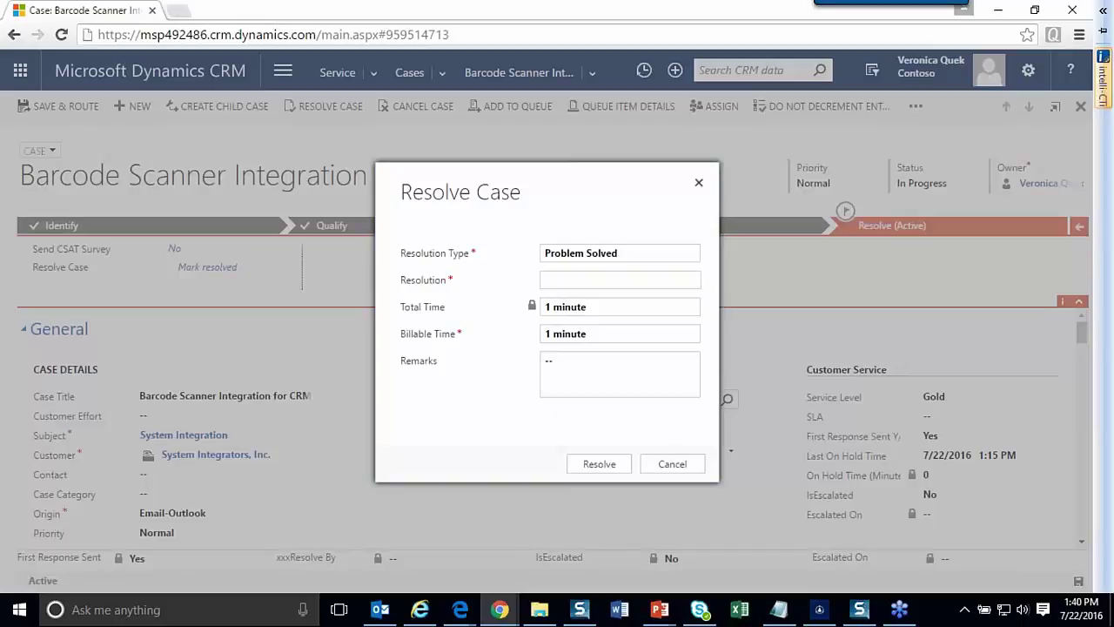
{"action": "type", "text": "ordered new part"}
{"action": "left_click", "coordinate": [599, 463]}
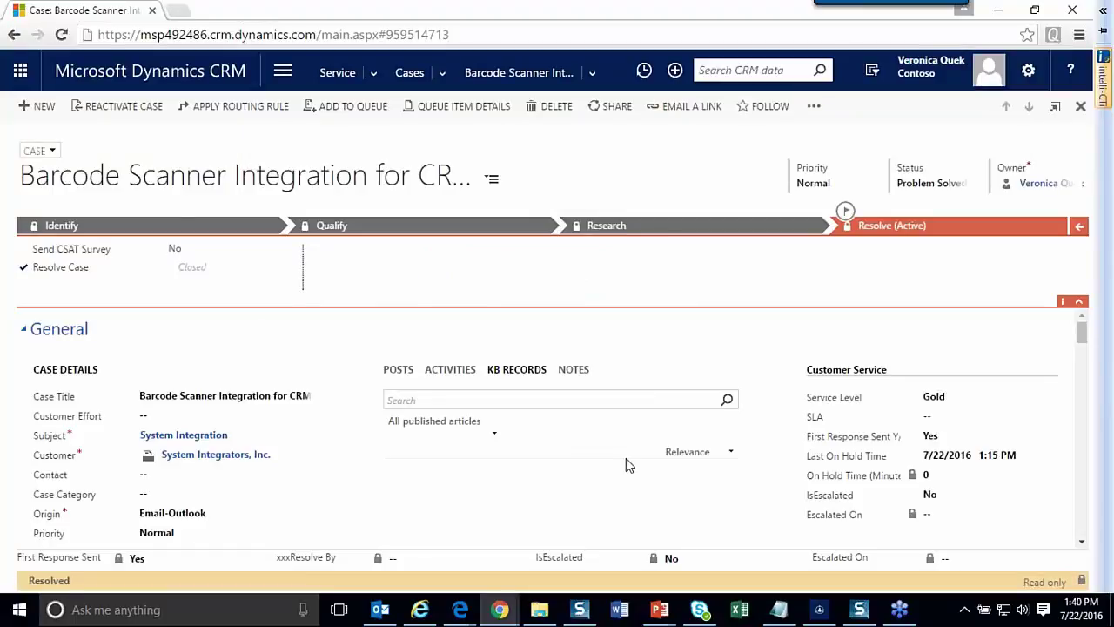
- Return to the Open Cases - GTK w/ SLA Info list via Cases in the navigation bar
{"action": "left_click", "coordinate": [416, 75]}
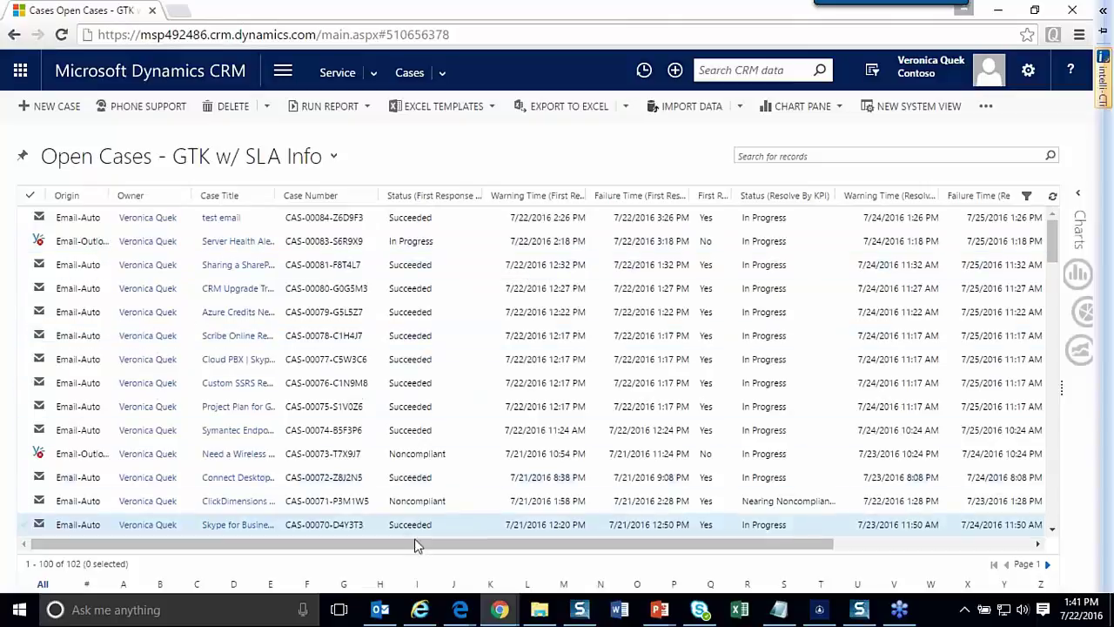
- Switch to the Partner Portal Content Page window and exit the intelli-CTi sidebar
{"action": "mouse_move", "coordinate": [420, 611]}
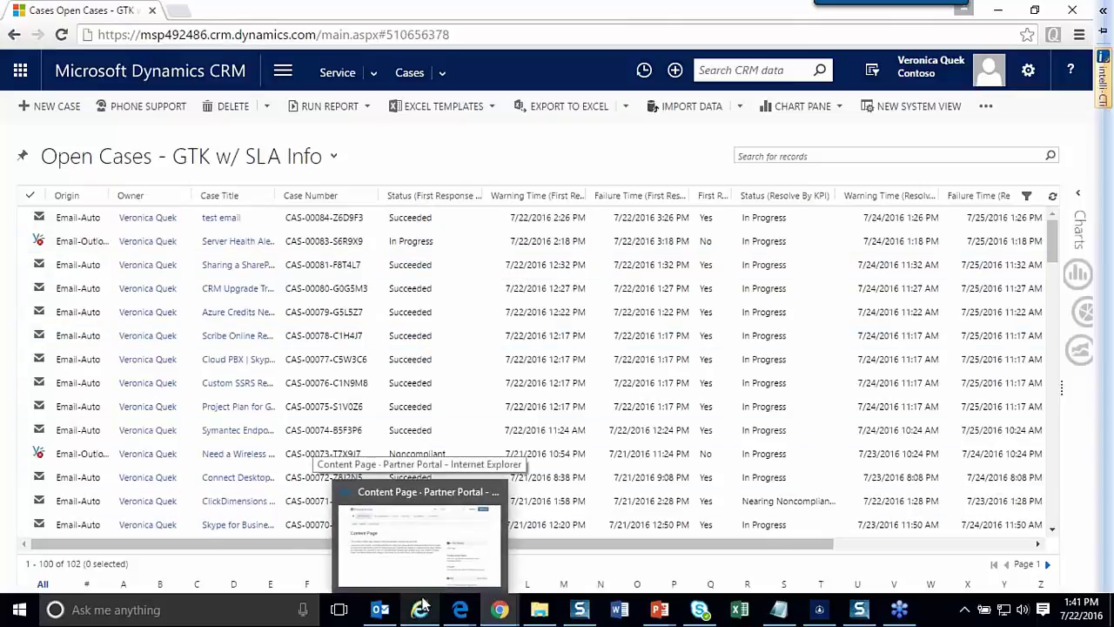
{"action": "left_click", "coordinate": [418, 539]}
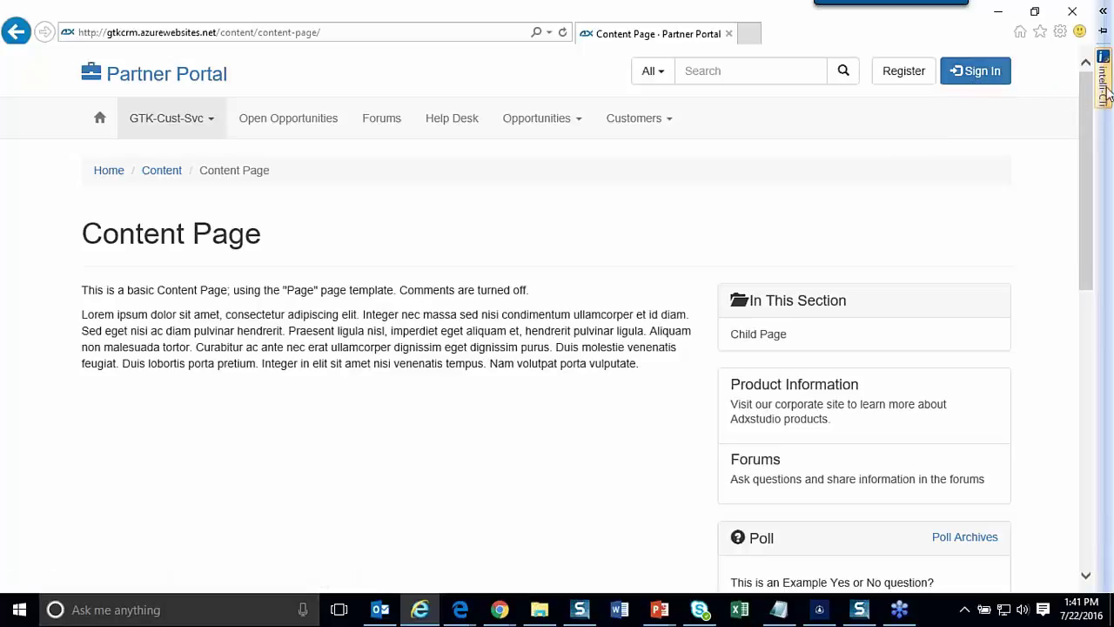
{"action": "right_click", "coordinate": [1104, 120]}
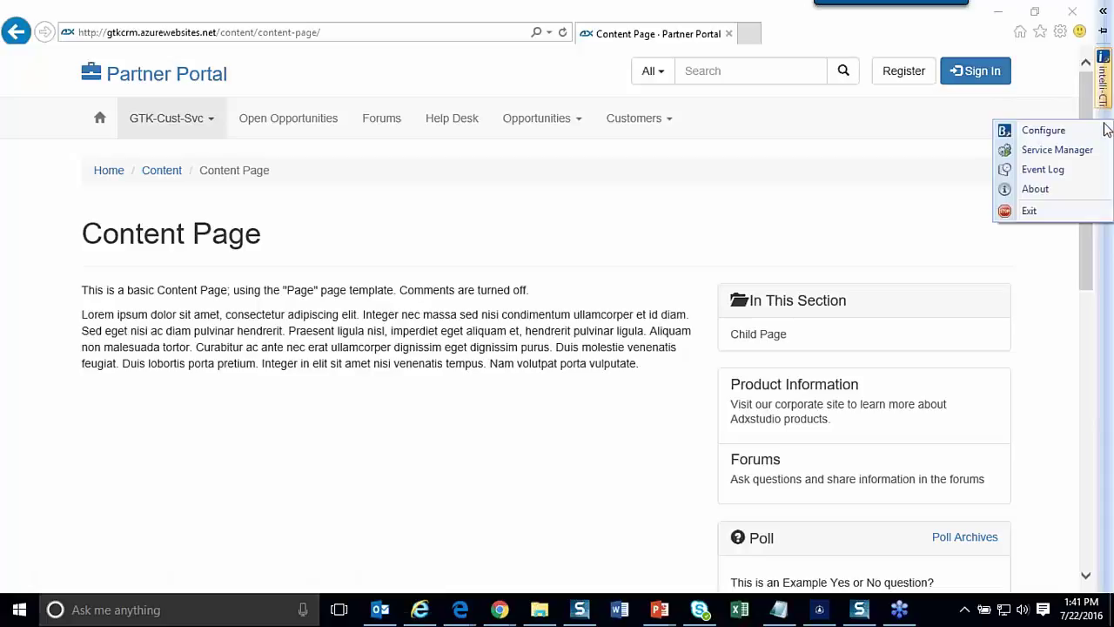
{"action": "left_click", "coordinate": [1028, 210]}
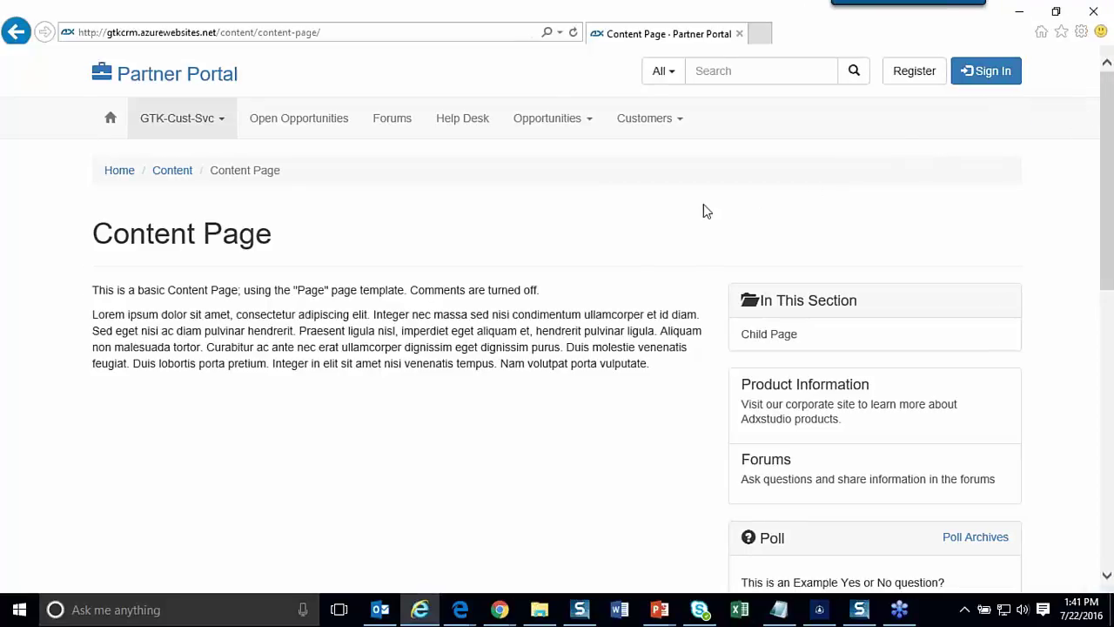
- Sign in with the partner's username and password, then open GTK-Cust-Svc > Open Cases
{"action": "left_click", "coordinate": [986, 71]}
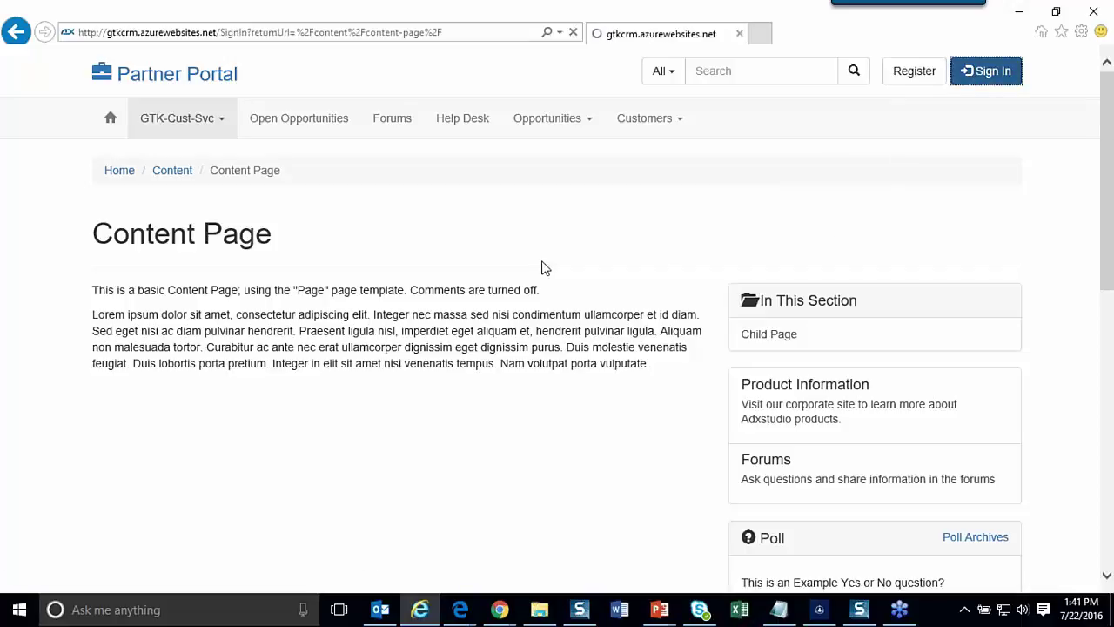
{"action": "left_click", "coordinate": [272, 261]}
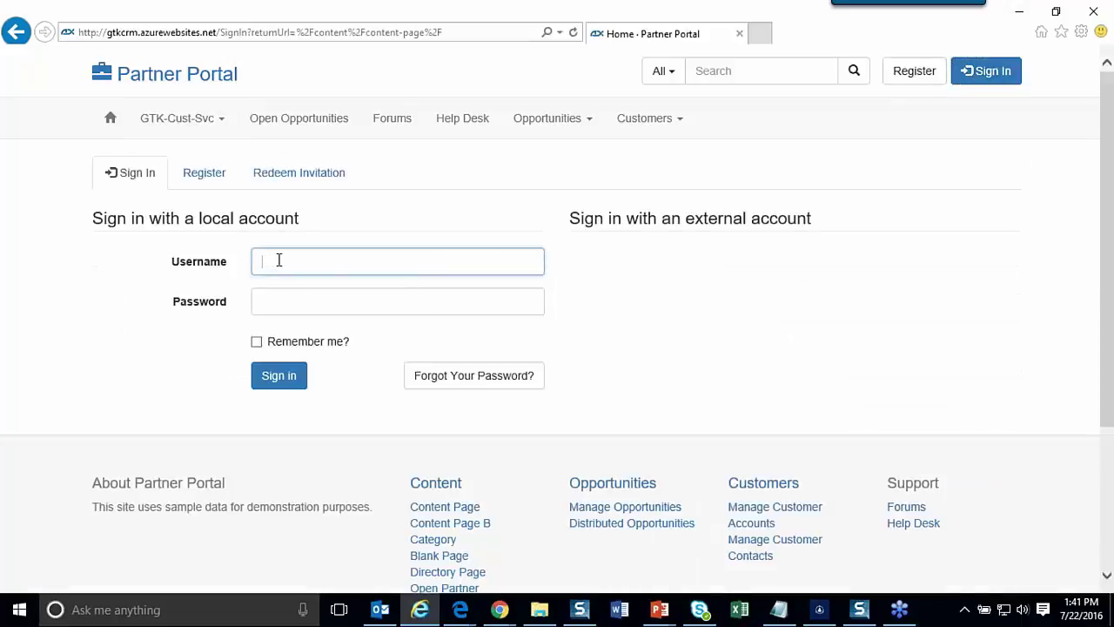
{"action": "key", "text": "Tab"}
{"action": "type", "text": "****"}
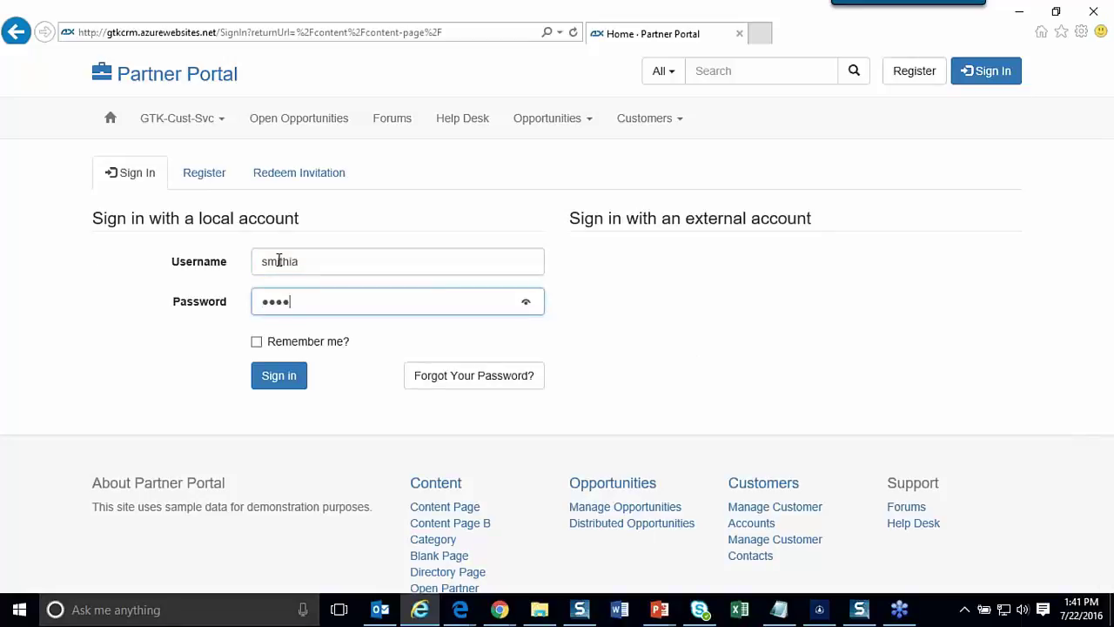
{"action": "type", "text": "******"}
{"action": "left_click", "coordinate": [278, 375]}
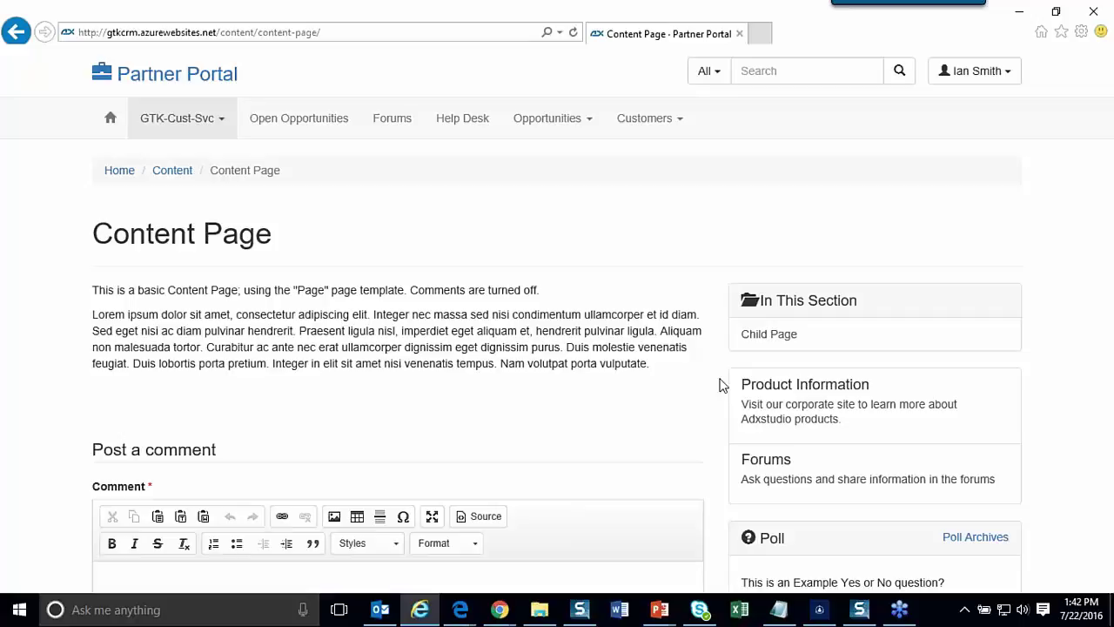
{"action": "left_click", "coordinate": [223, 124]}
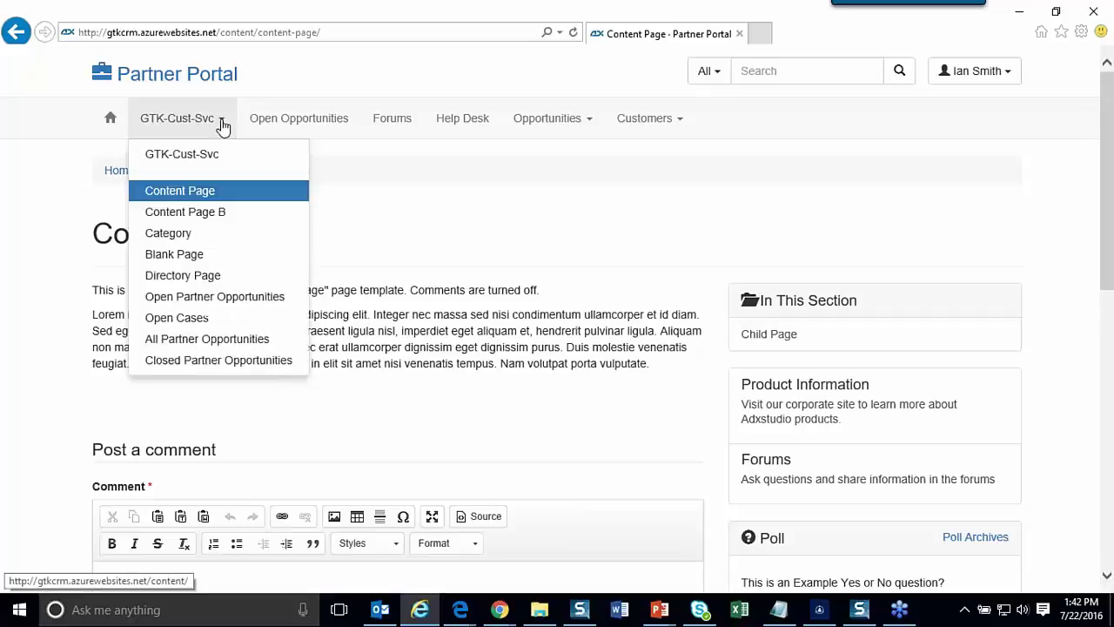
{"action": "left_click", "coordinate": [180, 320]}
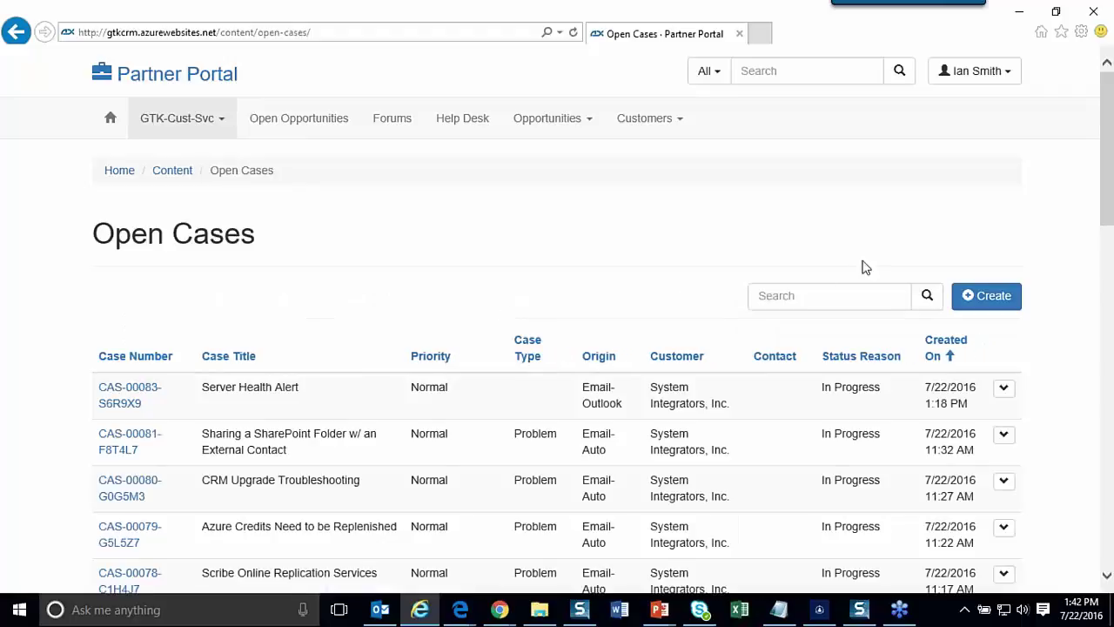
{"action": "scroll", "coordinate": [1044, 242], "scroll_direction": "down", "scroll_amount": 1}
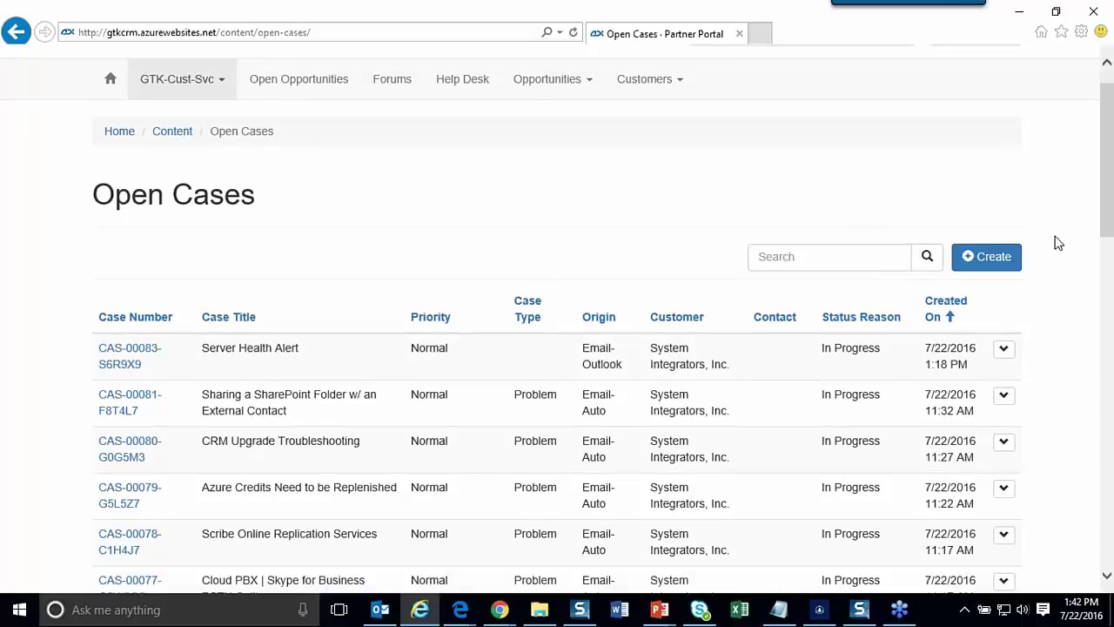
{"action": "scroll", "coordinate": [1057, 242], "scroll_direction": "down", "scroll_amount": 1}
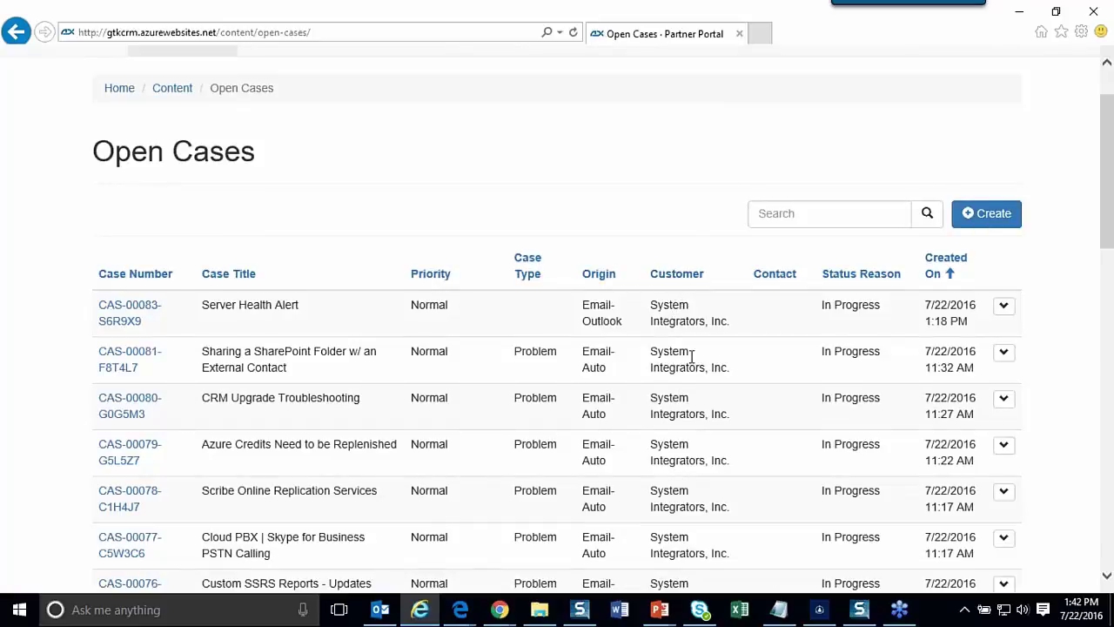
{"action": "scroll", "coordinate": [692, 357], "scroll_direction": "up", "scroll_amount": 2}
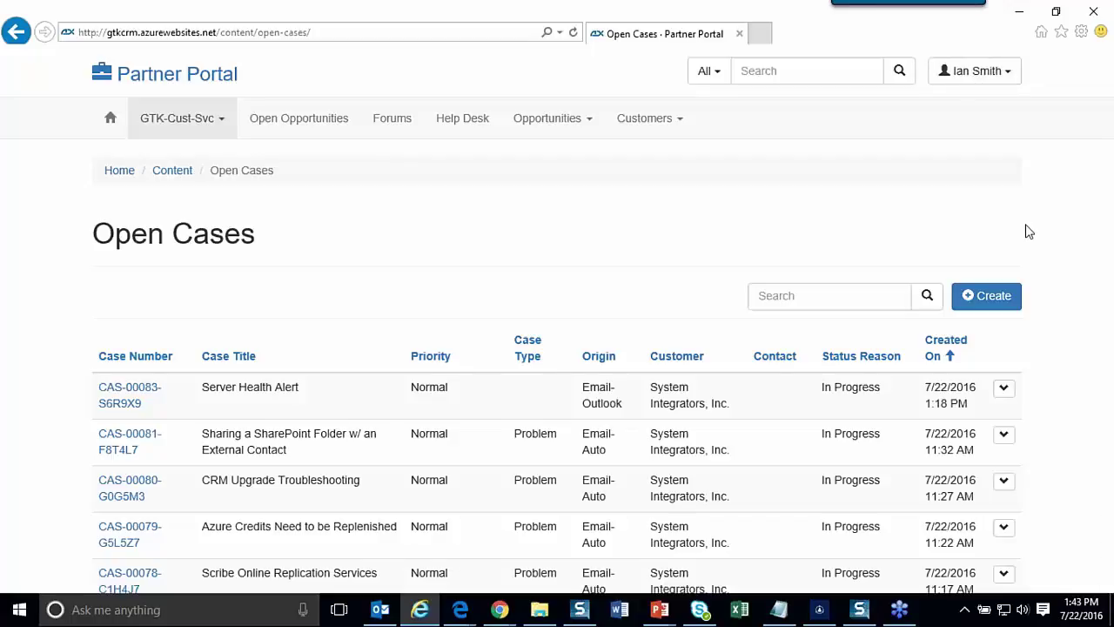
{"action": "scroll", "coordinate": [1053, 286], "scroll_direction": "down", "scroll_amount": 1}
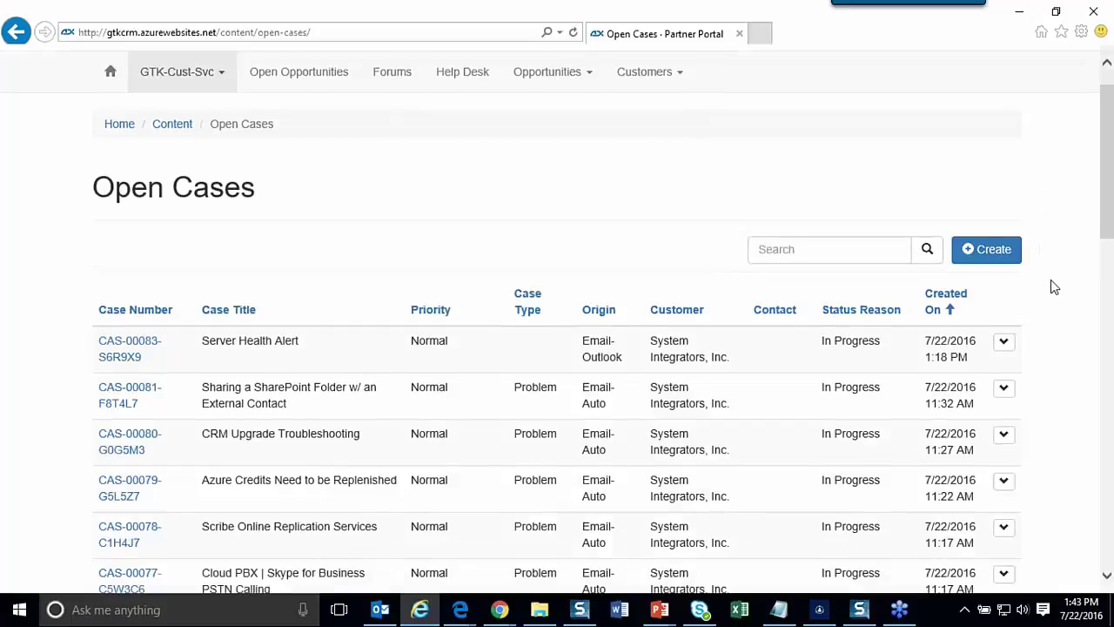
{"action": "scroll", "coordinate": [1053, 286], "scroll_direction": "down", "scroll_amount": 2}
{"action": "scroll", "coordinate": [1050, 279], "scroll_direction": "down", "scroll_amount": 1}
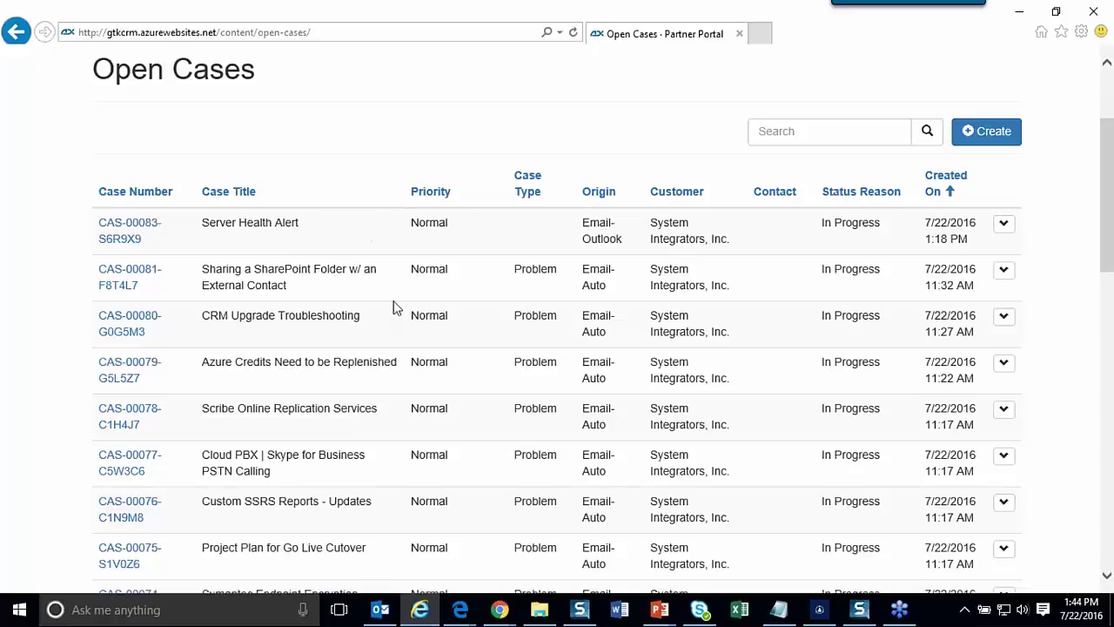
- Create a new case with subject 'How to Share Power BI Dashboards with Outside Contacts'
{"action": "left_click", "coordinate": [1004, 224]}
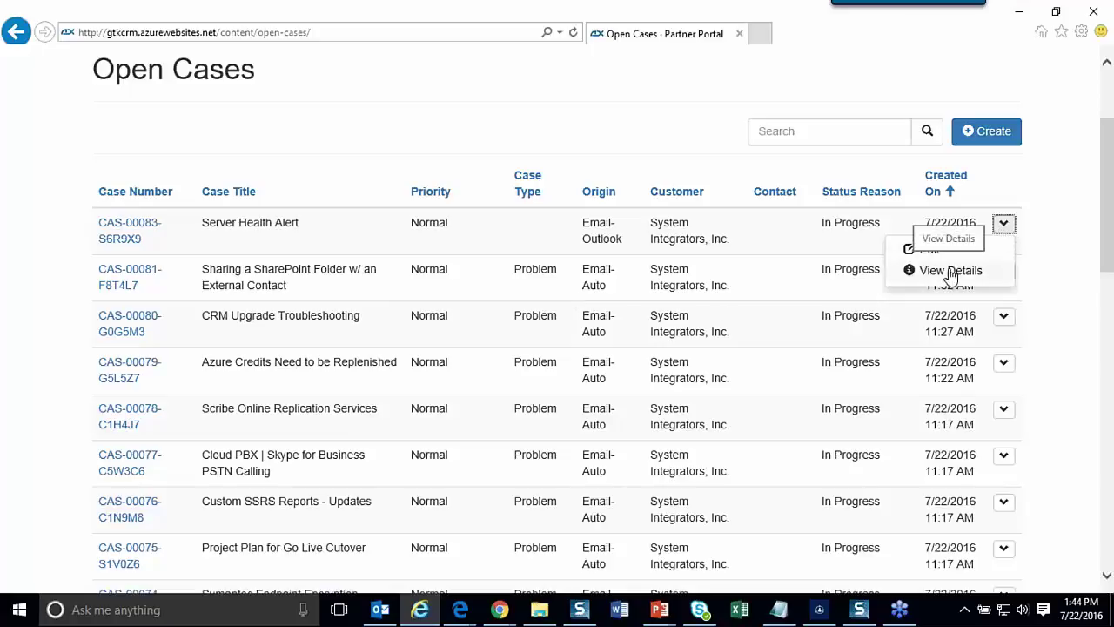
{"action": "left_click", "coordinate": [986, 132]}
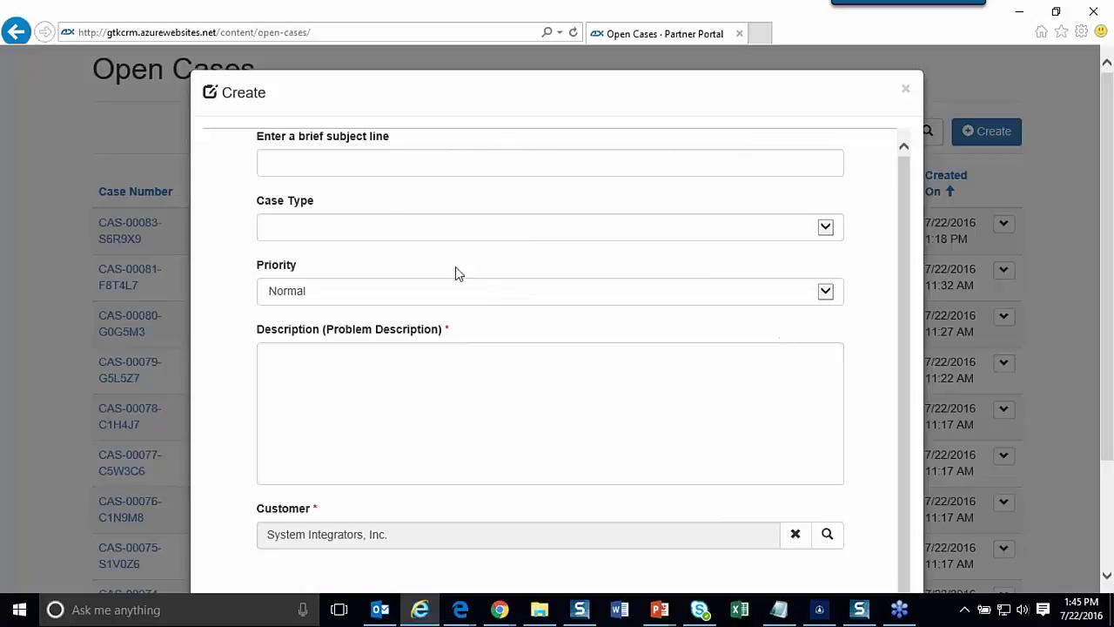
{"action": "left_click", "coordinate": [304, 165]}
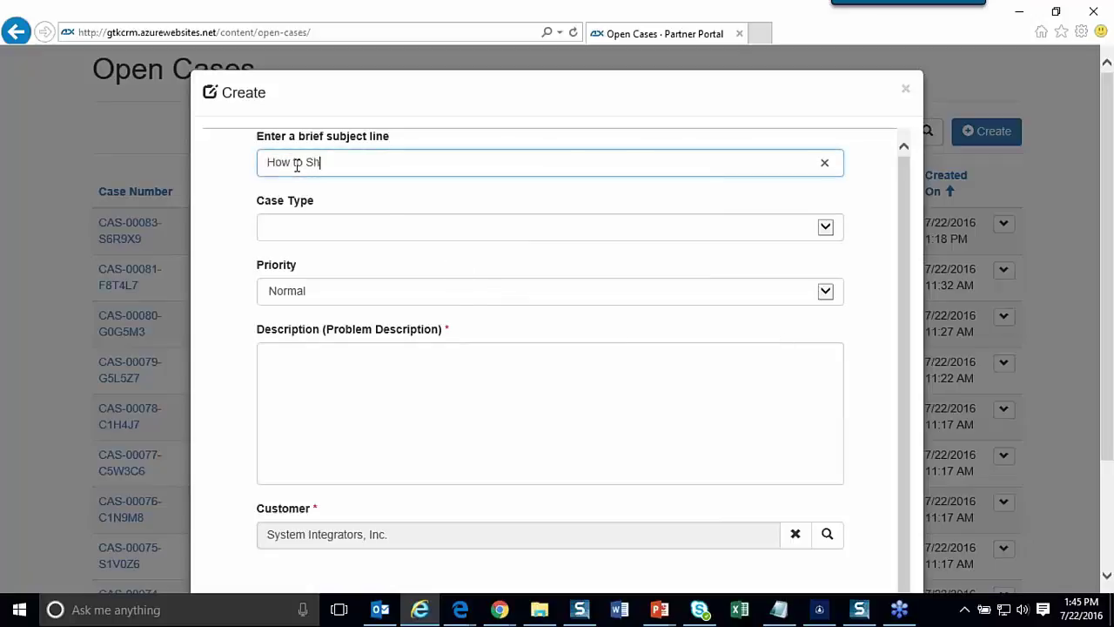
{"action": "type", "text": "How to Share Poer"}
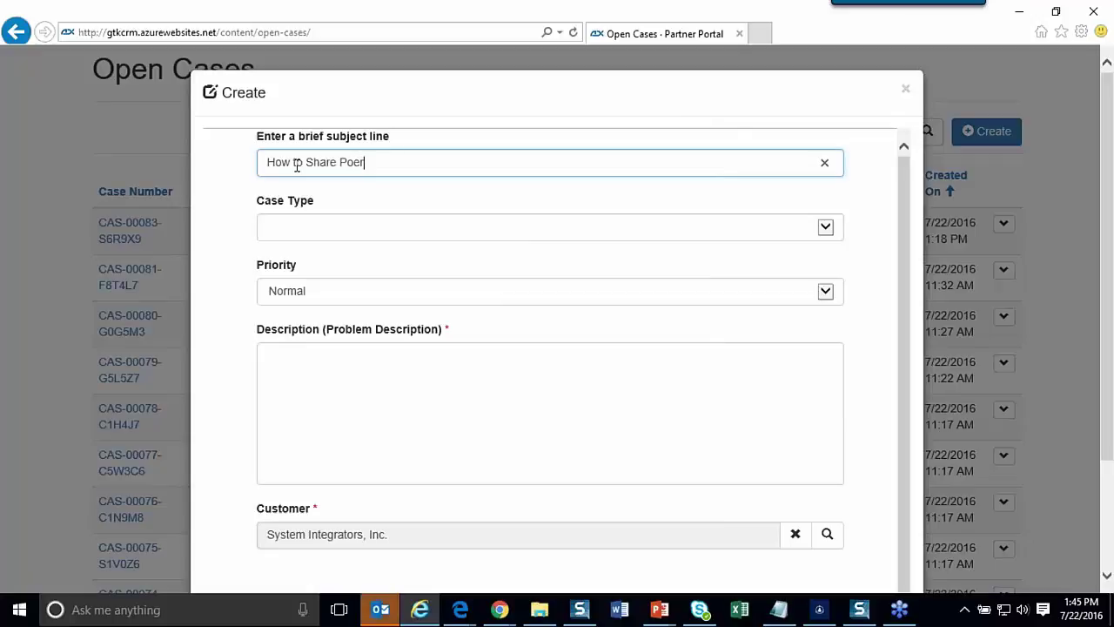
{"action": "key", "text": "BackSpace"}
{"action": "key", "text": "BackSpace"}
{"action": "type", "text": "wer BI Dashboards "}
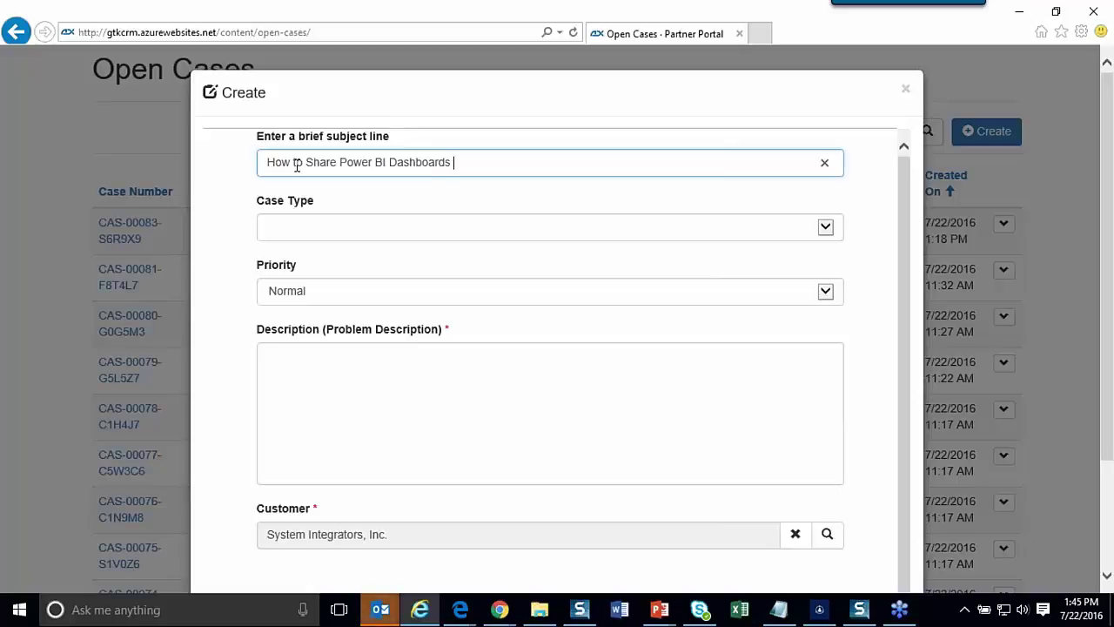
{"action": "type", "text": "with Outside Contacts"}
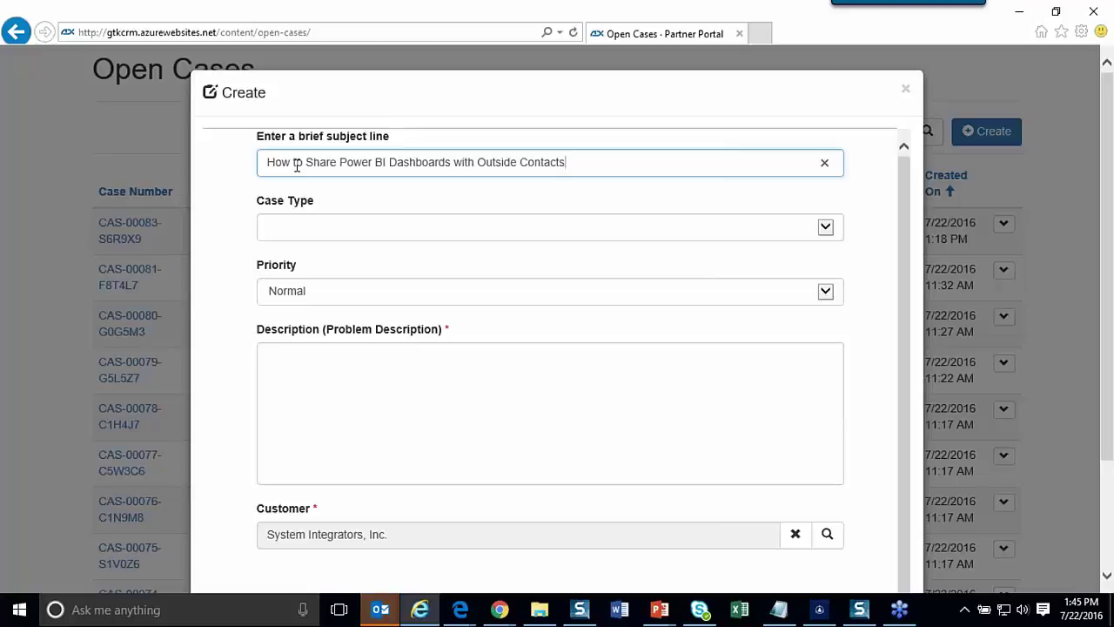
- Set the Case Type to Question and reuse the subject text as the description
{"action": "left_click", "coordinate": [827, 228]}
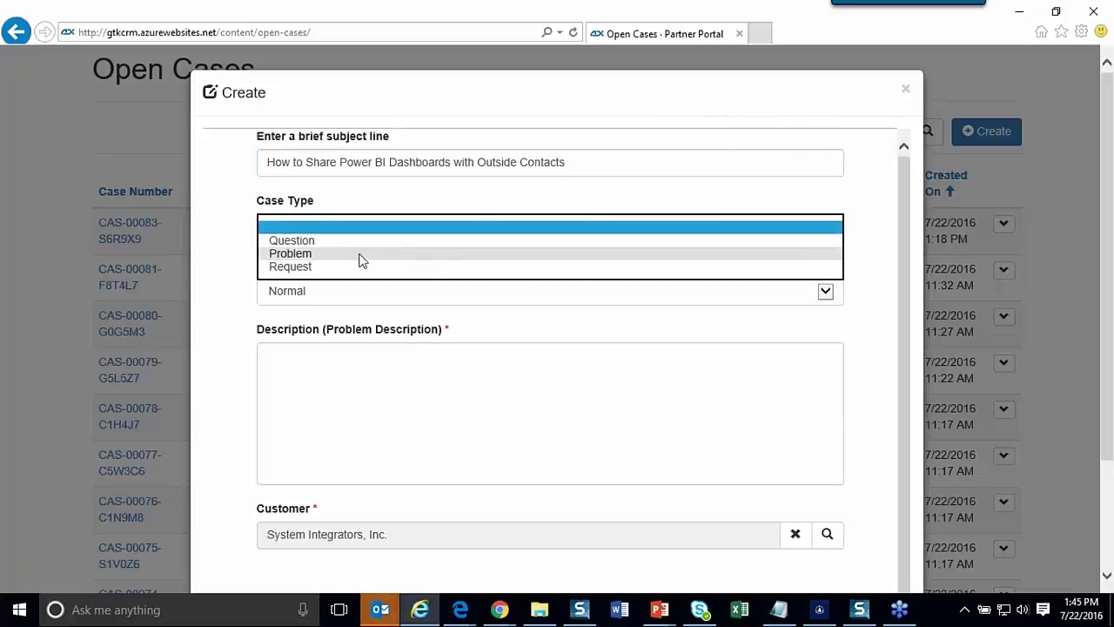
{"action": "key", "text": "Down"}
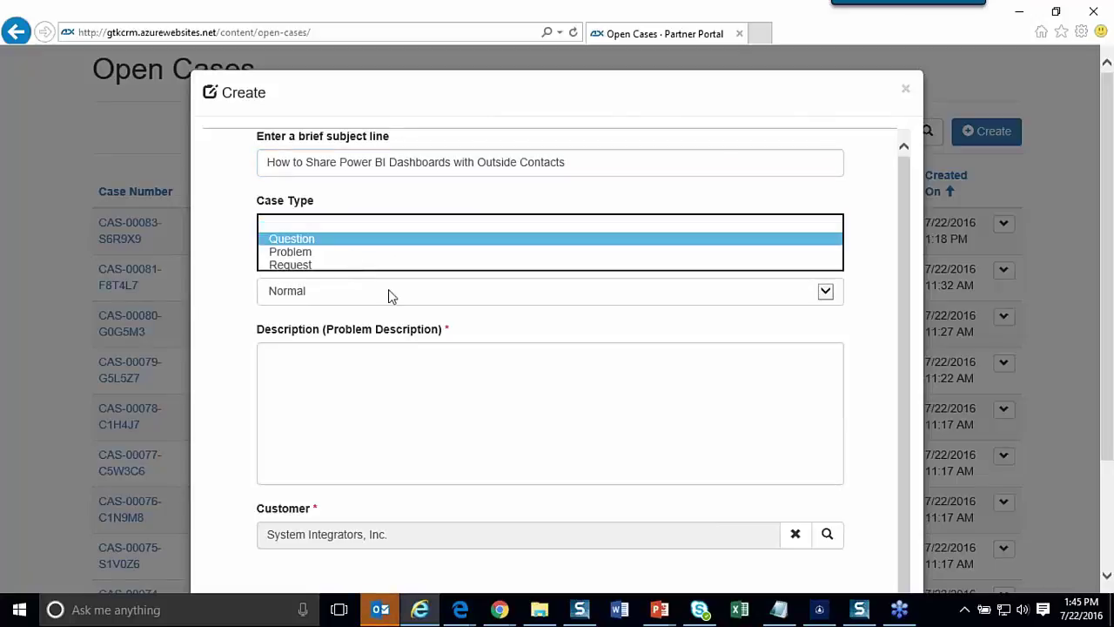
{"action": "key", "text": "Return"}
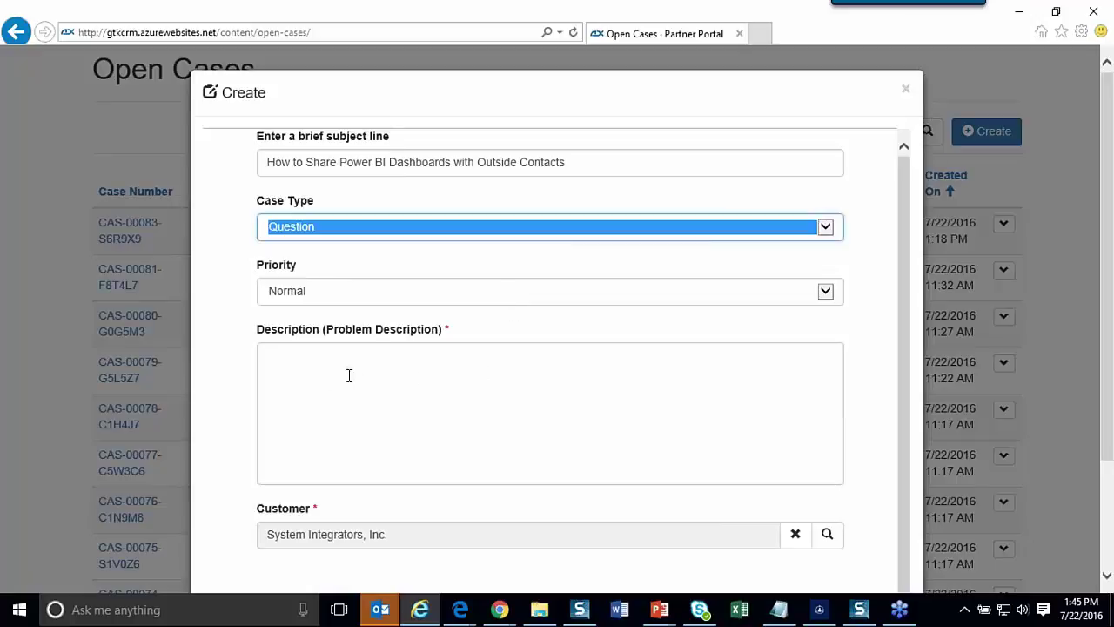
{"action": "triple_click", "coordinate": [483, 162]}
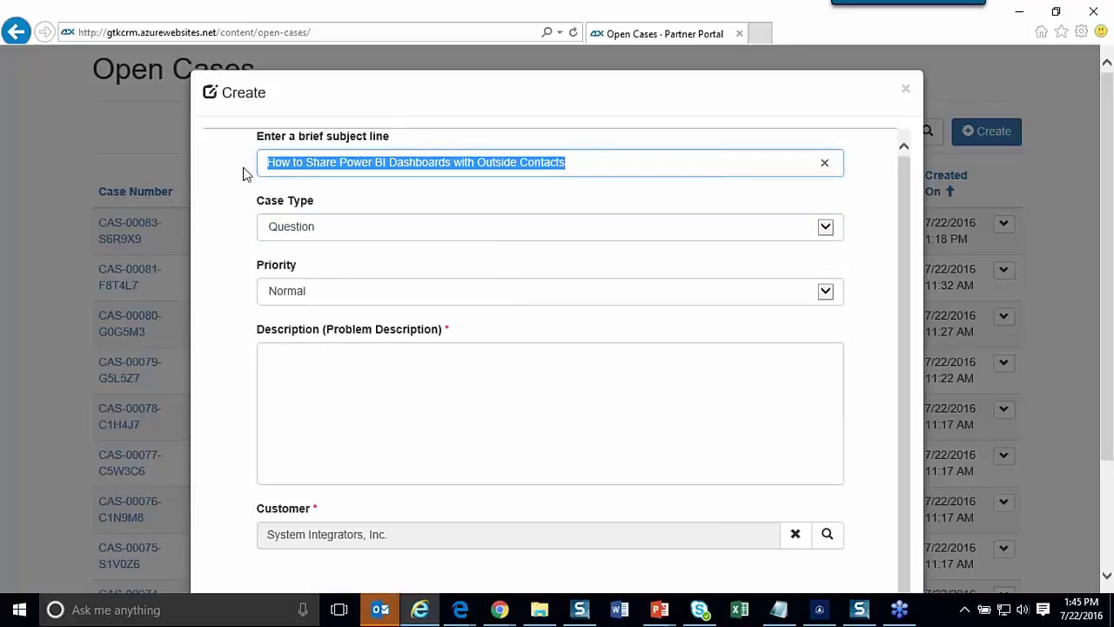
{"action": "key", "text": "ctrl+c"}
{"action": "left_click", "coordinate": [306, 353]}
{"action": "key", "text": "ctrl+v"}
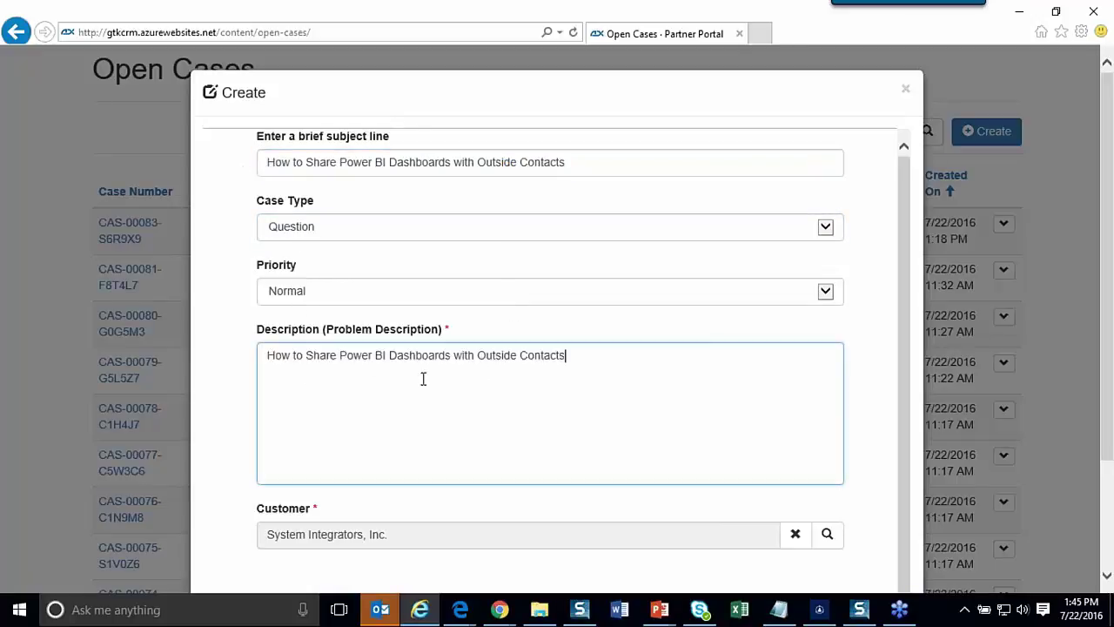
- Attach the CRM-Upgrade-Status screenshot and submit the case
{"action": "scroll", "coordinate": [624, 372], "scroll_direction": "down", "scroll_amount": 3}
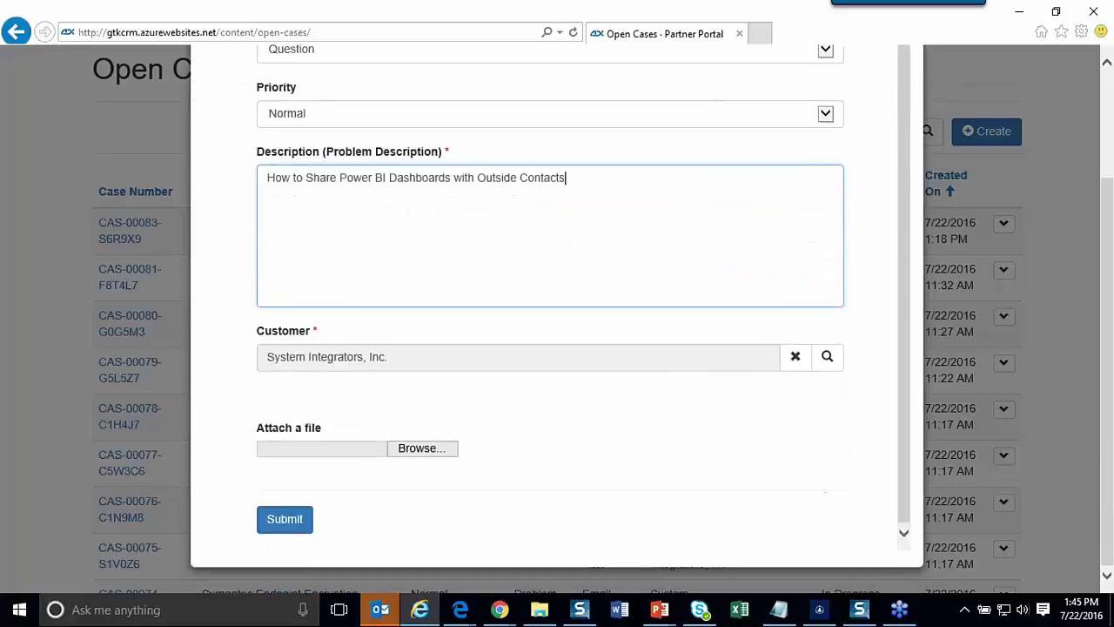
{"action": "left_click", "coordinate": [409, 449]}
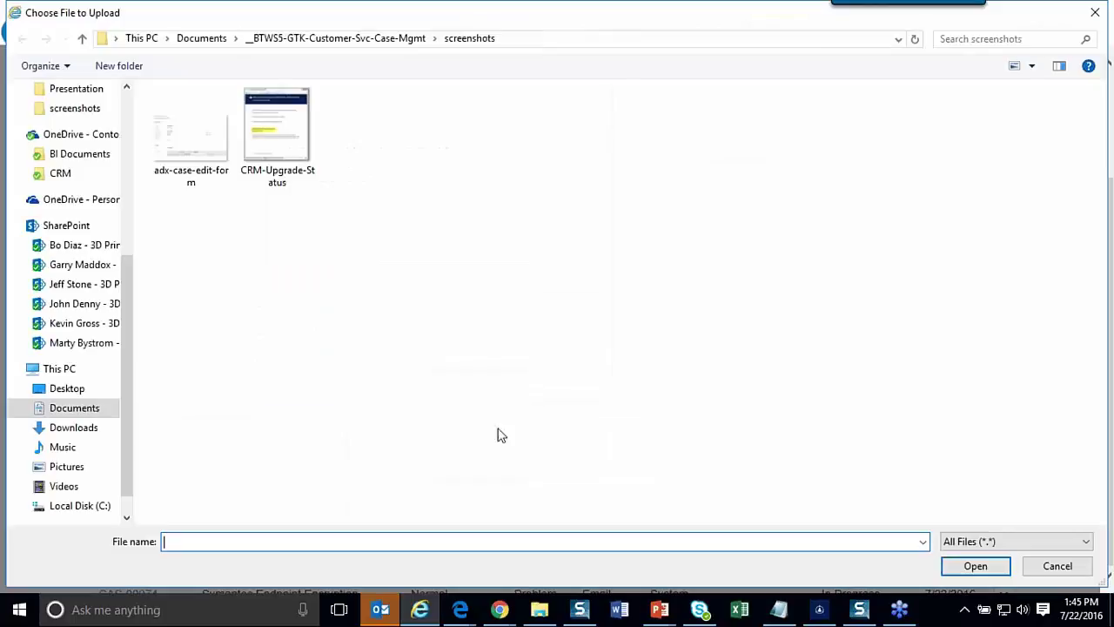
{"action": "left_click", "coordinate": [274, 146]}
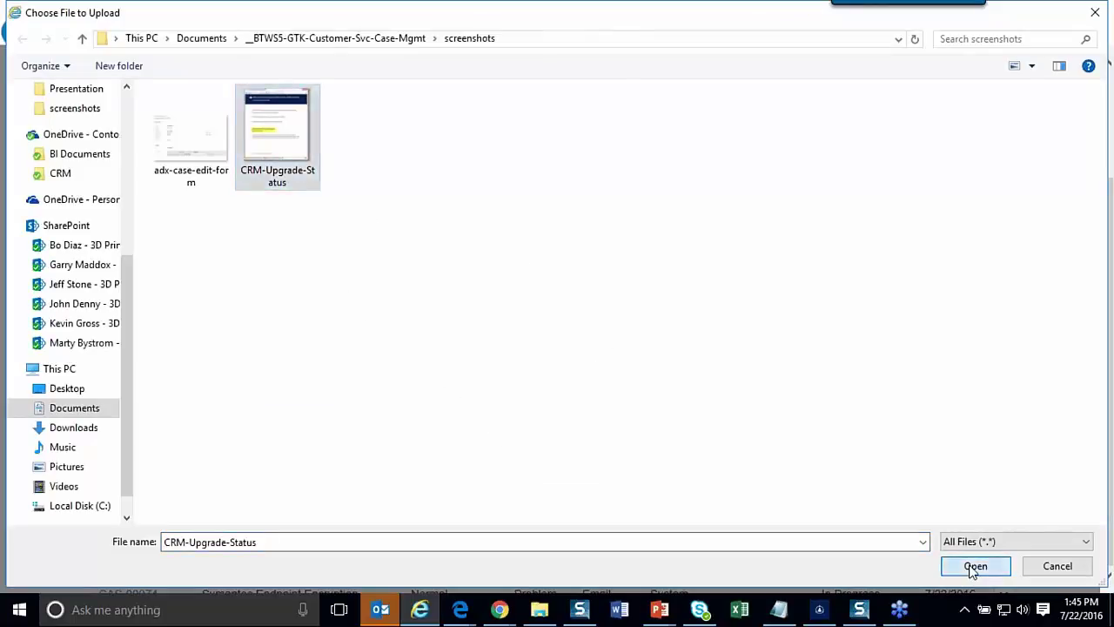
{"action": "left_click", "coordinate": [974, 566]}
{"action": "left_click", "coordinate": [300, 517]}
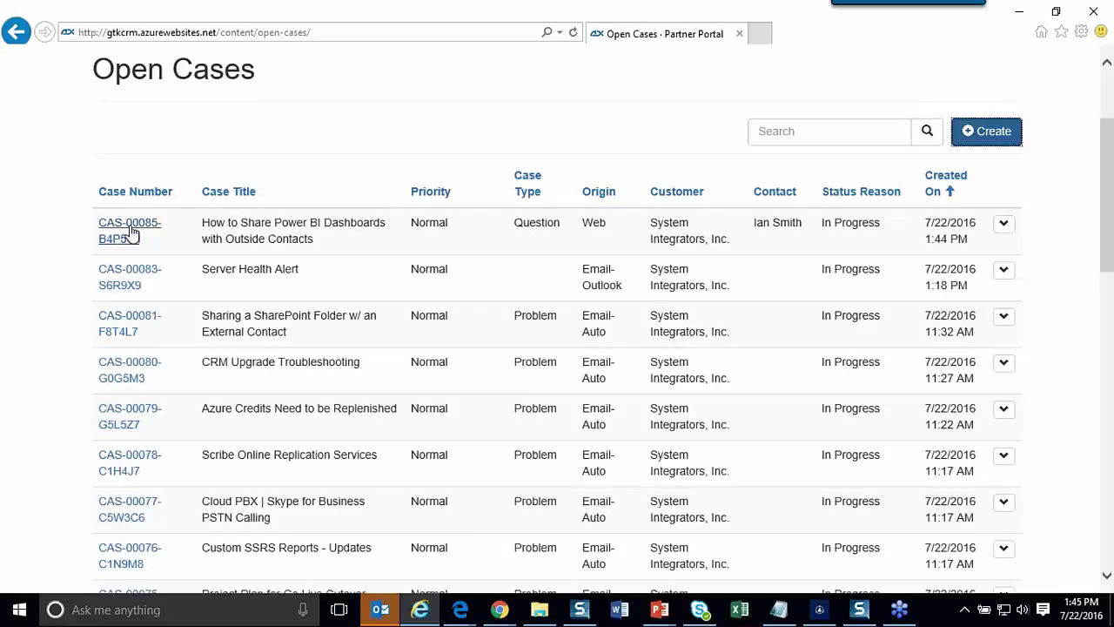
- Return to the CRM window and refresh Open Cases - GTK w/ SLA Info so 'test email' CAS-00084 shows at the top
{"action": "mouse_move", "coordinate": [468, 614]}
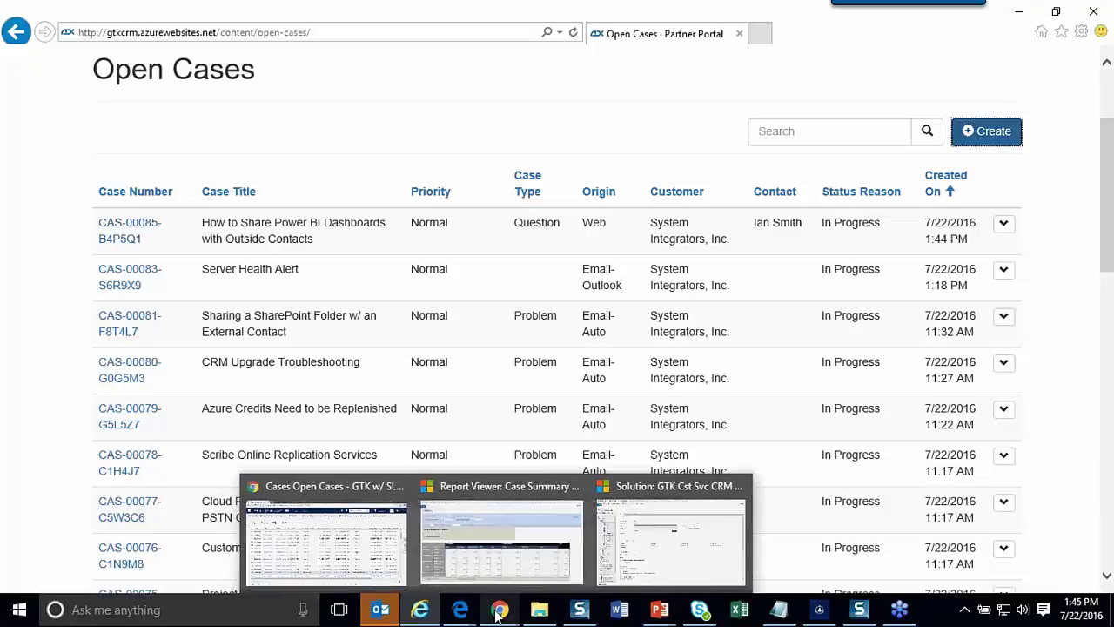
{"action": "left_click", "coordinate": [362, 533]}
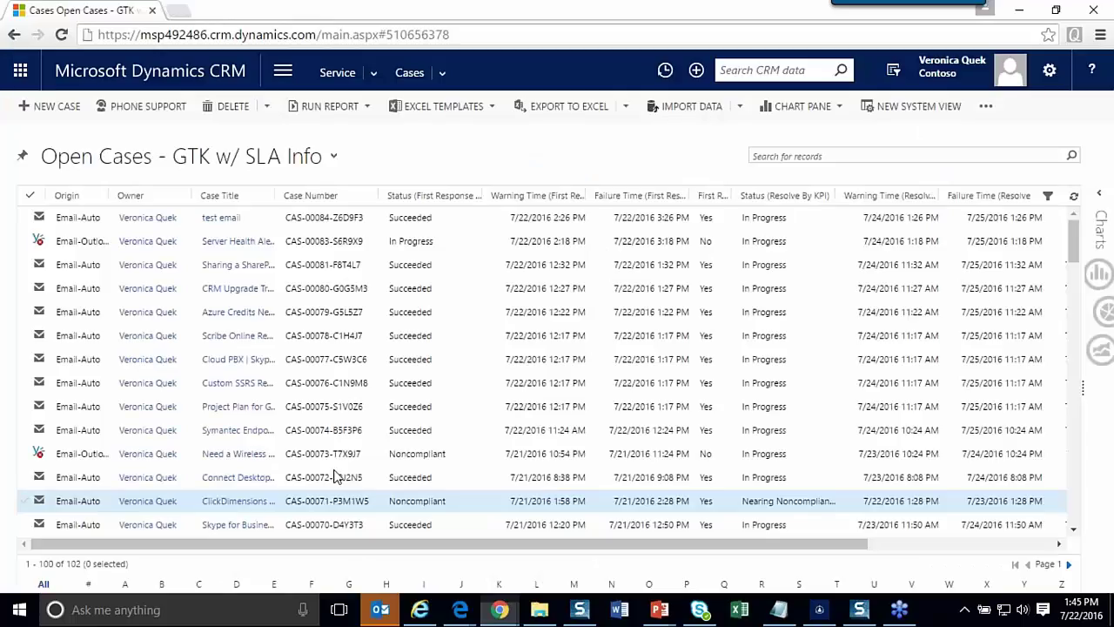
{"action": "left_click", "coordinate": [1073, 195]}
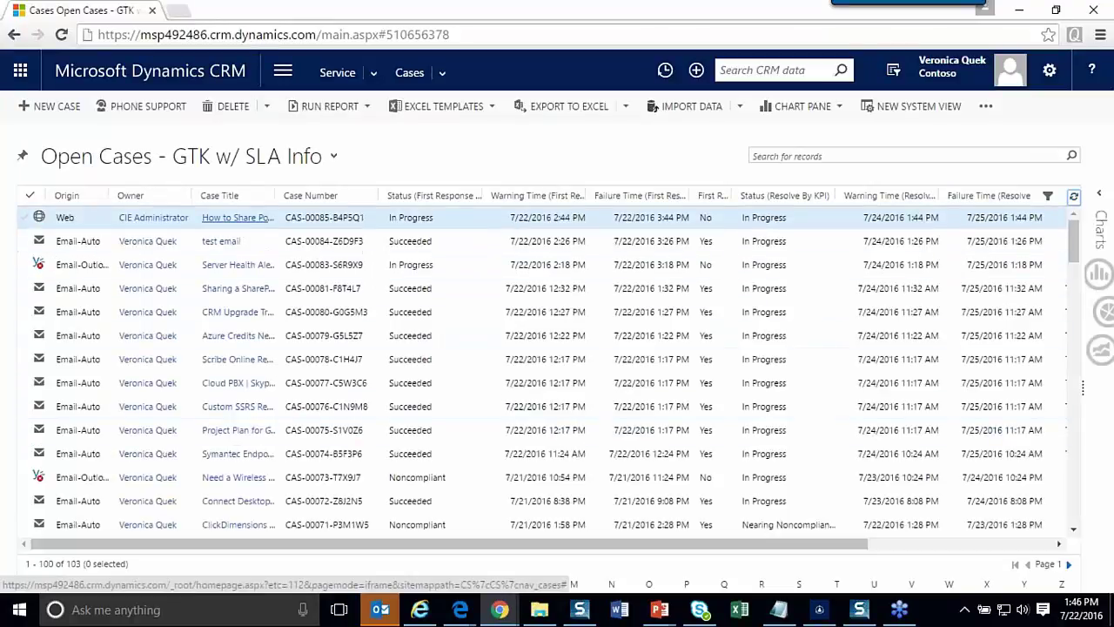
- Open the new 'How to Share Power BI Dashboards...' portal case and look through its form
{"action": "left_click", "coordinate": [236, 217]}
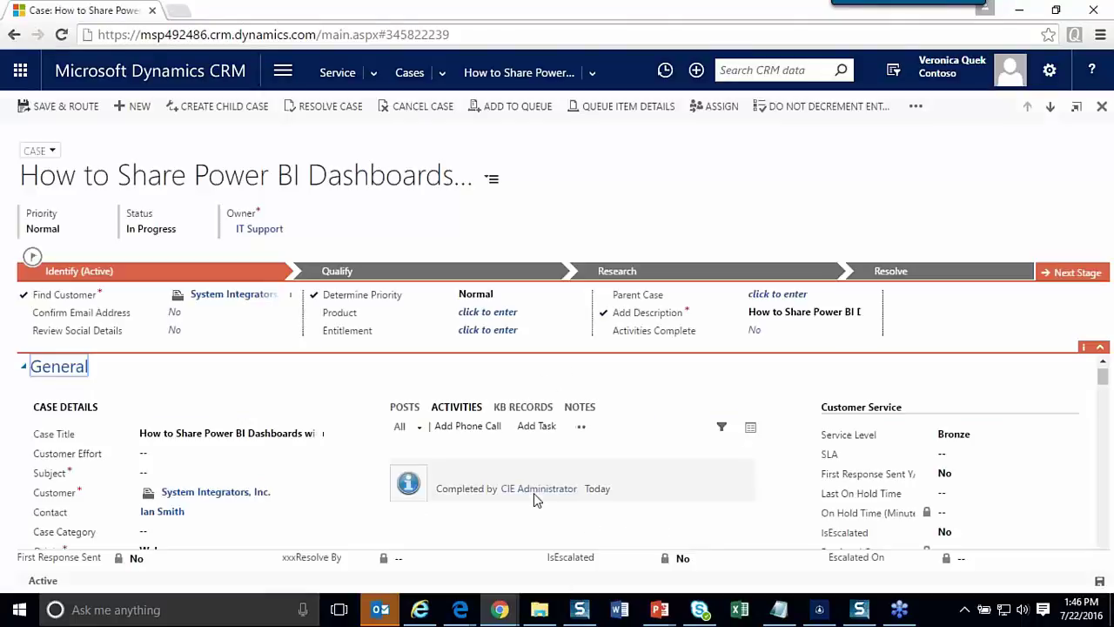
{"action": "scroll", "coordinate": [453, 435], "scroll_direction": "down", "scroll_amount": 1}
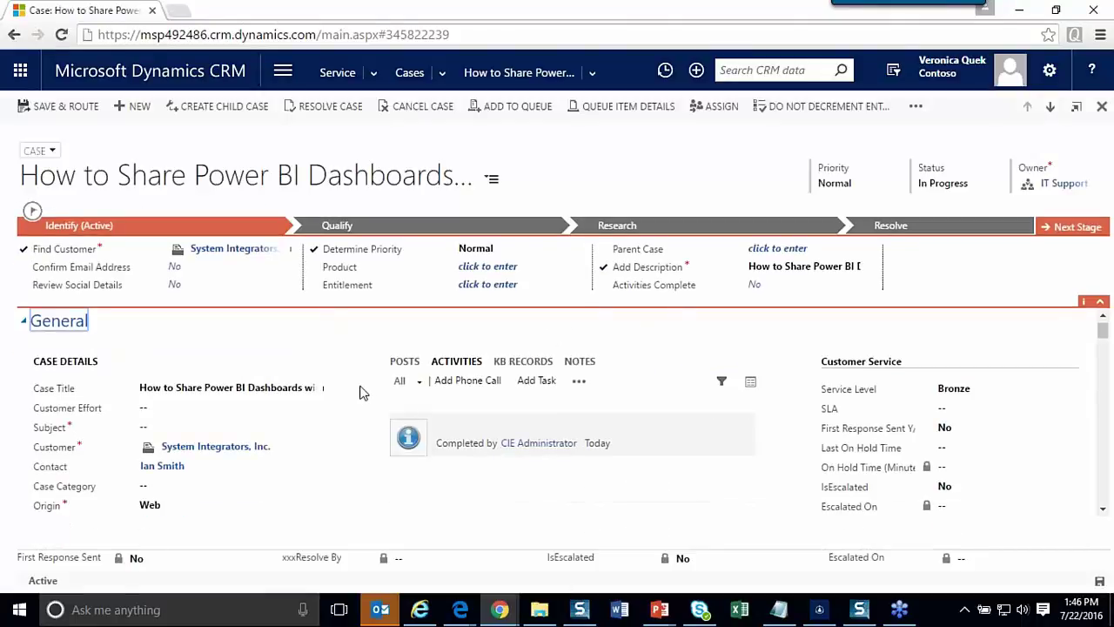
{"action": "scroll", "coordinate": [348, 389], "scroll_direction": "down", "scroll_amount": 1}
{"action": "scroll", "coordinate": [345, 390], "scroll_direction": "down", "scroll_amount": 1}
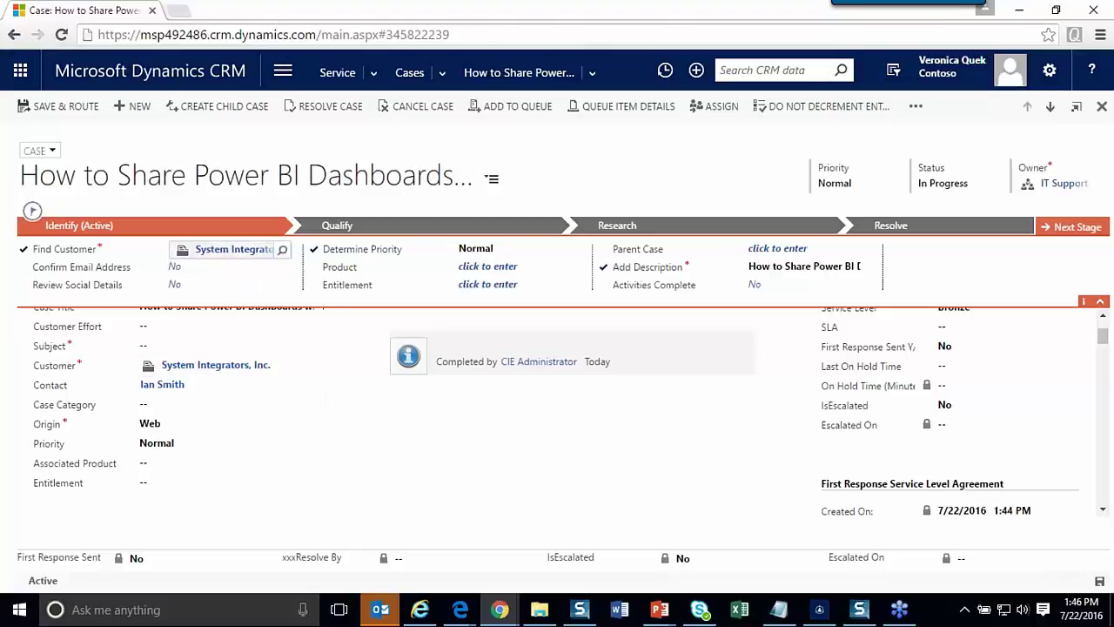
{"action": "scroll", "coordinate": [314, 440], "scroll_direction": "up", "scroll_amount": 2}
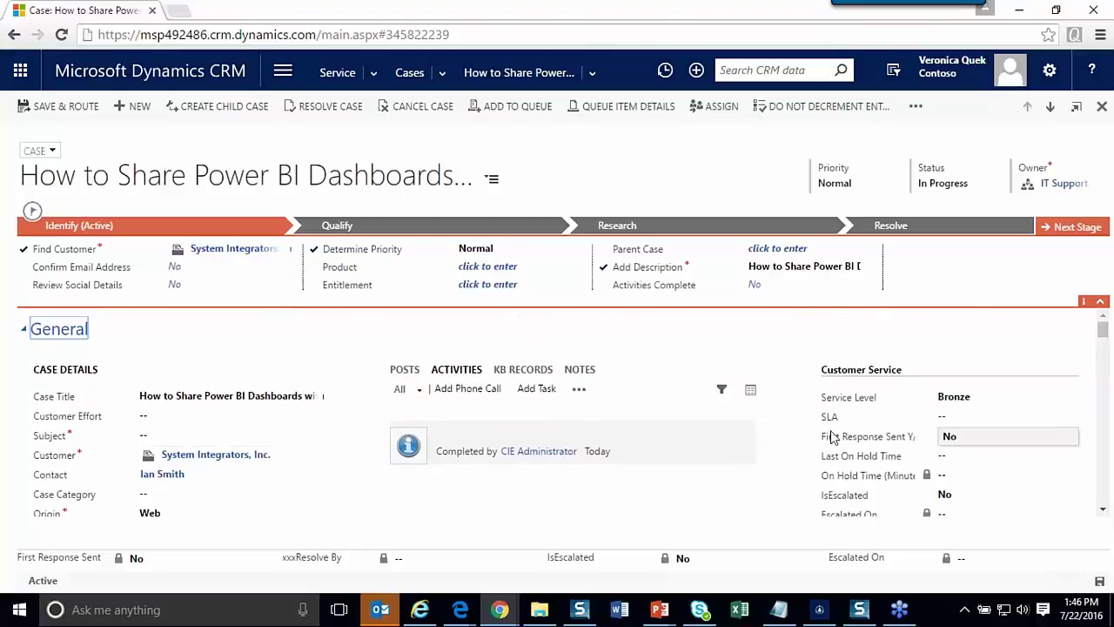
{"action": "scroll", "coordinate": [795, 460], "scroll_direction": "down", "scroll_amount": 3}
{"action": "scroll", "coordinate": [795, 459], "scroll_direction": "down", "scroll_amount": 2}
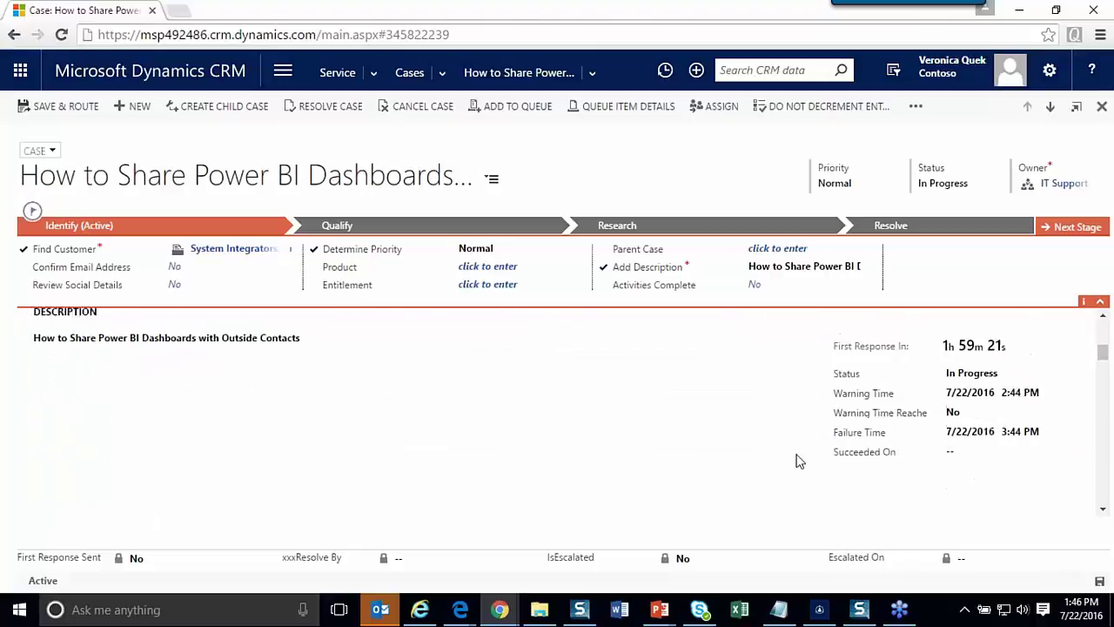
{"action": "scroll", "coordinate": [795, 459], "scroll_direction": "up", "scroll_amount": 4}
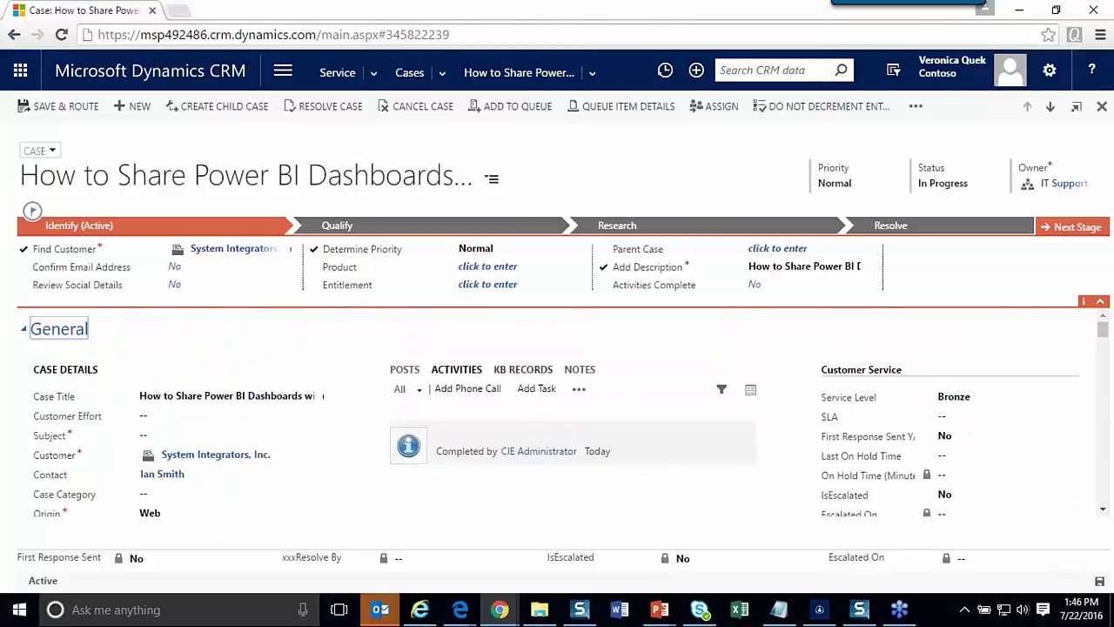
- Show the case's notes, including the web note with CRM-Upgrade-Status.jpg attached
{"action": "left_click", "coordinate": [580, 369]}
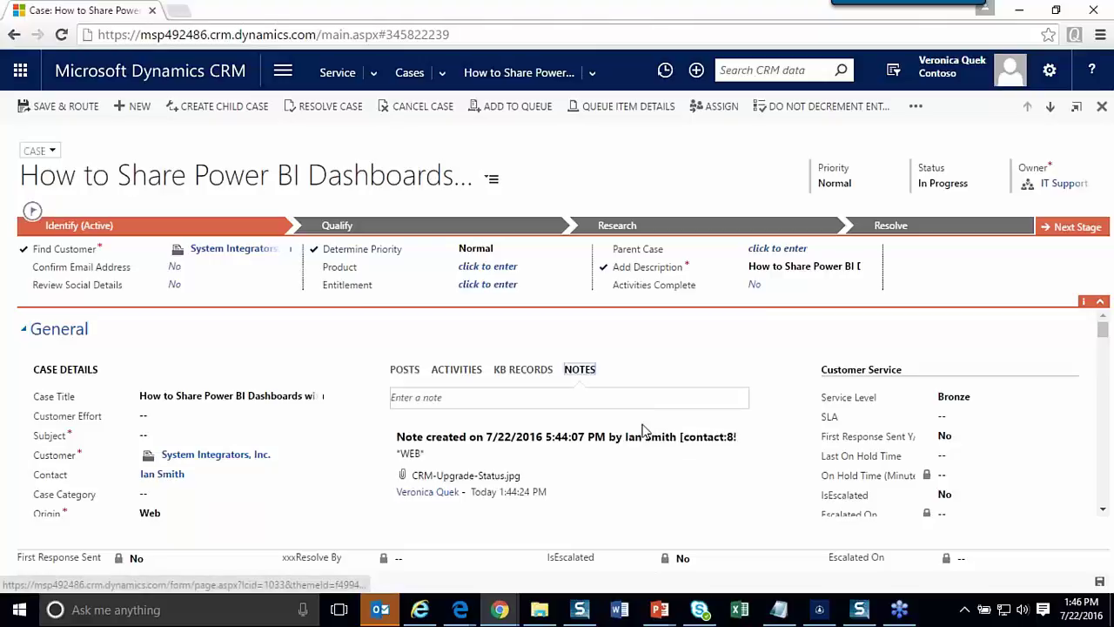
{"action": "scroll", "coordinate": [651, 449], "scroll_direction": "down", "scroll_amount": 2}
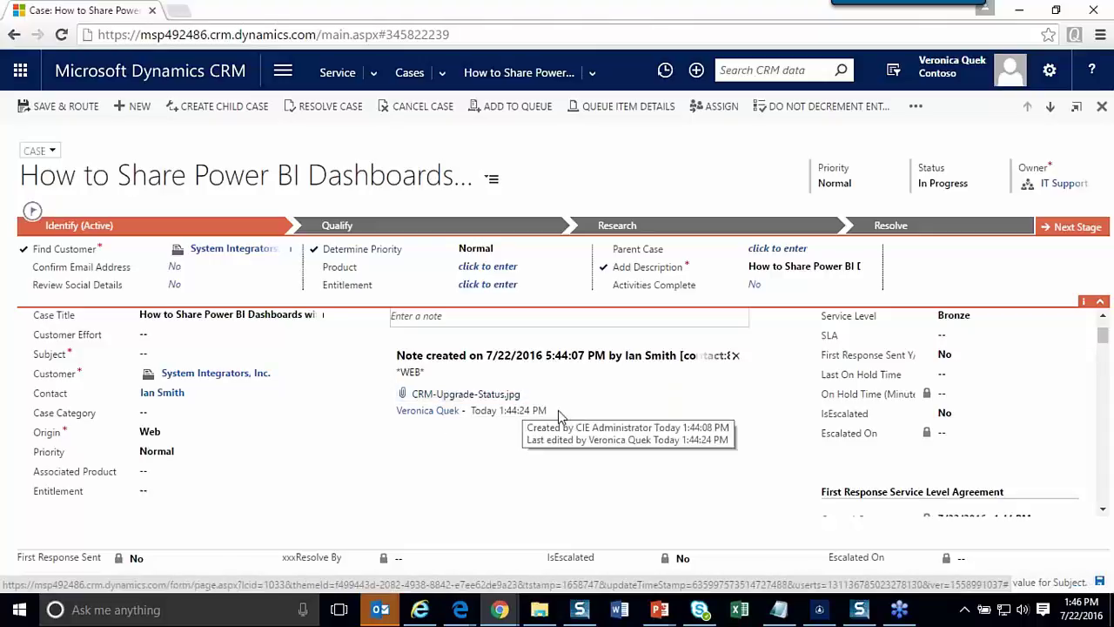
{"action": "scroll", "coordinate": [572, 419], "scroll_direction": "up", "scroll_amount": 1}
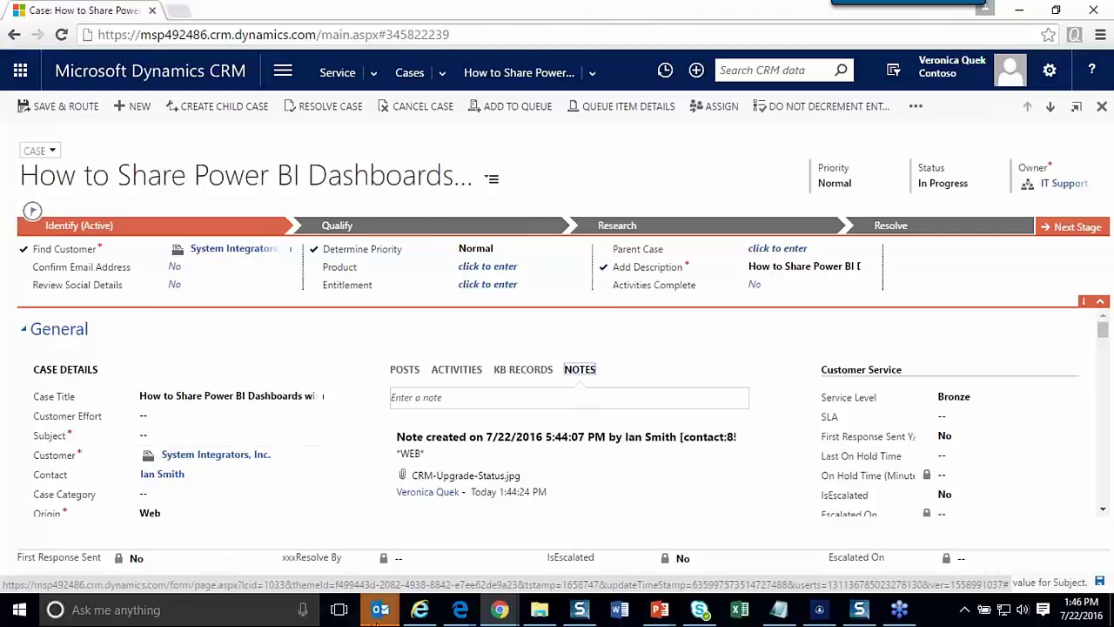
- In the partner portal's open cases, start editing the Power BI dashboards case
{"action": "mouse_move", "coordinate": [419, 614]}
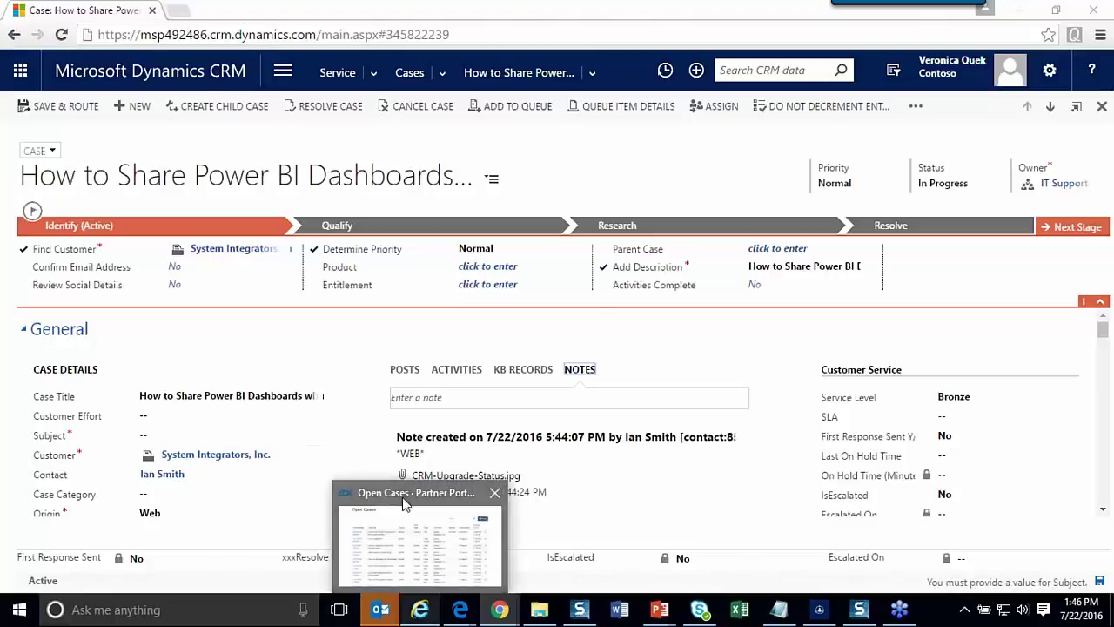
{"action": "left_click", "coordinate": [409, 489]}
{"action": "left_click", "coordinate": [1003, 224]}
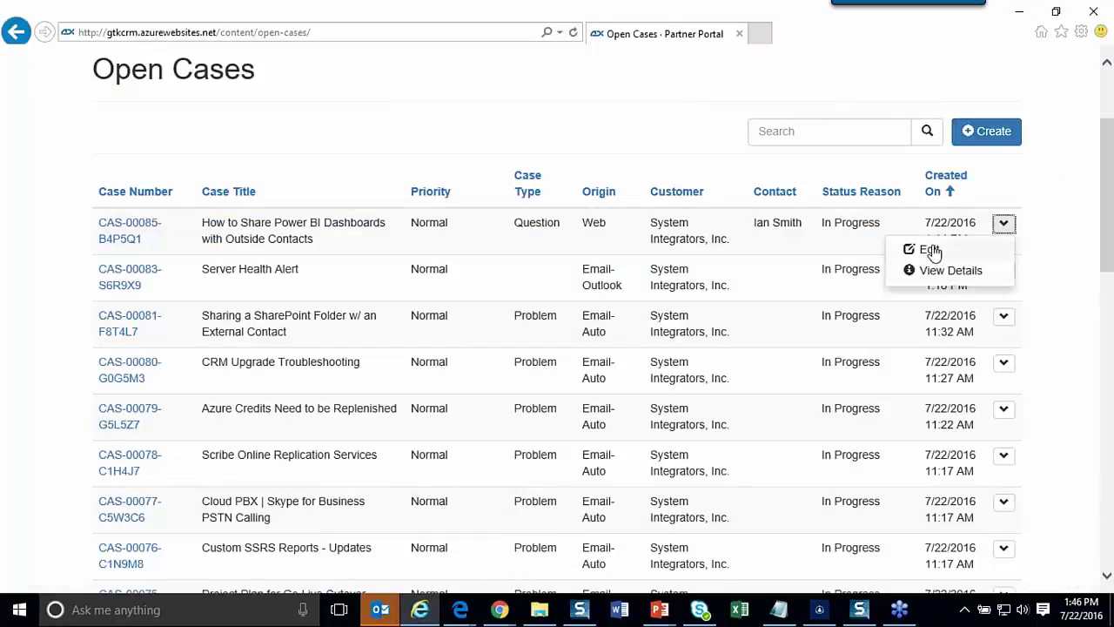
{"action": "left_click", "coordinate": [929, 250]}
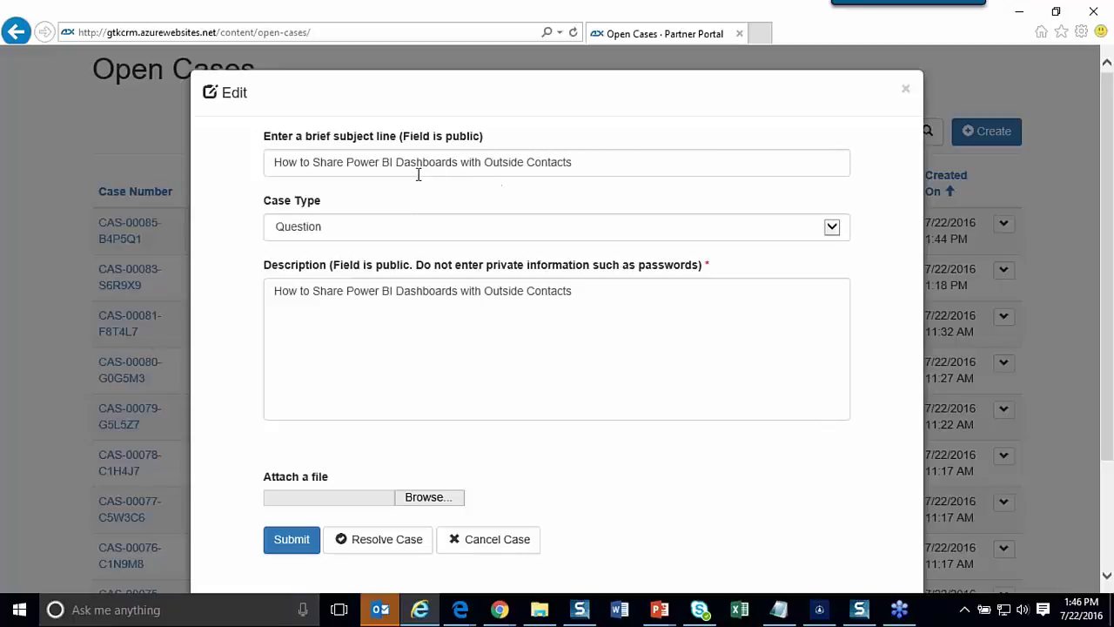
- Replace 'Power BI Dashboards' in the subject with 'DOcuments from SharePoint' and submit
{"action": "left_click", "coordinate": [346, 164]}
{"action": "key", "text": "shift+Right"}
{"action": "key", "text": "shift+Right"}
{"action": "key", "text": "shift+Right"}
{"action": "key", "text": "shift+Right"}
{"action": "key", "text": "shift+Right"}
{"action": "key", "text": "shift+Right"}
{"action": "key", "text": "shift+Right"}
{"action": "key", "text": "shift+Right"}
{"action": "key", "text": "shift+Right"}
{"action": "key", "text": "shift+Right"}
{"action": "key", "text": "shift+Right"}
{"action": "key", "text": "shift+Right"}
{"action": "key", "text": "shift+Right"}
{"action": "key", "text": "shift+Right"}
{"action": "key", "text": "shift+Right"}
{"action": "key", "text": "shift+Right"}
{"action": "key", "text": "shift+Right"}
{"action": "key", "text": "shift+Right"}
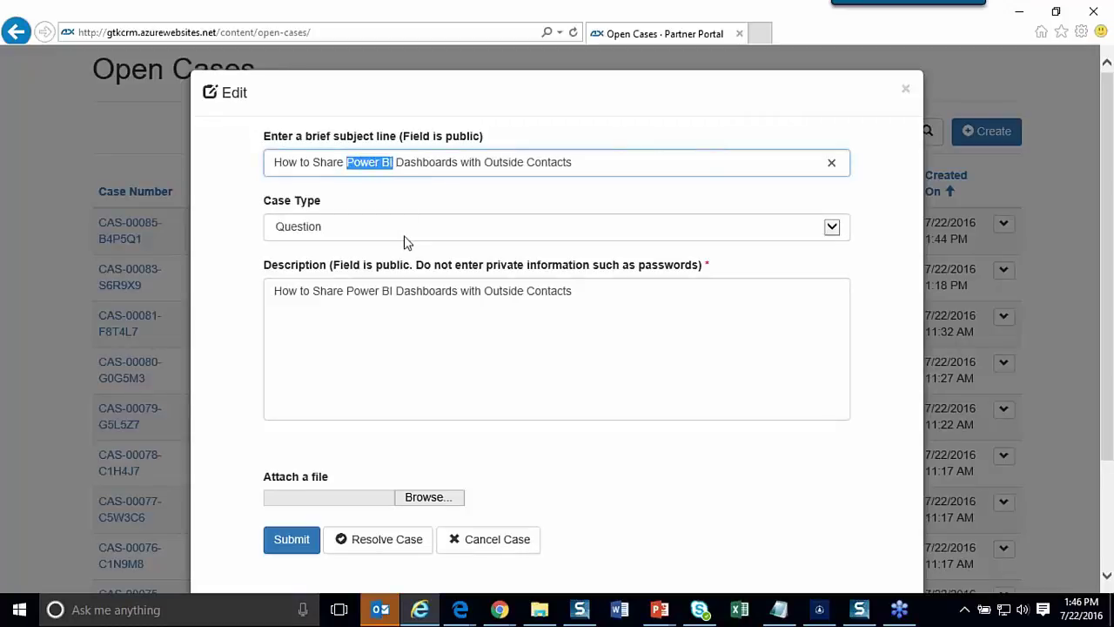
{"action": "type", "text": "DOcu"}
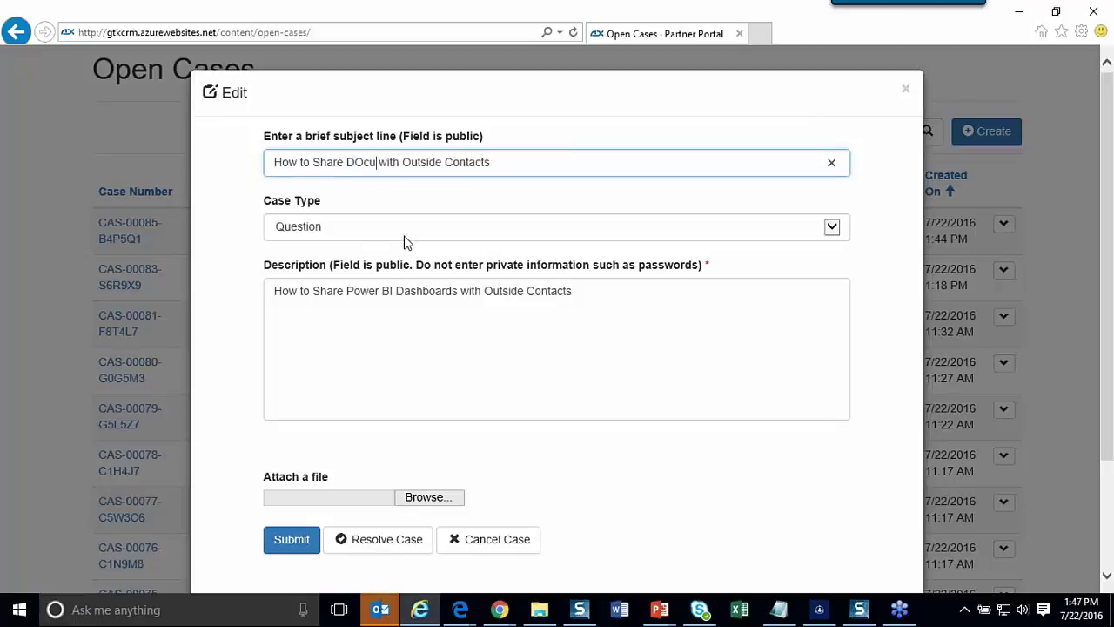
{"action": "type", "text": "ments from "}
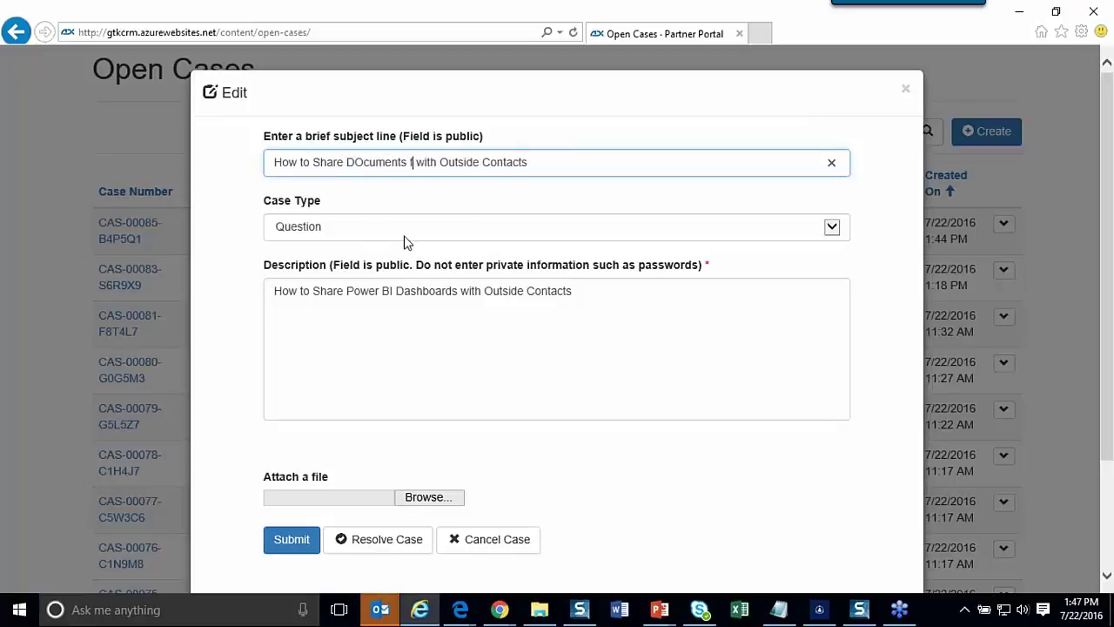
{"action": "type", "text": "SharePoint"}
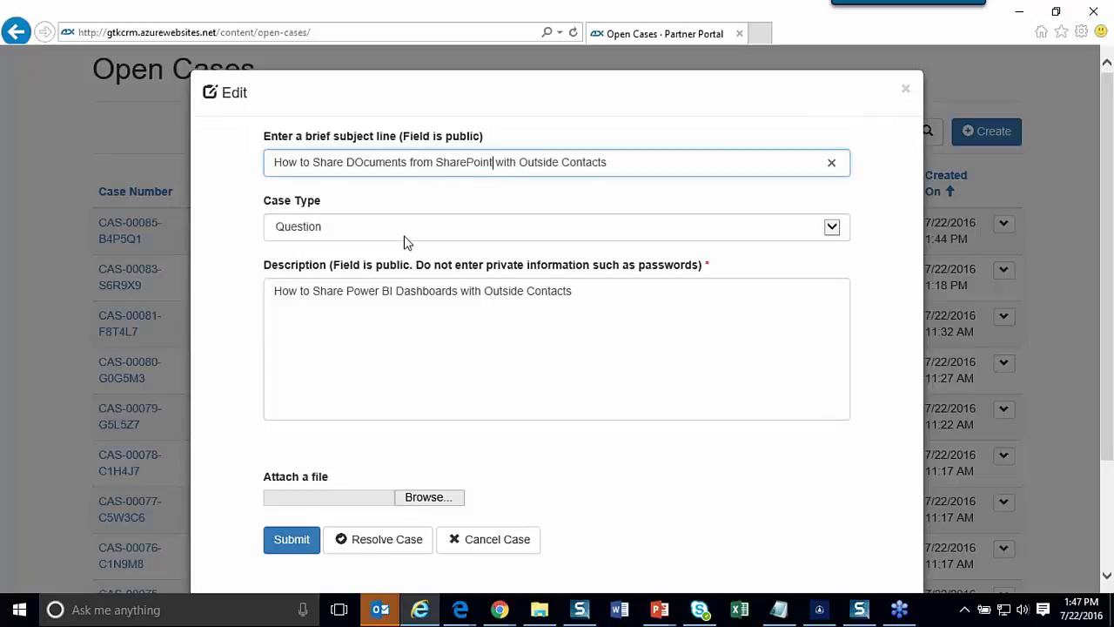
{"action": "left_click", "coordinate": [291, 541]}
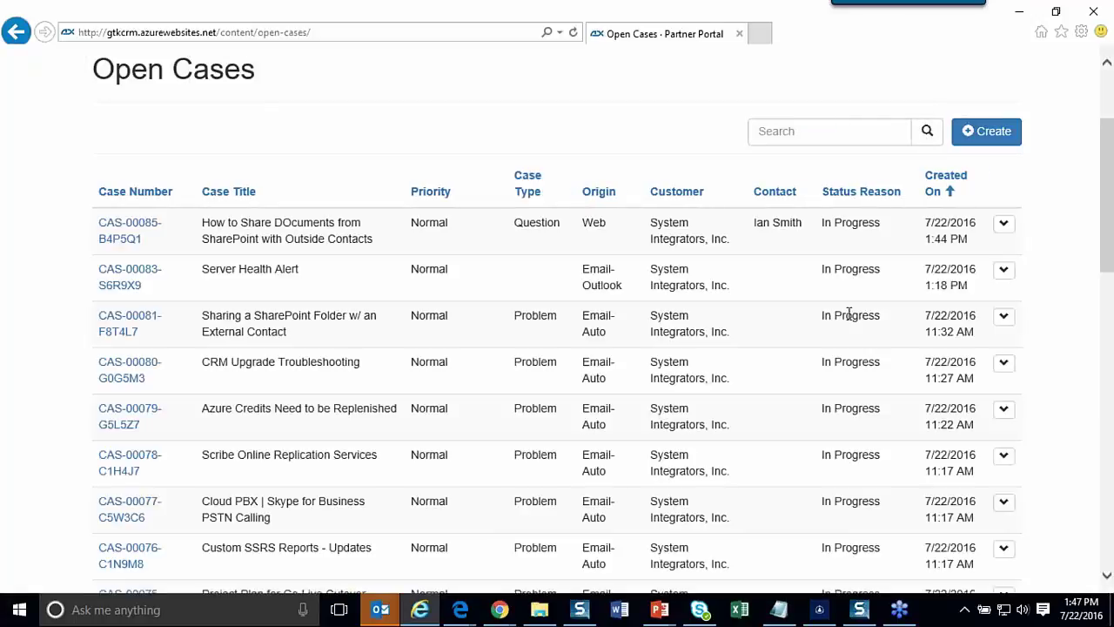
- Reopen the edited case to confirm the saved subject, then close it without changes
{"action": "left_click", "coordinate": [1003, 223]}
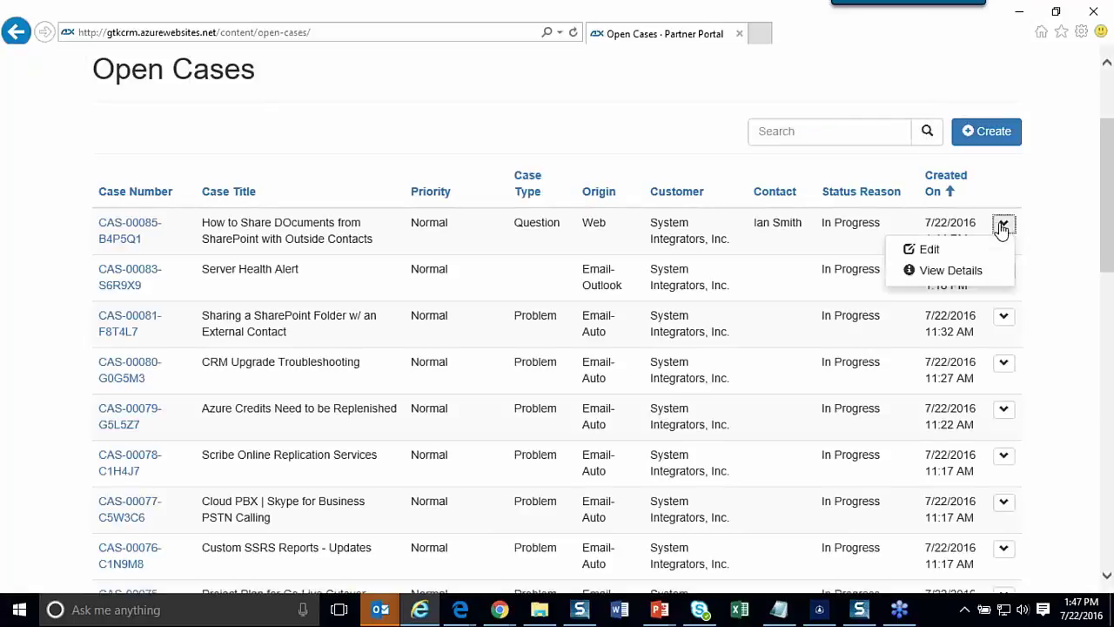
{"action": "left_click", "coordinate": [930, 253]}
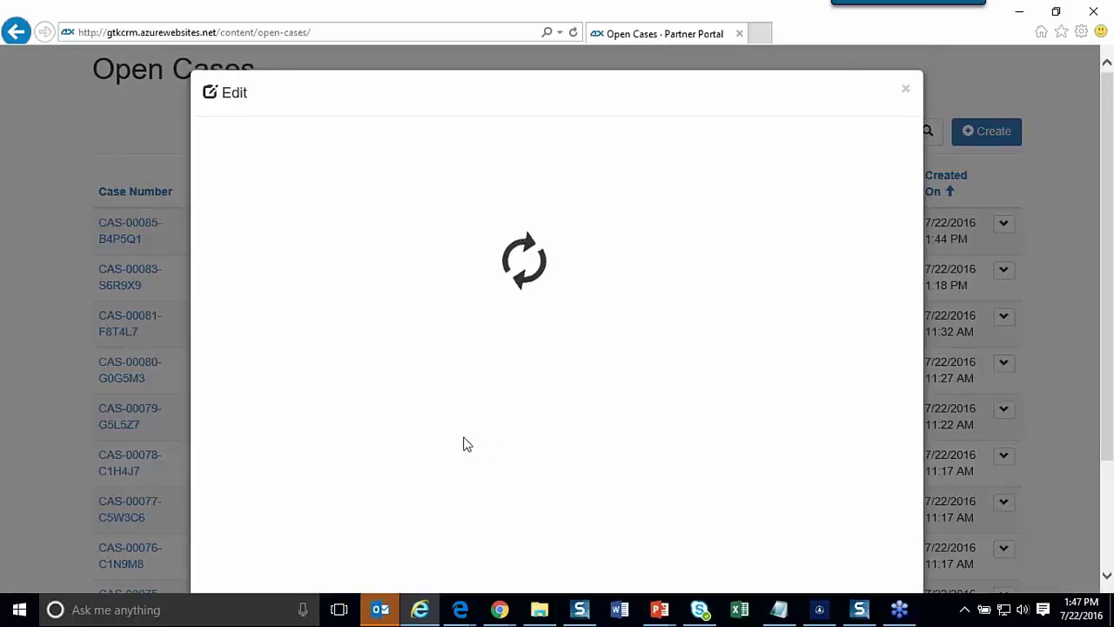
{"action": "scroll", "coordinate": [453, 438], "scroll_direction": "down", "scroll_amount": 3}
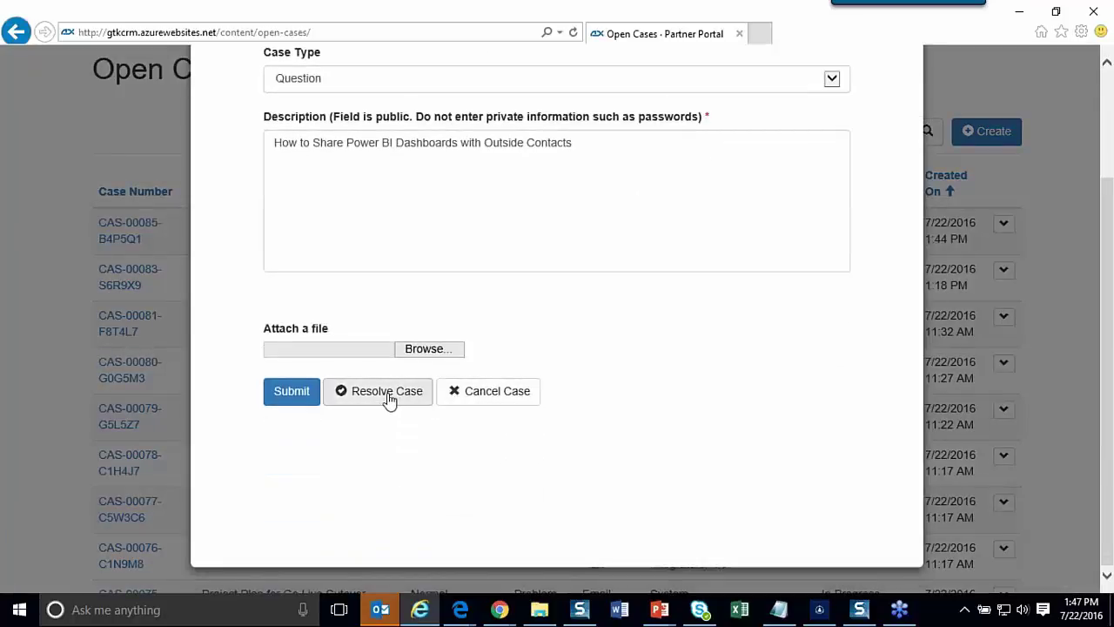
{"action": "scroll", "coordinate": [696, 336], "scroll_direction": "up", "scroll_amount": 3}
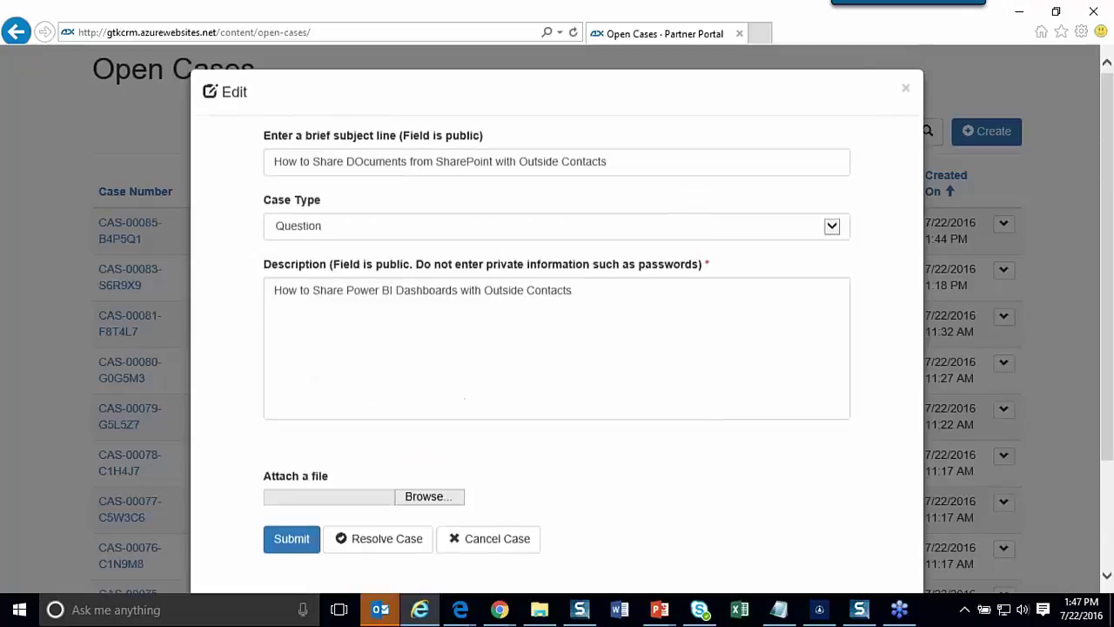
{"action": "left_click", "coordinate": [905, 92]}
- Refresh the CRM open cases list and widen Case Title to show the new SharePoint title
{"action": "mouse_move", "coordinate": [496, 612]}
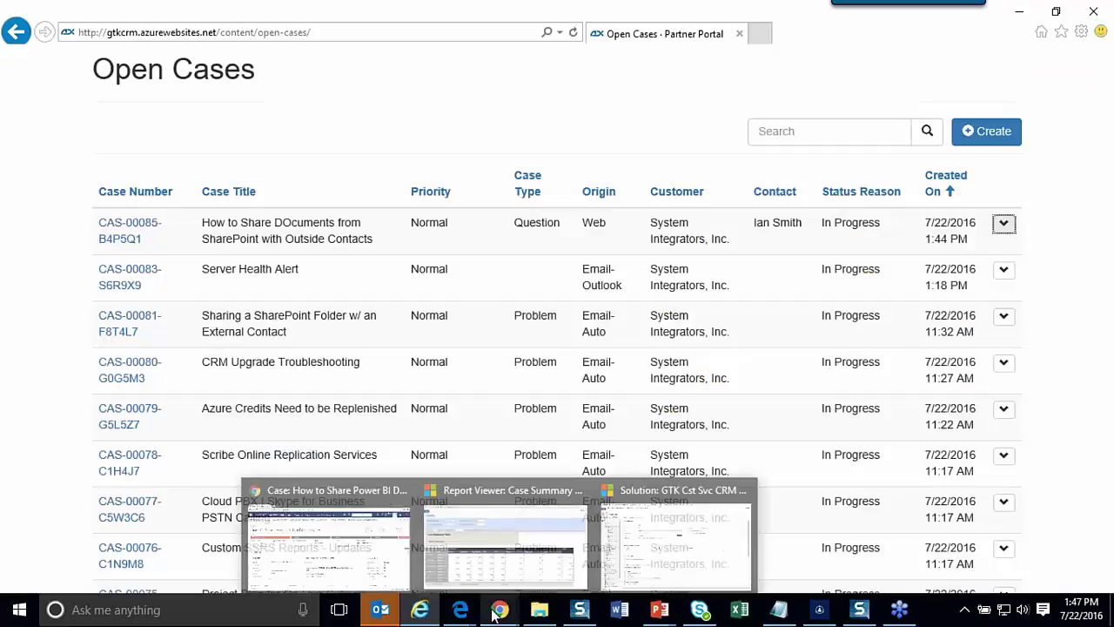
{"action": "left_click", "coordinate": [329, 539]}
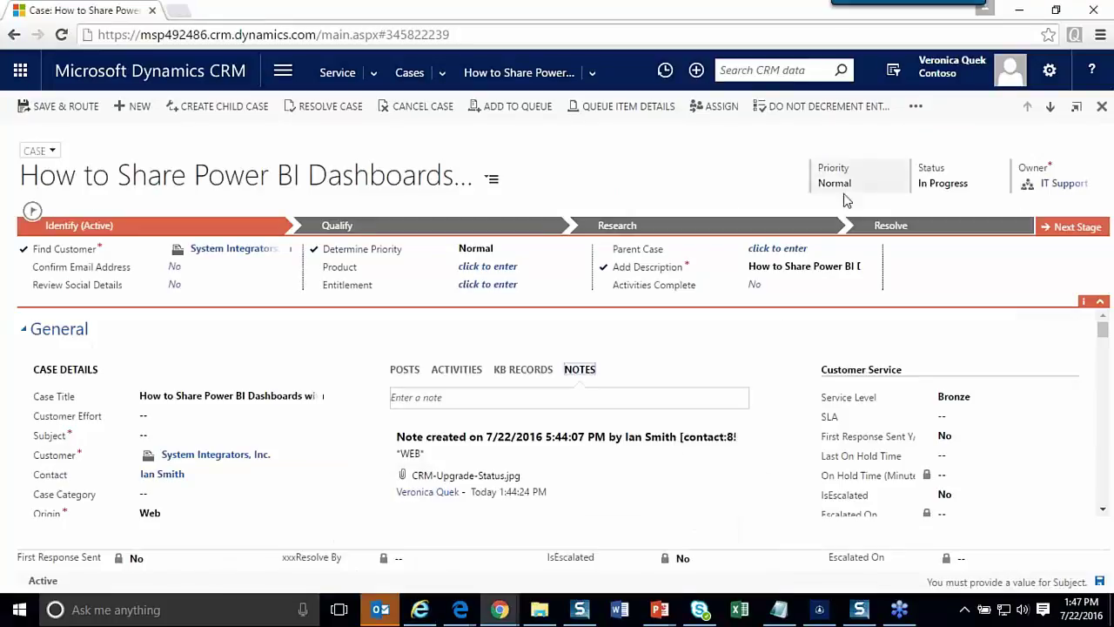
{"action": "left_click", "coordinate": [409, 72]}
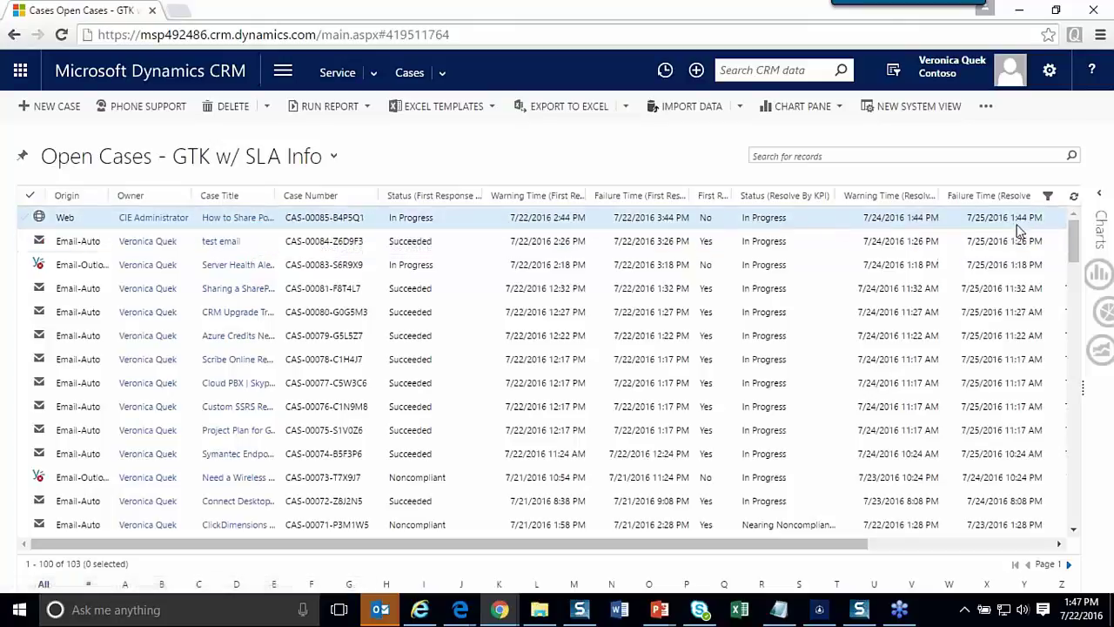
{"action": "left_click", "coordinate": [1073, 196]}
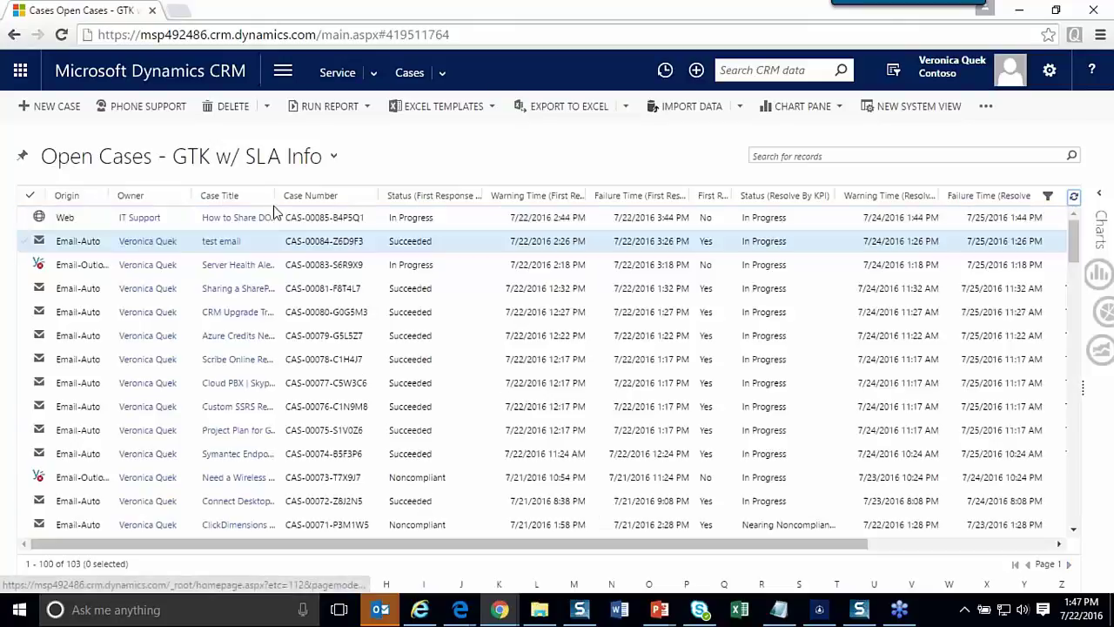
{"action": "left_click_drag", "start_coordinate": [287, 205], "coordinate": [428, 209]}
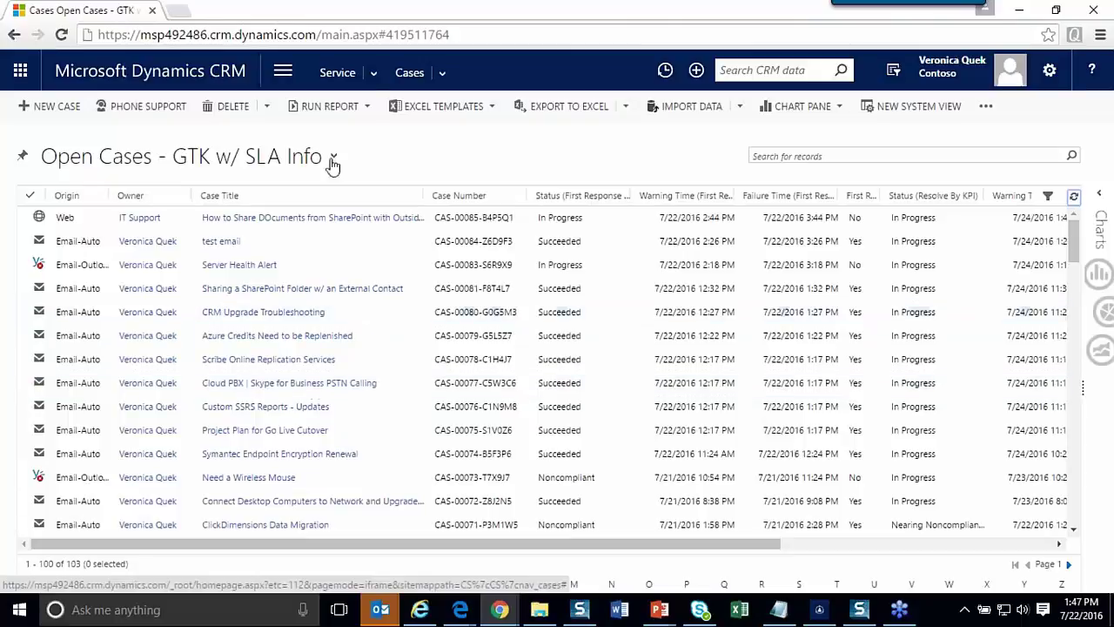
- Go to Service > Dashboards, then bring up the Case Summary Table report window
{"action": "left_click", "coordinate": [283, 73]}
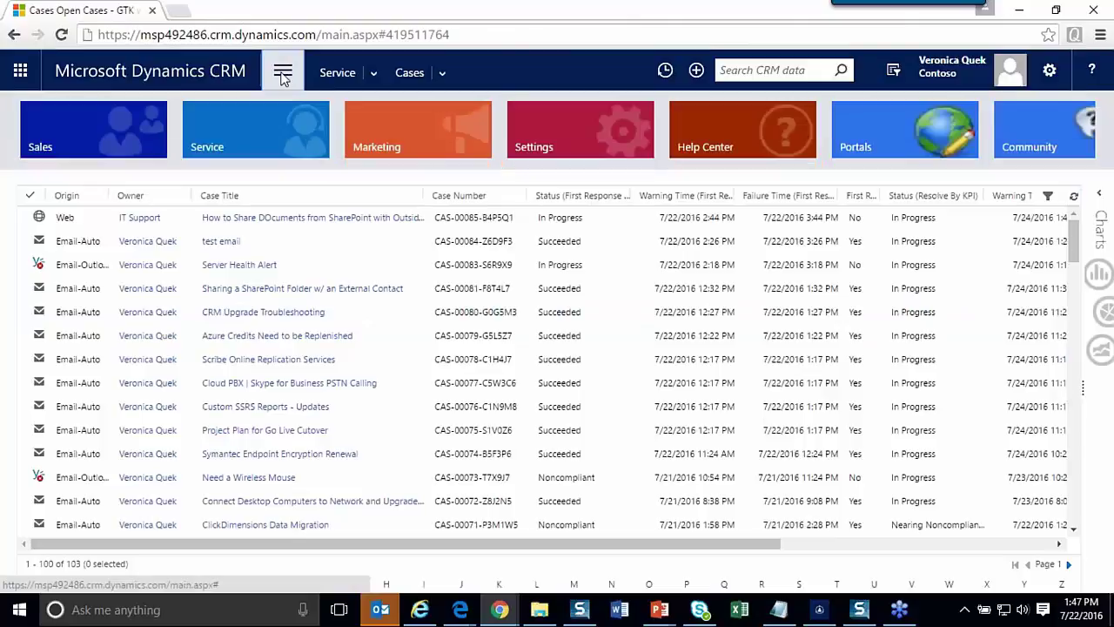
{"action": "left_click", "coordinate": [274, 135]}
{"action": "left_click", "coordinate": [373, 75]}
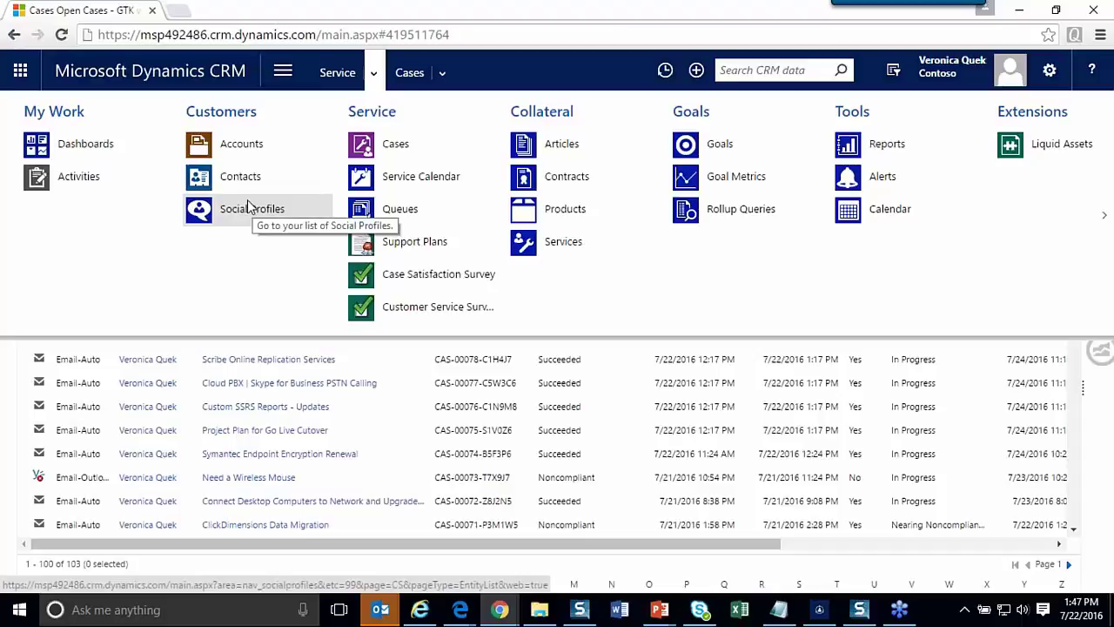
{"action": "left_click", "coordinate": [48, 150]}
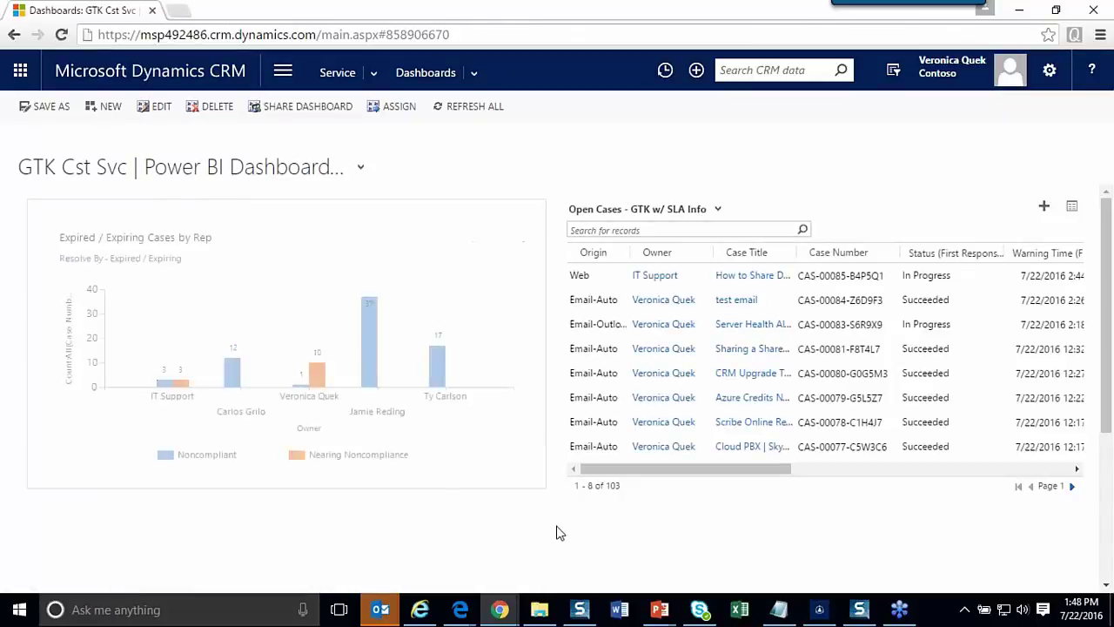
{"action": "mouse_move", "coordinate": [498, 609]}
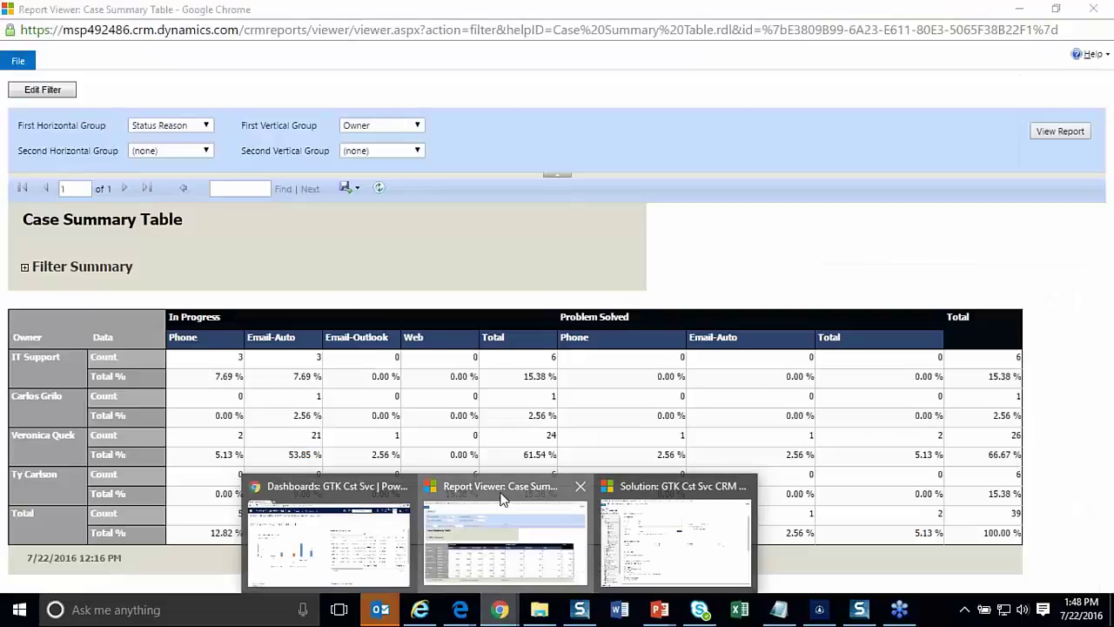
{"action": "left_click", "coordinate": [503, 494]}
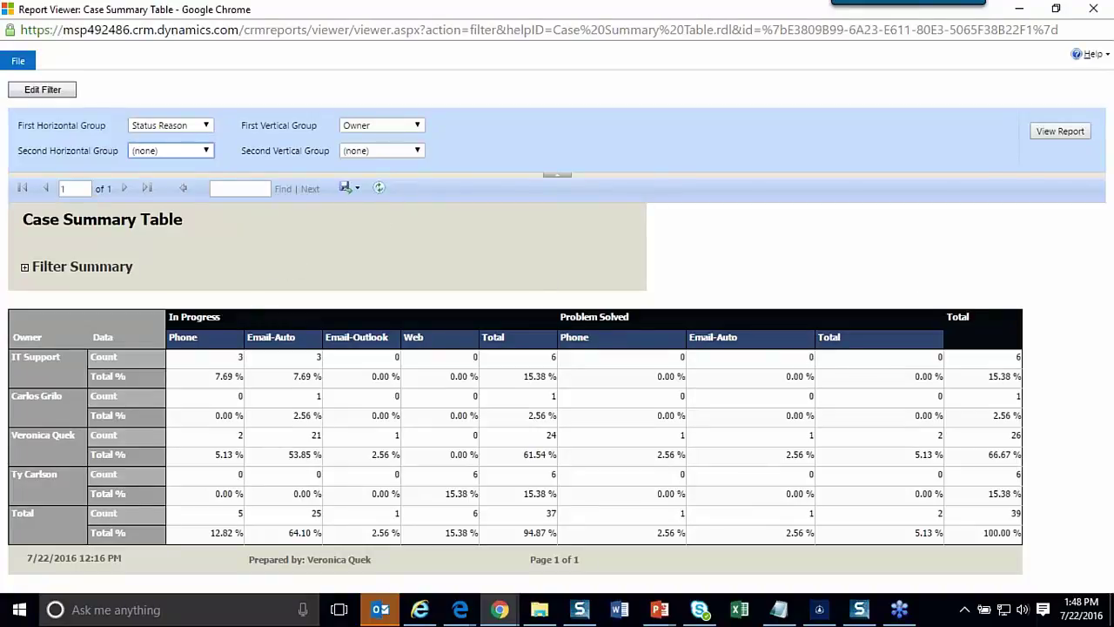
- Rerun the Case Summary Table and review its Filter Summary criteria
{"action": "left_click", "coordinate": [1061, 133]}
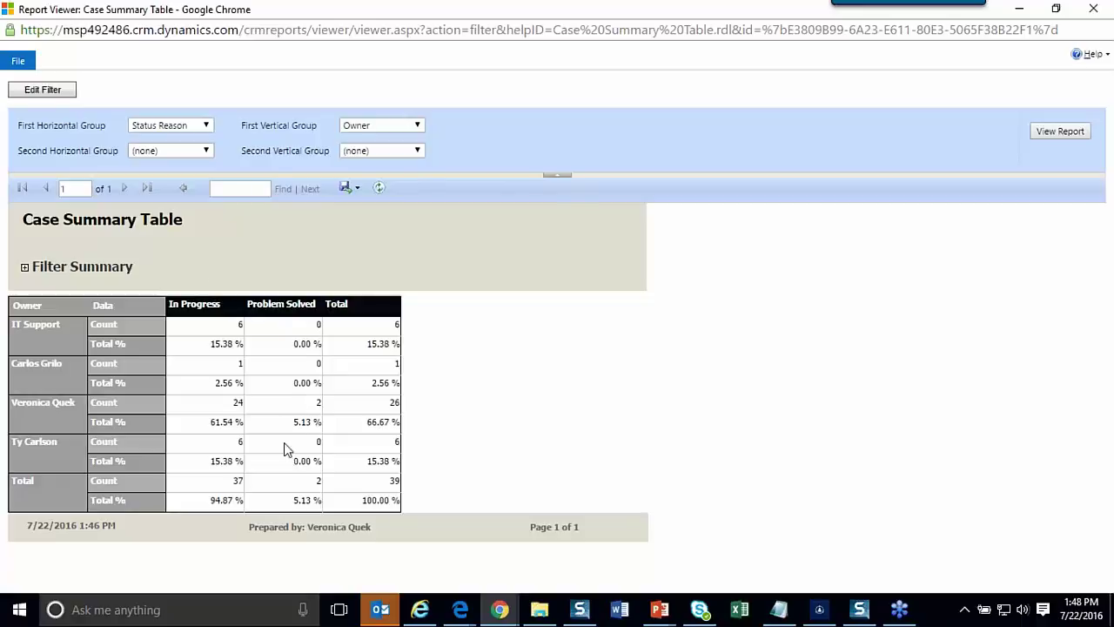
{"action": "left_click", "coordinate": [25, 268]}
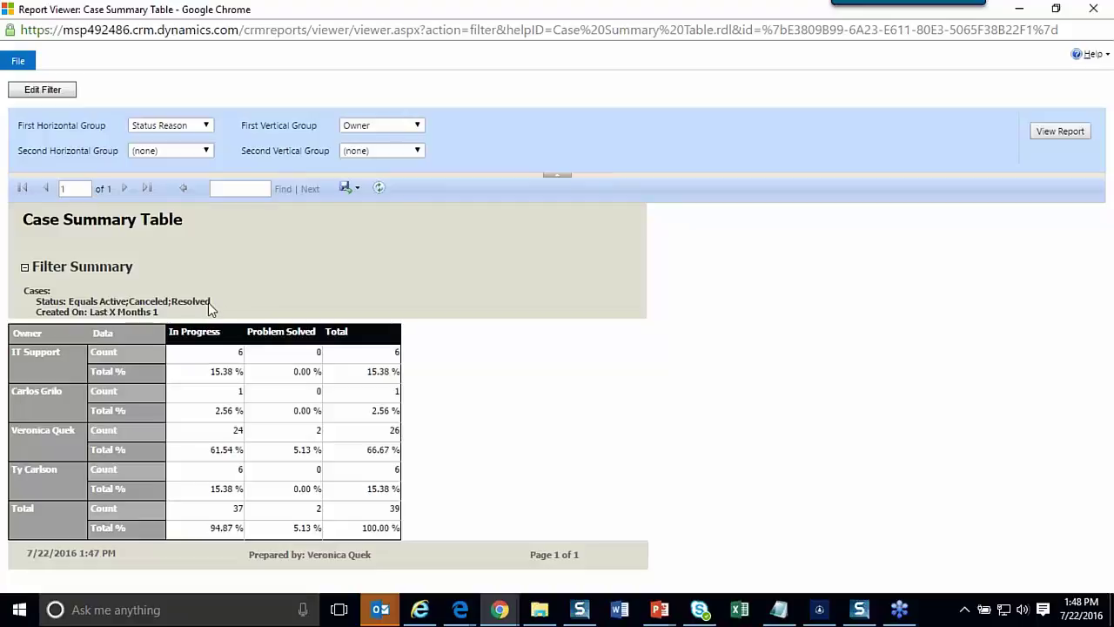
{"action": "left_click", "coordinate": [26, 268]}
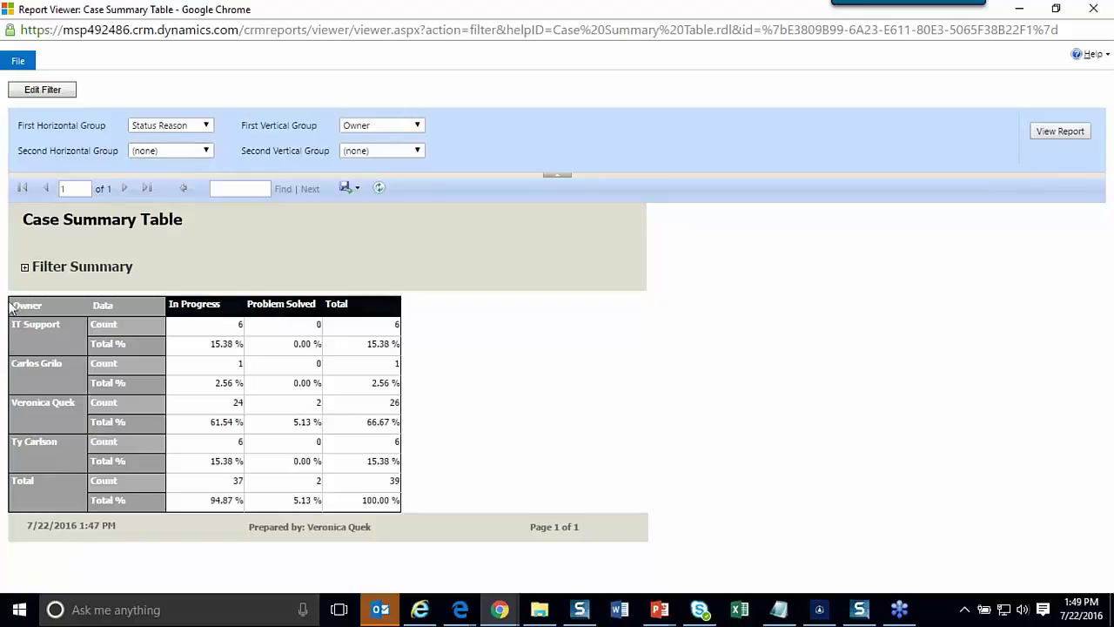
- Set First Horizontal Group to Customer and rerun, then reset it to Status Reason
{"action": "left_click", "coordinate": [209, 126]}
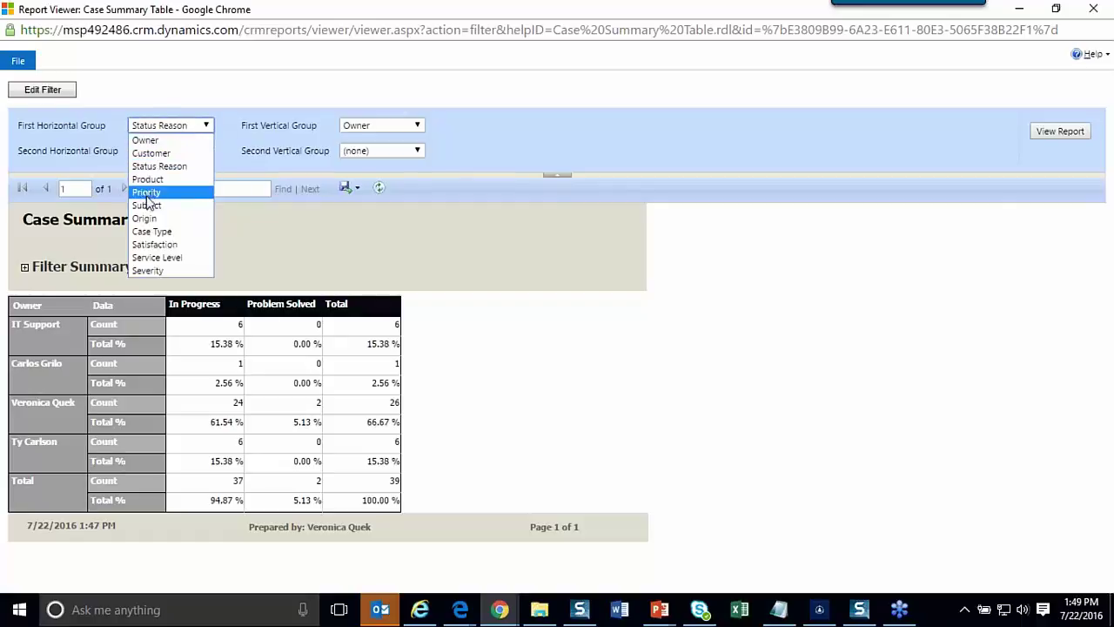
{"action": "left_click", "coordinate": [141, 153]}
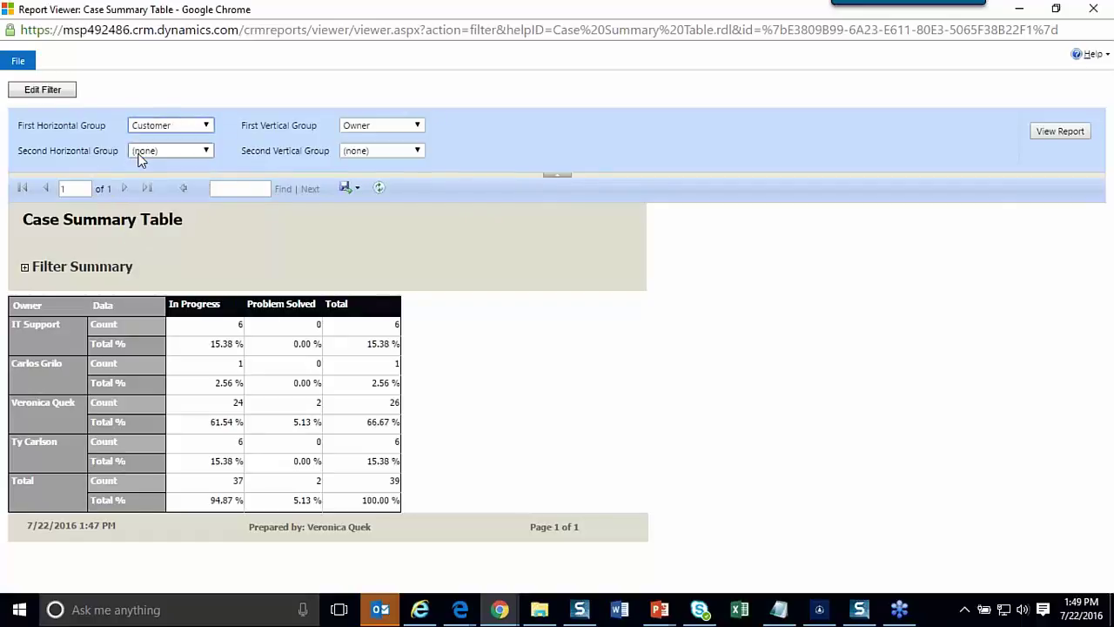
{"action": "left_click", "coordinate": [1055, 131]}
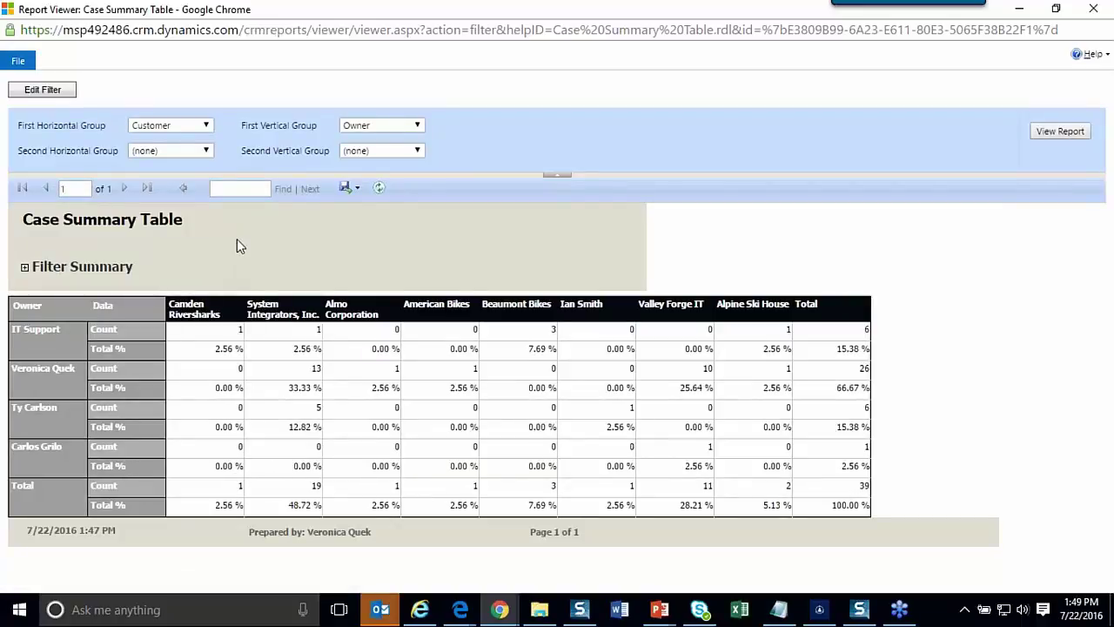
{"action": "left_click", "coordinate": [205, 126]}
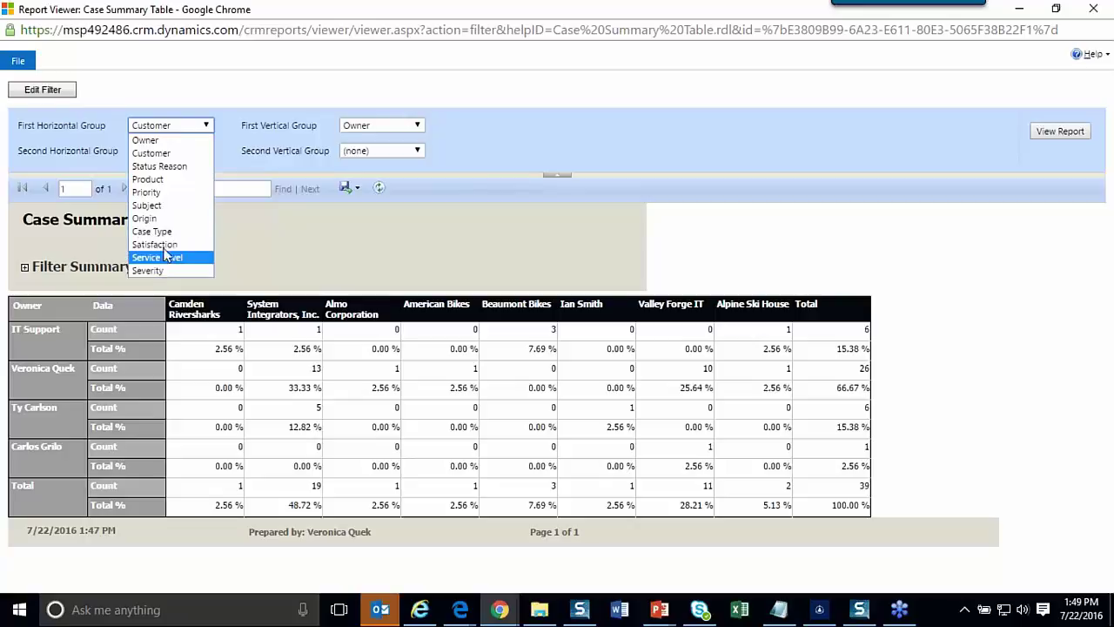
{"action": "left_click", "coordinate": [167, 166]}
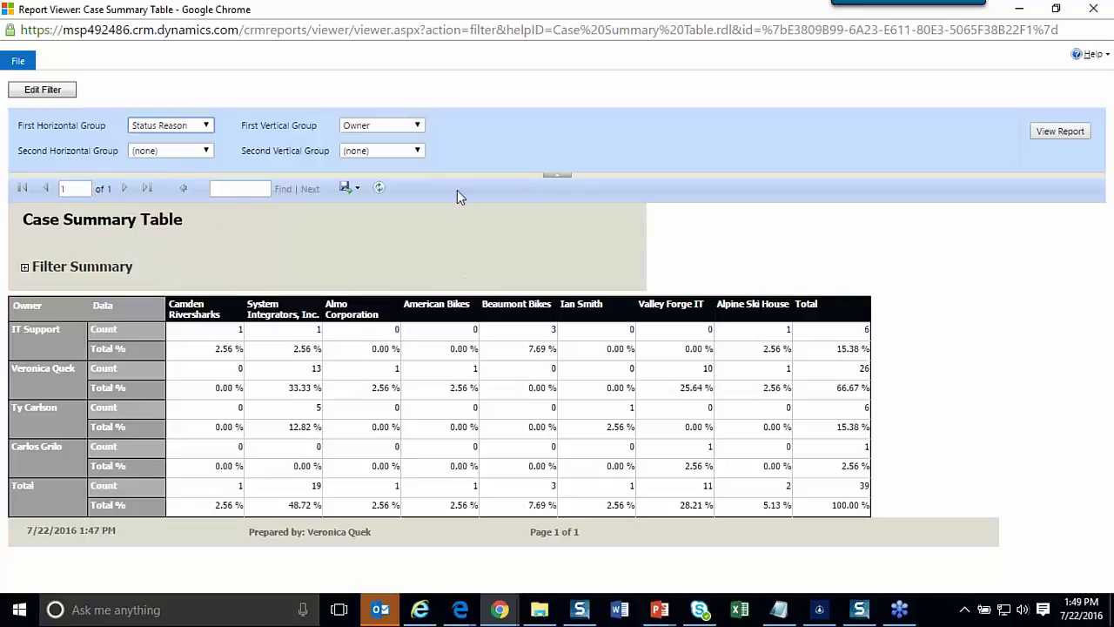
- Set First Vertical Group to Customer, rerun the report and review the customer rows
{"action": "left_click", "coordinate": [419, 125]}
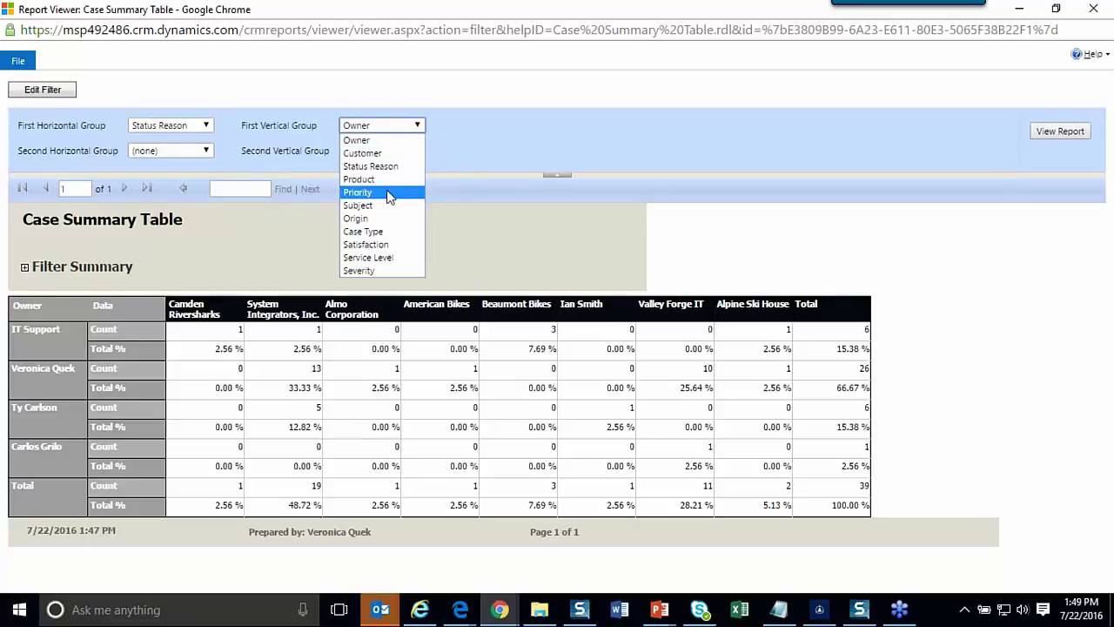
{"action": "left_click", "coordinate": [376, 153]}
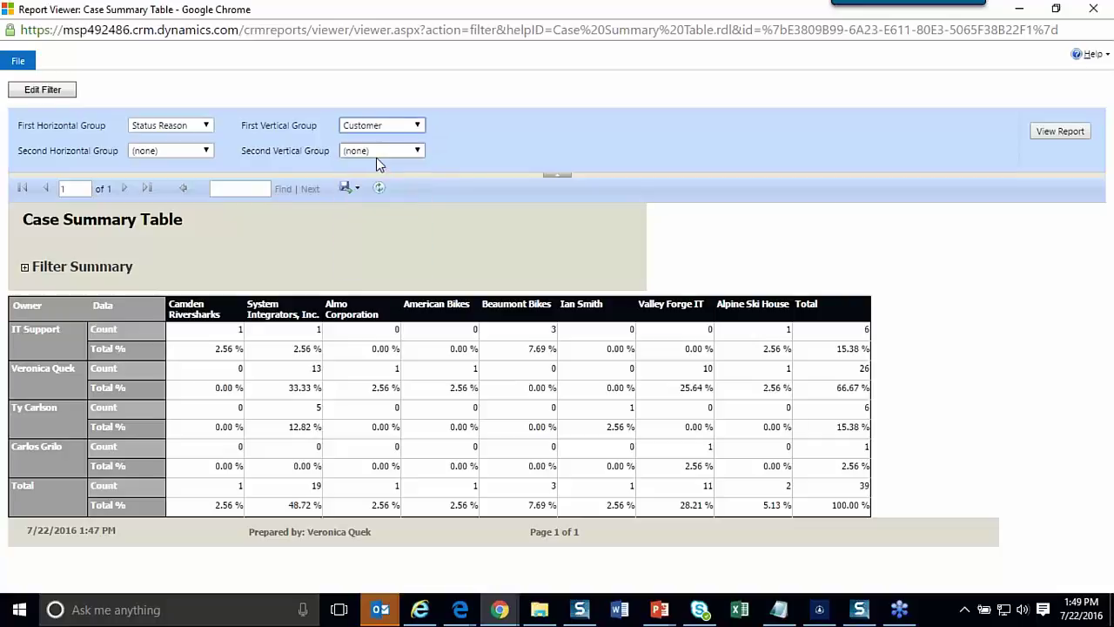
{"action": "left_click", "coordinate": [1059, 135]}
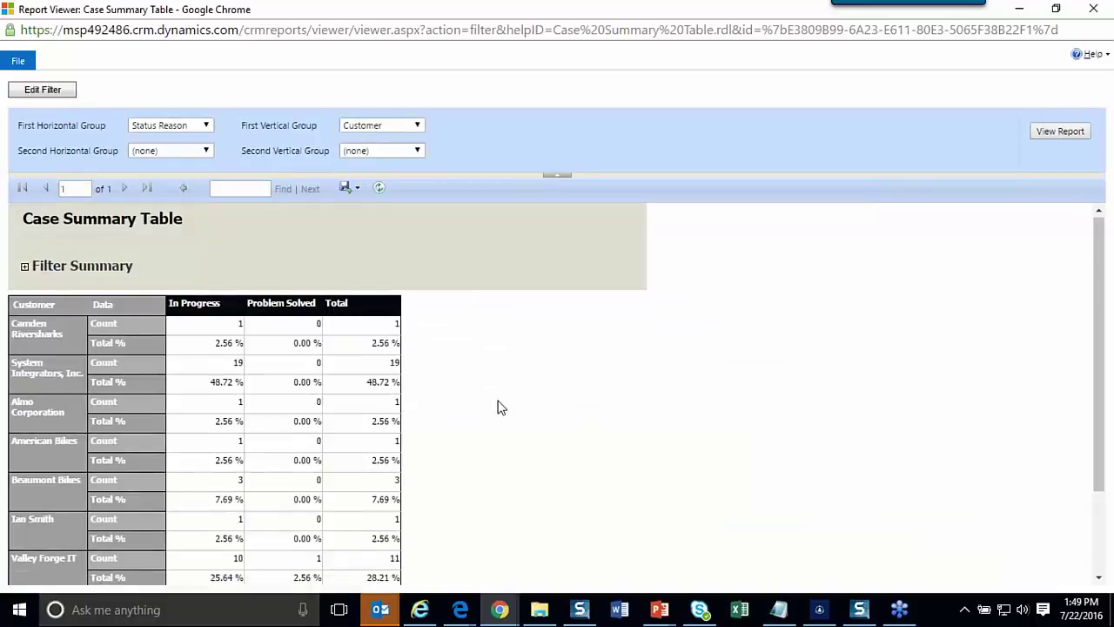
{"action": "scroll", "coordinate": [501, 407], "scroll_direction": "down", "scroll_amount": 2}
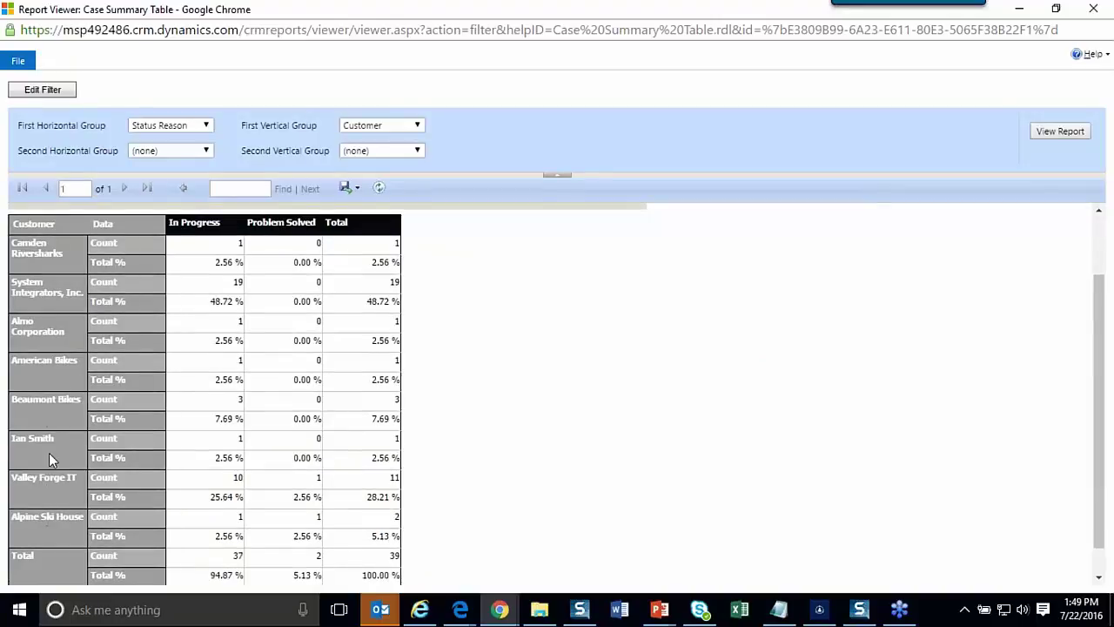
{"action": "scroll", "coordinate": [48, 454], "scroll_direction": "down", "scroll_amount": 1}
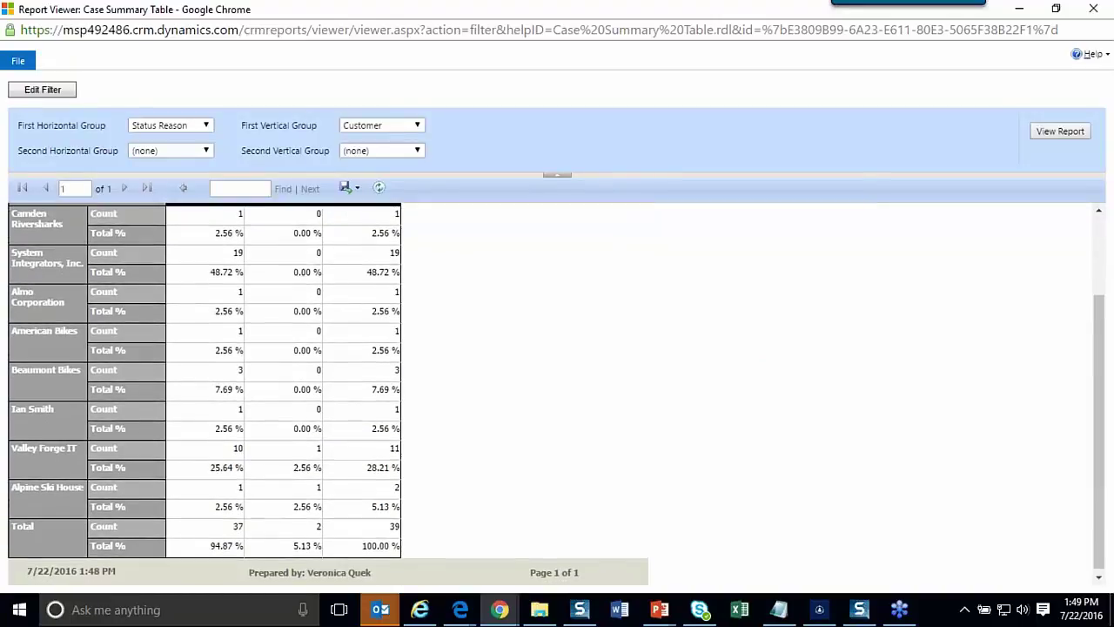
{"action": "scroll", "coordinate": [47, 450], "scroll_direction": "up", "scroll_amount": 2}
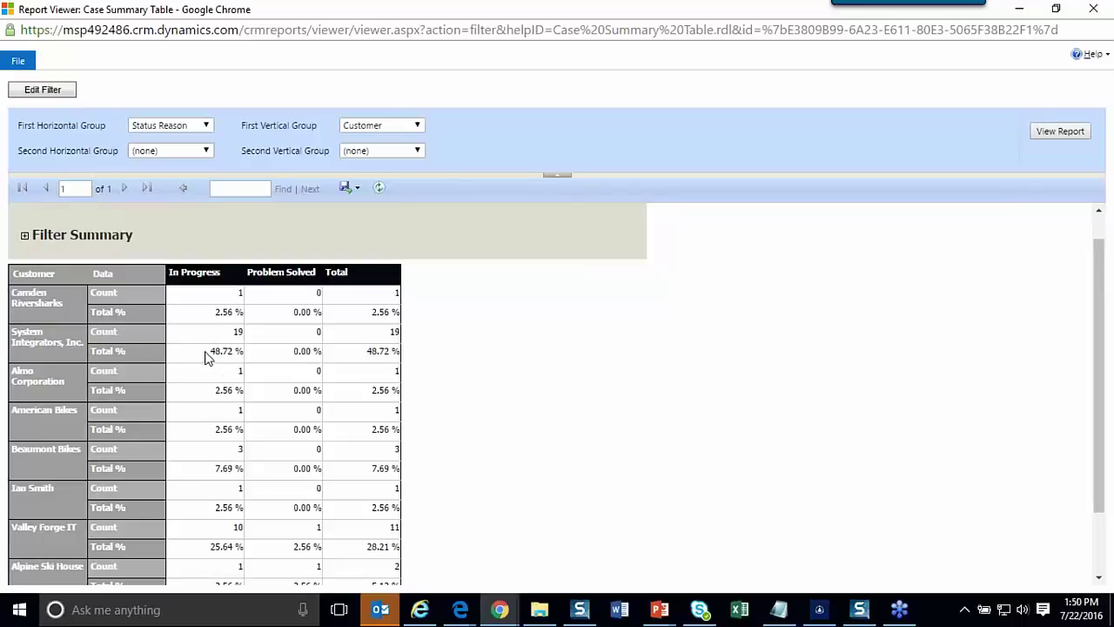
{"action": "scroll", "coordinate": [212, 346], "scroll_direction": "down", "scroll_amount": 1}
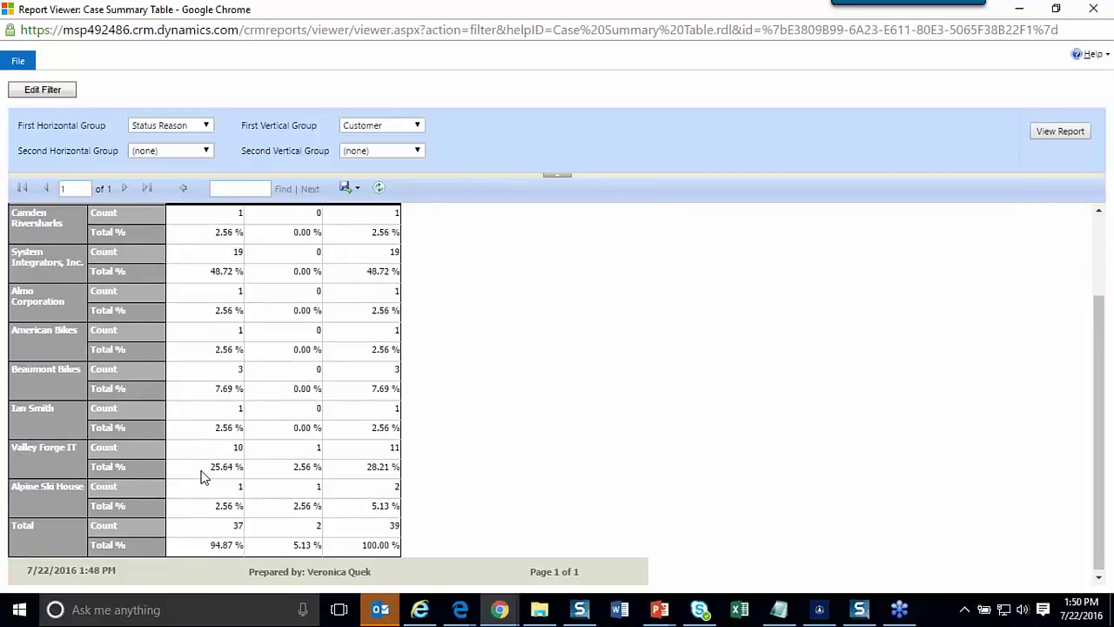
{"action": "scroll", "coordinate": [200, 477], "scroll_direction": "up", "scroll_amount": 2}
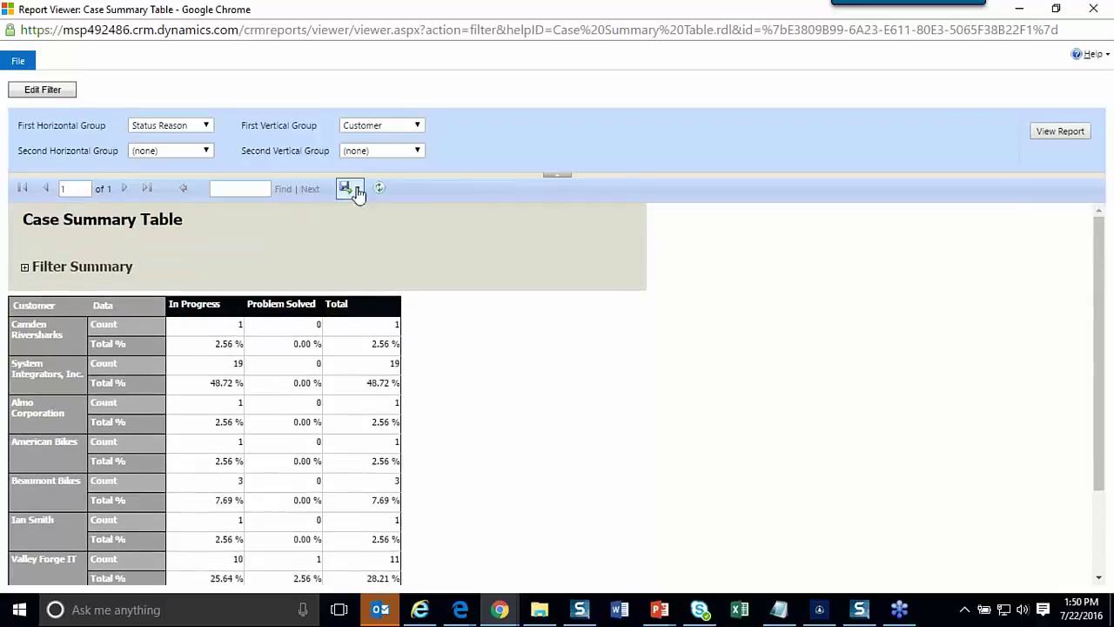
- Change First Vertical Group to Subject and rerun, showing IT Services with 24 of 39 cases
{"action": "left_click", "coordinate": [418, 126]}
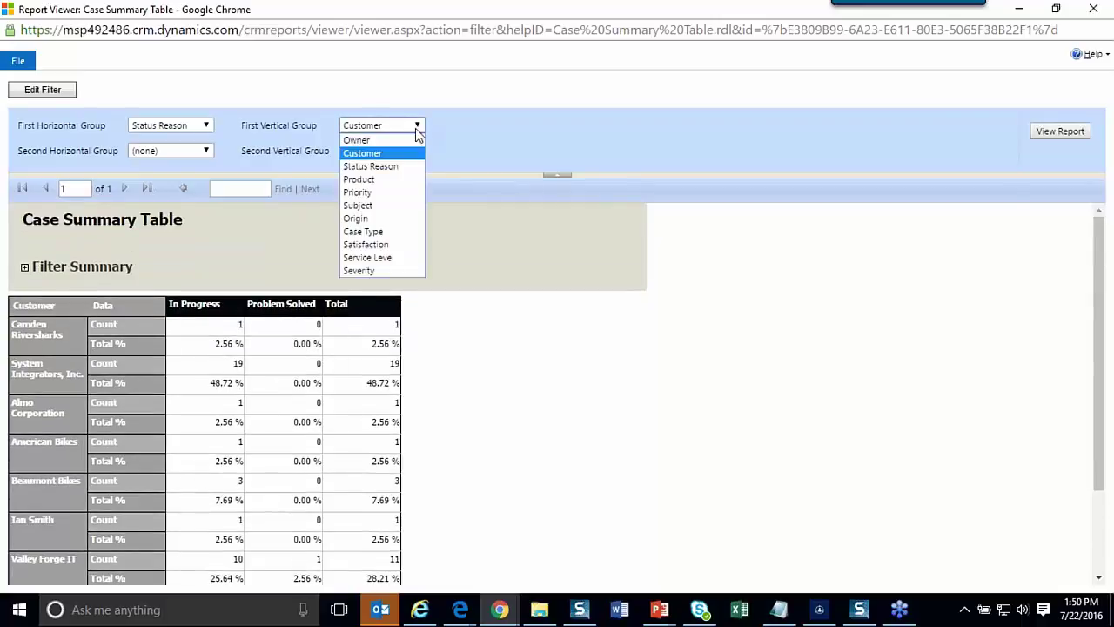
{"action": "left_click", "coordinate": [367, 203]}
{"action": "left_click", "coordinate": [1062, 132]}
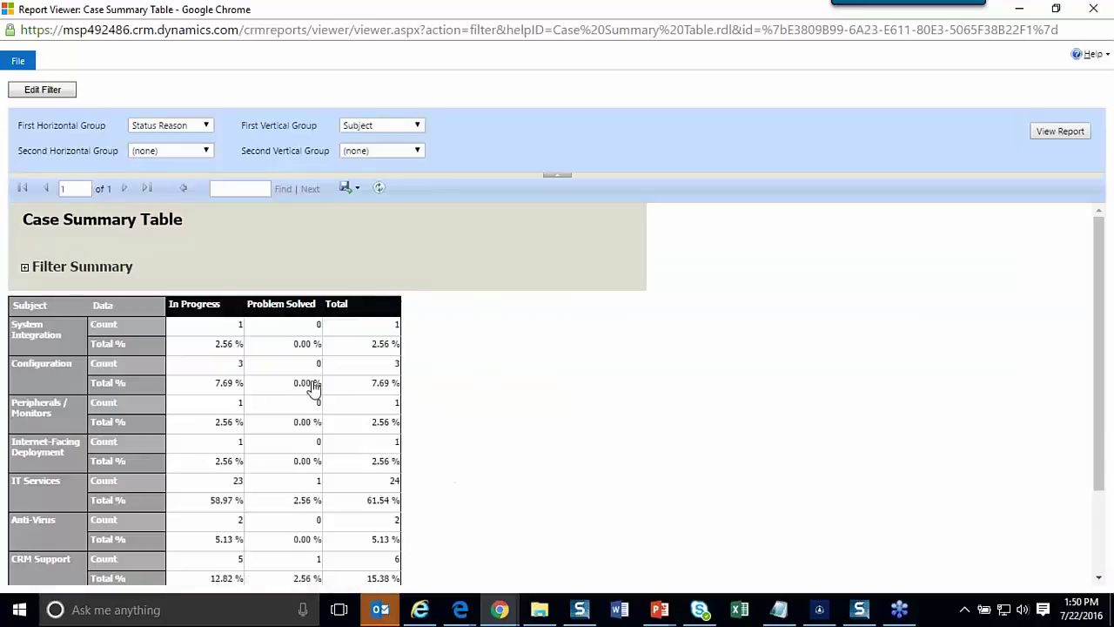
{"action": "scroll", "coordinate": [277, 401], "scroll_direction": "down", "scroll_amount": 2}
{"action": "scroll", "coordinate": [276, 402], "scroll_direction": "down", "scroll_amount": 1}
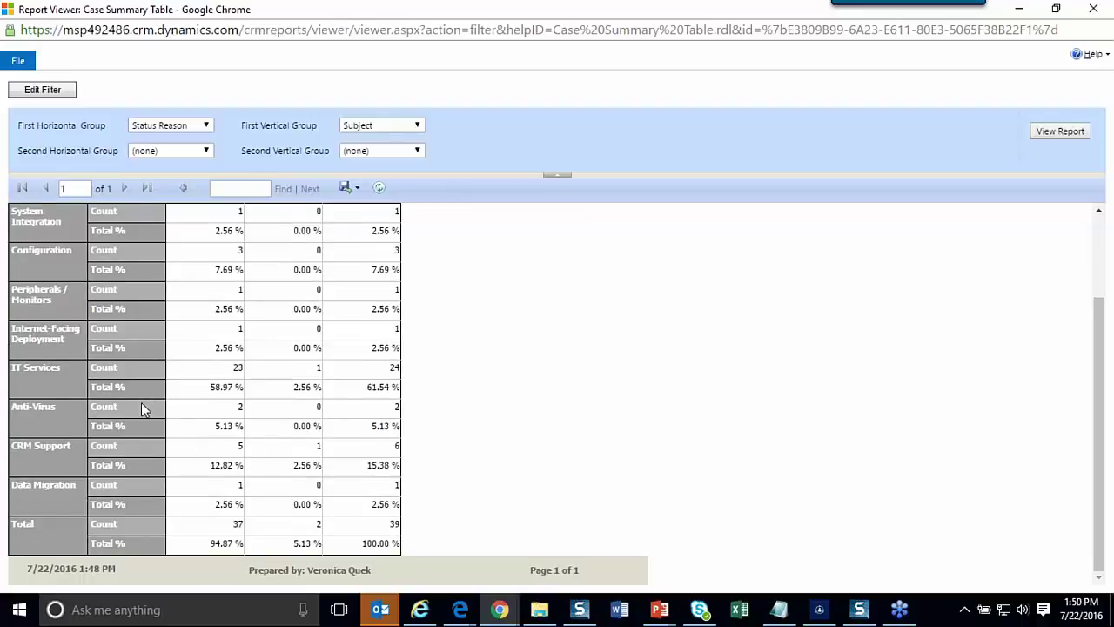
{"action": "scroll", "coordinate": [141, 402], "scroll_direction": "up", "scroll_amount": 3}
{"action": "scroll", "coordinate": [141, 402], "scroll_direction": "down", "scroll_amount": 1}
{"action": "scroll", "coordinate": [141, 402], "scroll_direction": "down", "scroll_amount": 2}
{"action": "scroll", "coordinate": [236, 462], "scroll_direction": "up", "scroll_amount": 3}
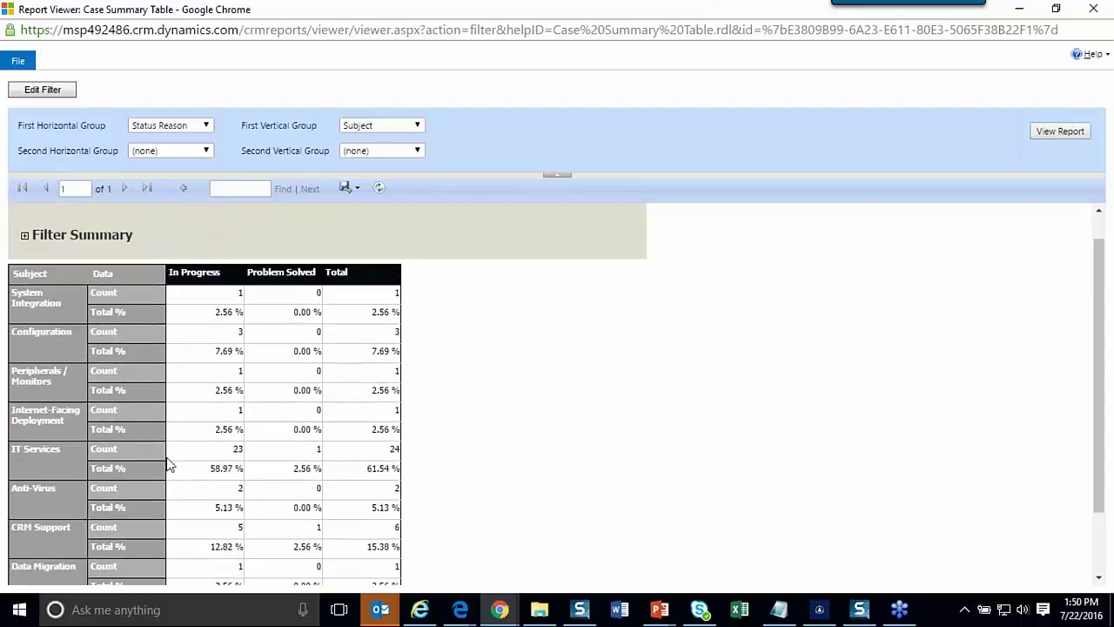
- Minimize the report and open the dashboard's Cases by Origin chart in Power BI
{"action": "left_click", "coordinate": [1021, 10]}
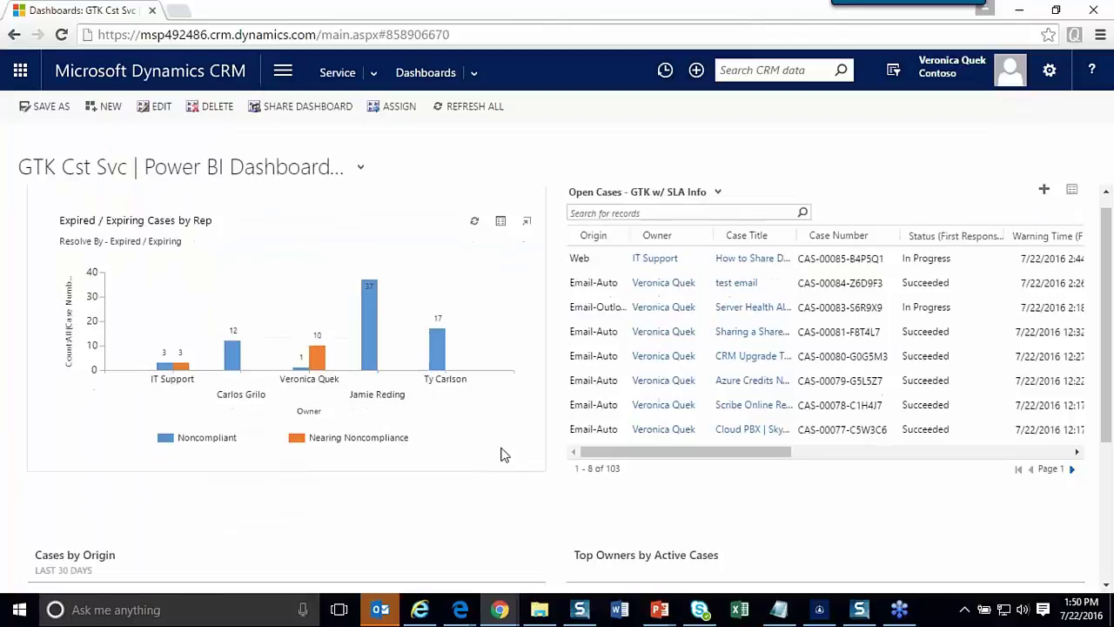
{"action": "scroll", "coordinate": [501, 452], "scroll_direction": "down", "scroll_amount": 3}
{"action": "scroll", "coordinate": [501, 452], "scroll_direction": "up", "scroll_amount": 3}
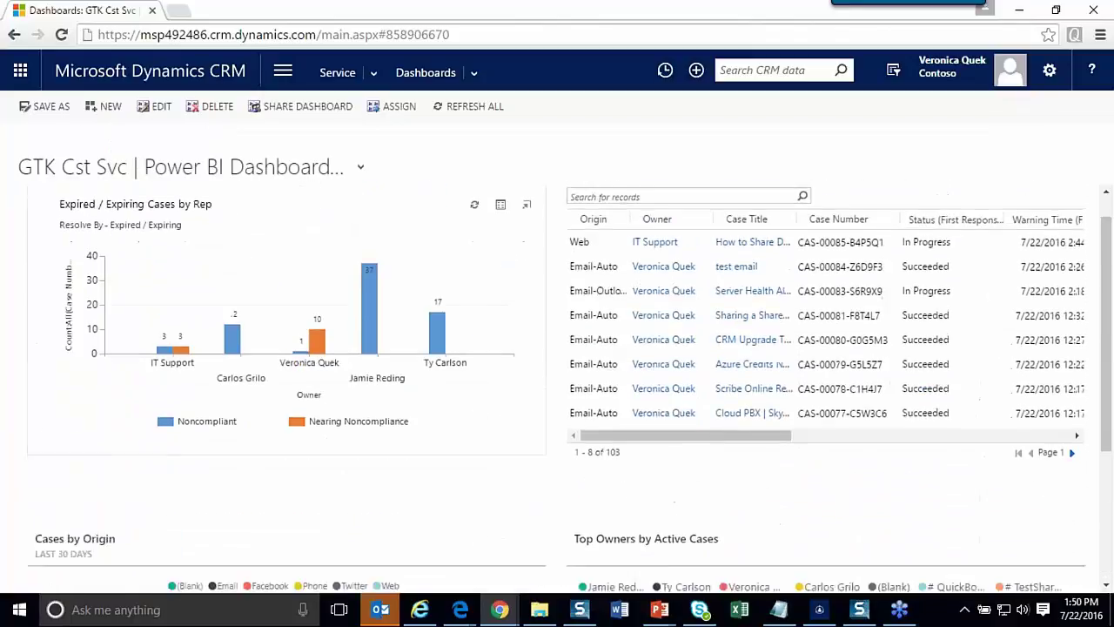
{"action": "scroll", "coordinate": [500, 452], "scroll_direction": "down", "scroll_amount": 3}
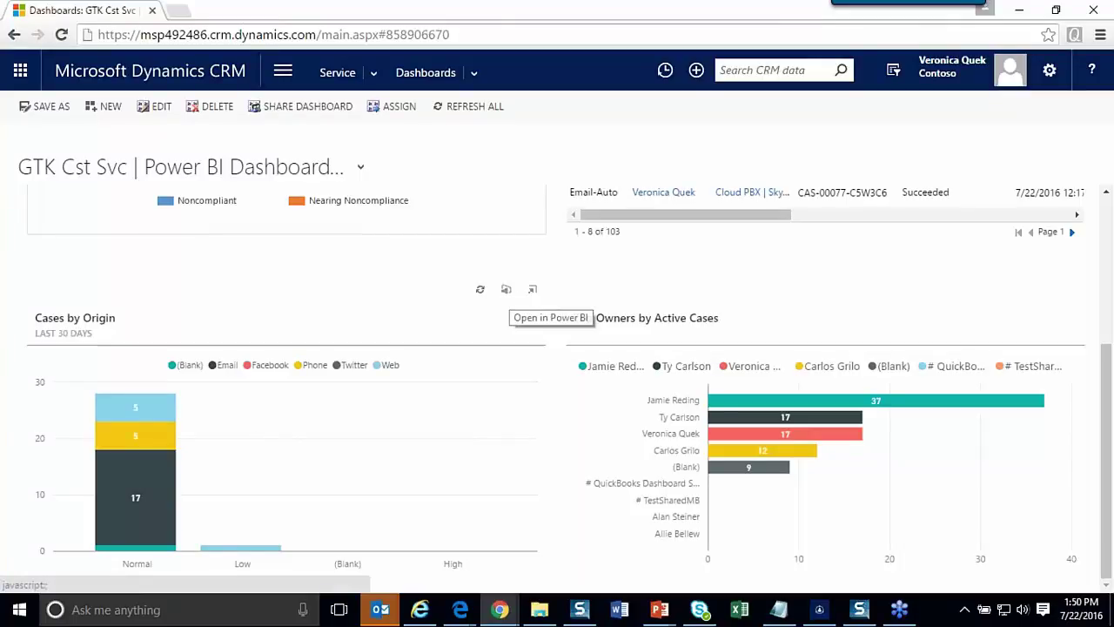
{"action": "left_click", "coordinate": [532, 289]}
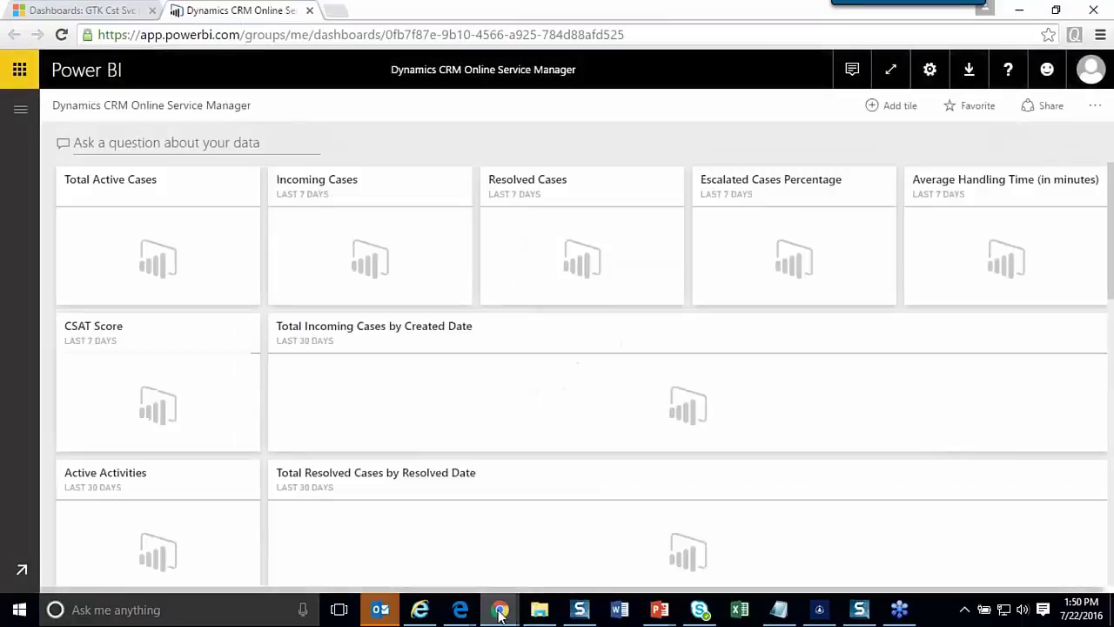
- Bring the Power BI Service Manager dashboard window forward and make it full screen with F11
{"action": "mouse_move", "coordinate": [501, 612]}
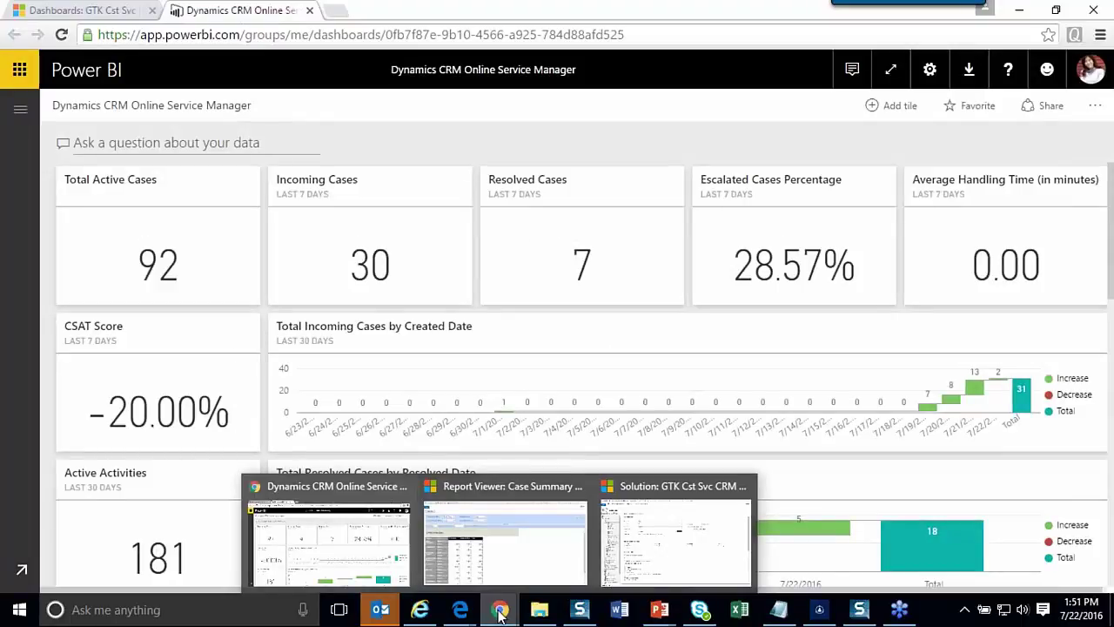
{"action": "left_click", "coordinate": [345, 496]}
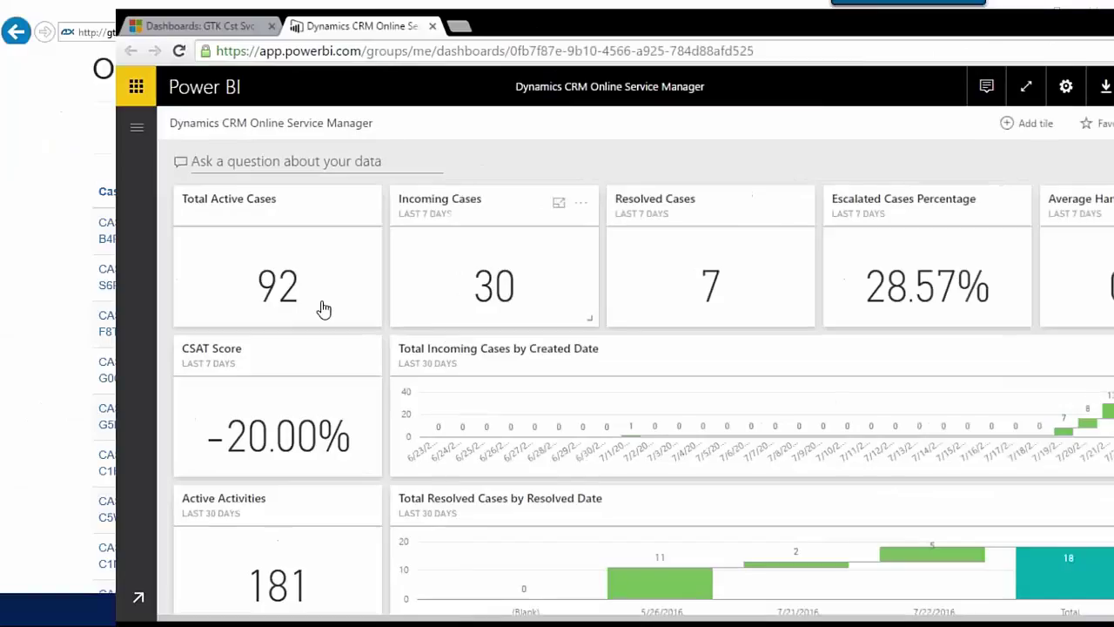
{"action": "key", "text": "F11"}
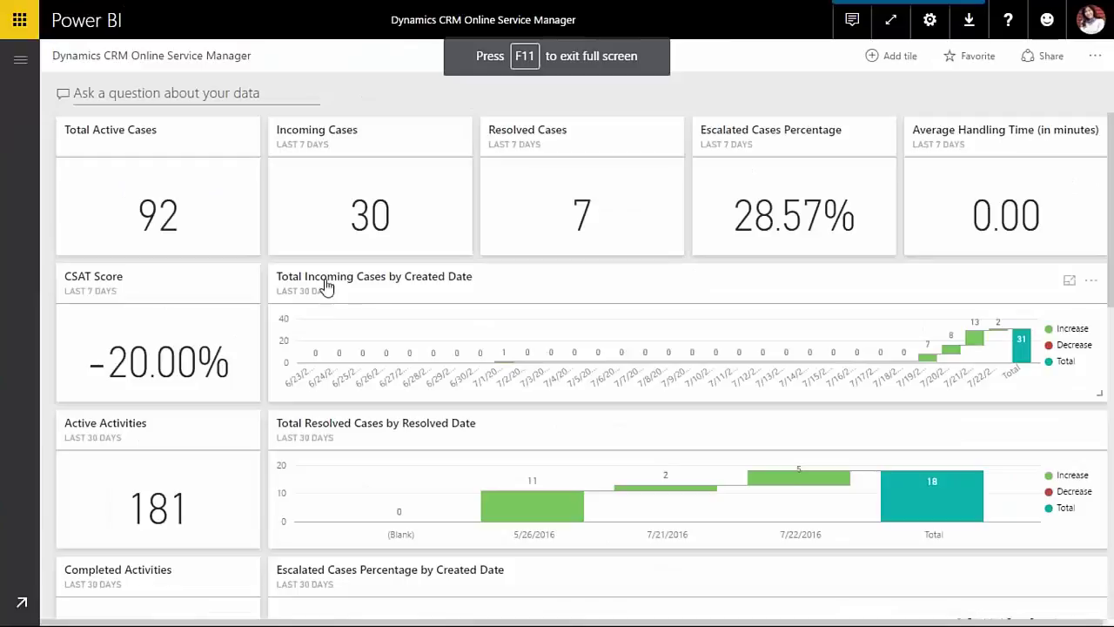
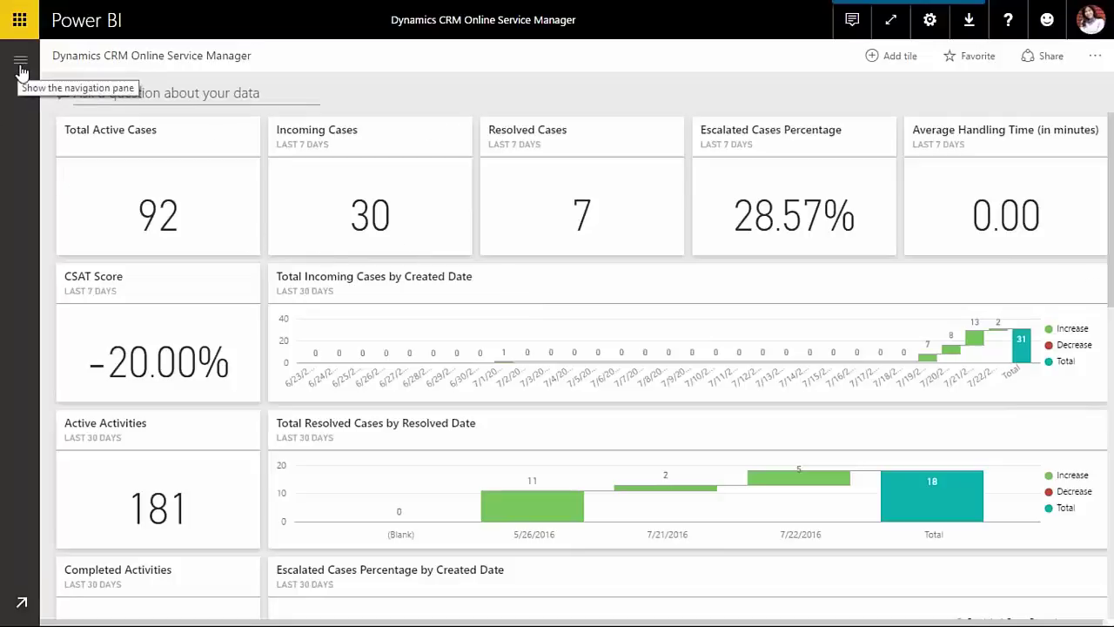
- Open the report behind the Total Resolved Cases tile and show its Organization Performance Trends page
{"action": "left_click", "coordinate": [318, 438]}
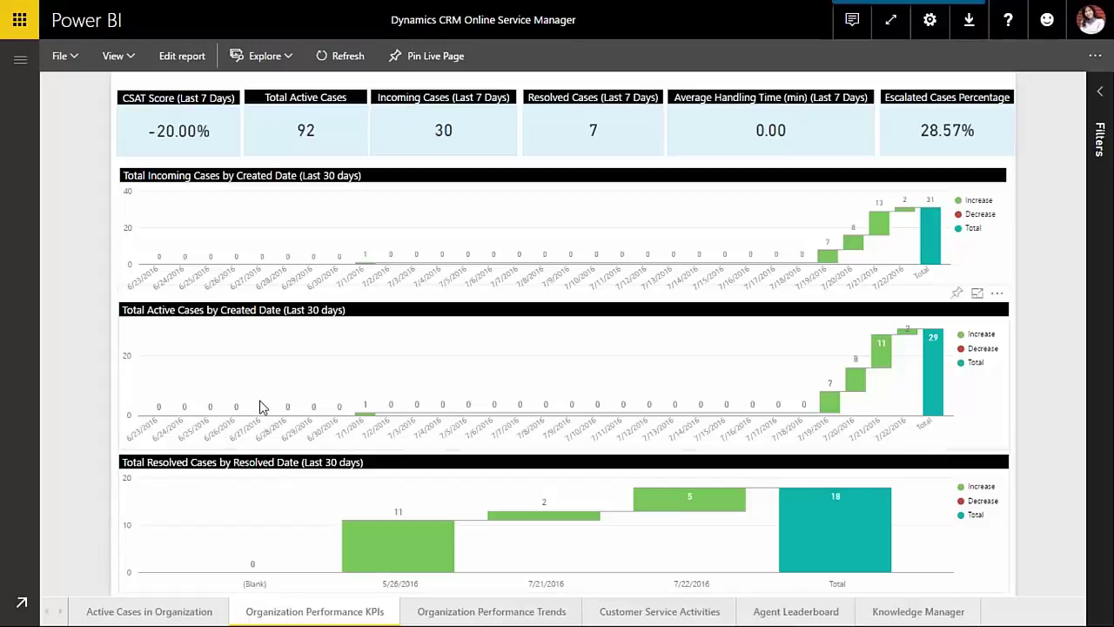
{"action": "left_click", "coordinate": [435, 615]}
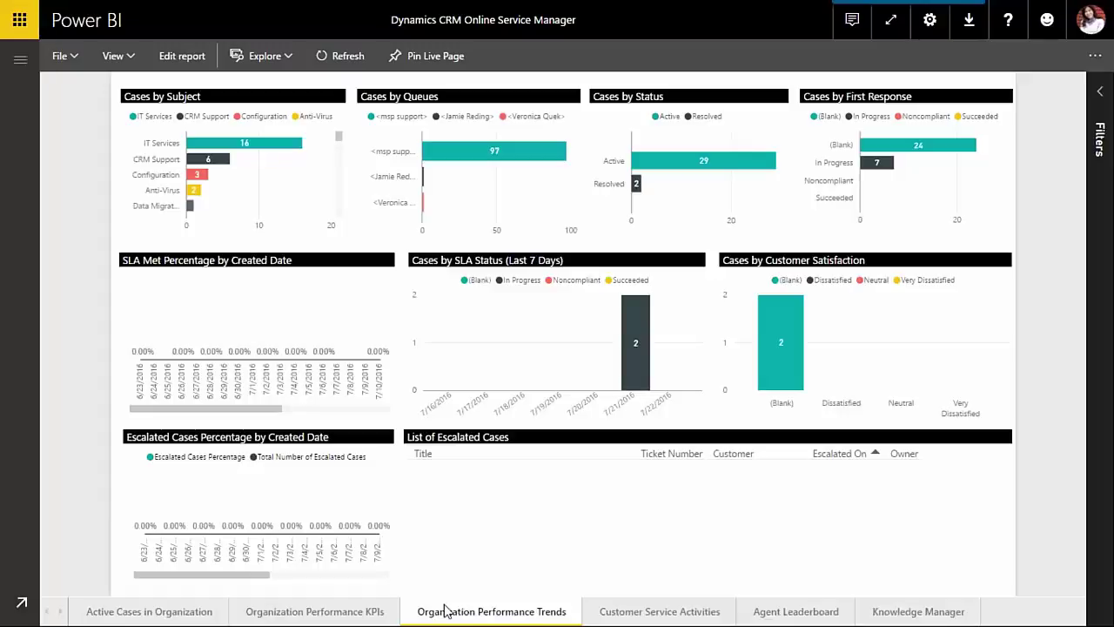
- Review the report's filters and Status values, then display the Customer Service Activities page
{"action": "left_click", "coordinate": [1102, 96]}
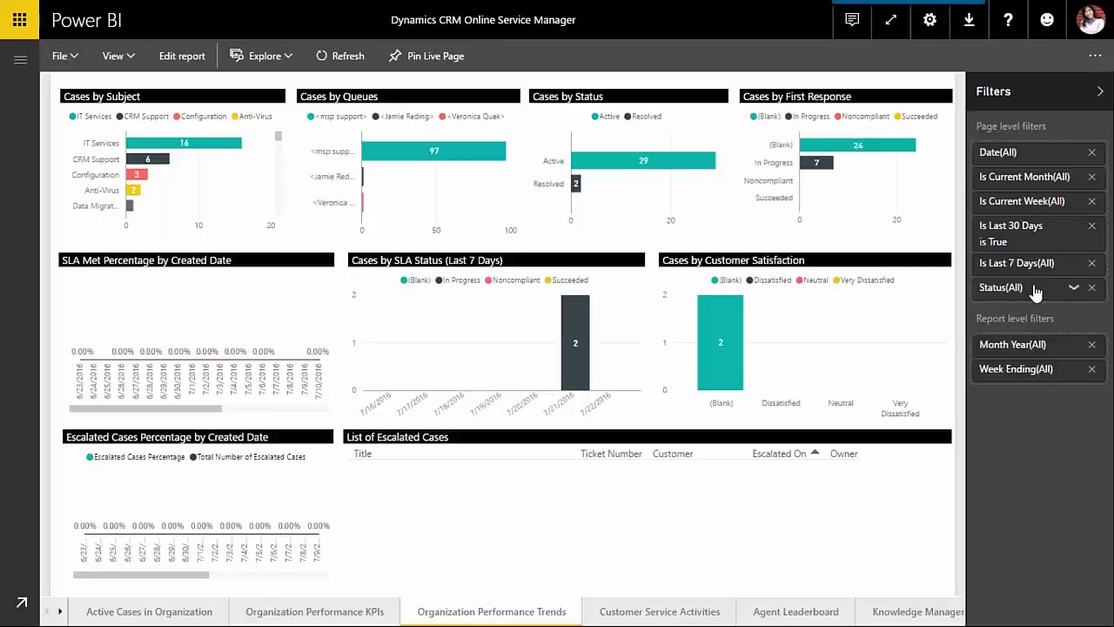
{"action": "left_click", "coordinate": [1074, 288]}
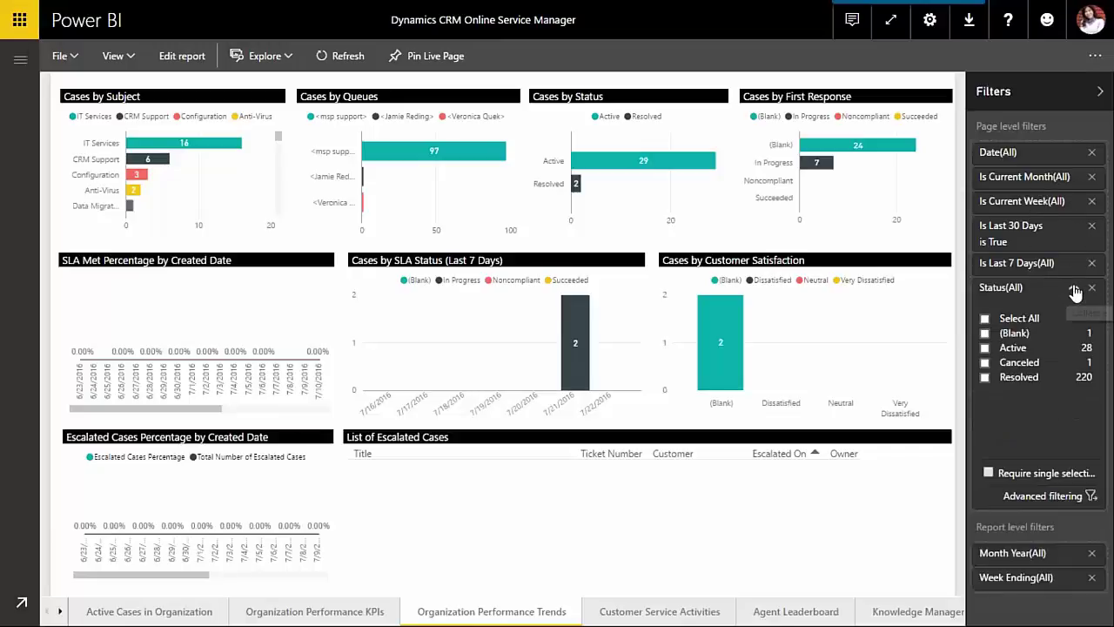
{"action": "left_click", "coordinate": [1074, 290]}
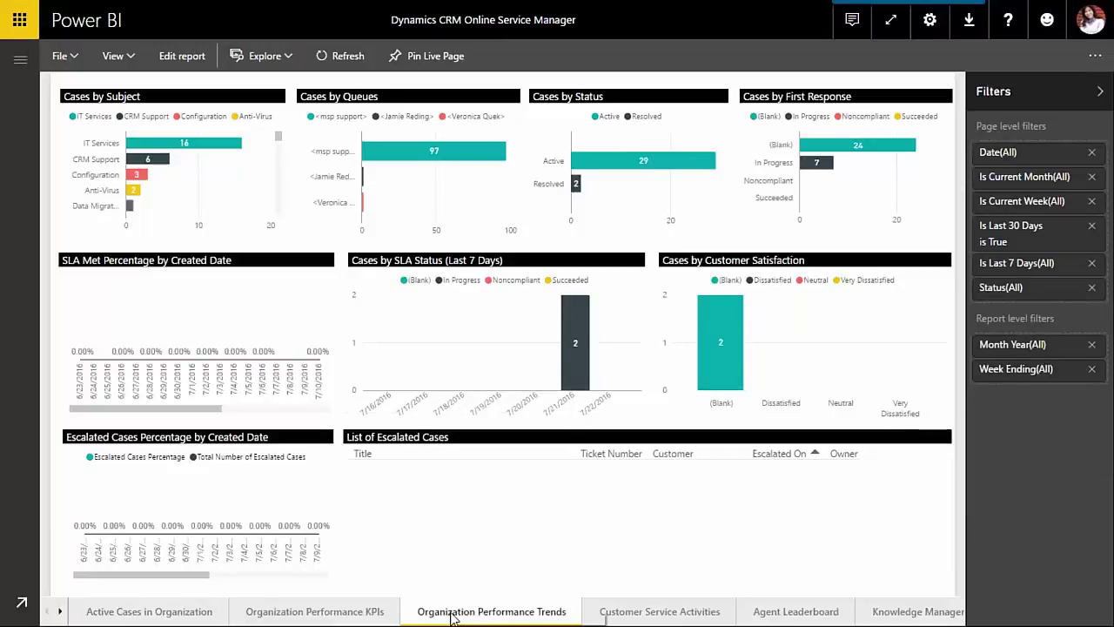
{"action": "left_click", "coordinate": [1100, 92]}
{"action": "left_click", "coordinate": [618, 612]}
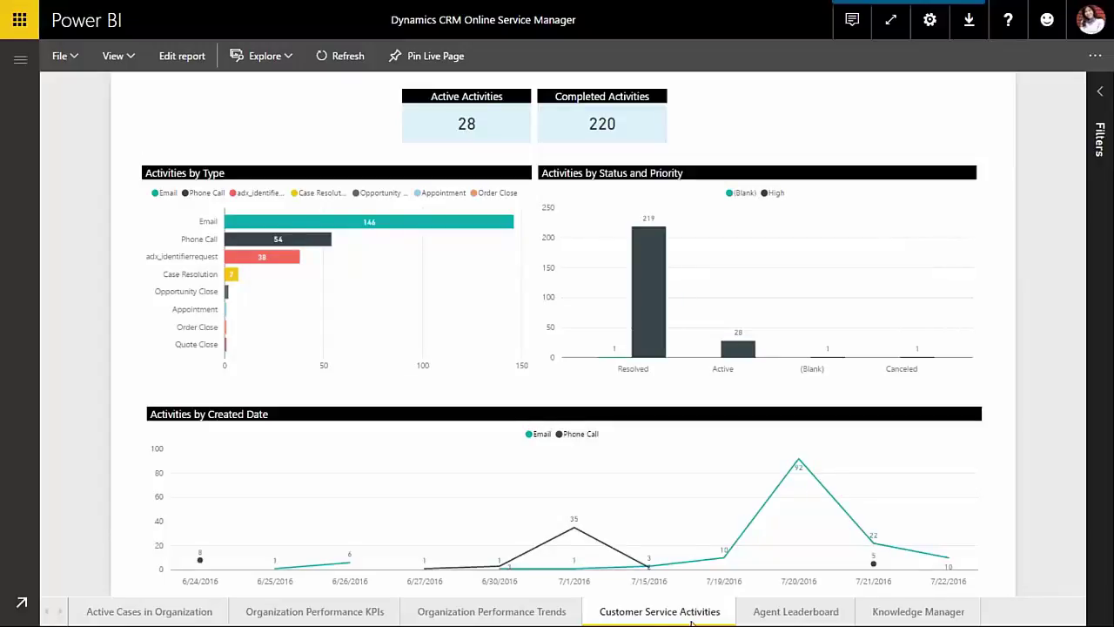
- Glance at Task View, then exit the full-screen Power BI report
{"action": "mouse_move", "coordinate": [721, 527]}
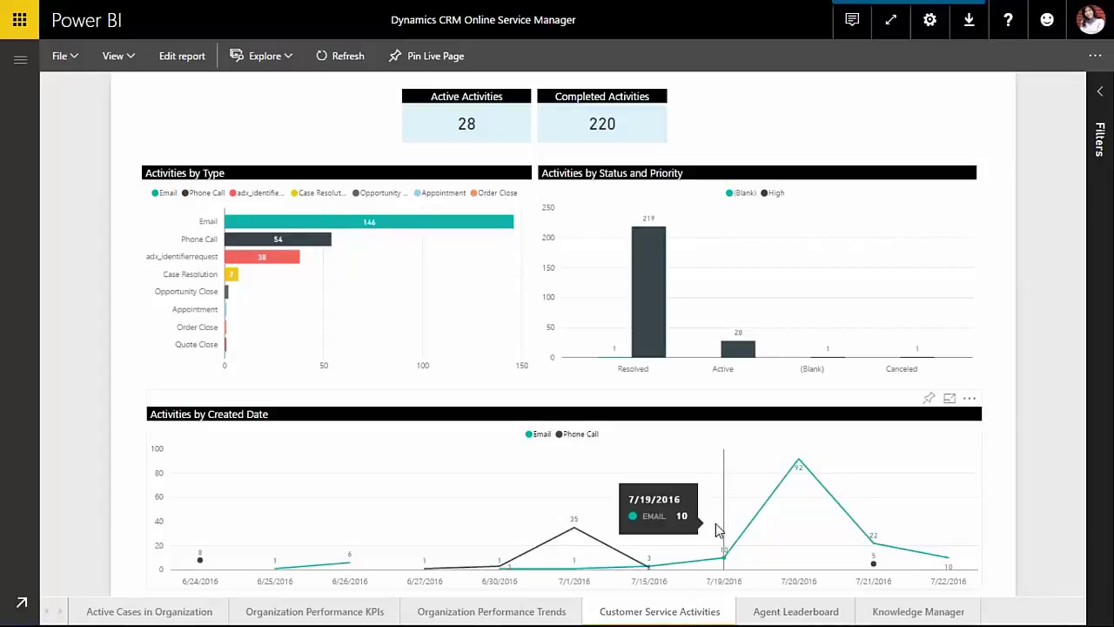
{"action": "key", "text": "super+Tab"}
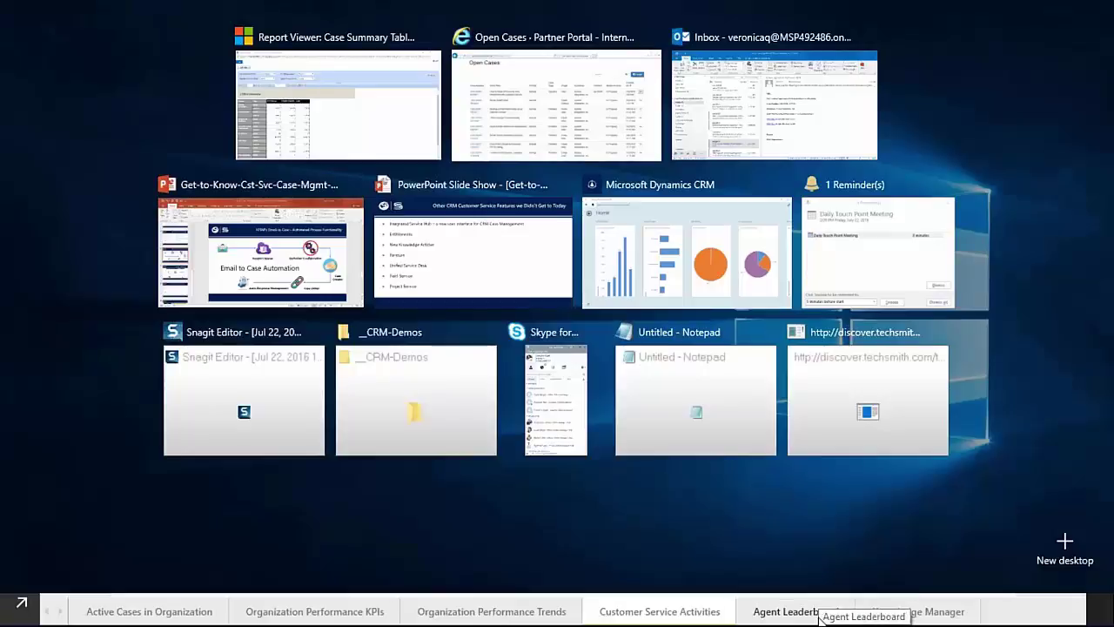
{"action": "left_click", "coordinate": [838, 541]}
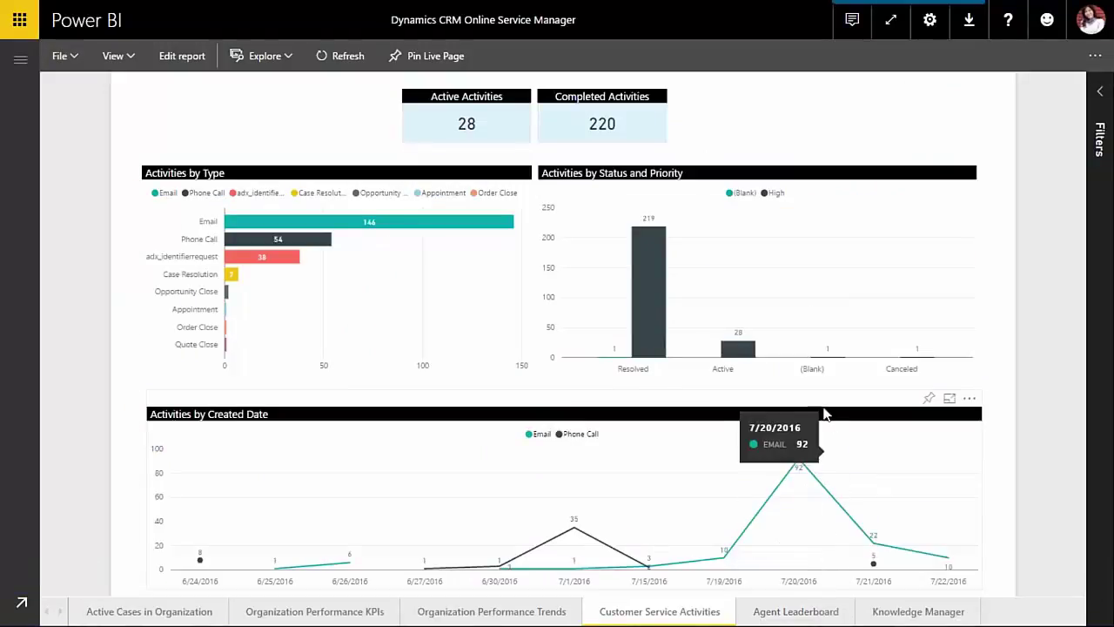
{"action": "key", "text": "Escape"}
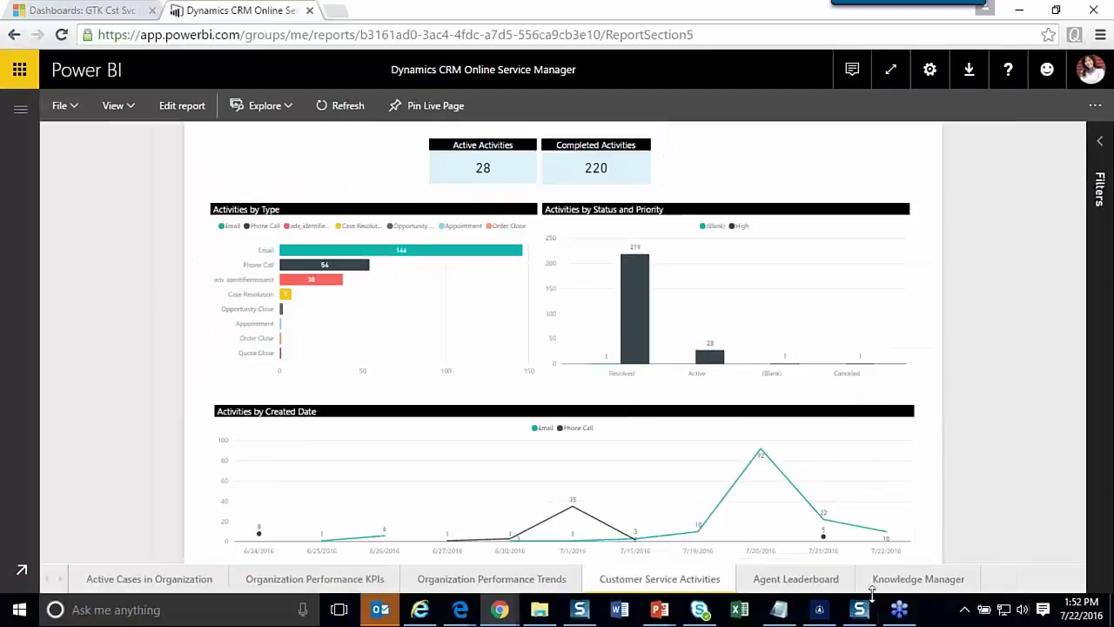
- Bring the Dynamics CRM app forward in full screen and go to the Cases area
{"action": "mouse_move", "coordinate": [819, 609]}
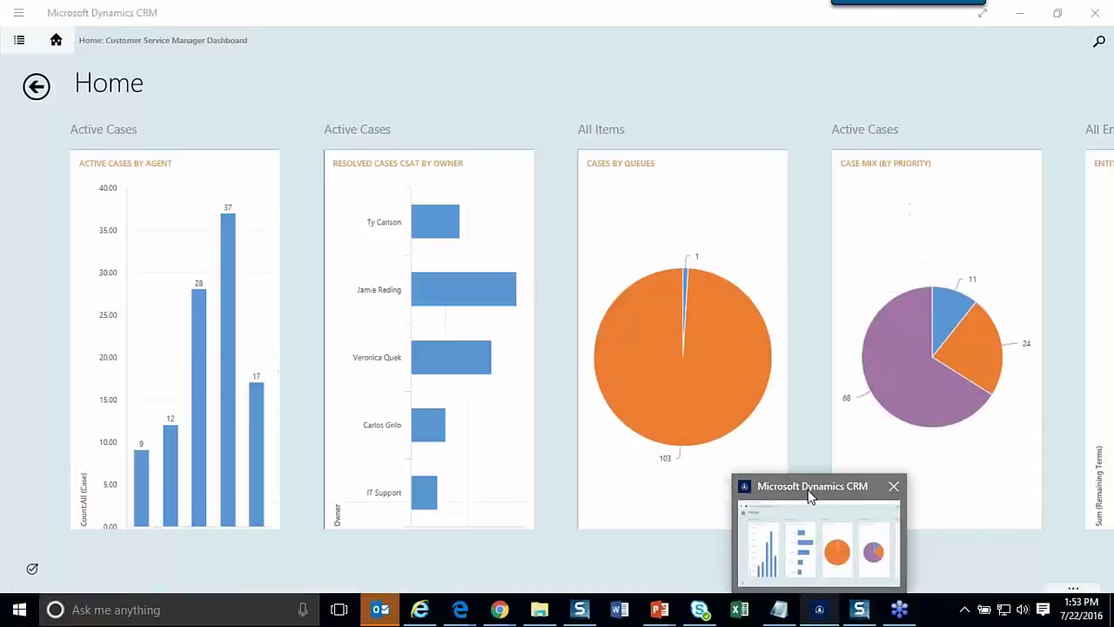
{"action": "left_click", "coordinate": [809, 513]}
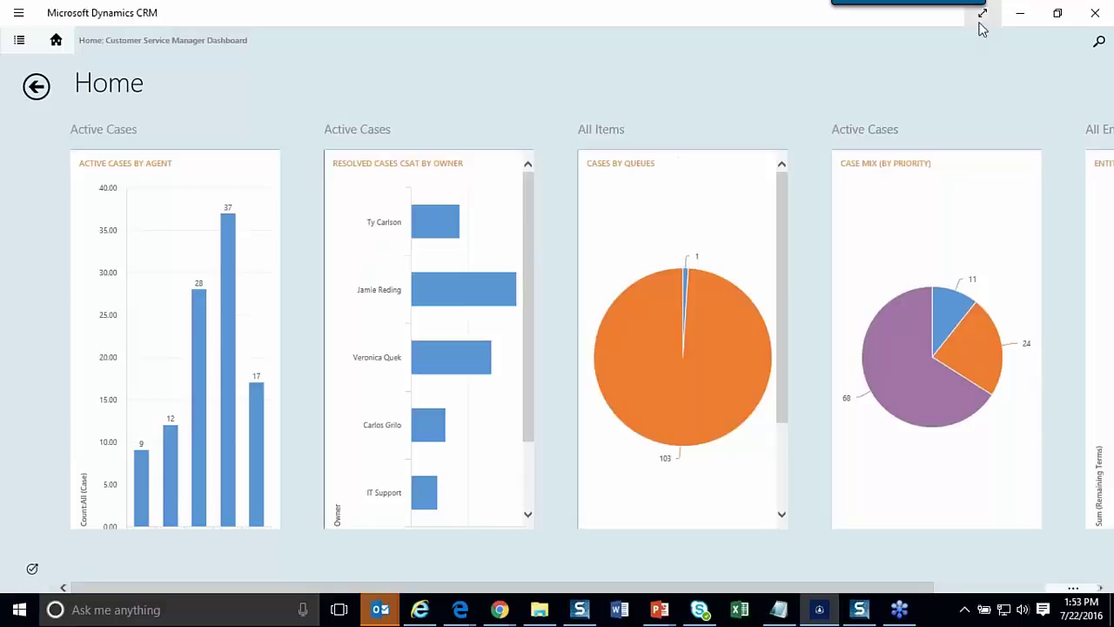
{"action": "left_click", "coordinate": [982, 12]}
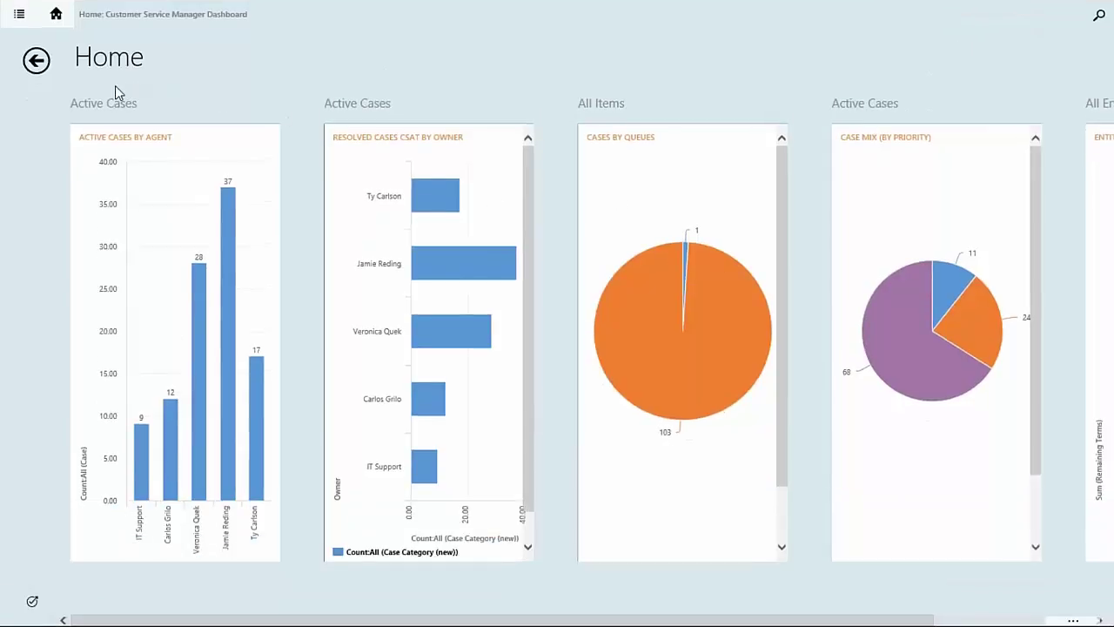
{"action": "left_click", "coordinate": [20, 15]}
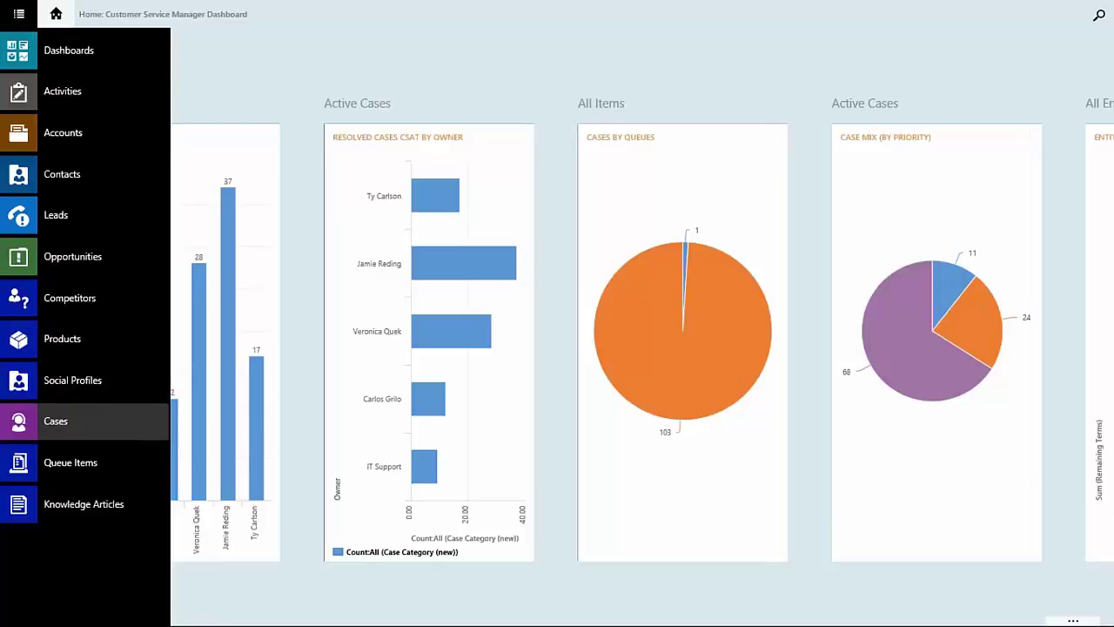
{"action": "left_click", "coordinate": [26, 423]}
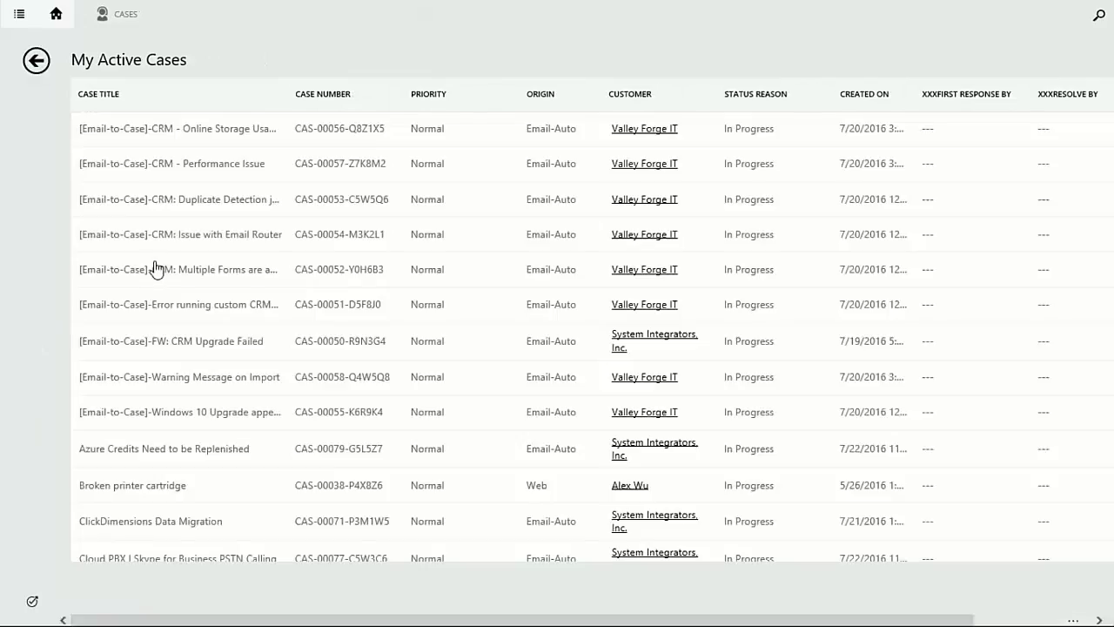
- Open the '[Email-to-Case]-Error running custom CRM Report' case from My Active Cases
{"action": "left_click", "coordinate": [479, 305]}
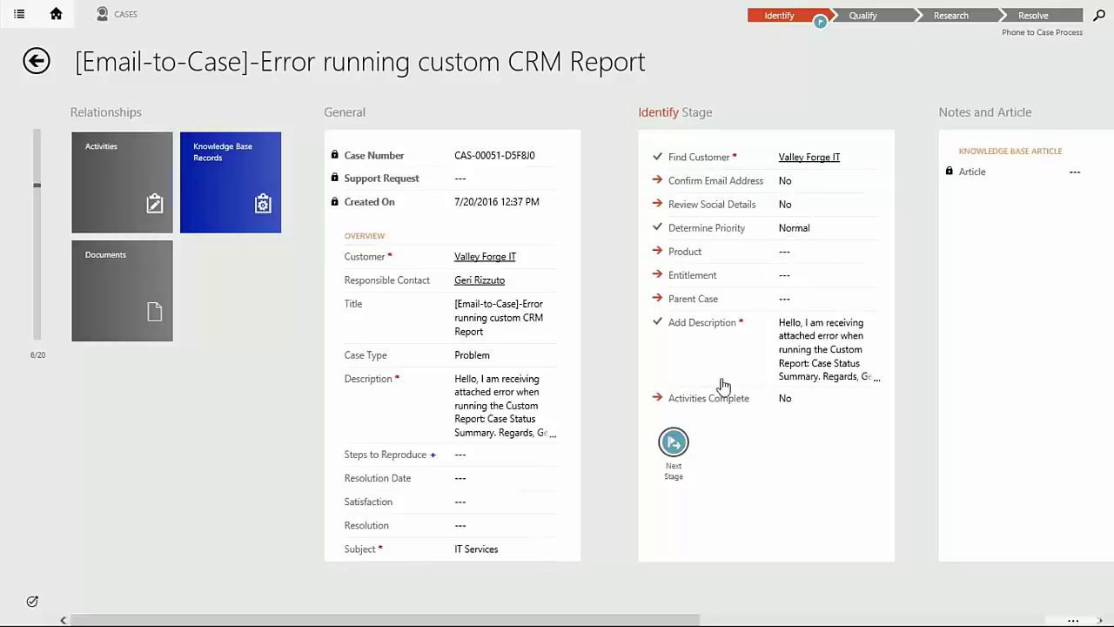
- Advance the case through Qualify and Research to Resolve, then show the command bar
{"action": "left_click", "coordinate": [672, 443]}
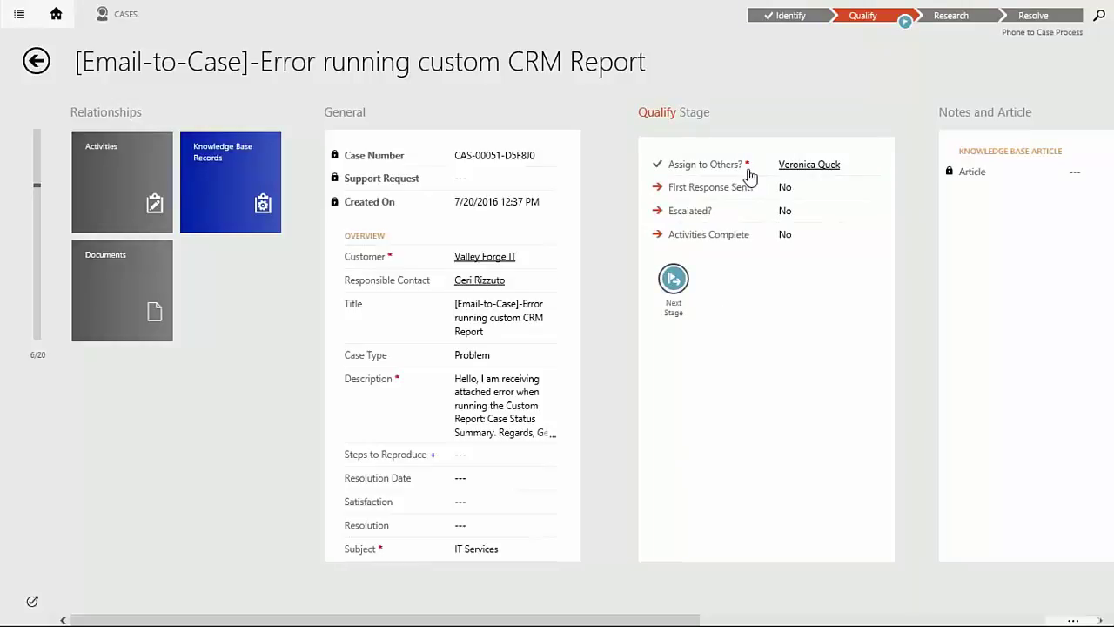
{"action": "left_click", "coordinate": [673, 279]}
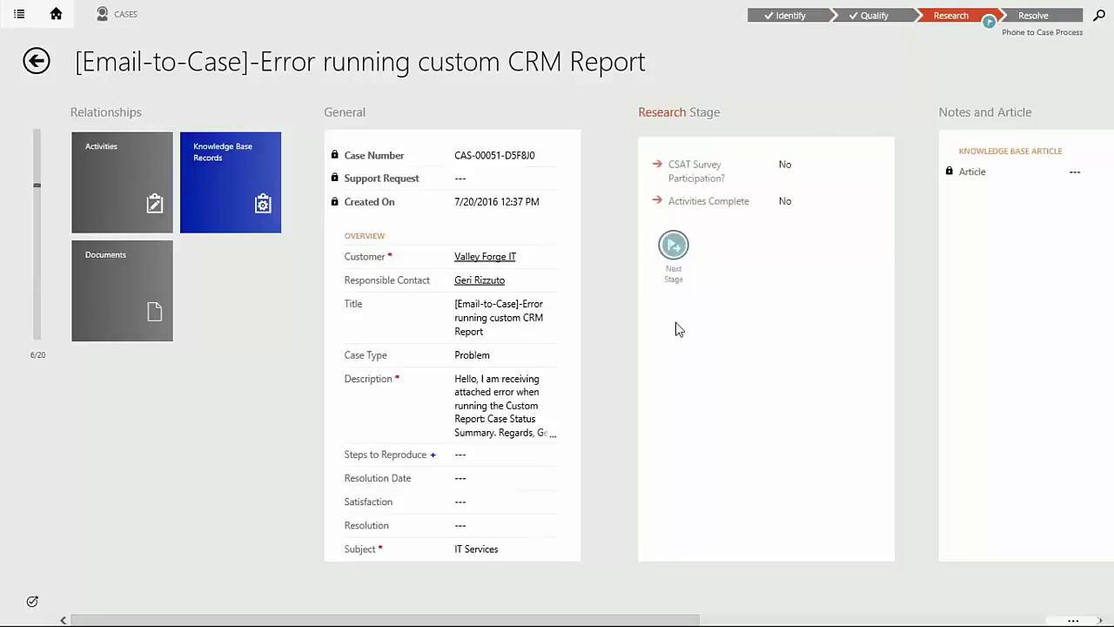
{"action": "left_click", "coordinate": [674, 246]}
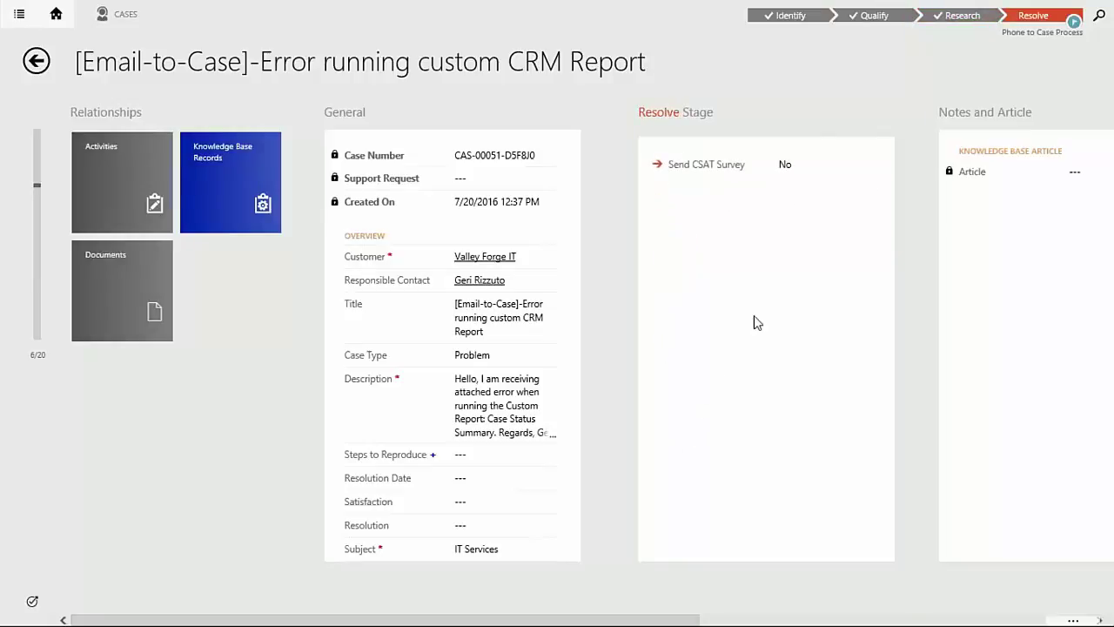
{"action": "right_click", "coordinate": [1008, 618]}
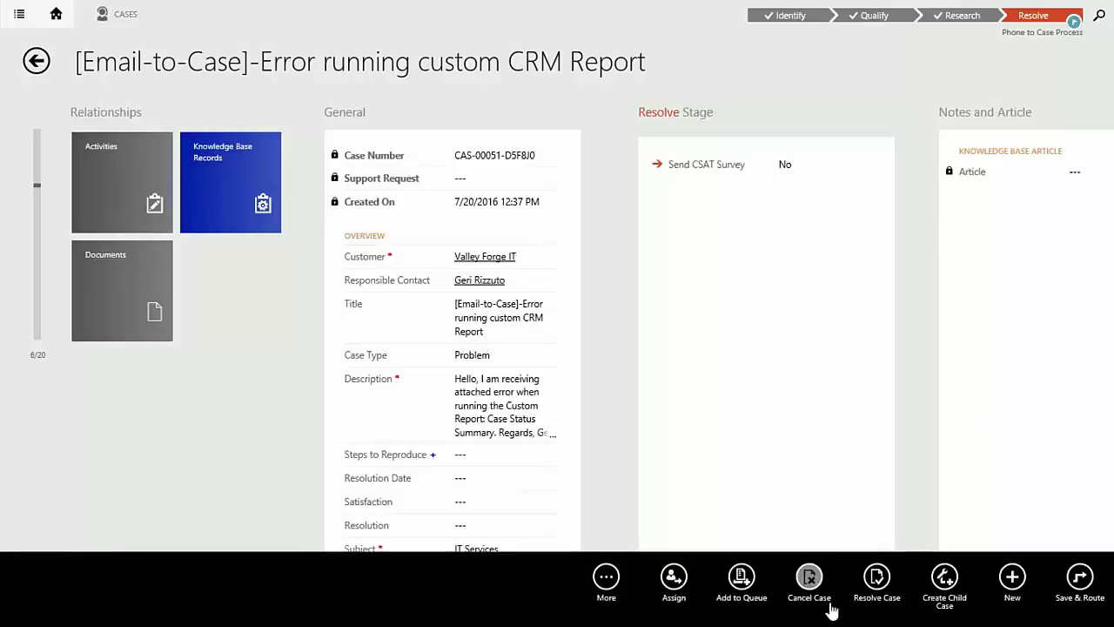
- Resolve the case as Problem Solved with resolution 'Problem solved via the mobile app!!'
{"action": "left_click", "coordinate": [875, 579]}
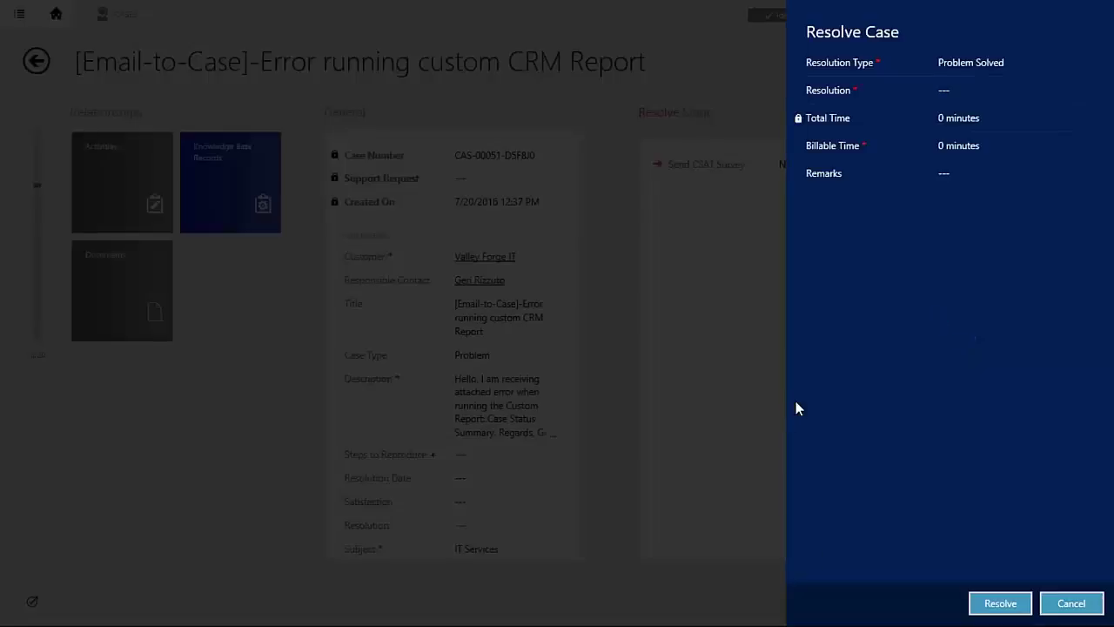
{"action": "left_click", "coordinate": [952, 94]}
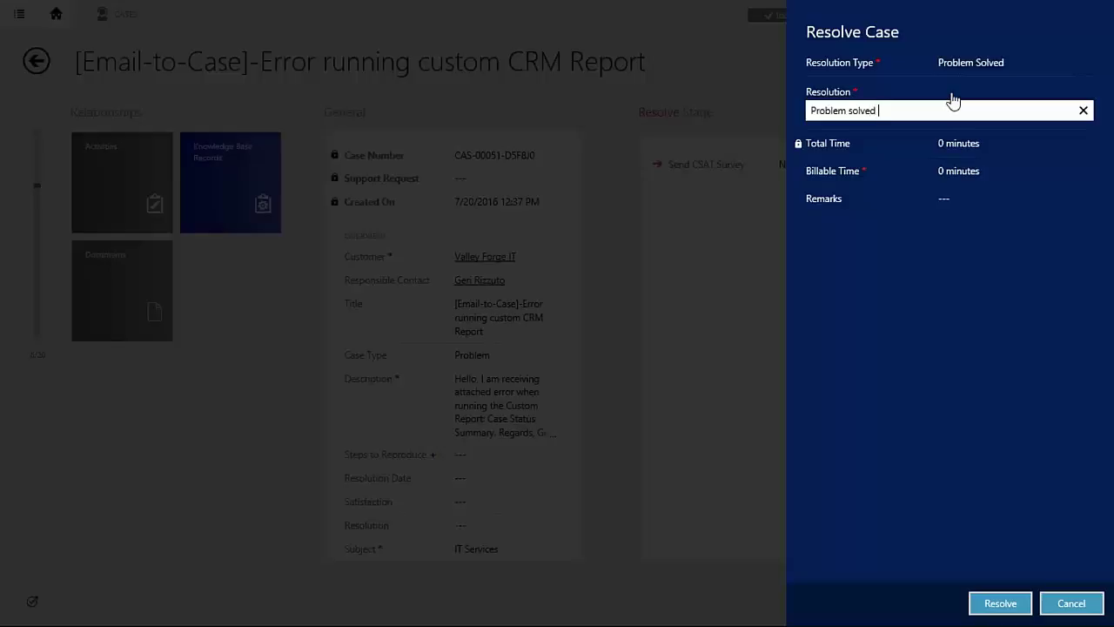
{"action": "type", "text": "he mobile app!!"}
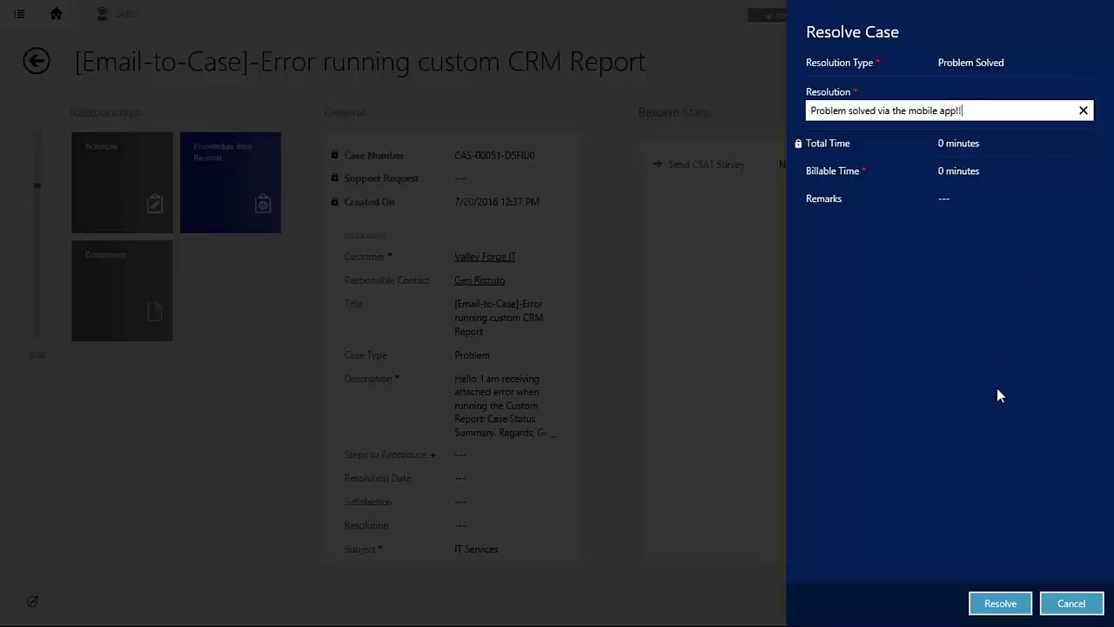
{"action": "left_click", "coordinate": [1001, 602]}
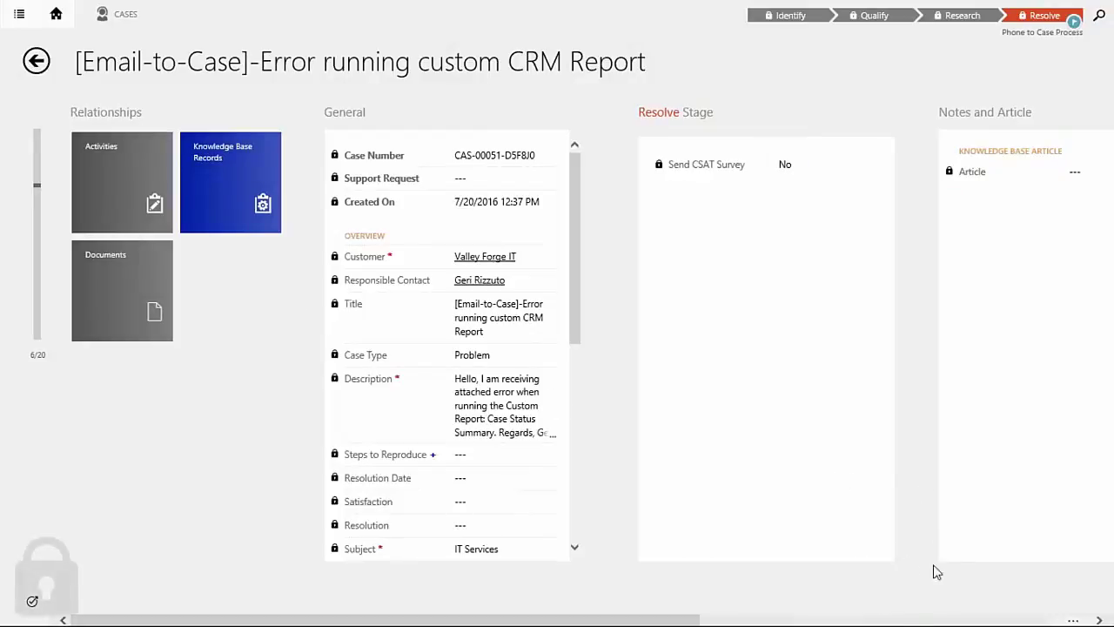
- Return to the Home dashboard and restore the CRM app to a normal window
{"action": "left_click", "coordinate": [36, 61]}
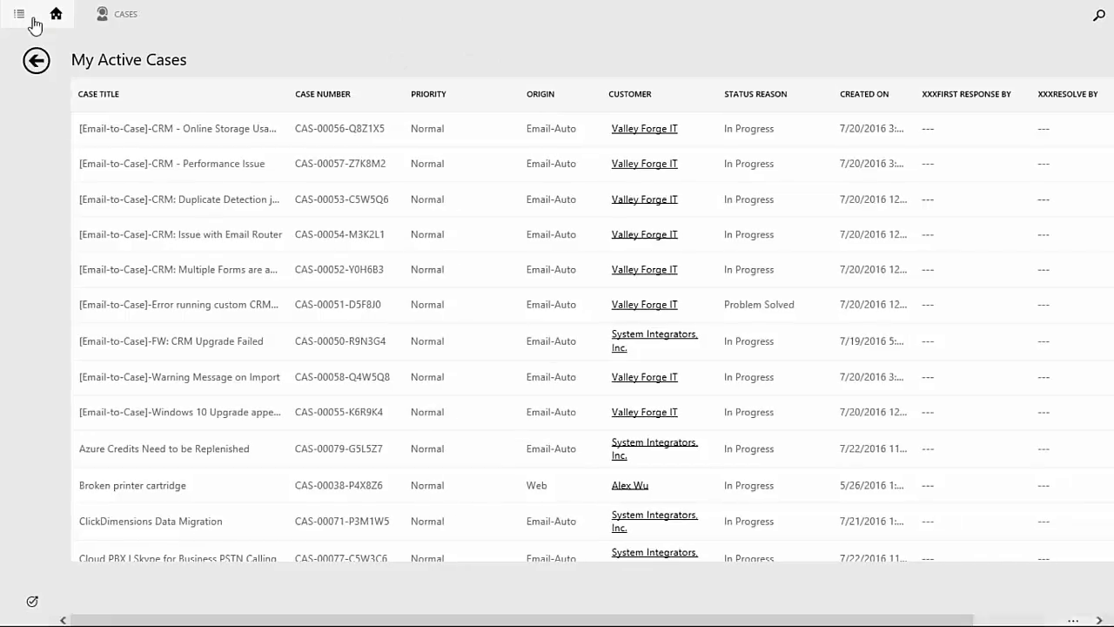
{"action": "left_click", "coordinate": [56, 19]}
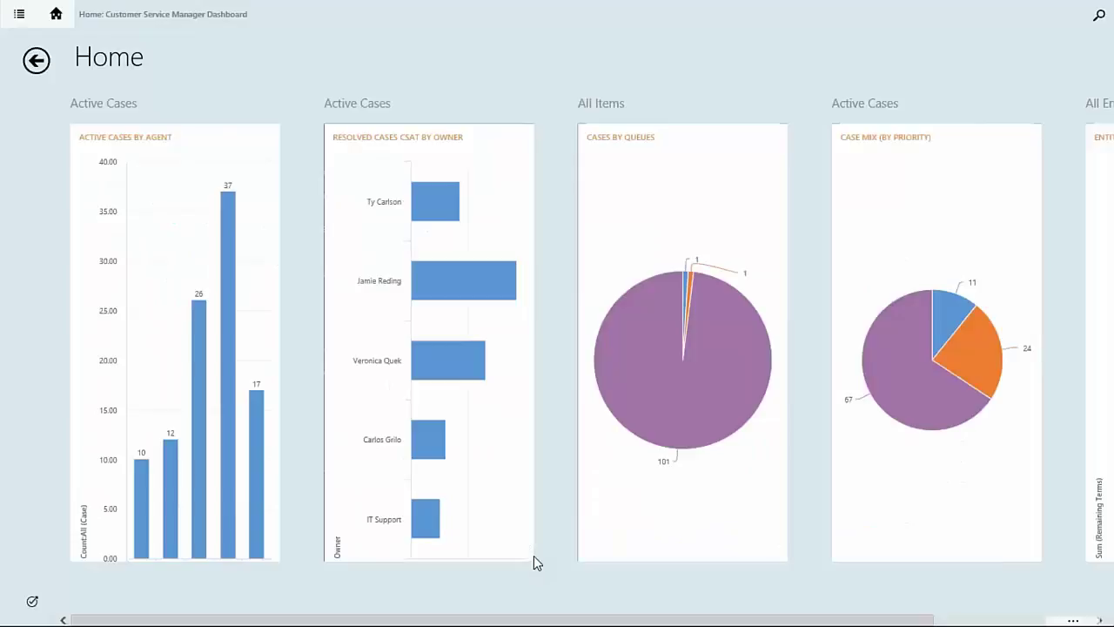
{"action": "mouse_move", "coordinate": [534, 555]}
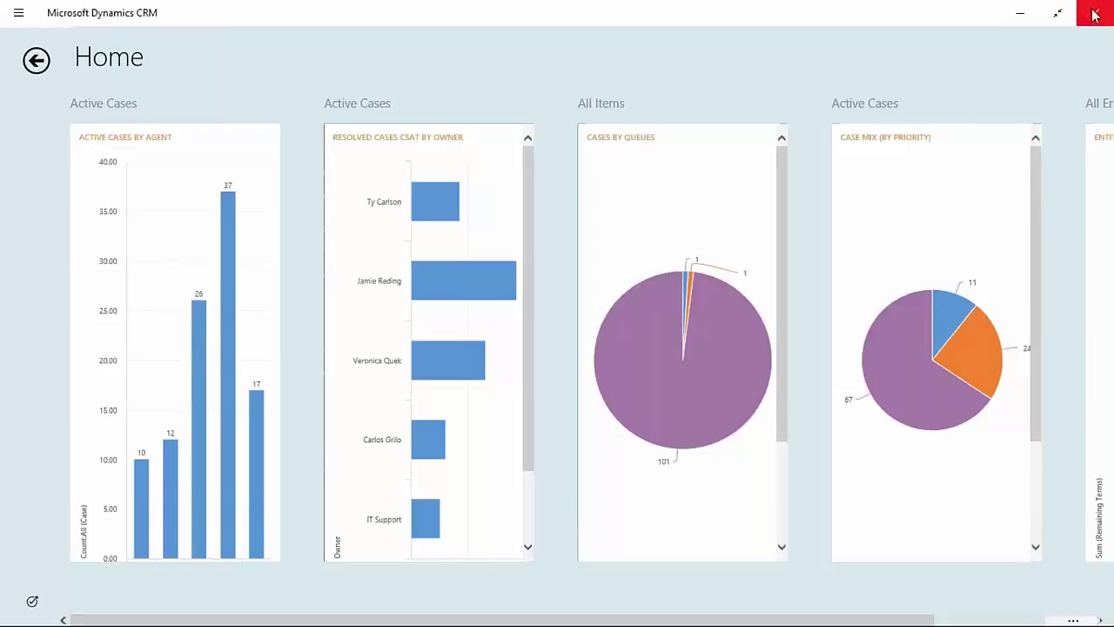
{"action": "left_click", "coordinate": [1057, 16]}
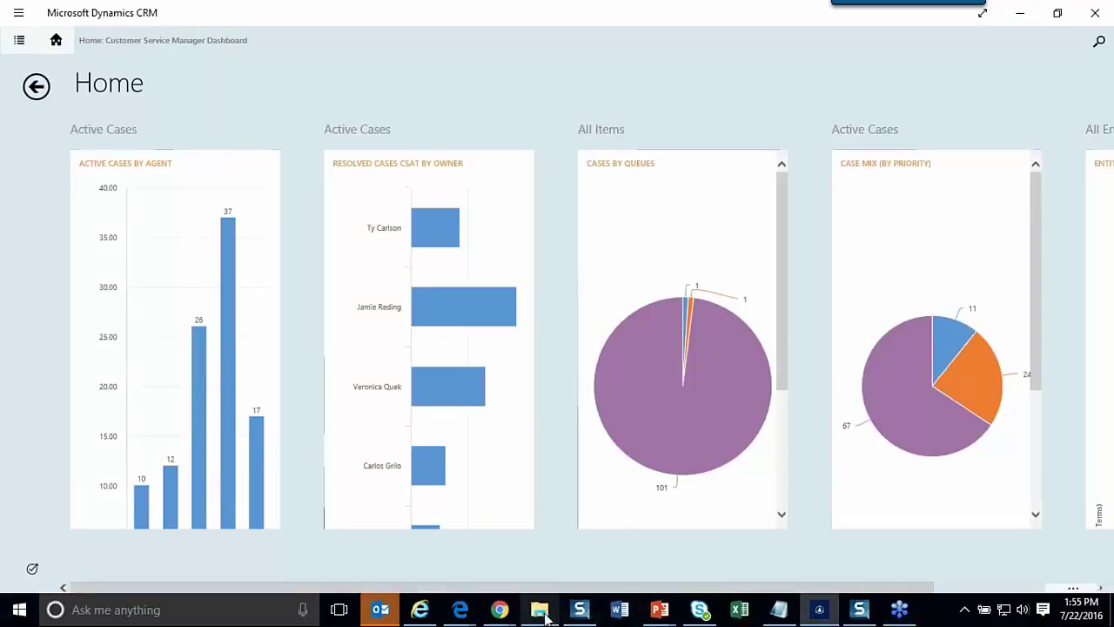
- In Chrome's Dynamics CRM tab, open the Cases list 'Open Cases - GTK w/ SLA Info'
{"action": "mouse_move", "coordinate": [503, 605]}
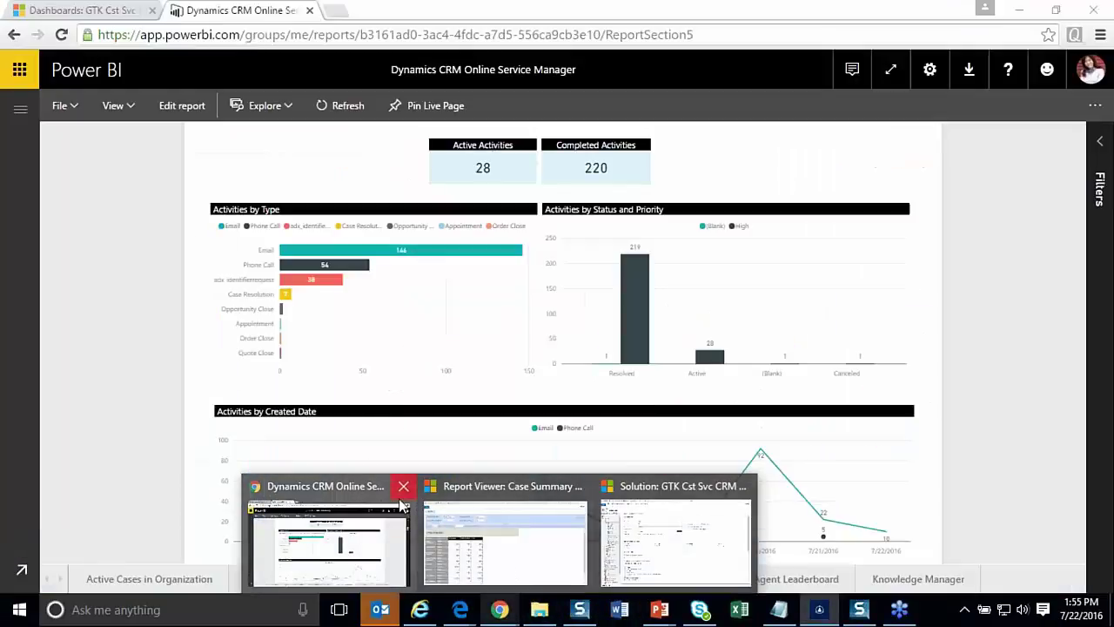
{"action": "mouse_move", "coordinate": [442, 495]}
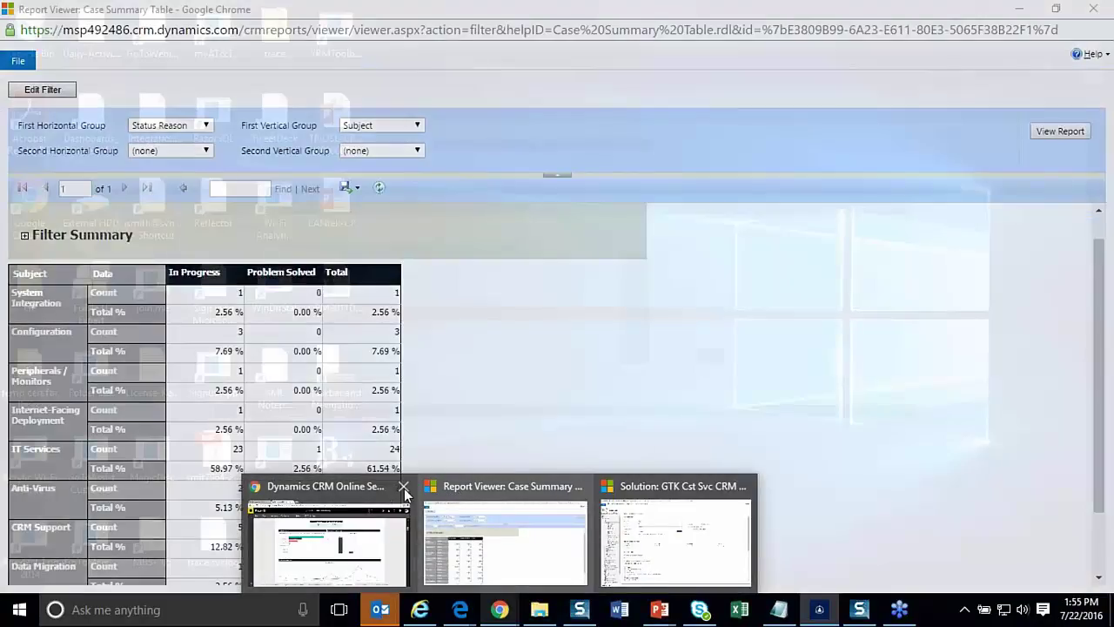
{"action": "left_click", "coordinate": [387, 489]}
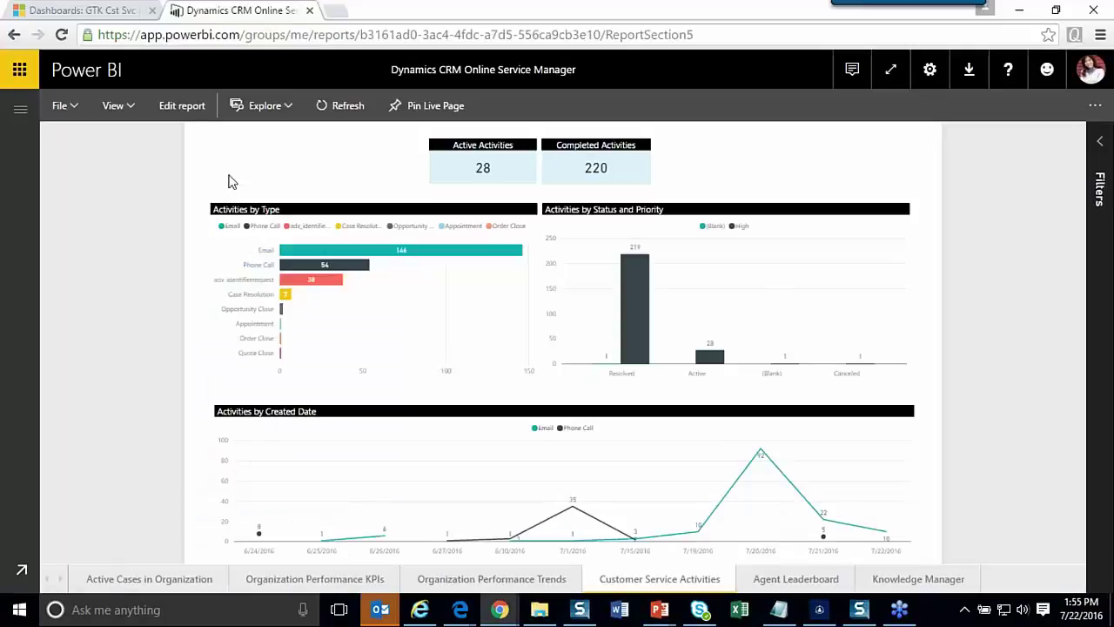
{"action": "left_click", "coordinate": [111, 16]}
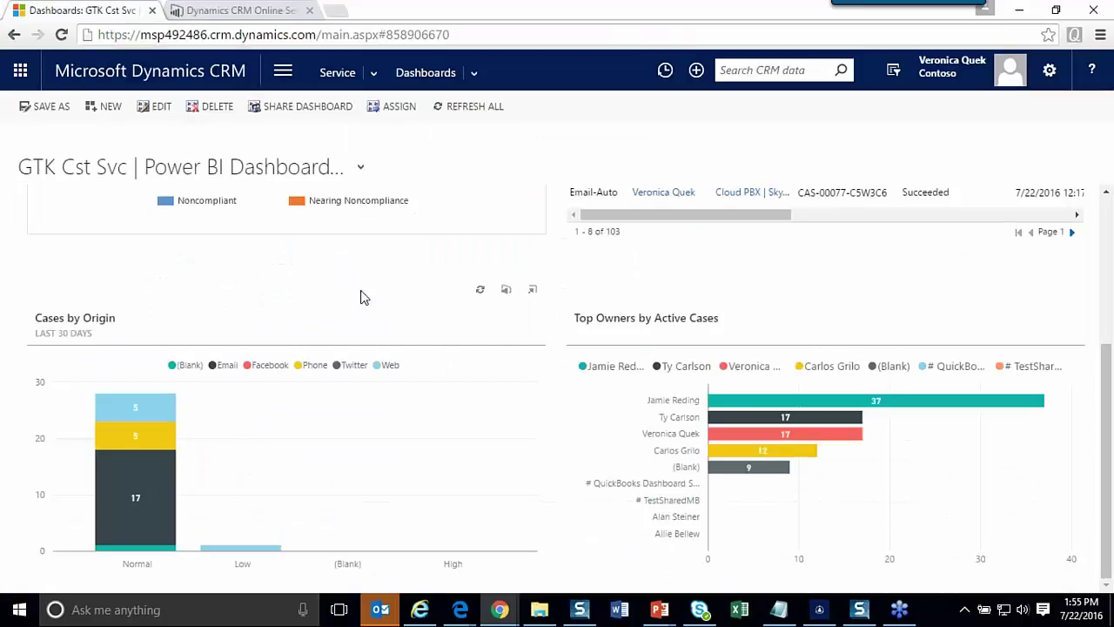
{"action": "left_click", "coordinate": [373, 74]}
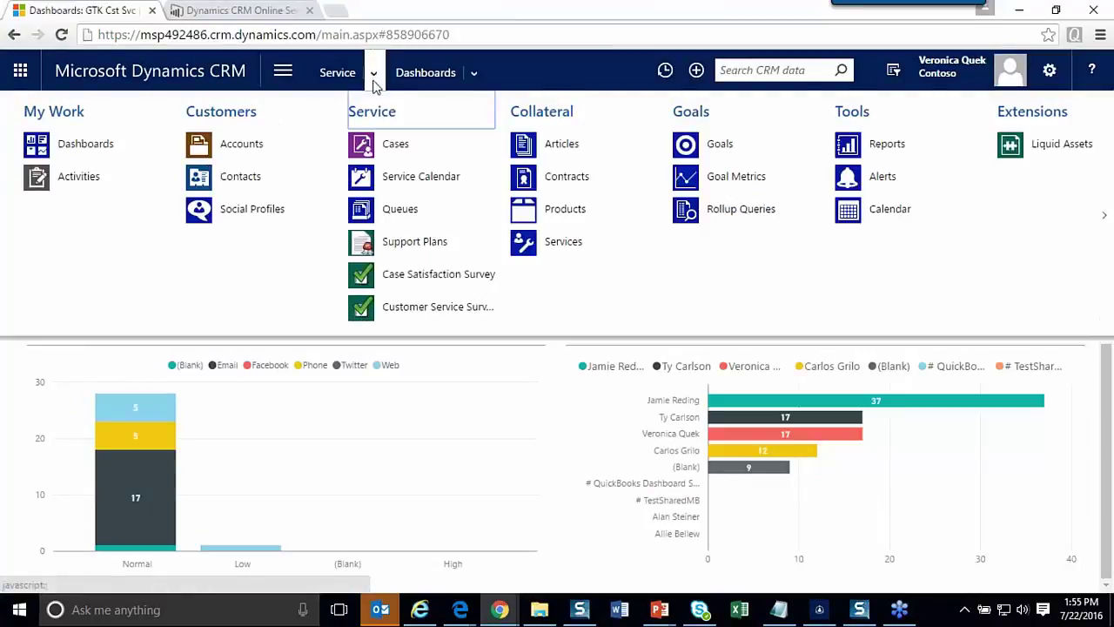
{"action": "left_click", "coordinate": [388, 144]}
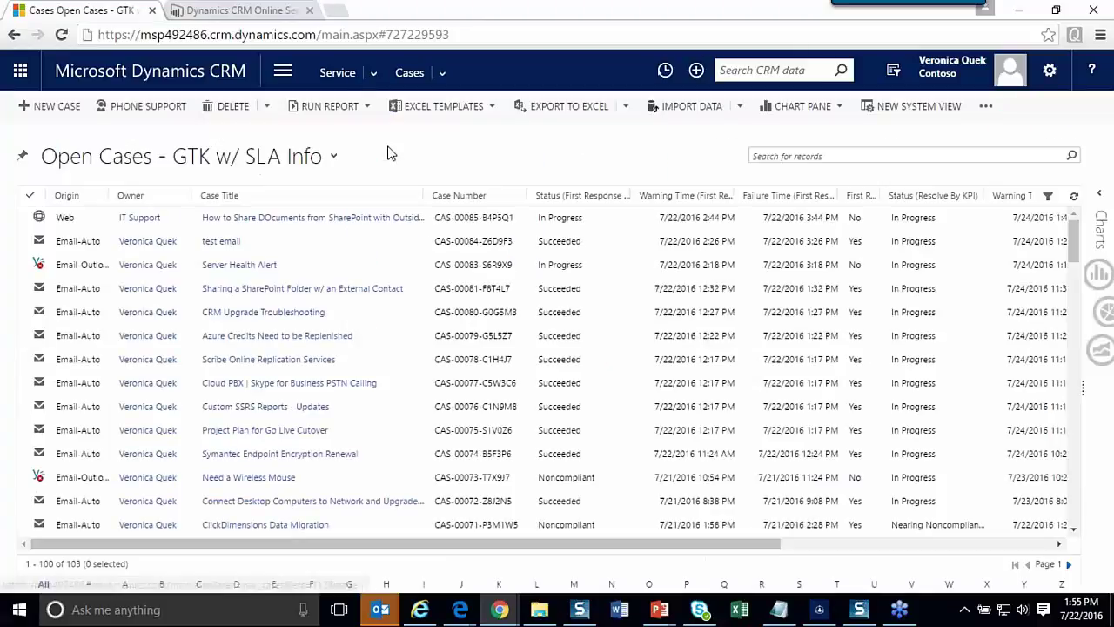